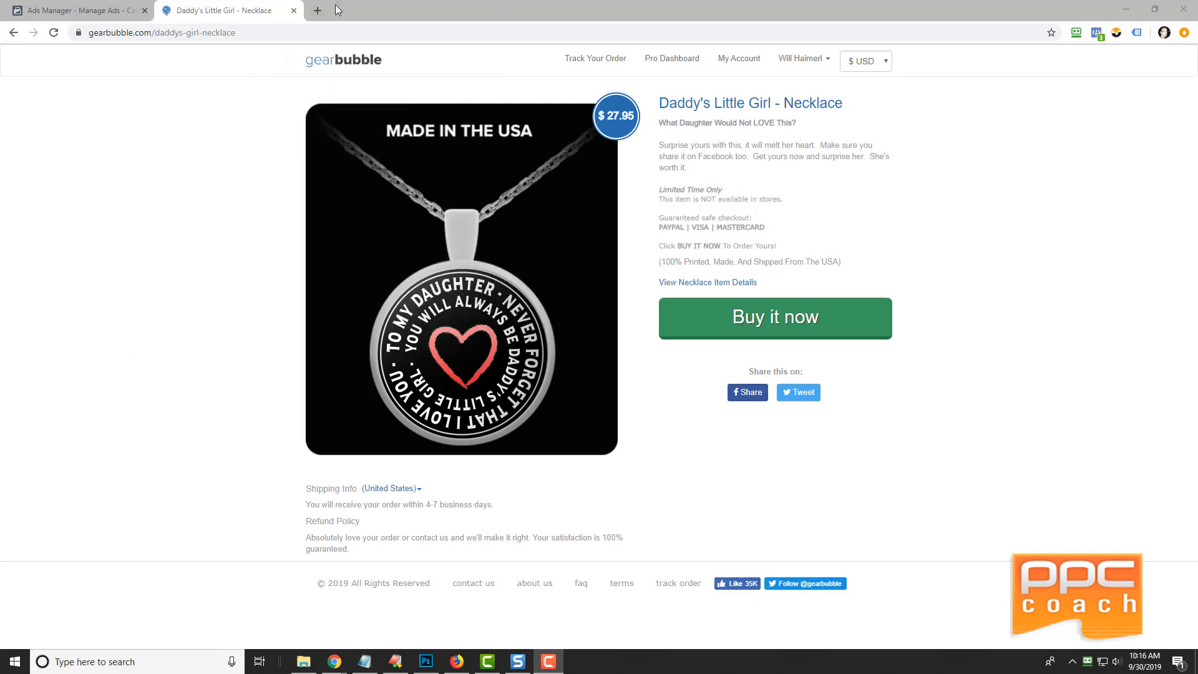
- Open gearbubble.com in a new incognito window and show its top-selling products
{"action": "left_click", "coordinate": [1184, 32]}
{"action": "left_click", "coordinate": [1144, 102]}
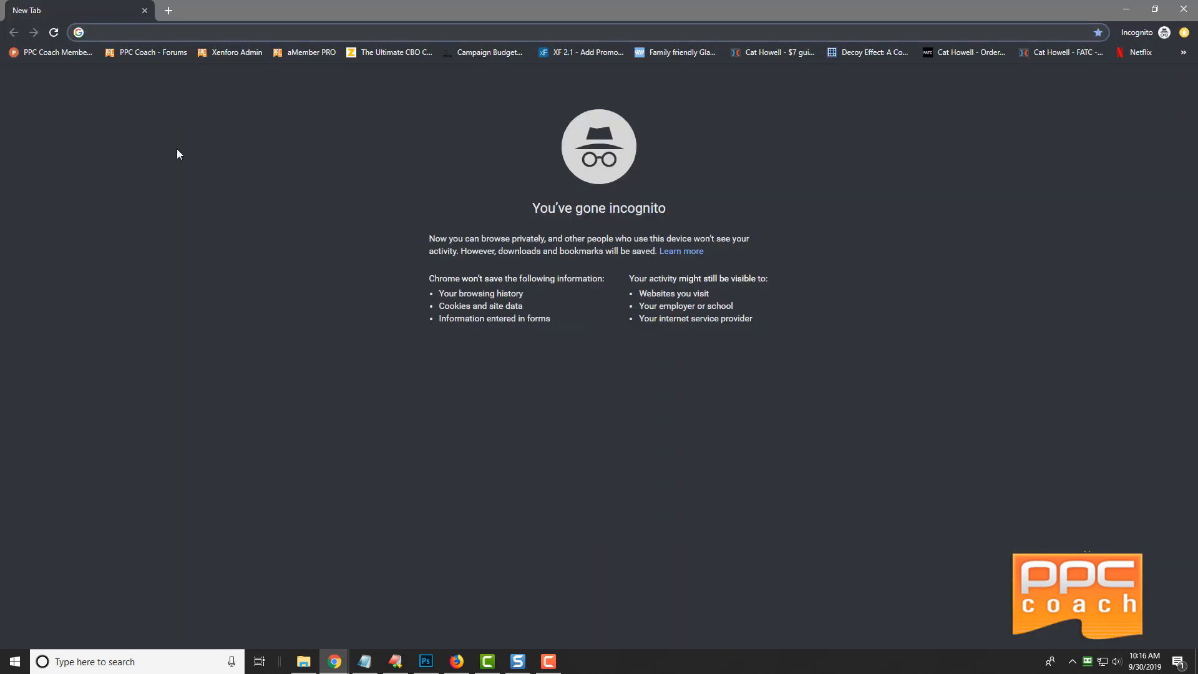
{"action": "type", "text": "gear"}
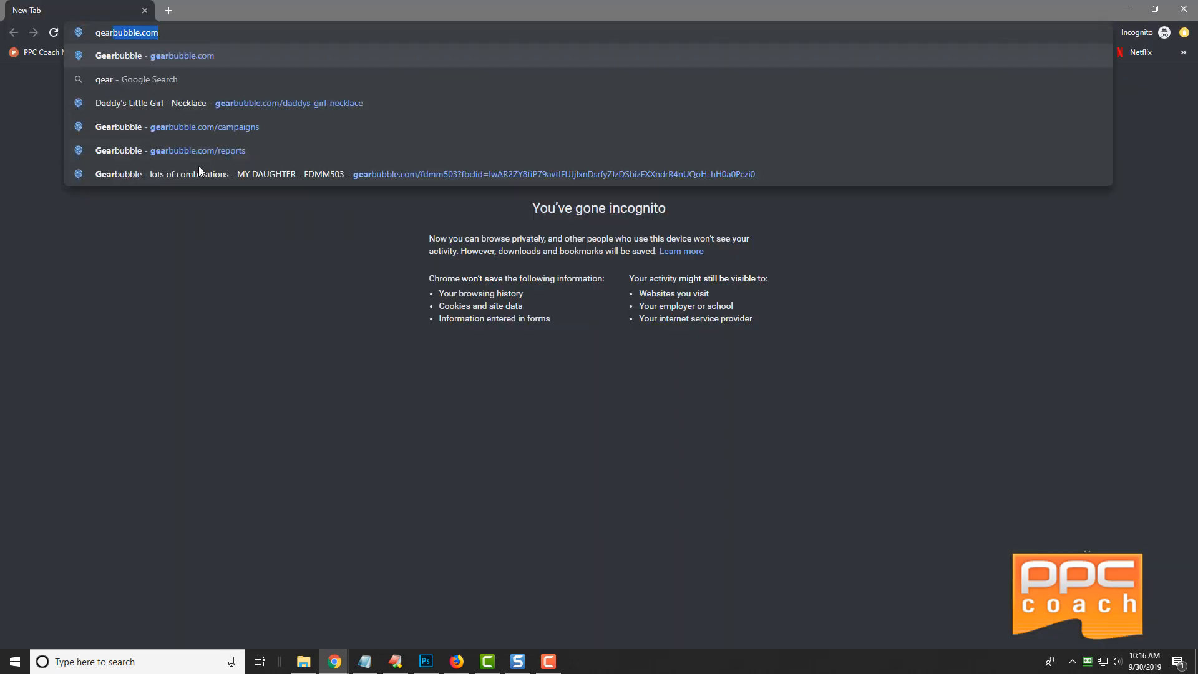
{"action": "key", "text": "Return"}
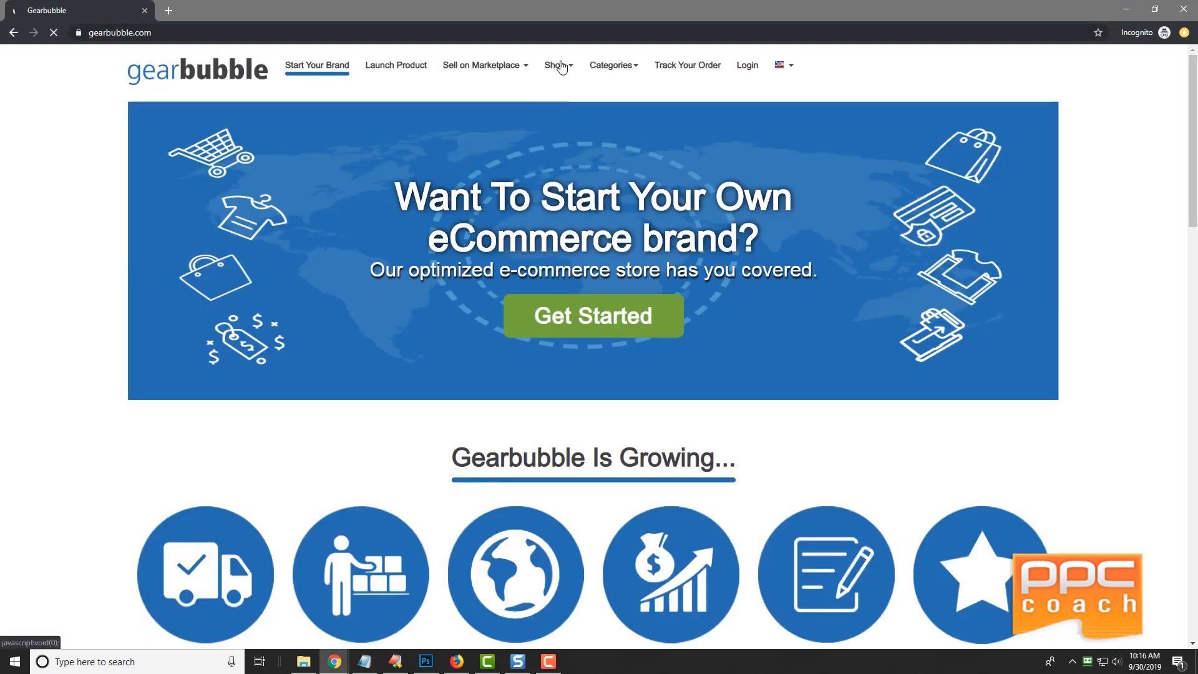
{"action": "left_click", "coordinate": [566, 102]}
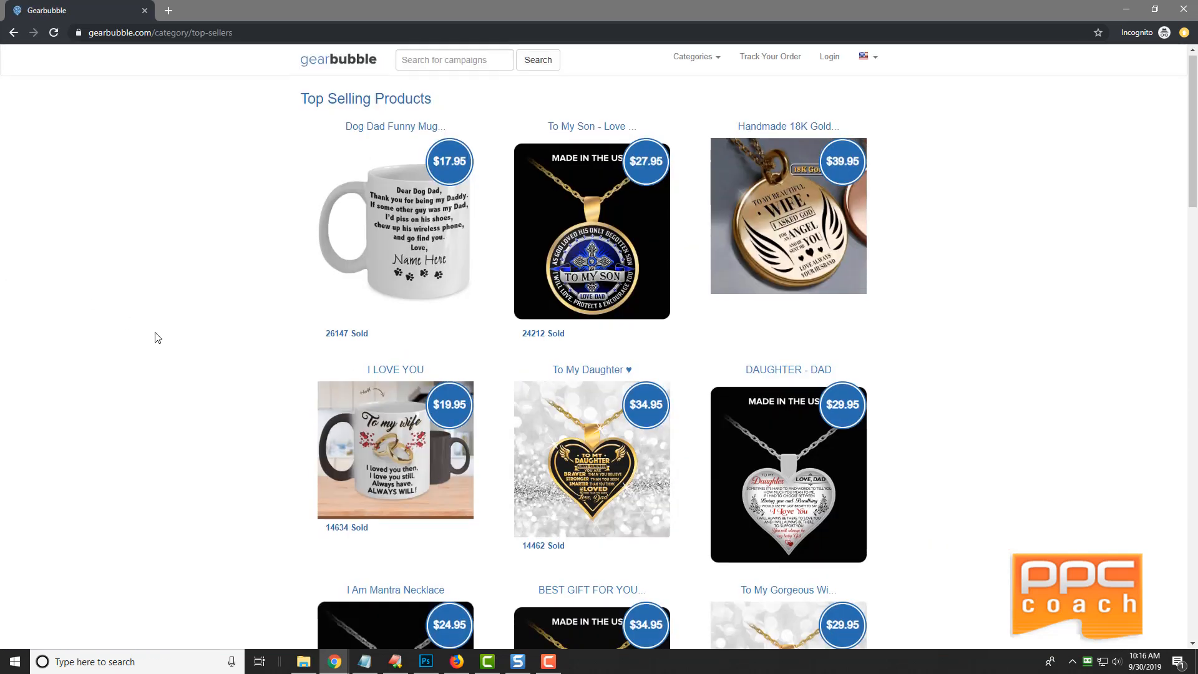
- Look through the top sellers around the Daddy's Little Girl necklace, and close the incognito window
{"action": "scroll", "coordinate": [158, 337], "scroll_direction": "down", "scroll_amount": 4}
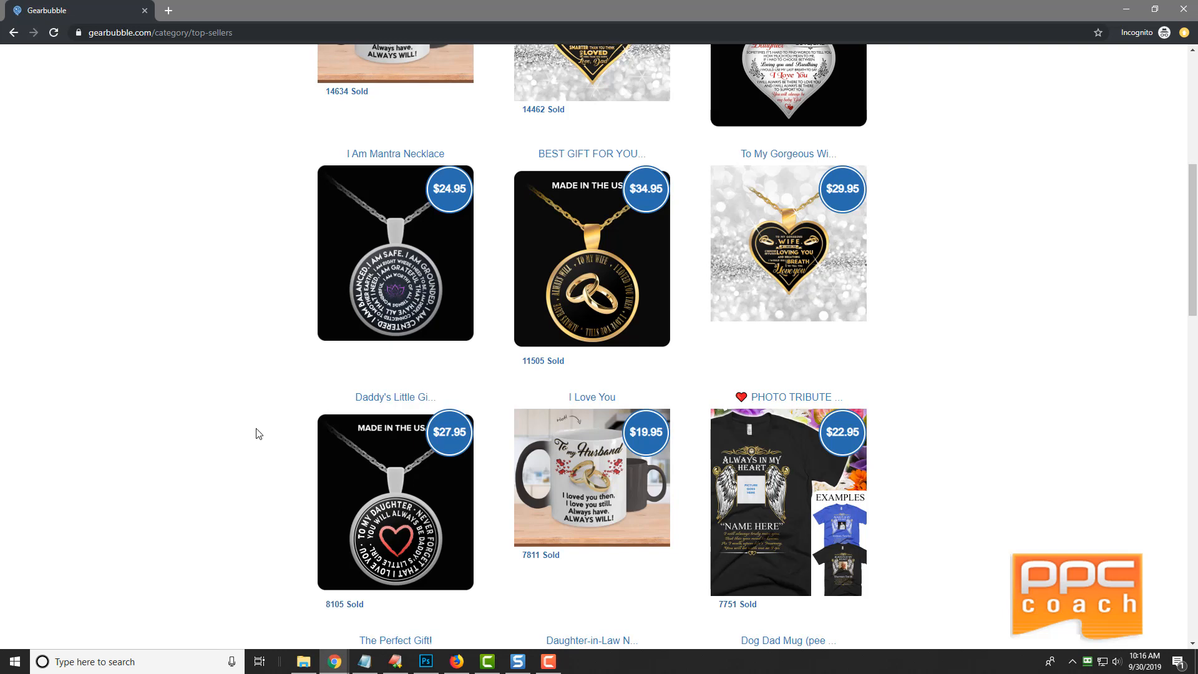
{"action": "scroll", "coordinate": [258, 434], "scroll_direction": "down", "scroll_amount": 5}
{"action": "scroll", "coordinate": [259, 433], "scroll_direction": "up", "scroll_amount": 5}
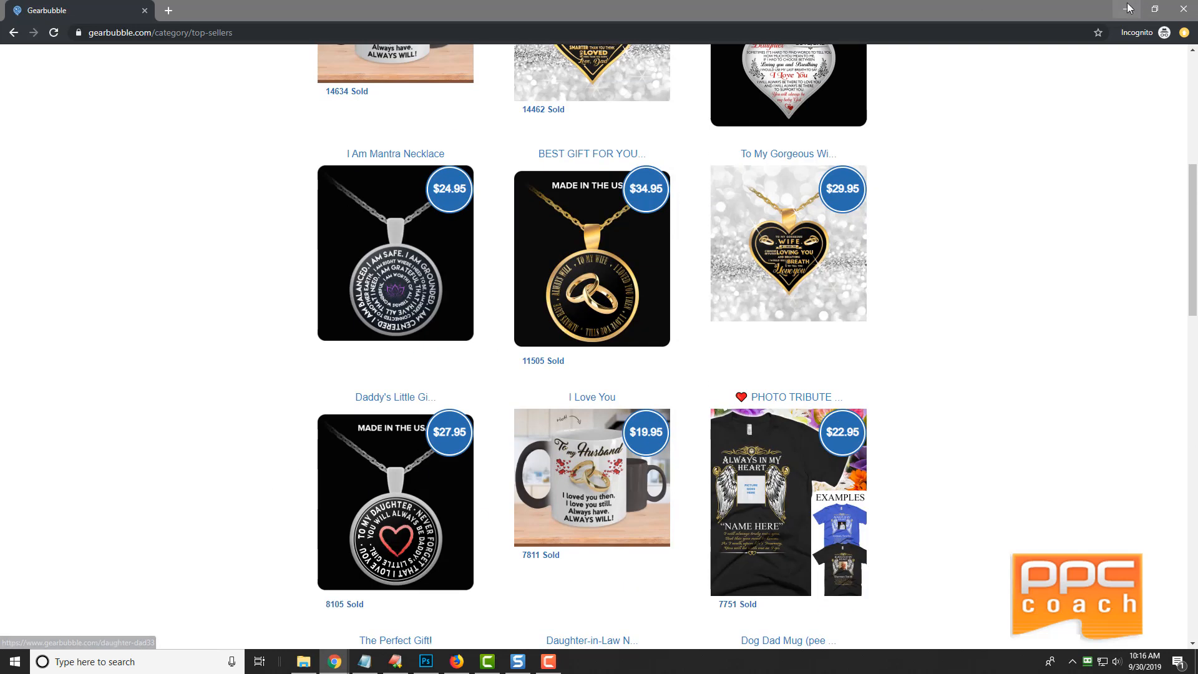
{"action": "left_click", "coordinate": [1195, 12]}
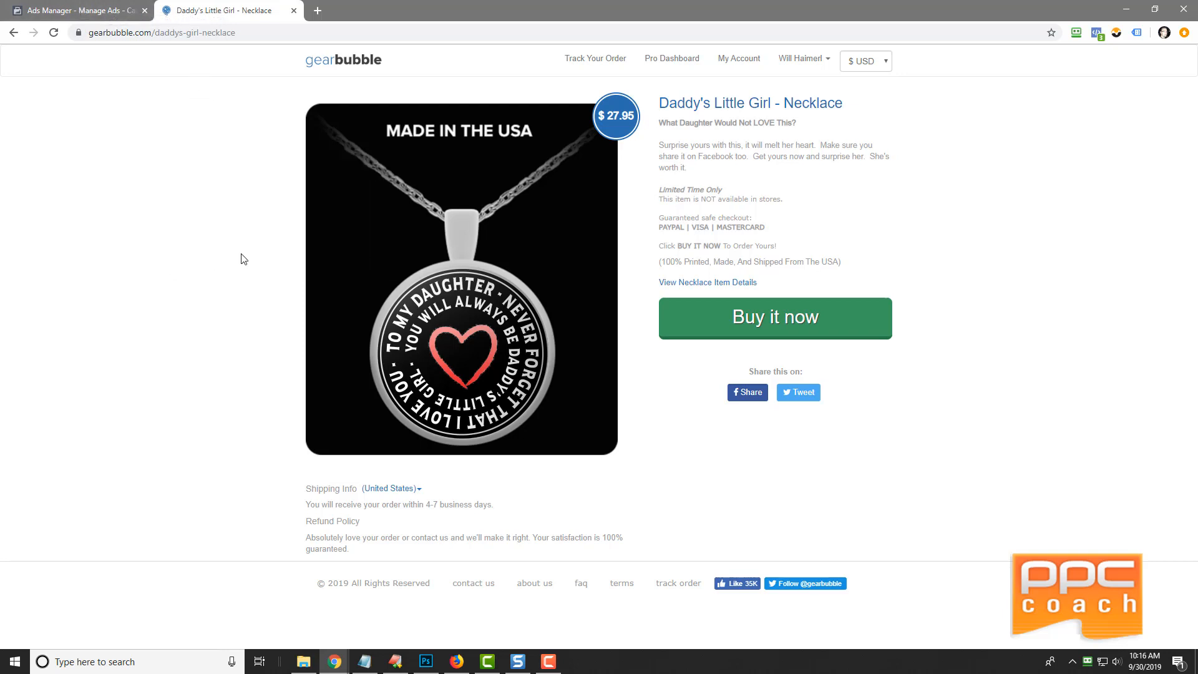
- Start saving the necklace product image and browse on Drive (D:) to facebook fan pages > awesome family stuff > gearbubble products
{"action": "right_click", "coordinate": [379, 271]}
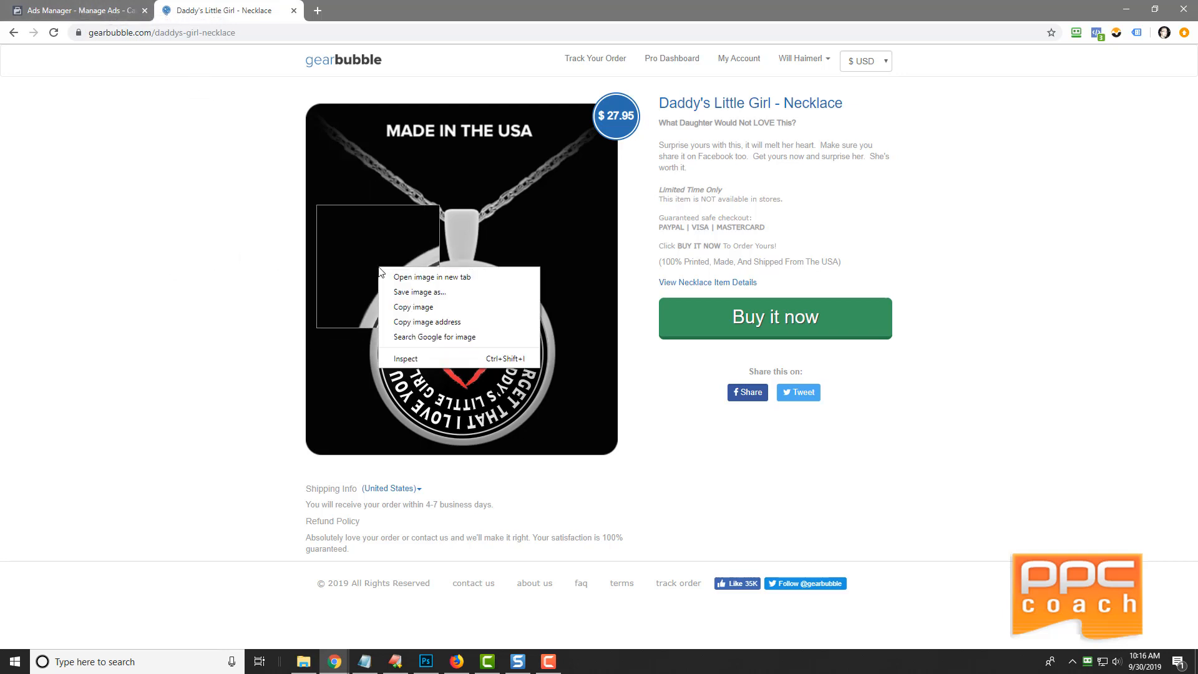
{"action": "left_click", "coordinate": [420, 295]}
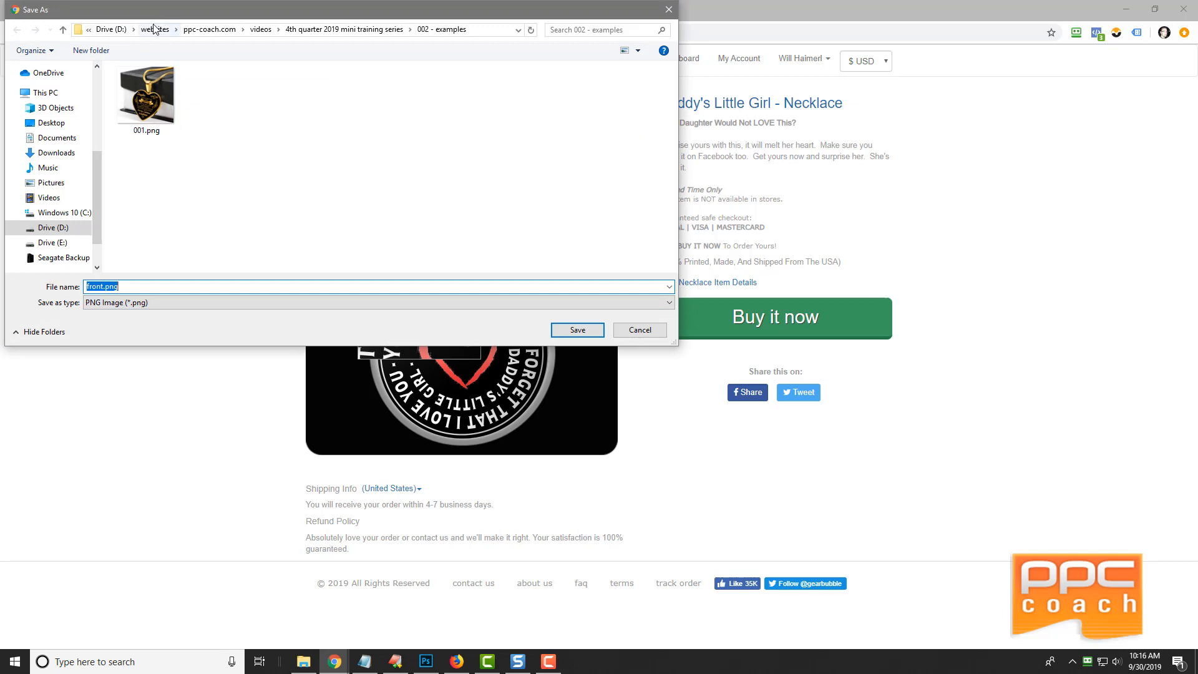
{"action": "left_click", "coordinate": [116, 29]}
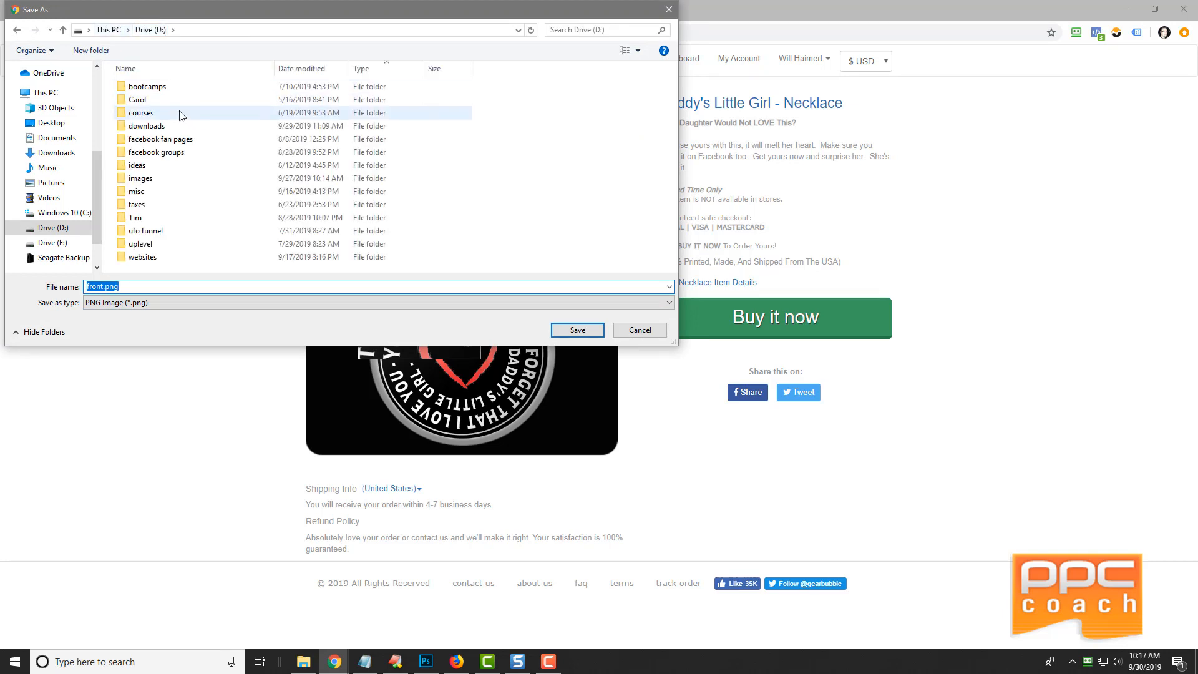
{"action": "double_click", "coordinate": [195, 140]}
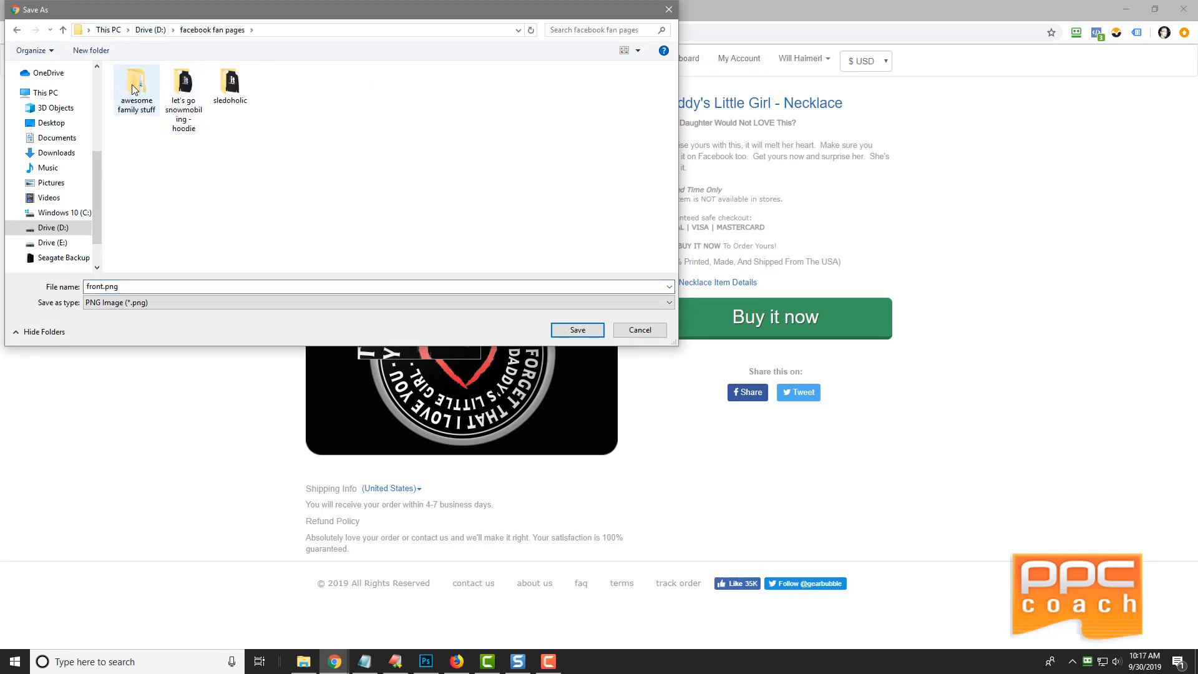
{"action": "double_click", "coordinate": [131, 89]}
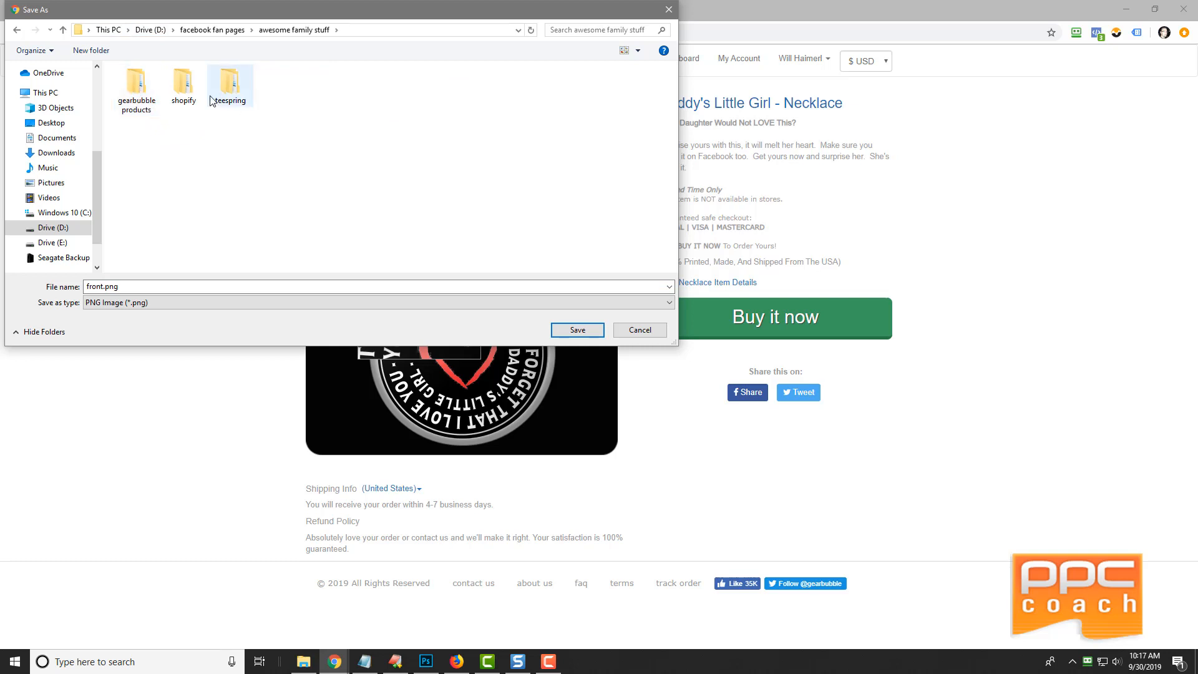
{"action": "double_click", "coordinate": [124, 86]}
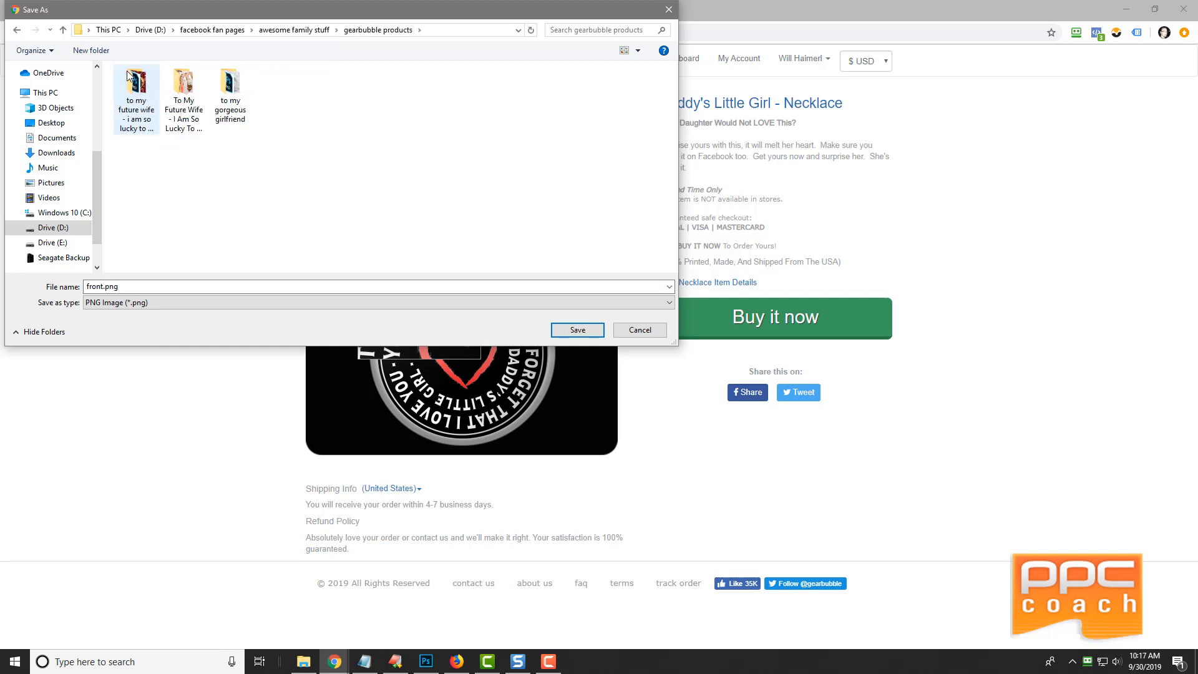
- Create a folder named "to my daughter - daddys little girl - necklace" and save the image in it as front.png
{"action": "left_click", "coordinate": [83, 50]}
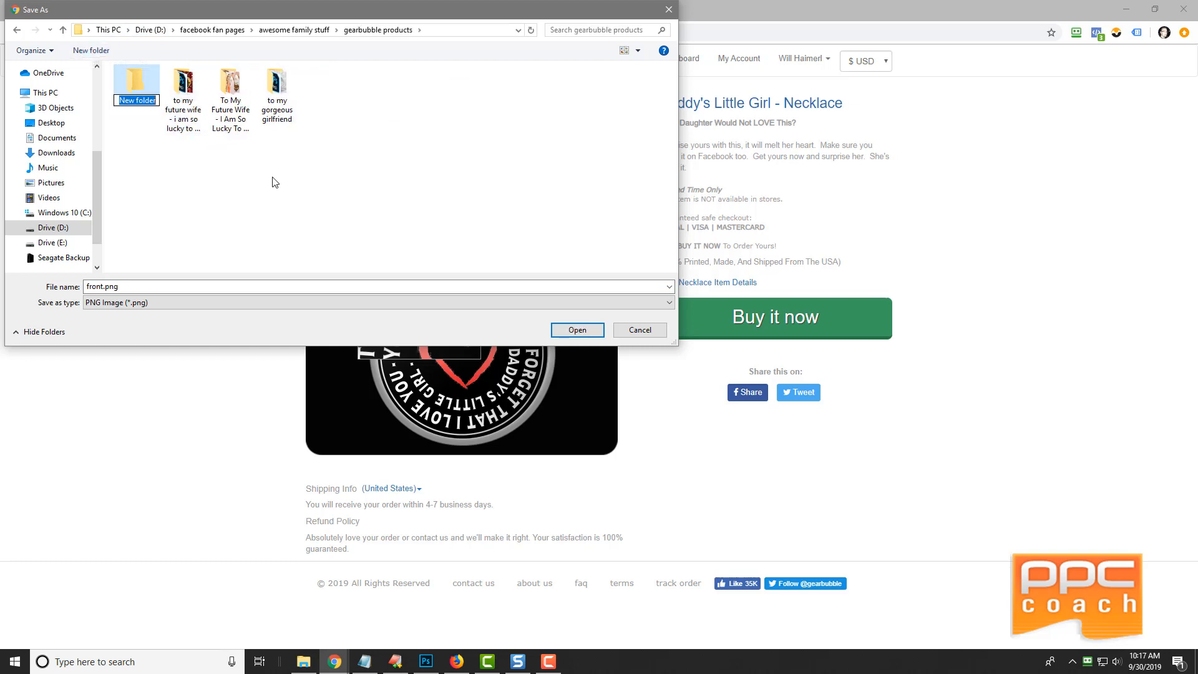
{"action": "type", "text": "to my daughter - dad"}
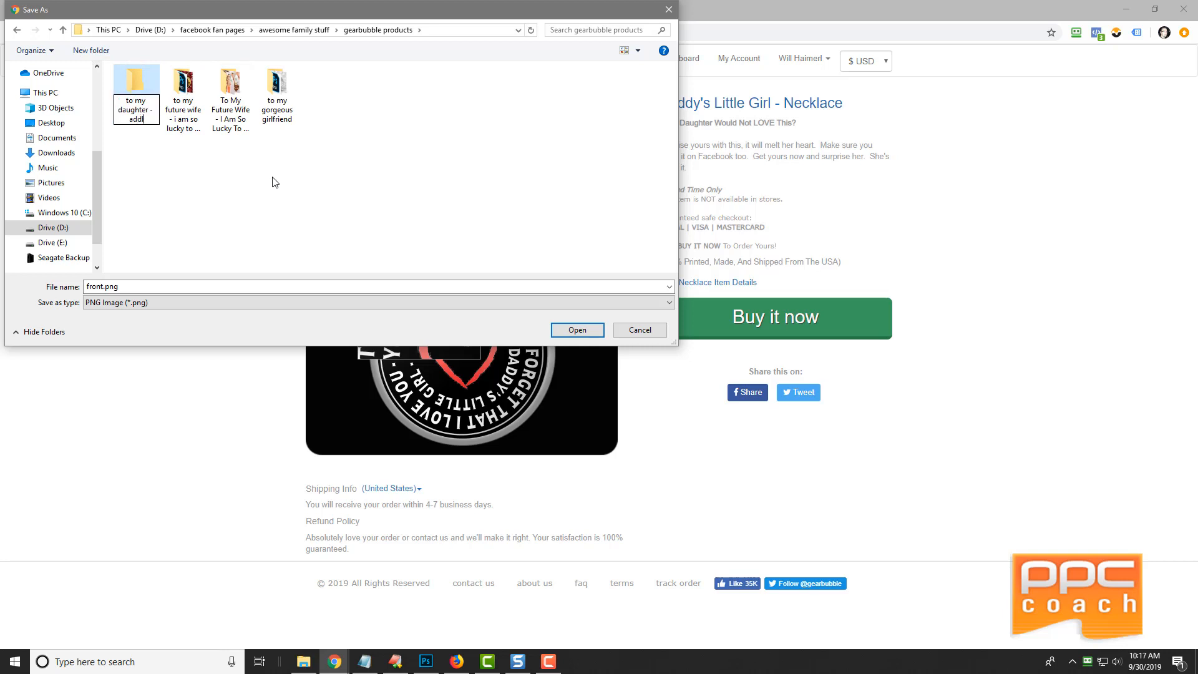
{"action": "type", "text": "d"}
{"action": "key", "text": "BackSpace"}
{"action": "key", "text": "BackSpace"}
{"action": "key", "text": "BackSpace"}
{"action": "type", "text": "daddys little"}
{"action": "type", "text": " girl"}
{"action": "type", "text": " - necklace"}
{"action": "key", "text": "Return"}
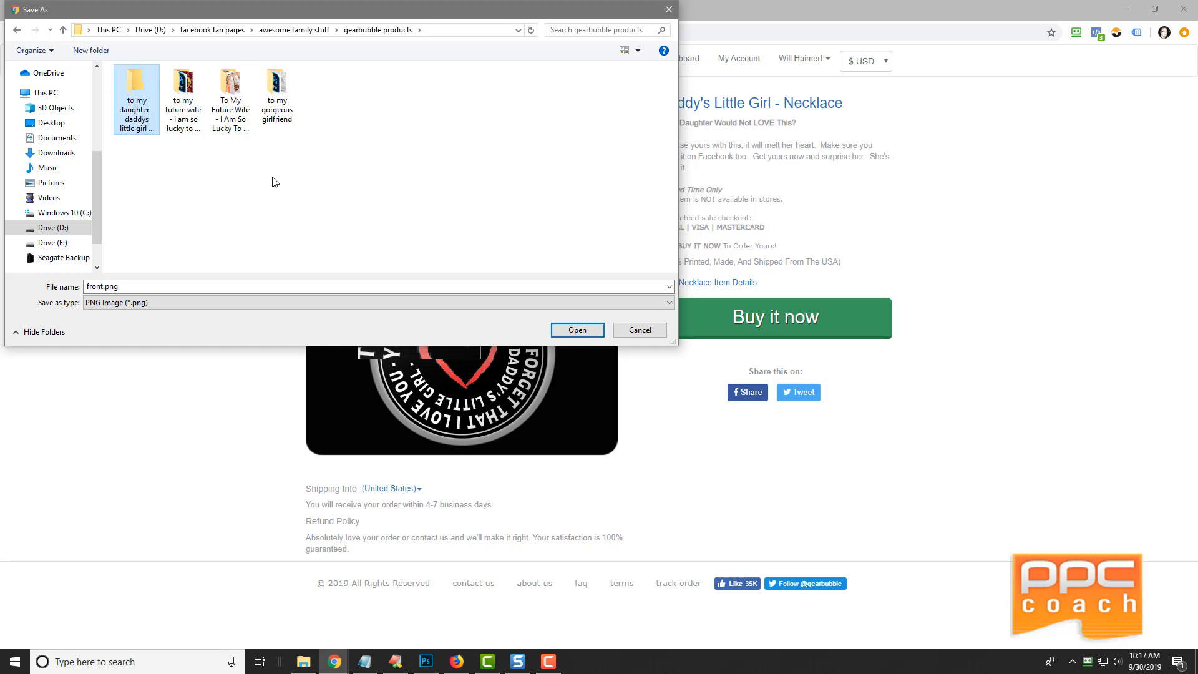
{"action": "key", "text": "Return"}
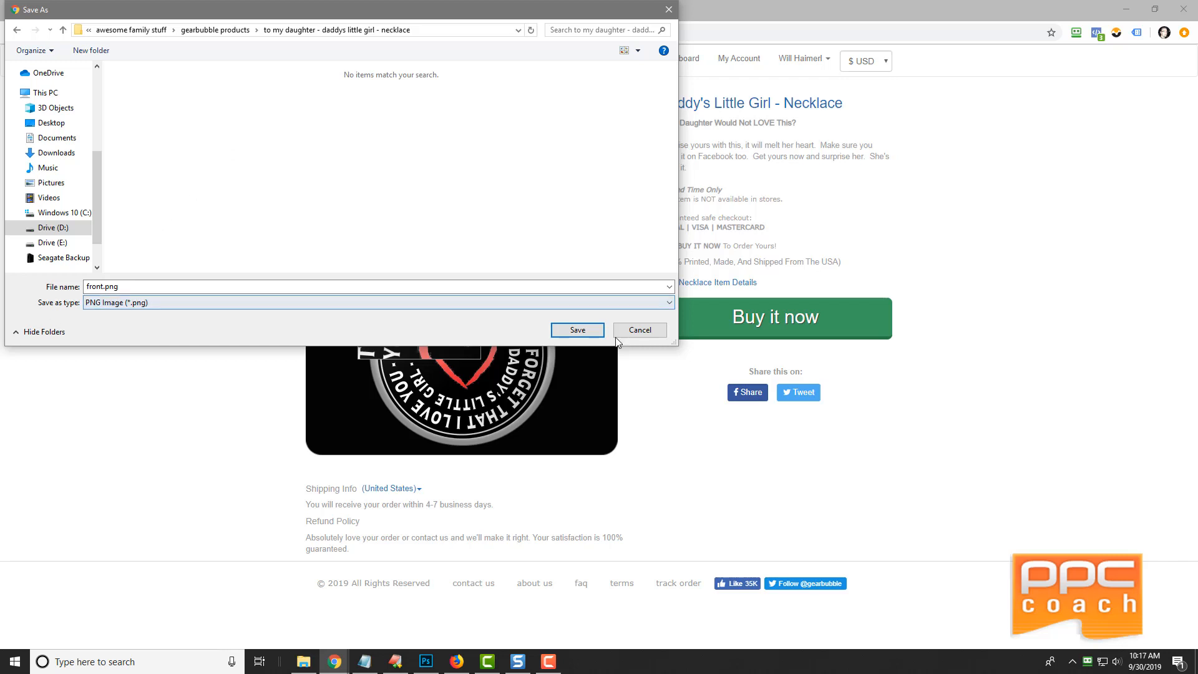
{"action": "left_click", "coordinate": [576, 330]}
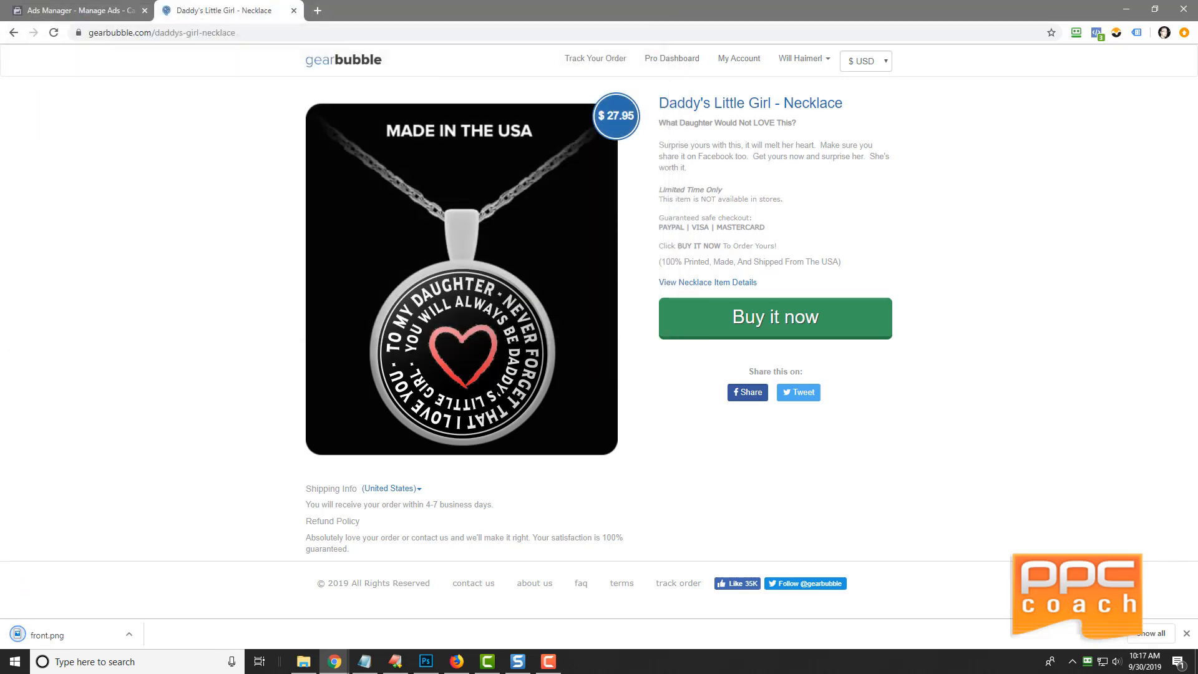
- Switch to Photoshop, open the saved front.png there and collapse the Character panel
{"action": "key", "text": "alt+Tab"}
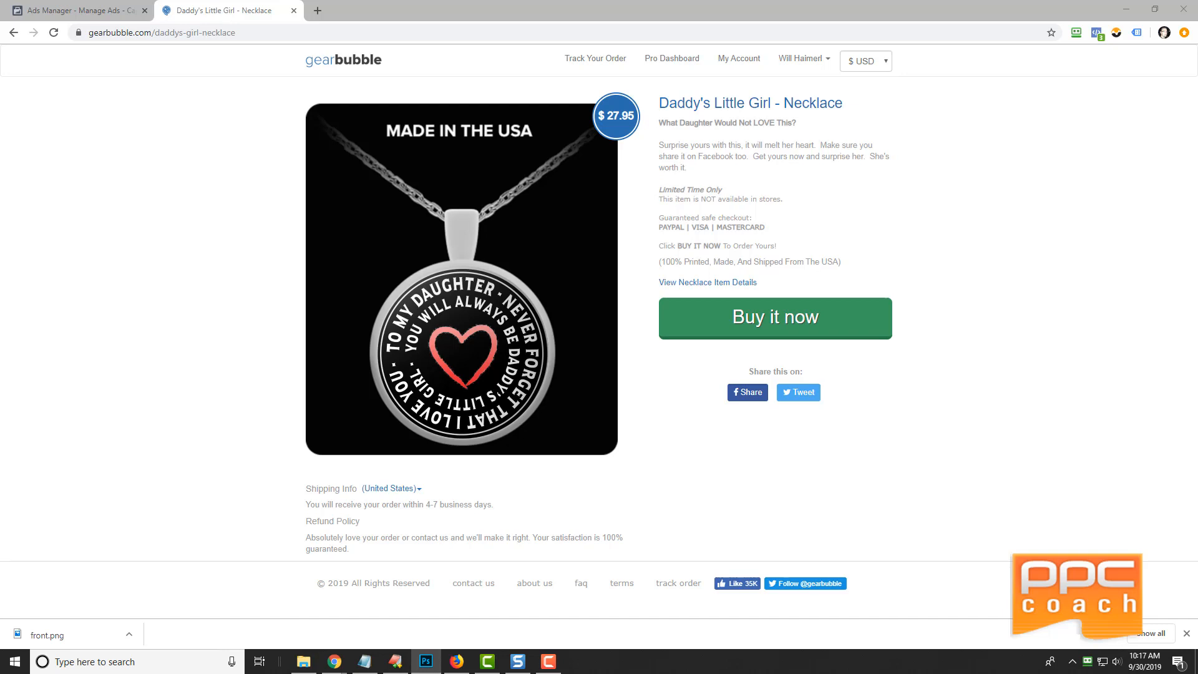
{"action": "left_click_drag", "start_coordinate": [1197, 93], "coordinate": [581, 2]}
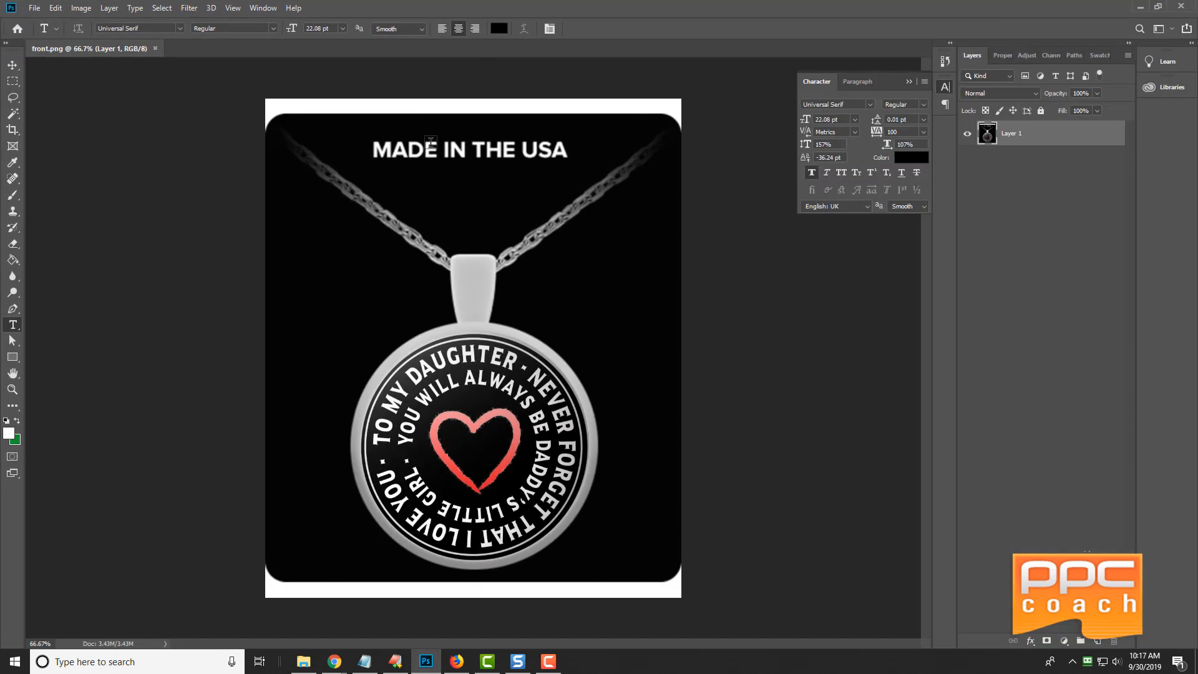
{"action": "left_click", "coordinate": [910, 82]}
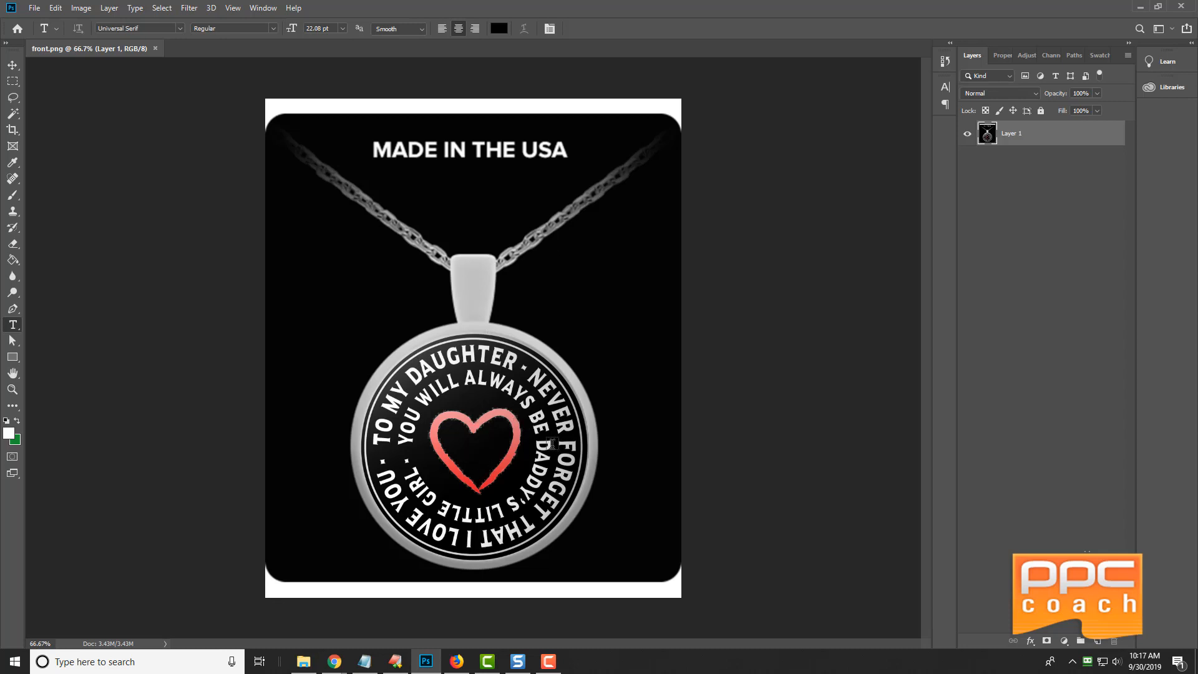
- Select a square around the pendant using a 1:1 fixed-ratio rectangular marquee and crop the image to it
{"action": "left_click", "coordinate": [13, 82]}
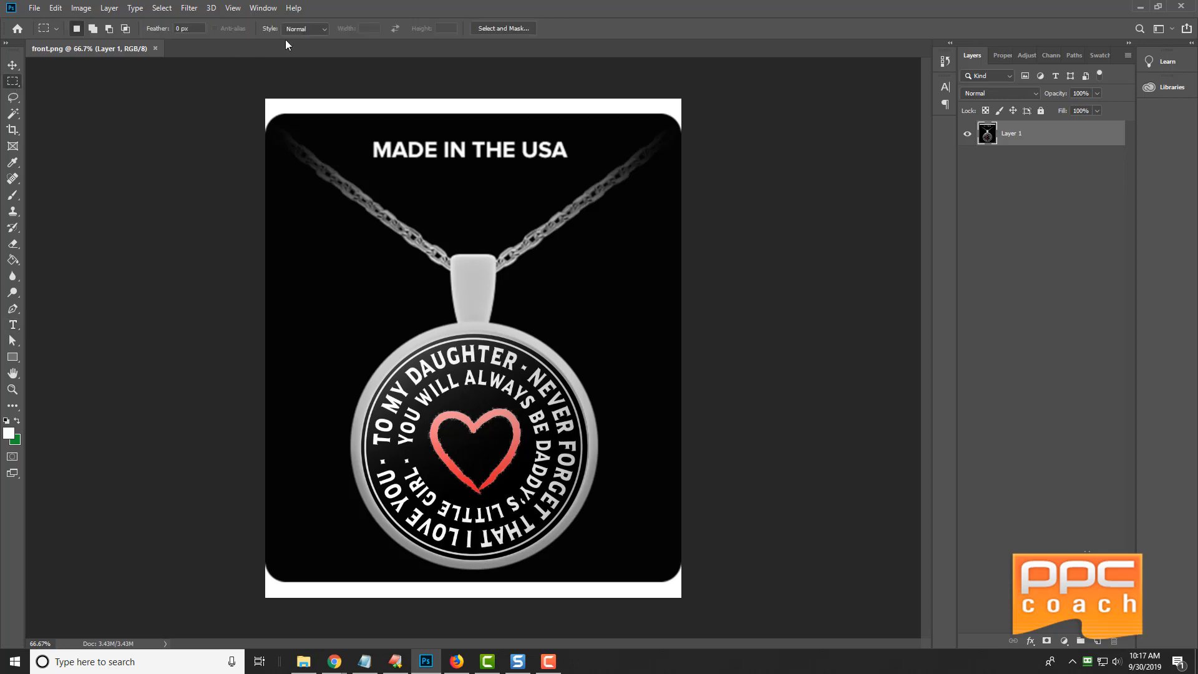
{"action": "left_click", "coordinate": [322, 28]}
{"action": "left_click", "coordinate": [323, 50]}
{"action": "left_click_drag", "start_coordinate": [307, 226], "coordinate": [705, 575]}
{"action": "left_click", "coordinate": [82, 7]}
{"action": "left_click", "coordinate": [88, 137]}
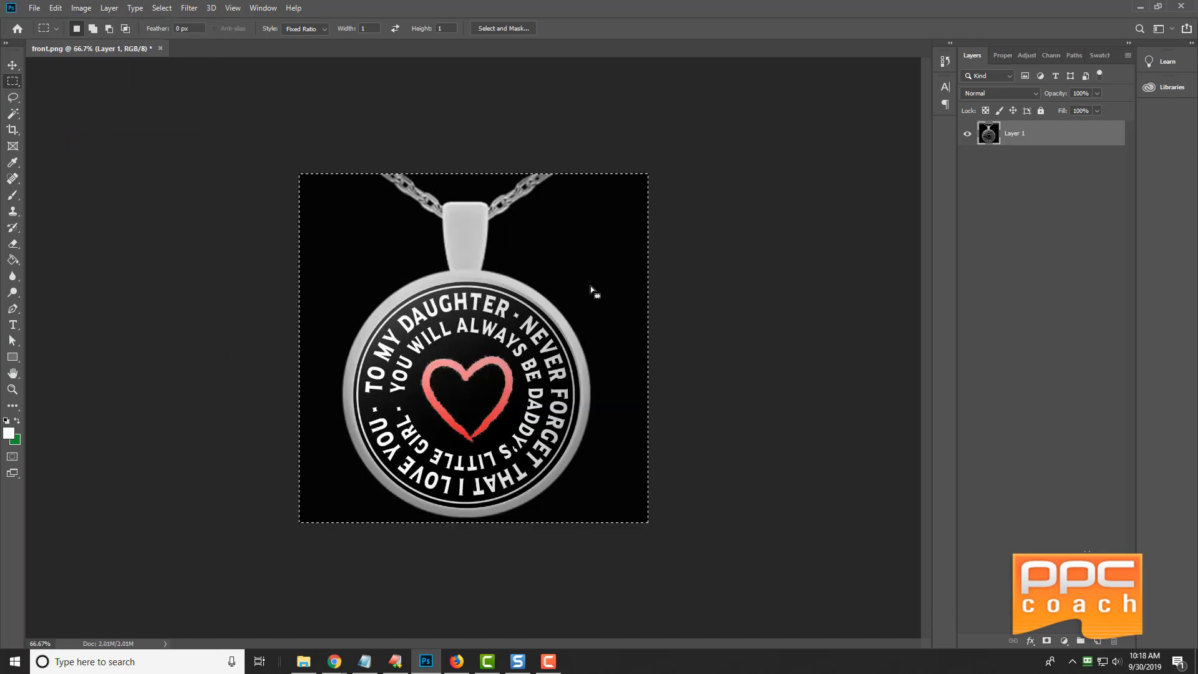
- Resize the cropped image to 1080 × 1080 pixels and clear the selection
{"action": "left_click", "coordinate": [77, 9]}
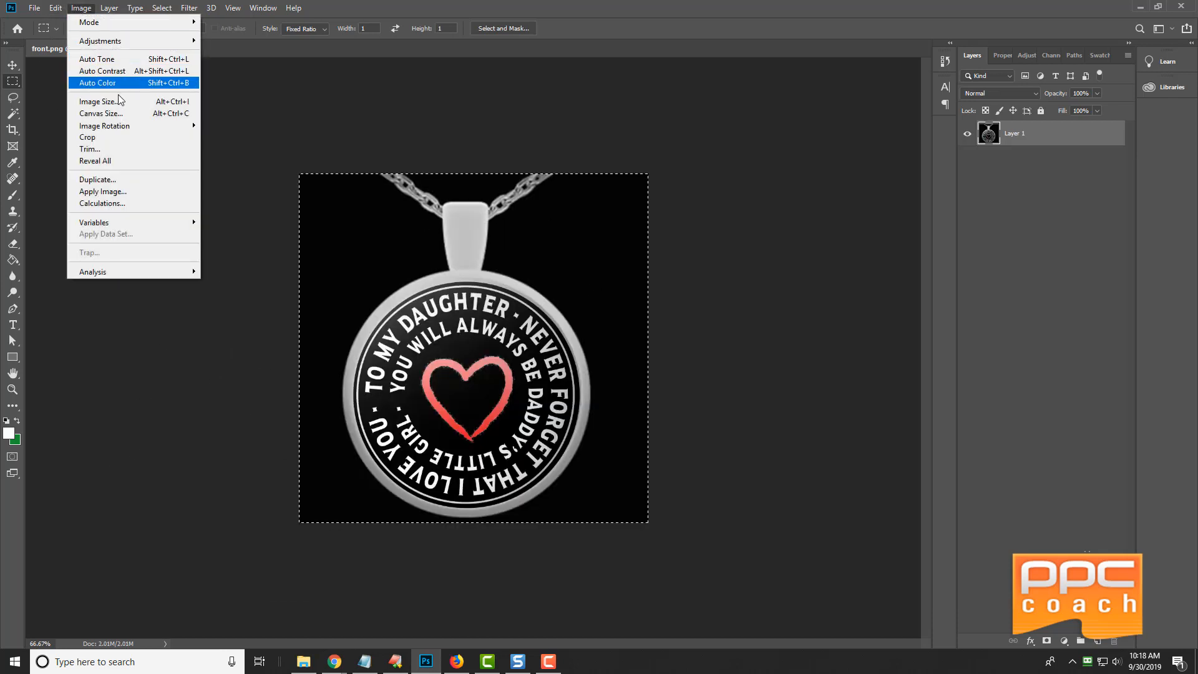
{"action": "left_click", "coordinate": [99, 101]}
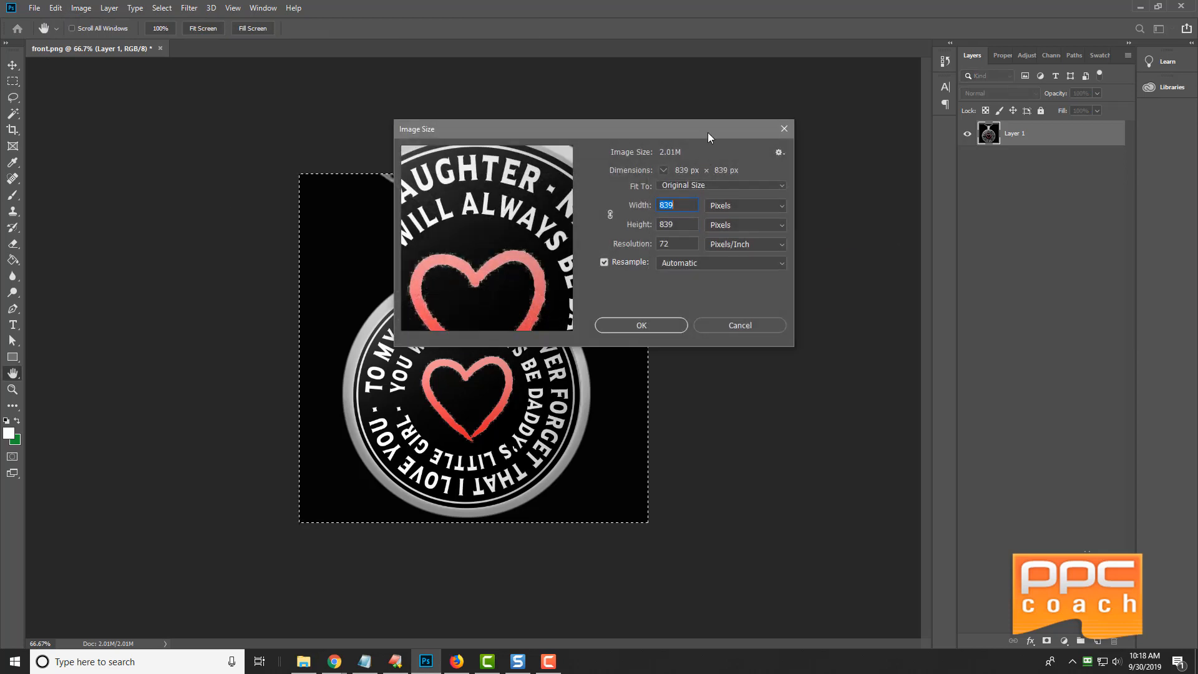
{"action": "type", "text": "1080"}
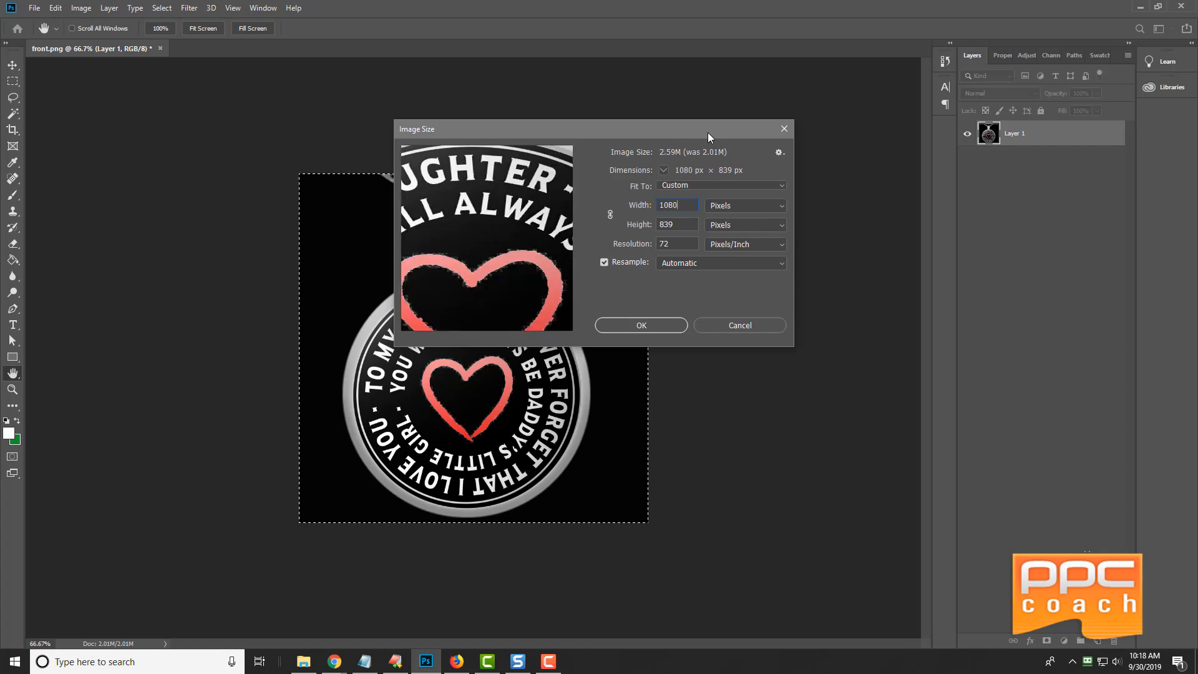
{"action": "key", "text": "Tab"}
{"action": "type", "text": "1080"}
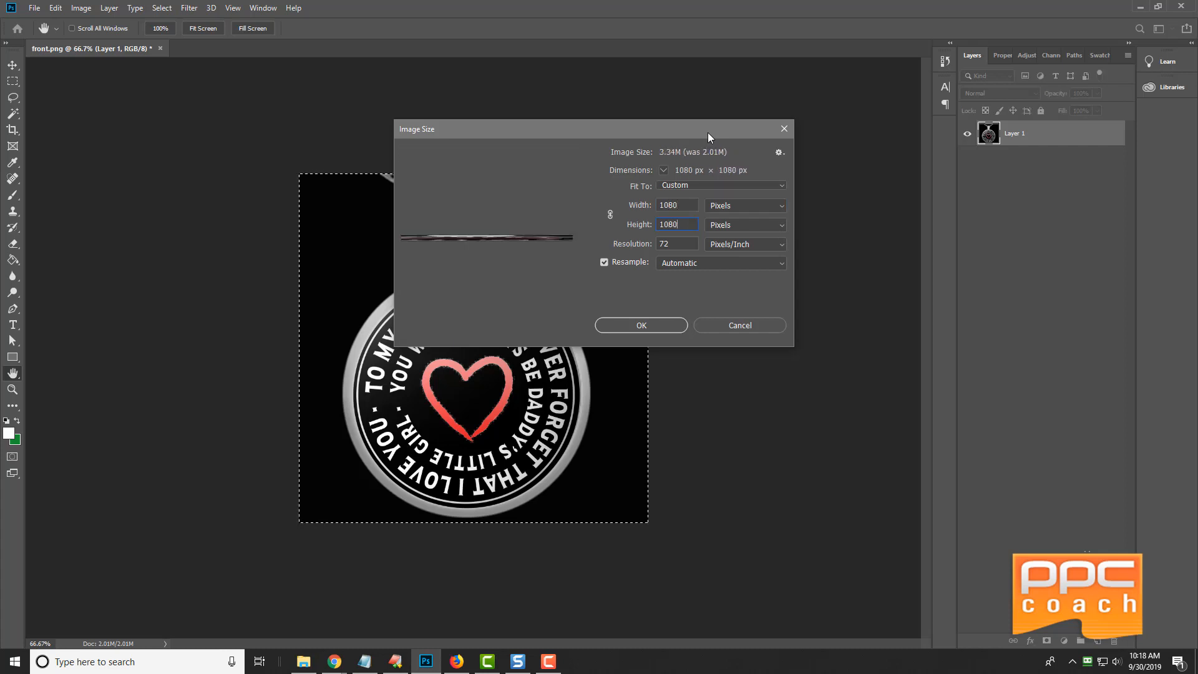
{"action": "left_click", "coordinate": [641, 326]}
{"action": "key", "text": "m"}
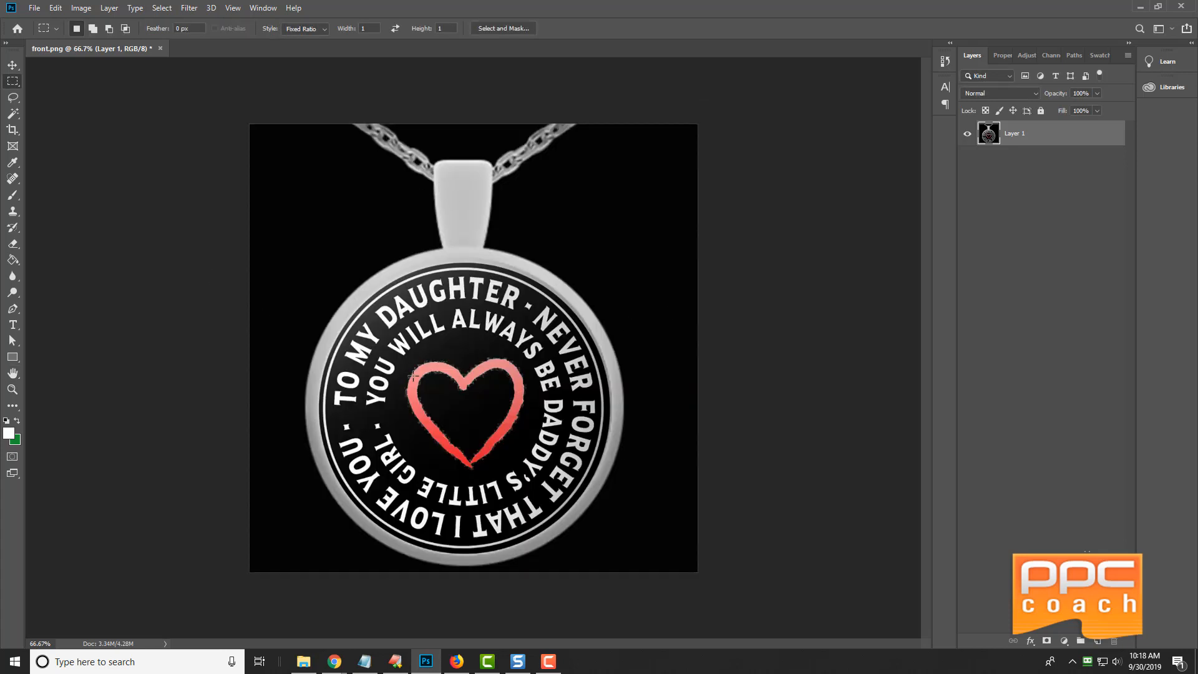
- Export the resized image as a PNG named 1080 into the necklace folder
{"action": "left_click", "coordinate": [33, 9]}
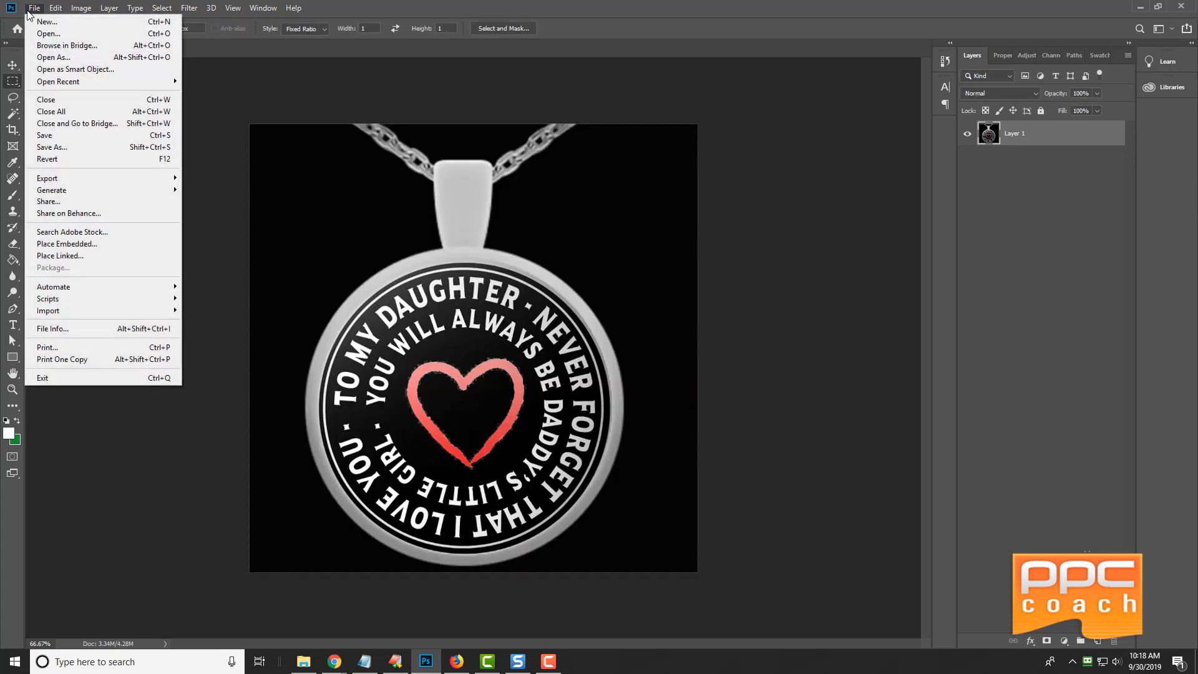
{"action": "mouse_move", "coordinate": [93, 179]}
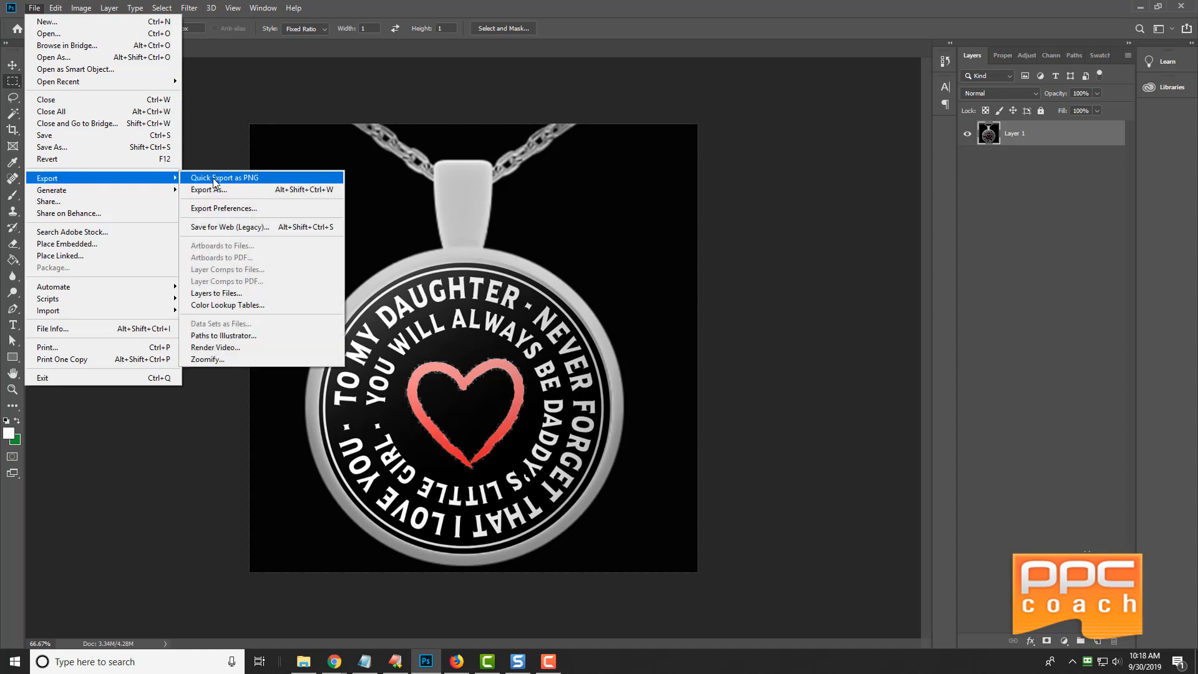
{"action": "left_click", "coordinate": [212, 178]}
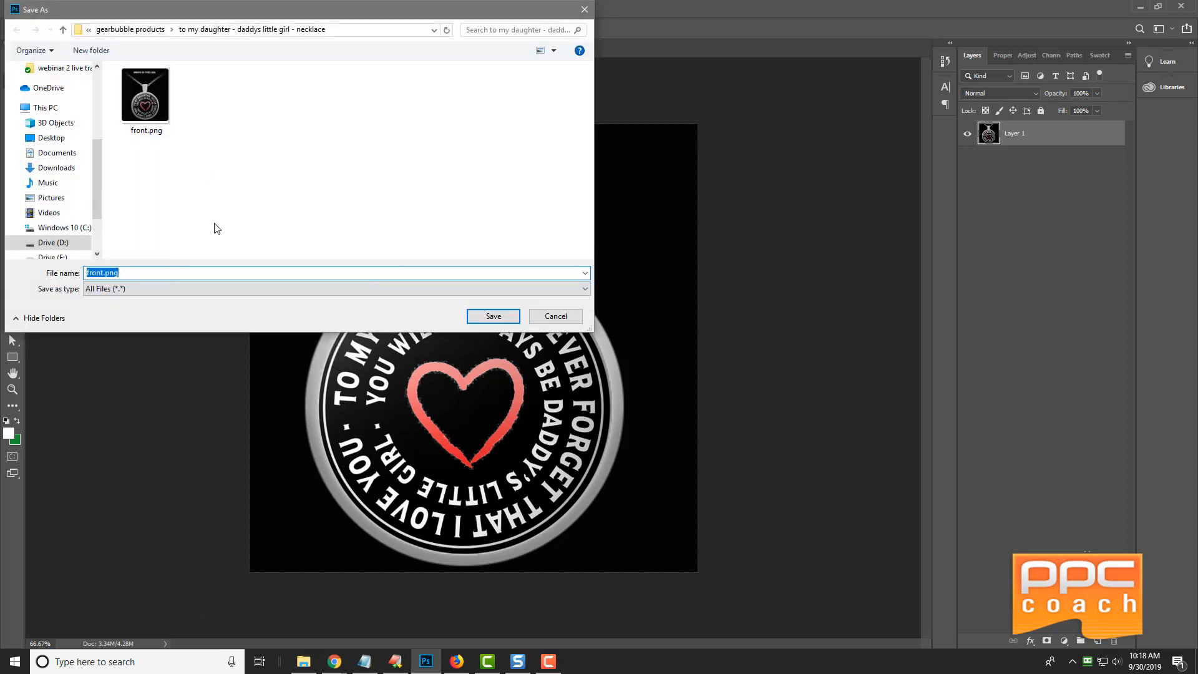
{"action": "type", "text": "1080"}
{"action": "key", "text": "Return"}
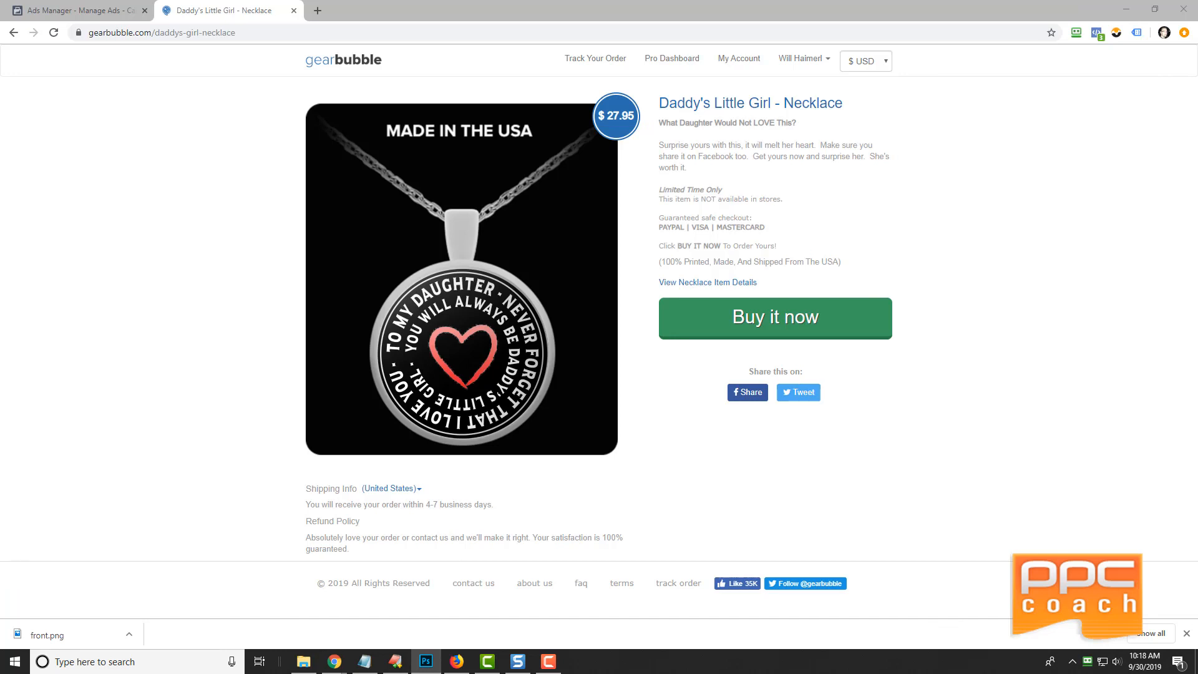
- In Ads Manager in Chrome, start a campaign named "004-01 - [gb] - Sep 30/19 - Daddy's Little Girl - Necklace" with the Conversions objective
{"action": "left_click", "coordinate": [76, 10]}
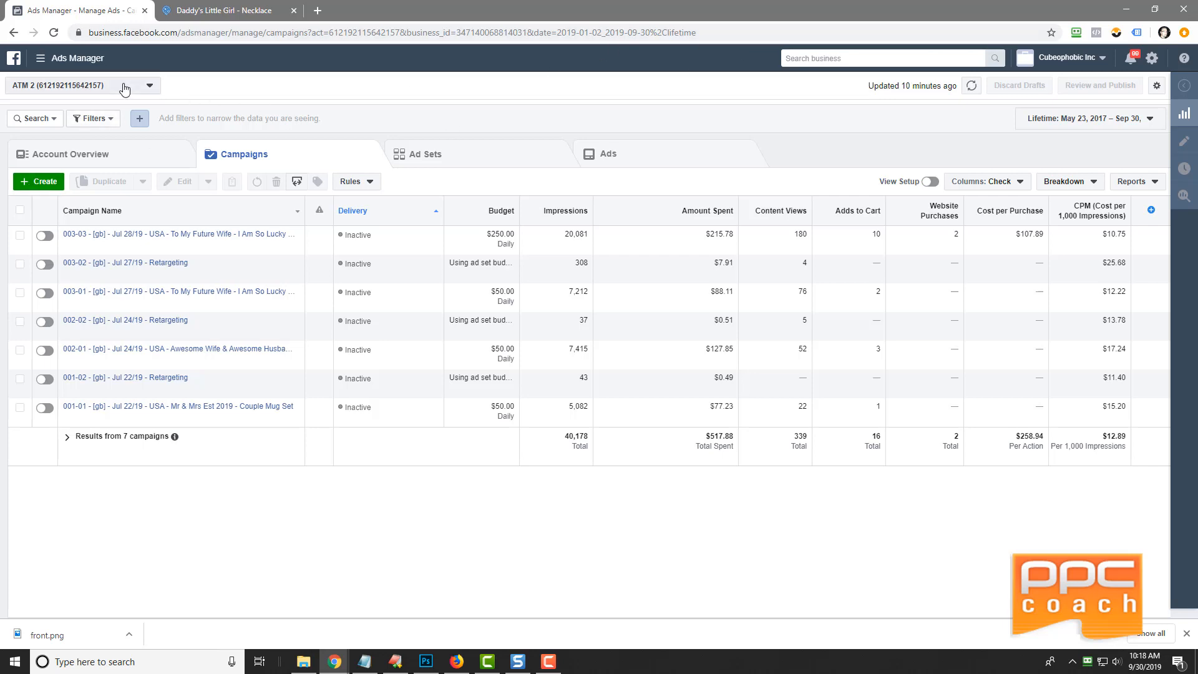
{"action": "left_click", "coordinate": [34, 181]}
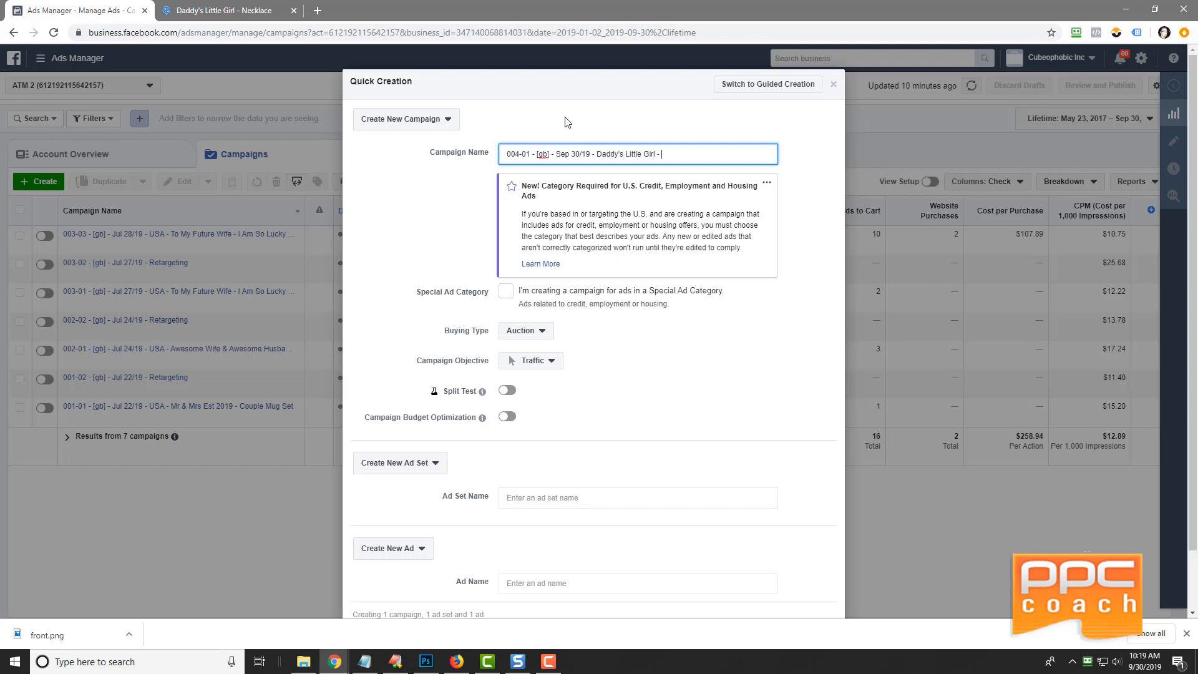
{"action": "key", "text": "BackSpace"}
{"action": "key", "text": "BackSpace"}
{"action": "left_click", "coordinate": [542, 368]}
{"action": "left_click", "coordinate": [555, 308]}
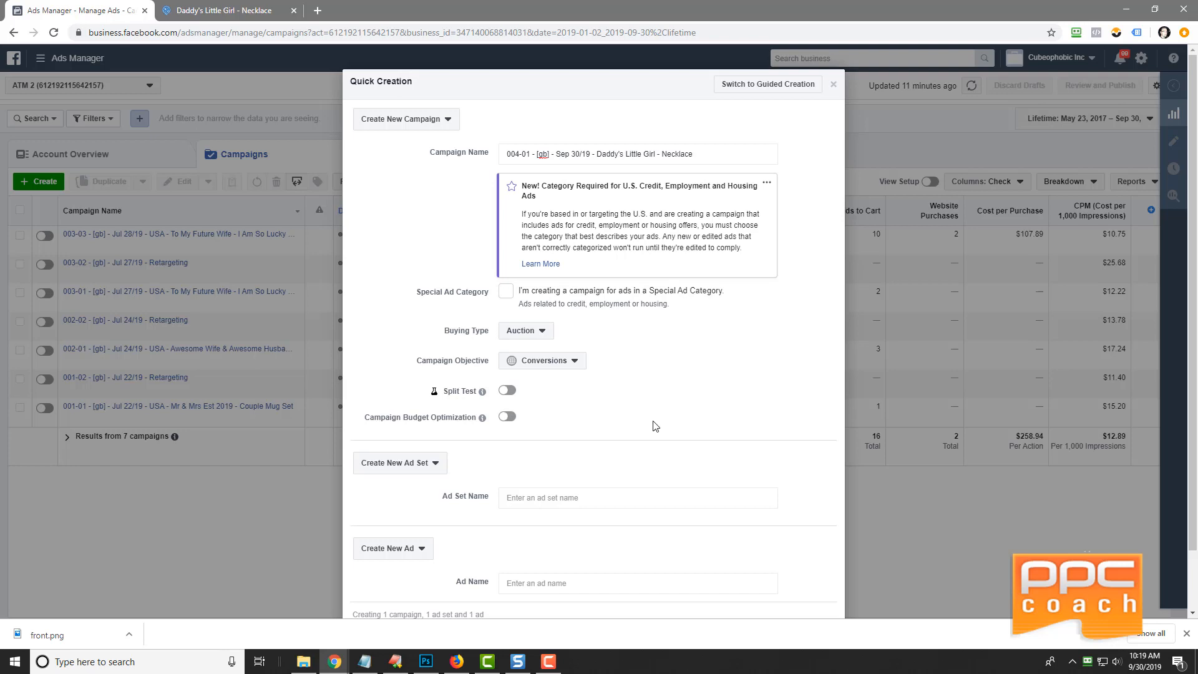
- Name the new ad set "004-01-001 - Sep 30/19 - Daughter"
{"action": "mouse_move", "coordinate": [485, 421]}
{"action": "left_click", "coordinate": [555, 503]}
{"action": "type", "text": "004-01-001 -"}
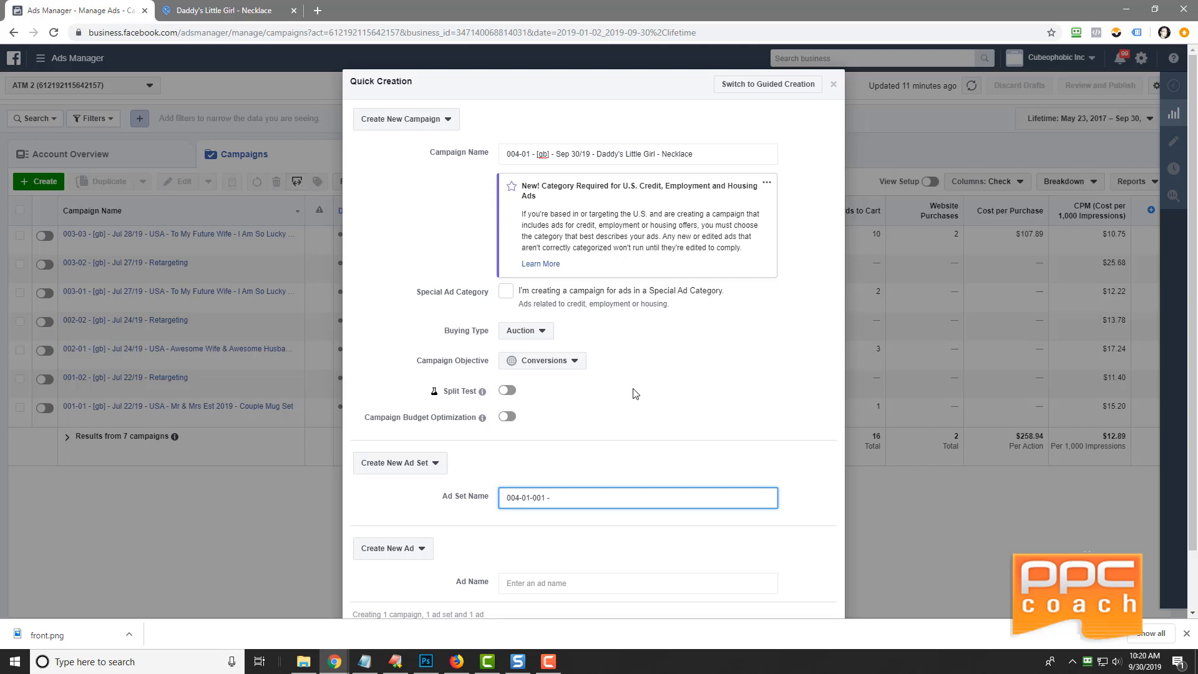
{"action": "type", "text": "aughter"}
{"action": "key", "text": "ctrl+Left"}
{"action": "type", "text": "Sep 30/19 -"}
{"action": "key", "text": "BackSpace"}
- Name the new ad "004-01 - Ad 01" and save the campaign, ad set and ad as a draft
{"action": "left_click", "coordinate": [550, 585]}
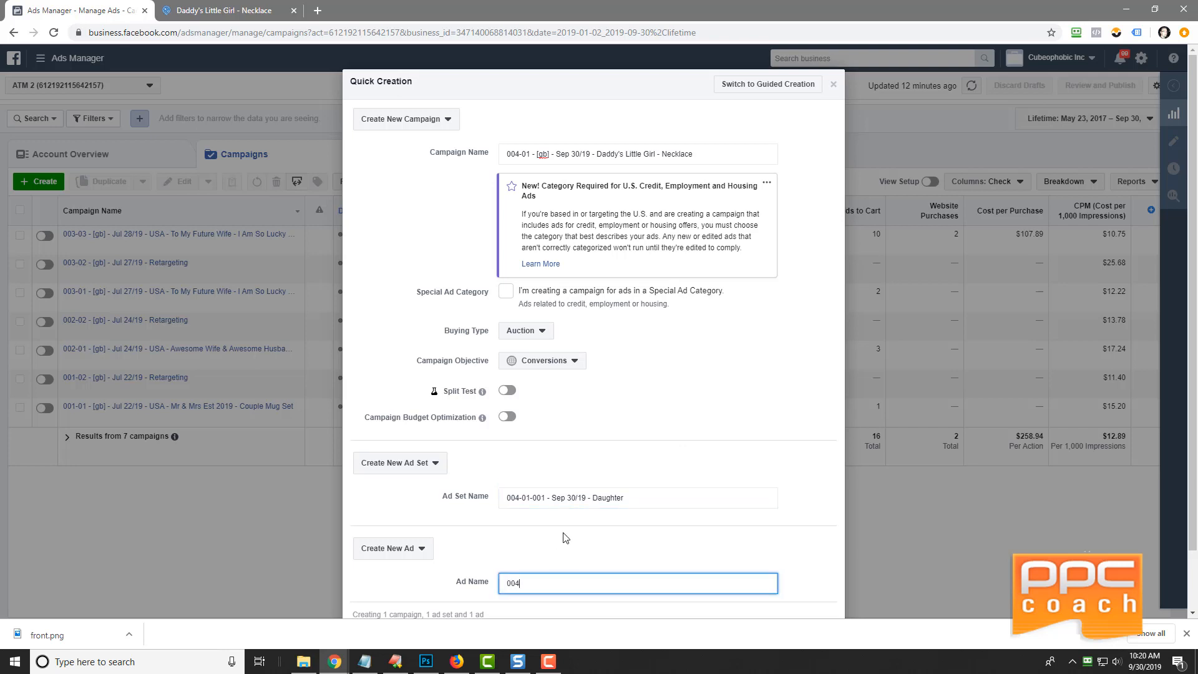
{"action": "type", "text": "004-01 - AD"}
{"action": "left_click", "coordinate": [565, 538]}
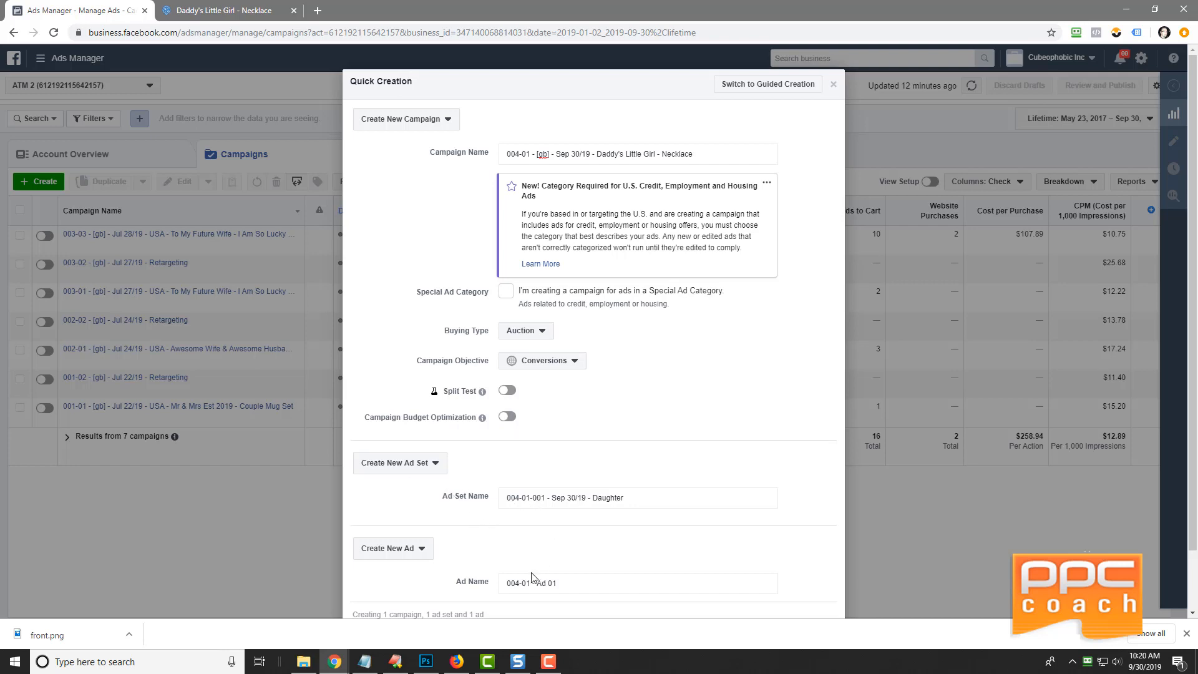
{"action": "scroll", "coordinate": [560, 516], "scroll_direction": "down", "scroll_amount": 2}
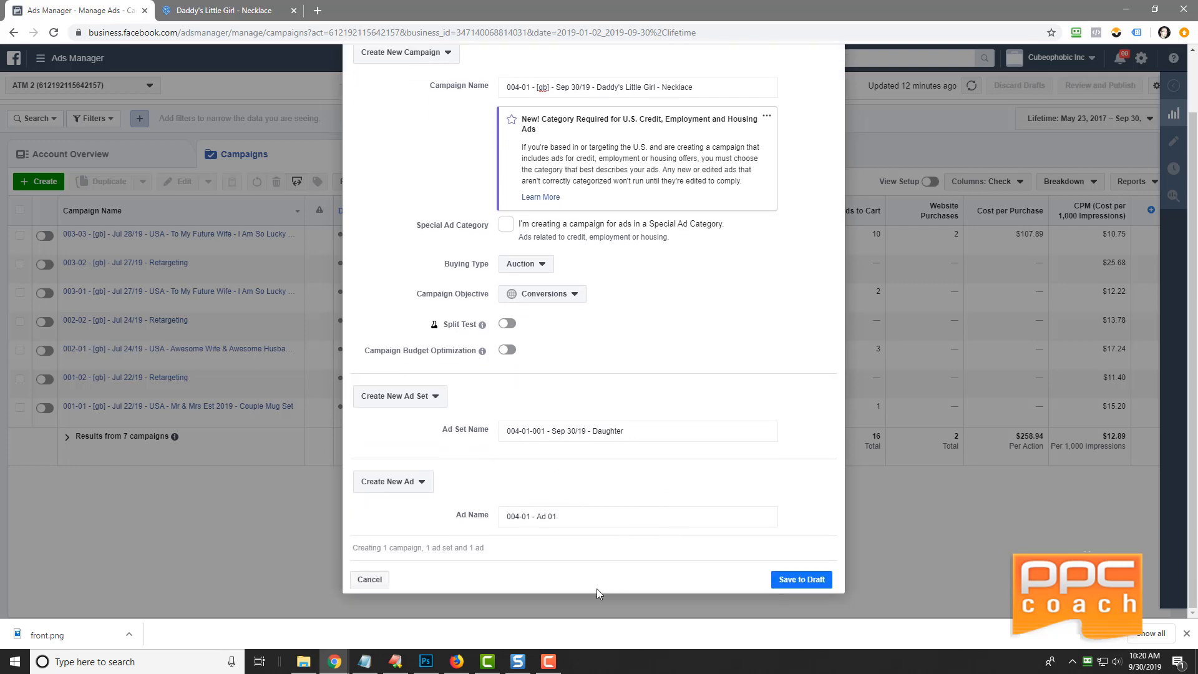
{"action": "left_click", "coordinate": [791, 580]}
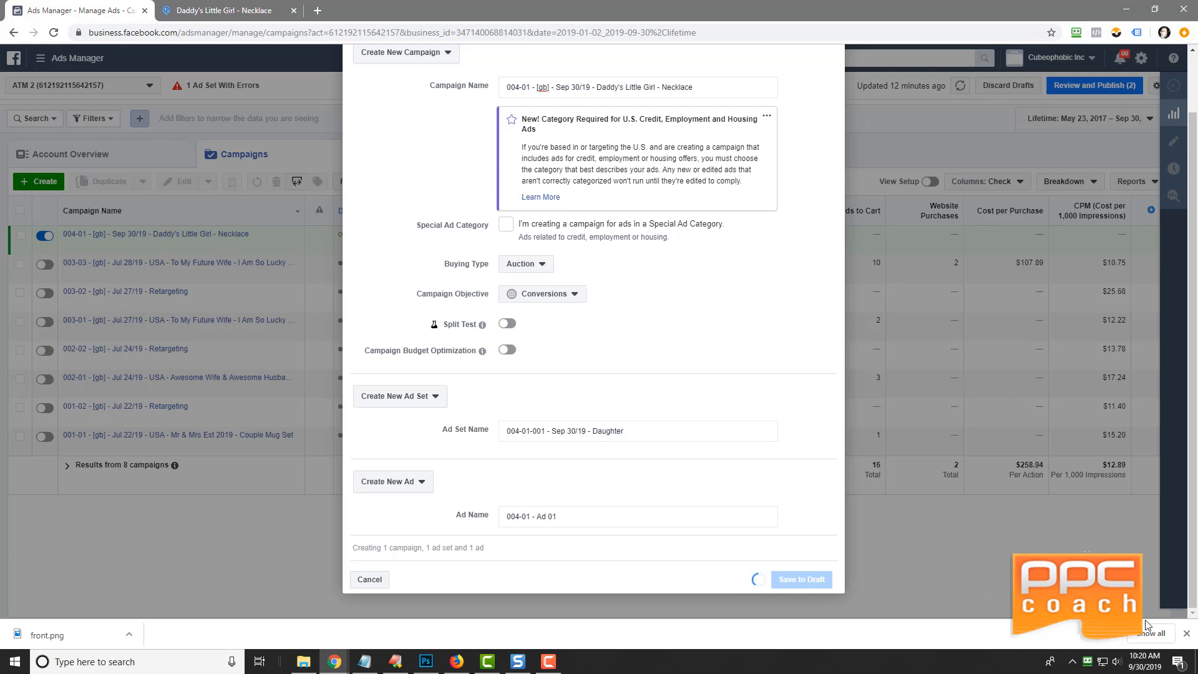
{"action": "left_click", "coordinate": [1185, 635]}
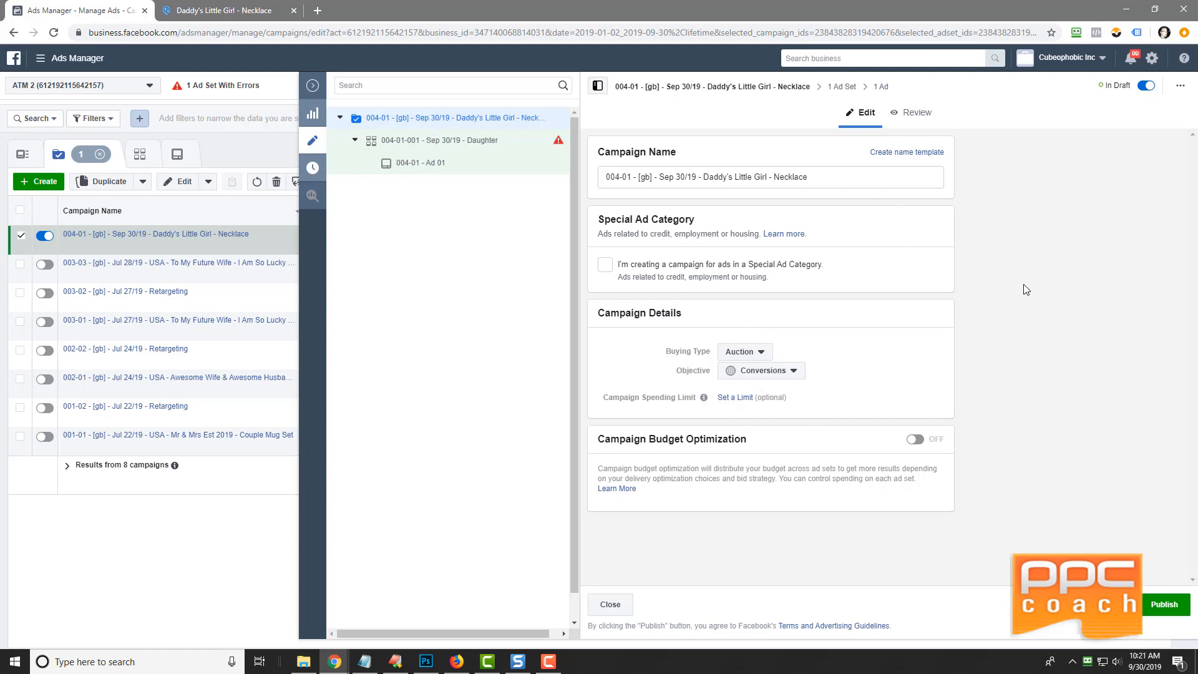
- Open the Daughter ad set for editing and check the product page's pixel ID with Facebook Pixel Helper
{"action": "left_click", "coordinate": [412, 142]}
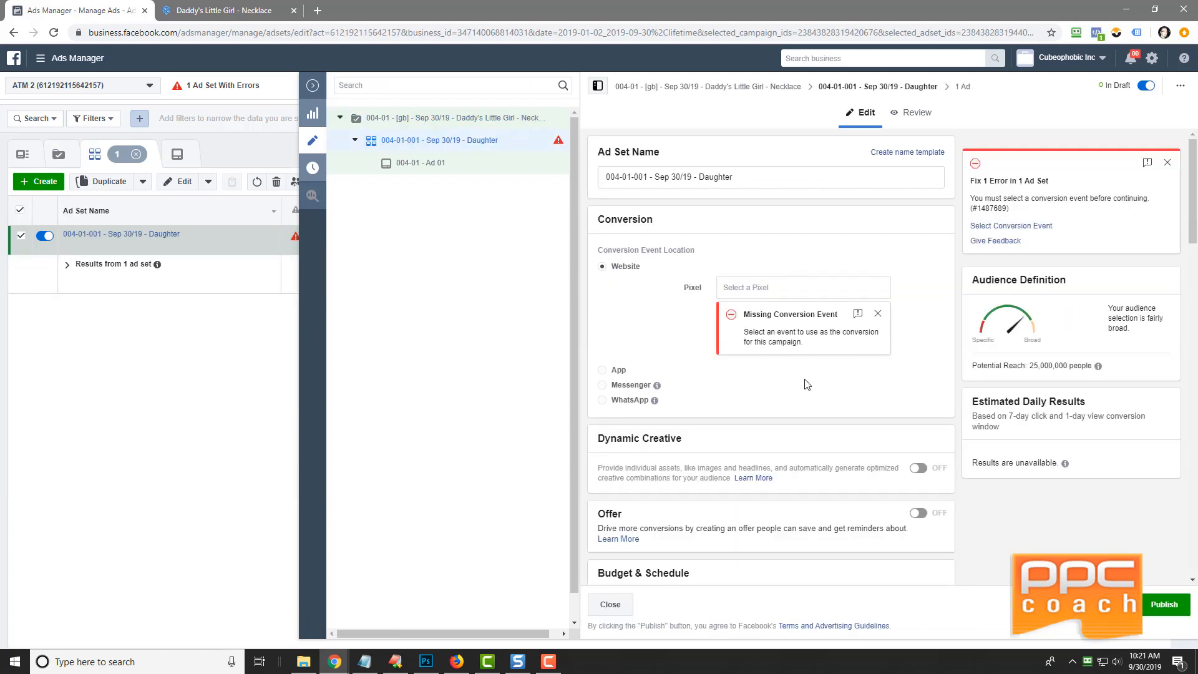
{"action": "left_click", "coordinate": [254, 6]}
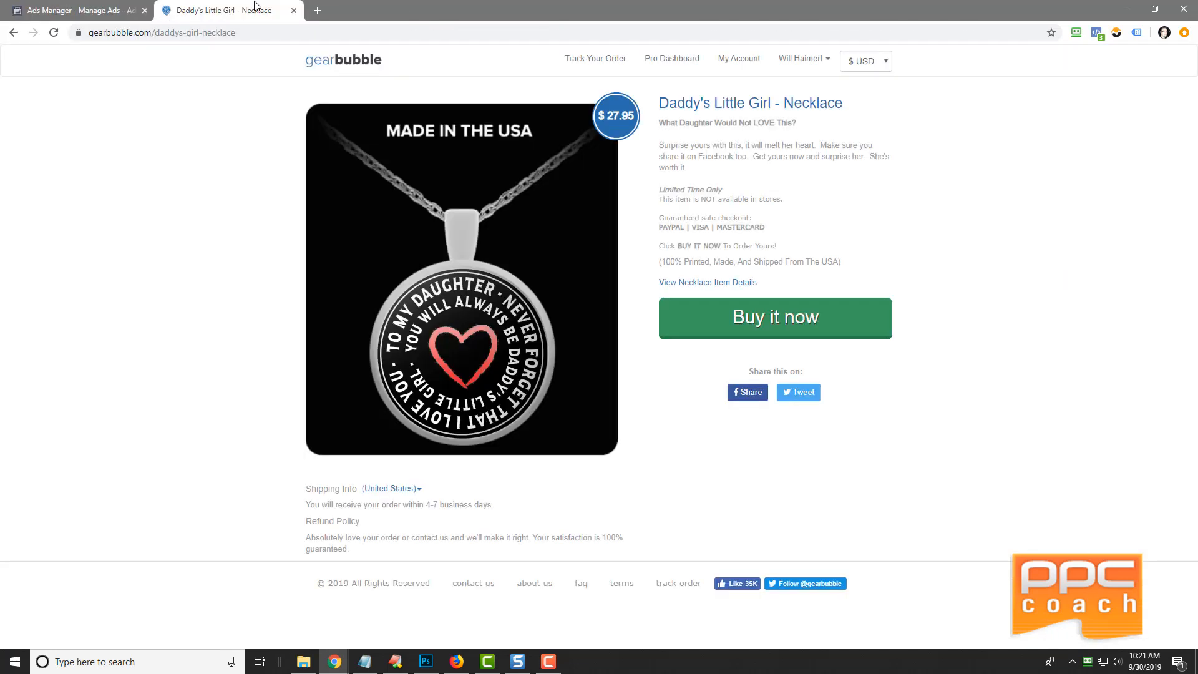
{"action": "left_click", "coordinate": [1096, 32]}
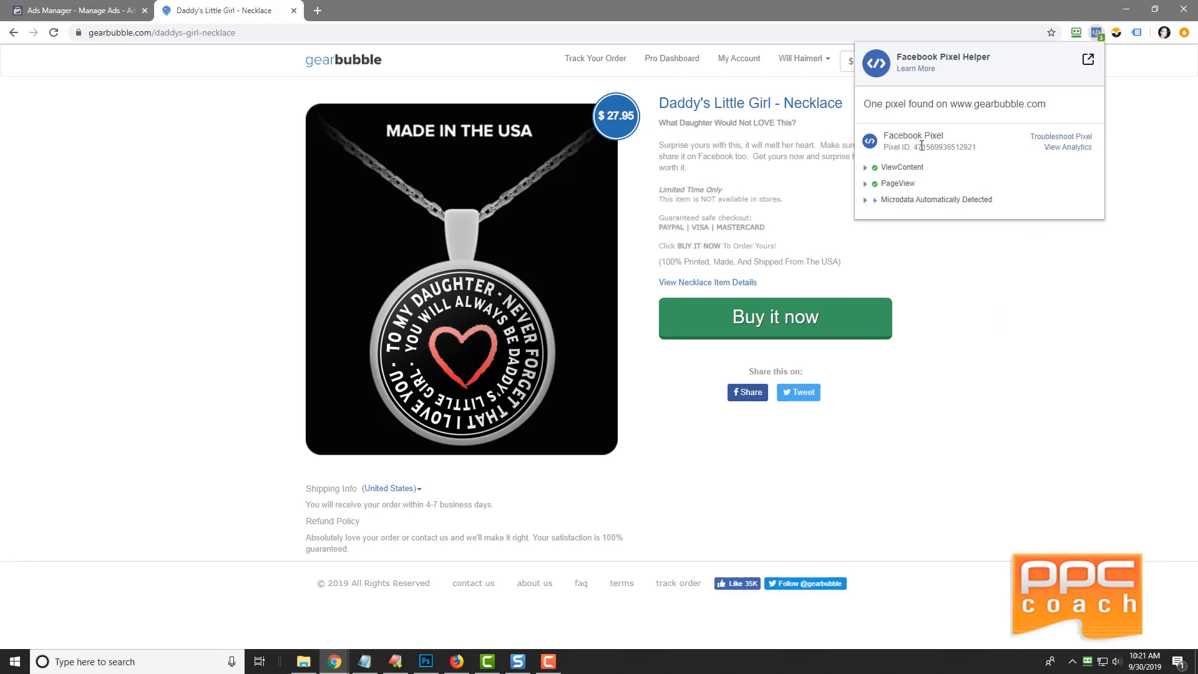
{"action": "left_click_drag", "start_coordinate": [914, 148], "coordinate": [978, 147]}
{"action": "left_click", "coordinate": [97, 9]}
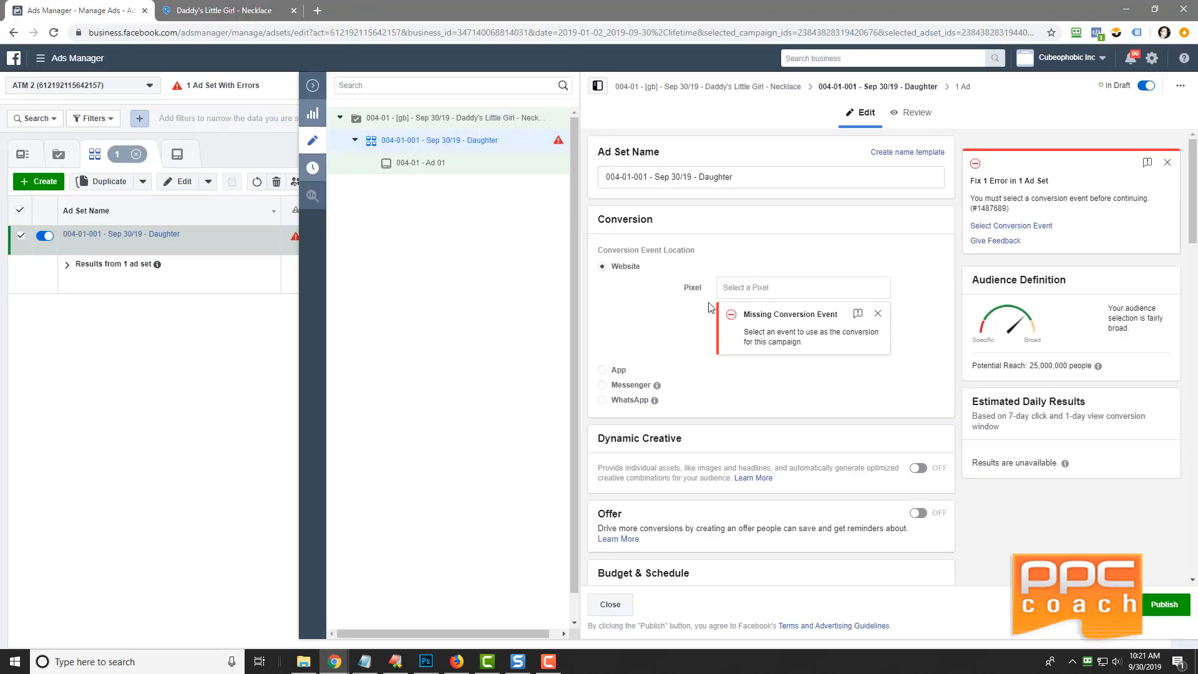
- Assign the Daughter pixel to the ad set and choose Purchase as its conversion event
{"action": "left_click", "coordinate": [772, 289]}
{"action": "type", "text": "471"}
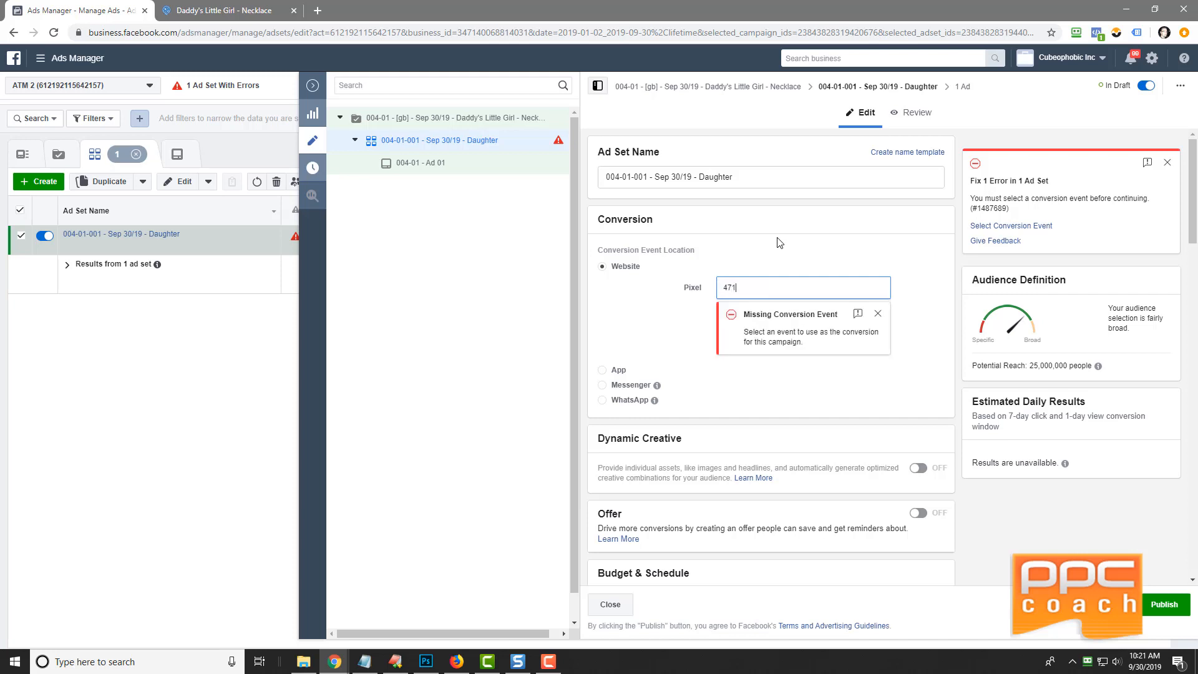
{"action": "left_click", "coordinate": [779, 241]}
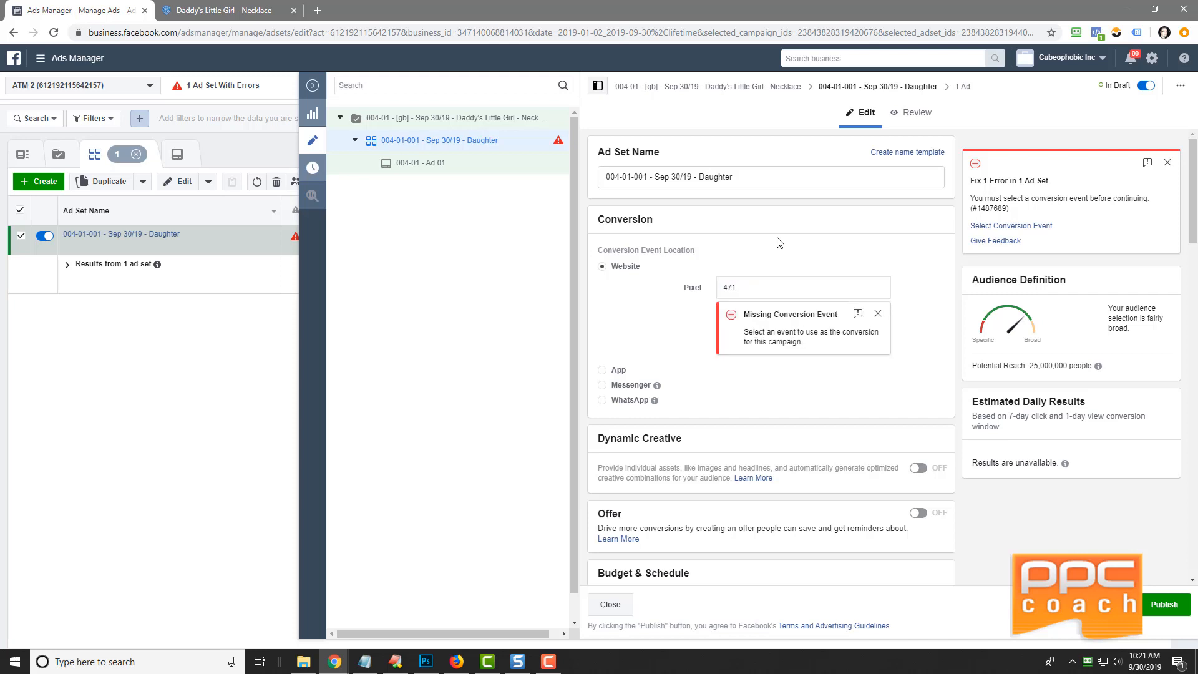
{"action": "double_click", "coordinate": [762, 287]}
{"action": "key", "text": "BackSpace"}
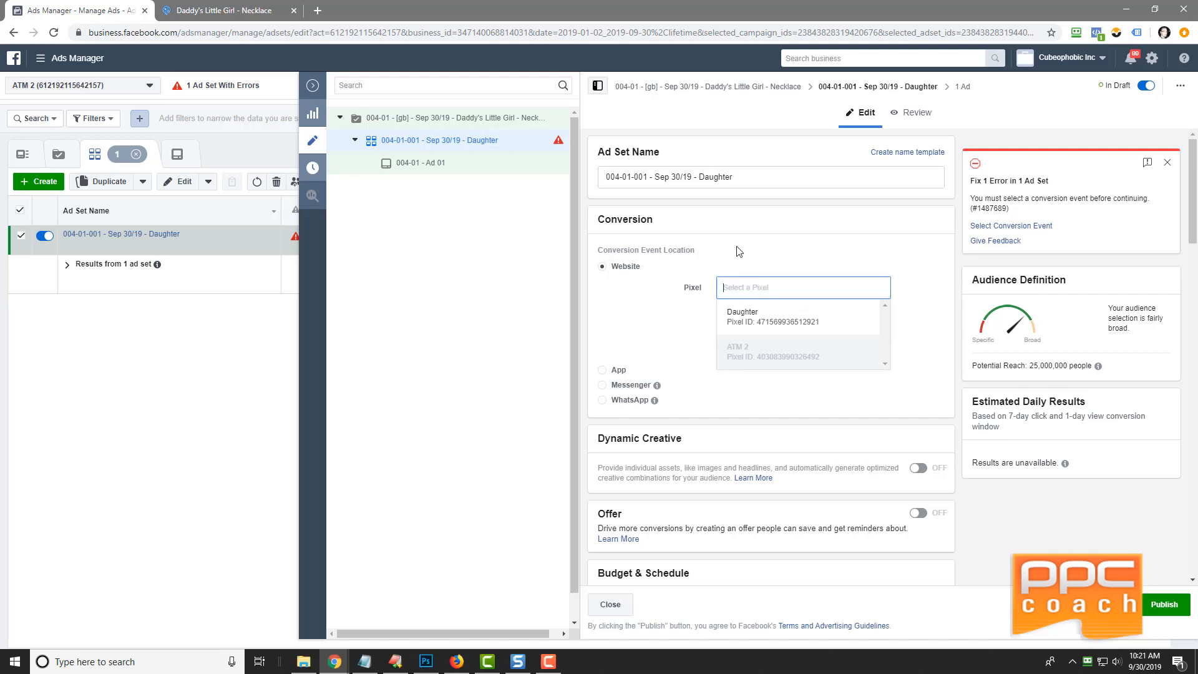
{"action": "left_click", "coordinate": [774, 325]}
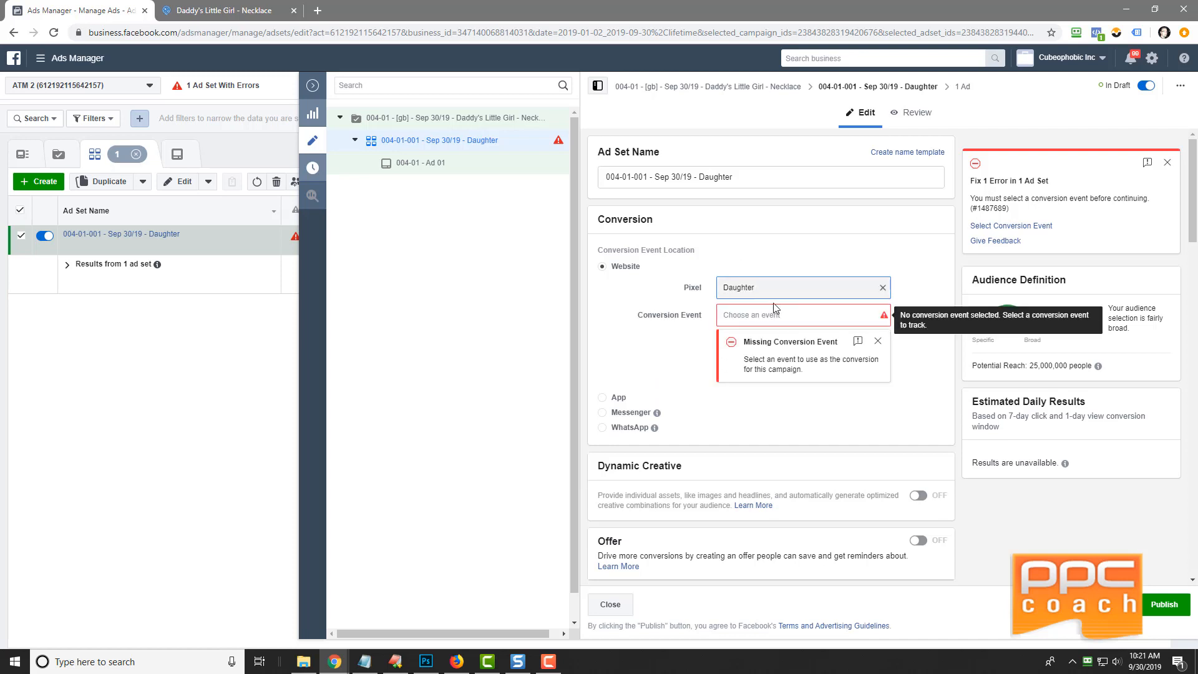
{"action": "left_click", "coordinate": [773, 316]}
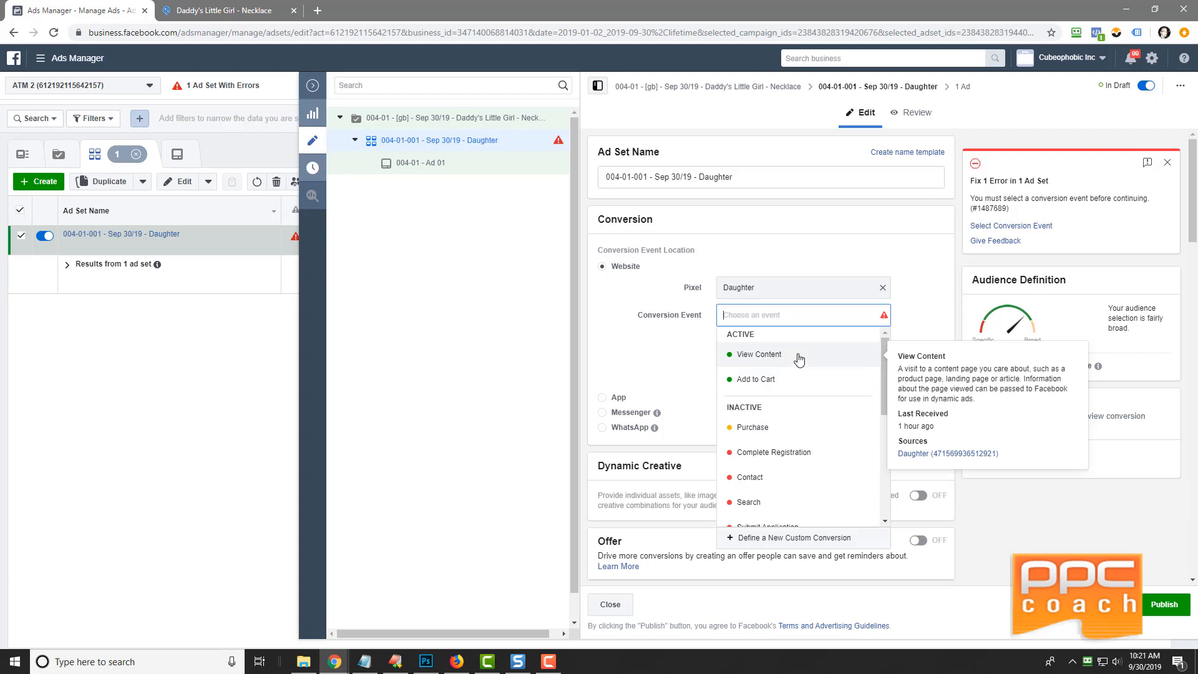
{"action": "left_click", "coordinate": [753, 430]}
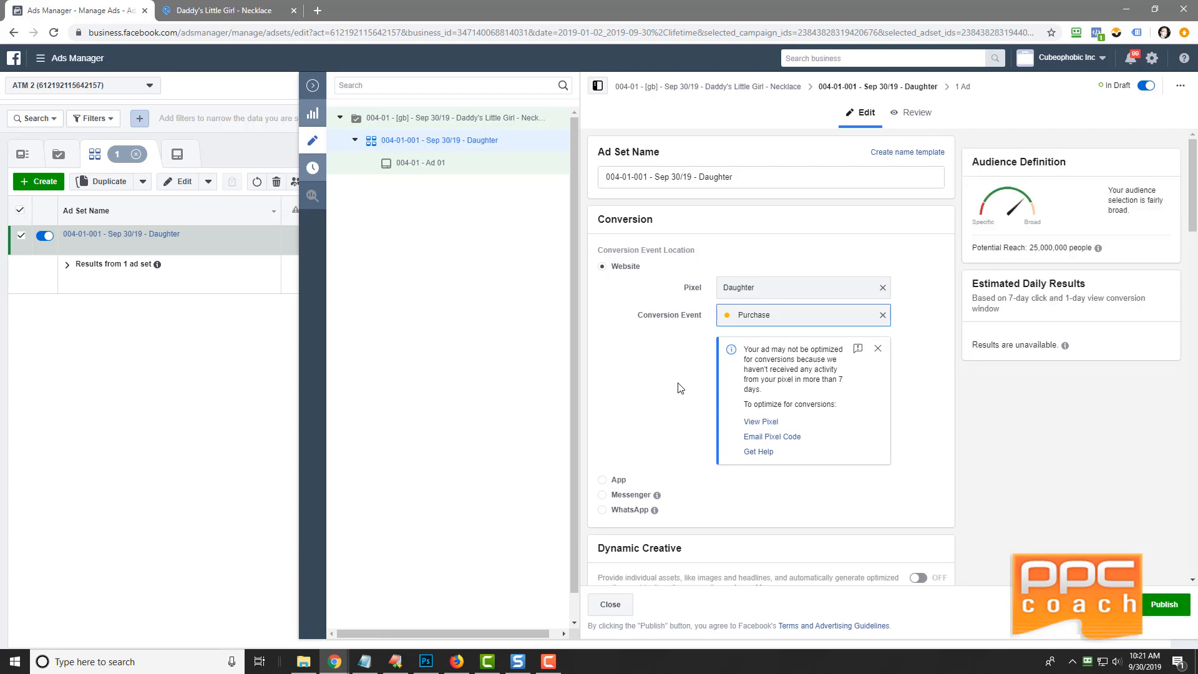
- Set the ad set's daily budget to $10.00
{"action": "scroll", "coordinate": [610, 420], "scroll_direction": "down", "scroll_amount": 5}
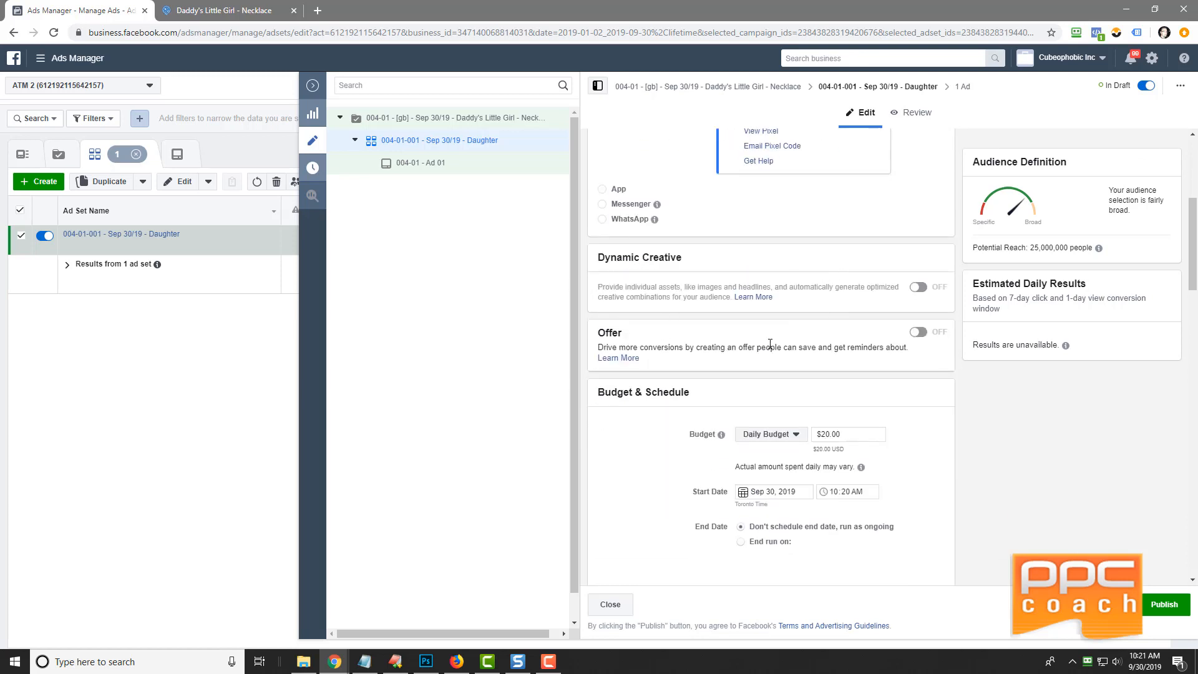
{"action": "left_click", "coordinate": [847, 434]}
{"action": "left_click_drag", "start_coordinate": [846, 433], "coordinate": [789, 402]}
{"action": "type", "text": "10"}
{"action": "left_click", "coordinate": [788, 403]}
- Schedule the ad set to start on Oct 1, 2019 at 12:00 AM
{"action": "left_click", "coordinate": [1142, 666]}
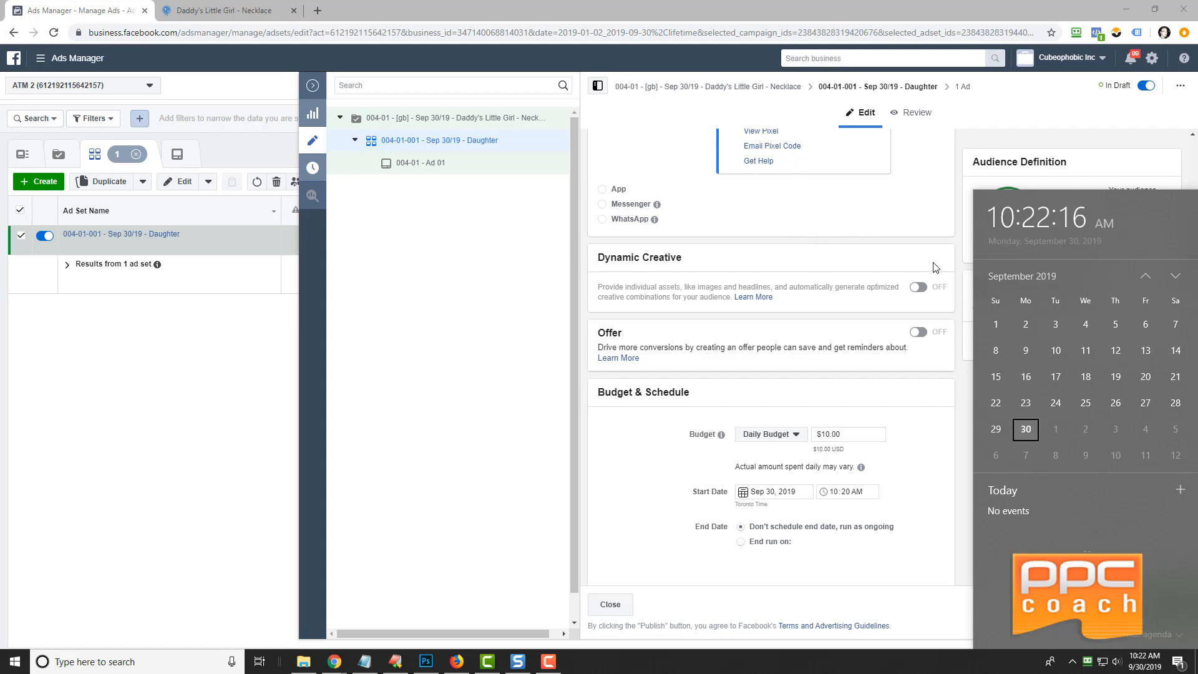
{"action": "left_click", "coordinate": [769, 493]}
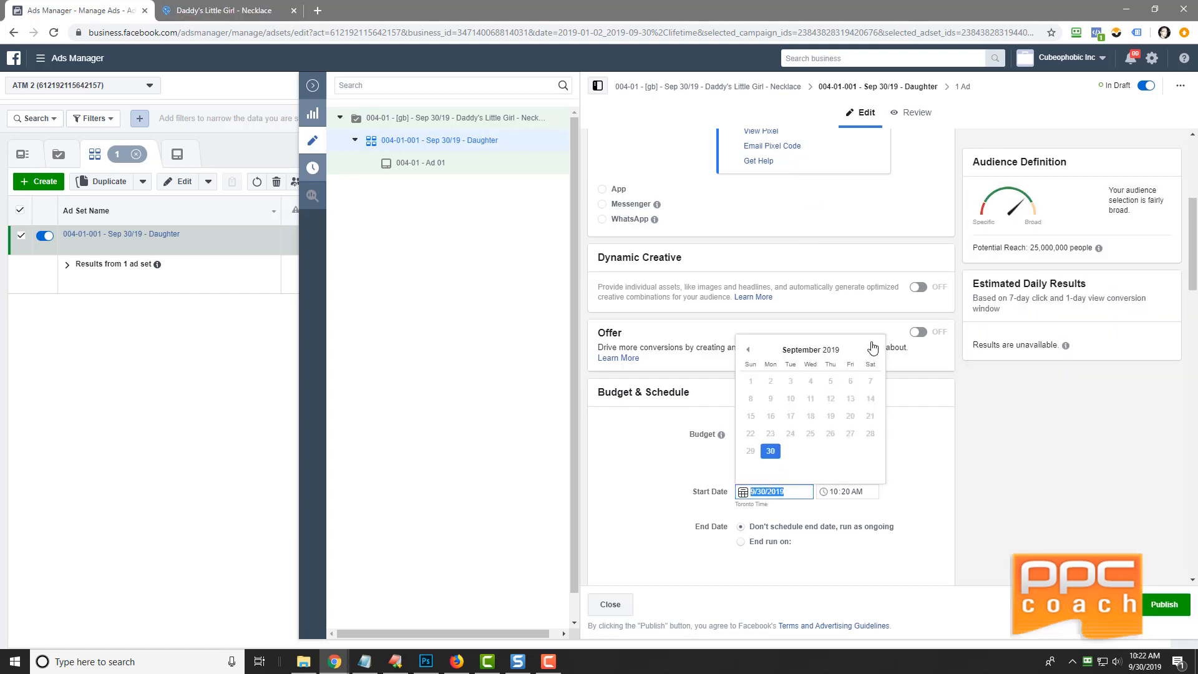
{"action": "left_click", "coordinate": [873, 350]}
{"action": "left_click", "coordinate": [791, 382]}
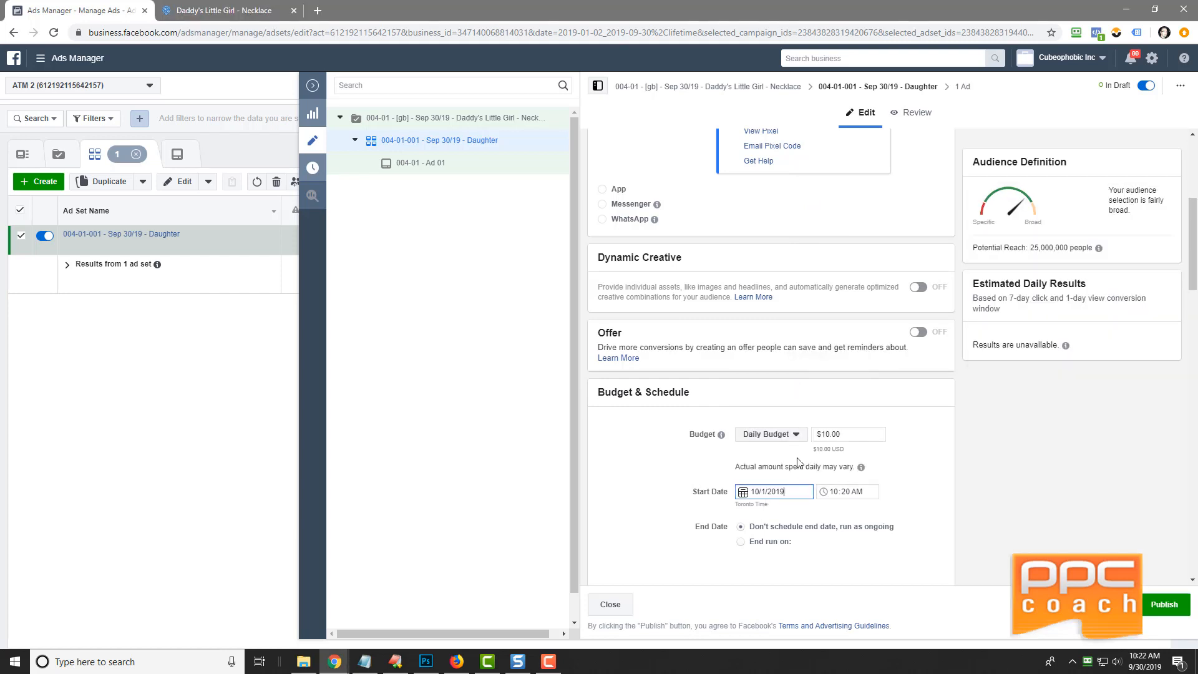
{"action": "left_click", "coordinate": [834, 492]}
{"action": "type", "text": "1"}
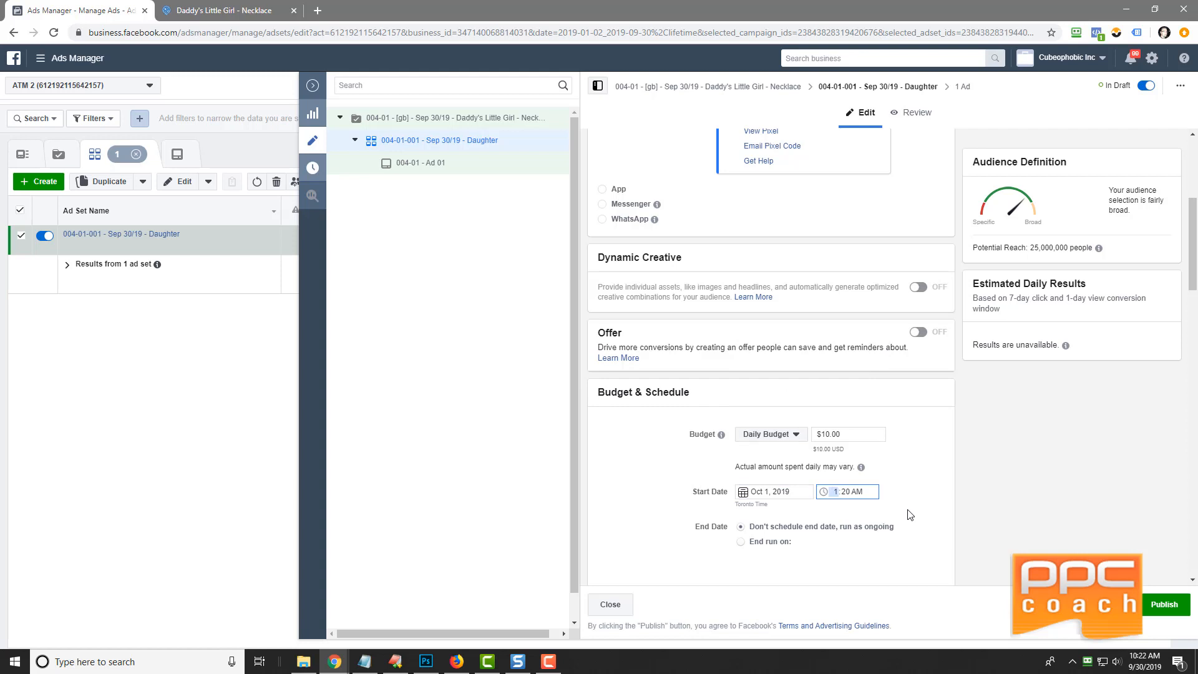
{"action": "type", "text": "2"}
{"action": "left_click", "coordinate": [910, 515]}
- Add the United States as the audience's target location and remove Canada
{"action": "scroll", "coordinate": [697, 483], "scroll_direction": "down", "scroll_amount": 2}
{"action": "scroll", "coordinate": [680, 502], "scroll_direction": "down", "scroll_amount": 3}
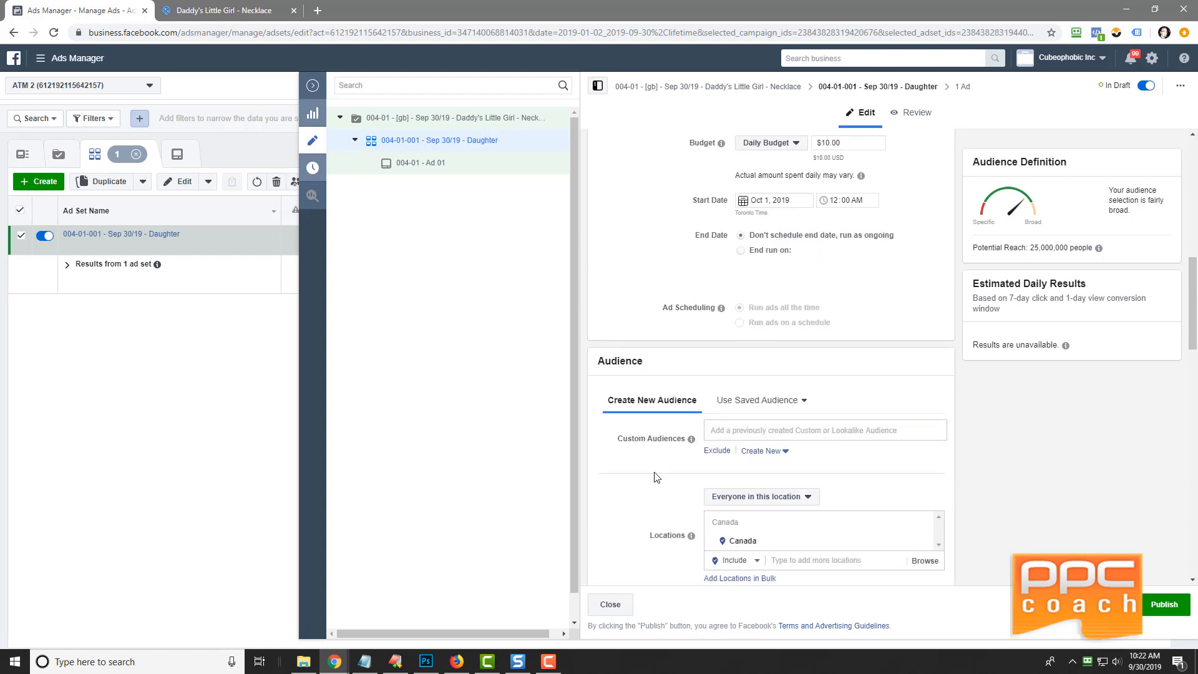
{"action": "scroll", "coordinate": [655, 478], "scroll_direction": "down", "scroll_amount": 1}
{"action": "left_click", "coordinate": [827, 411]}
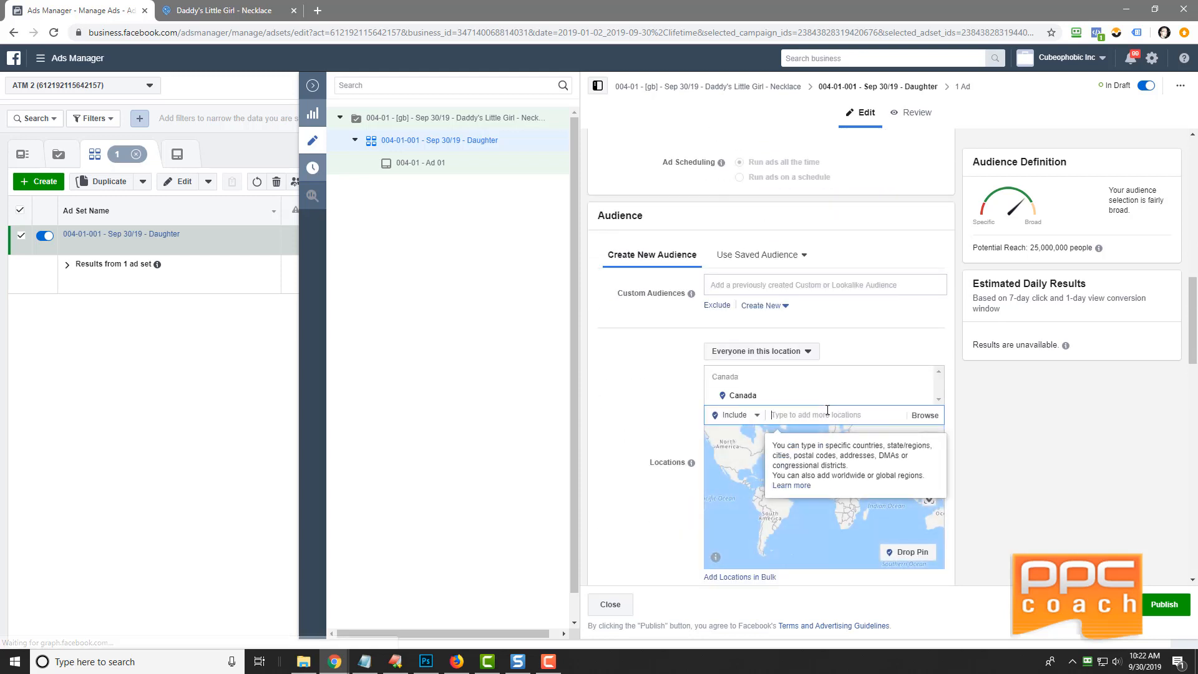
{"action": "type", "text": "united states"}
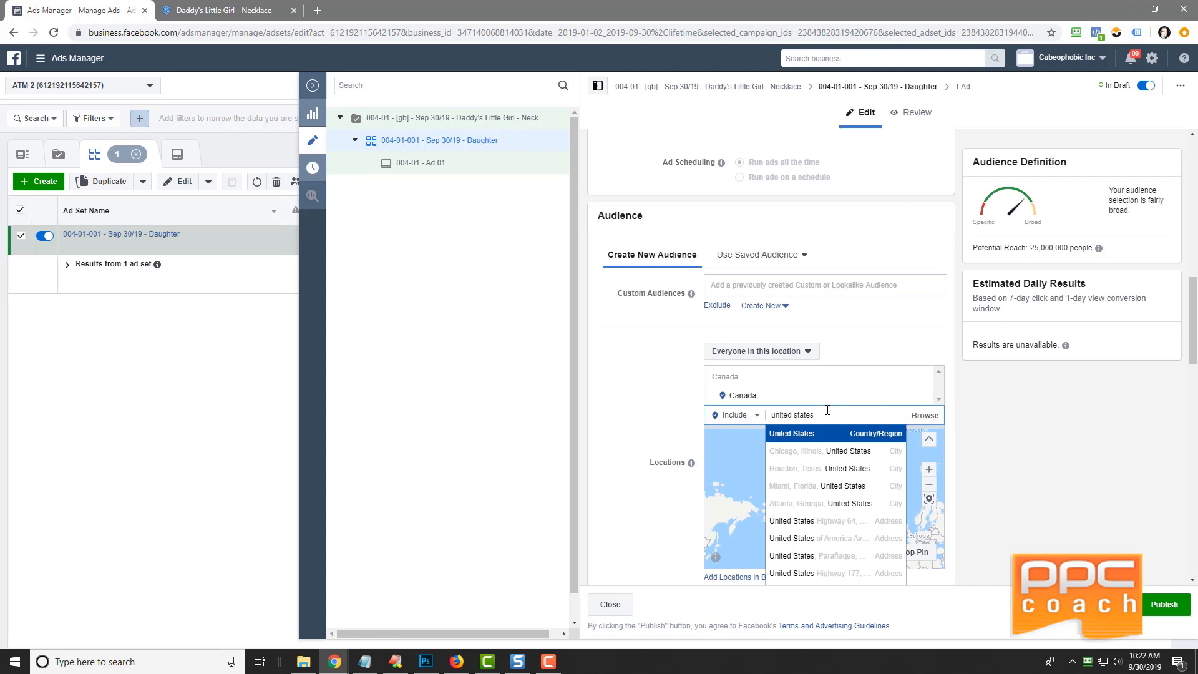
{"action": "key", "text": "Return"}
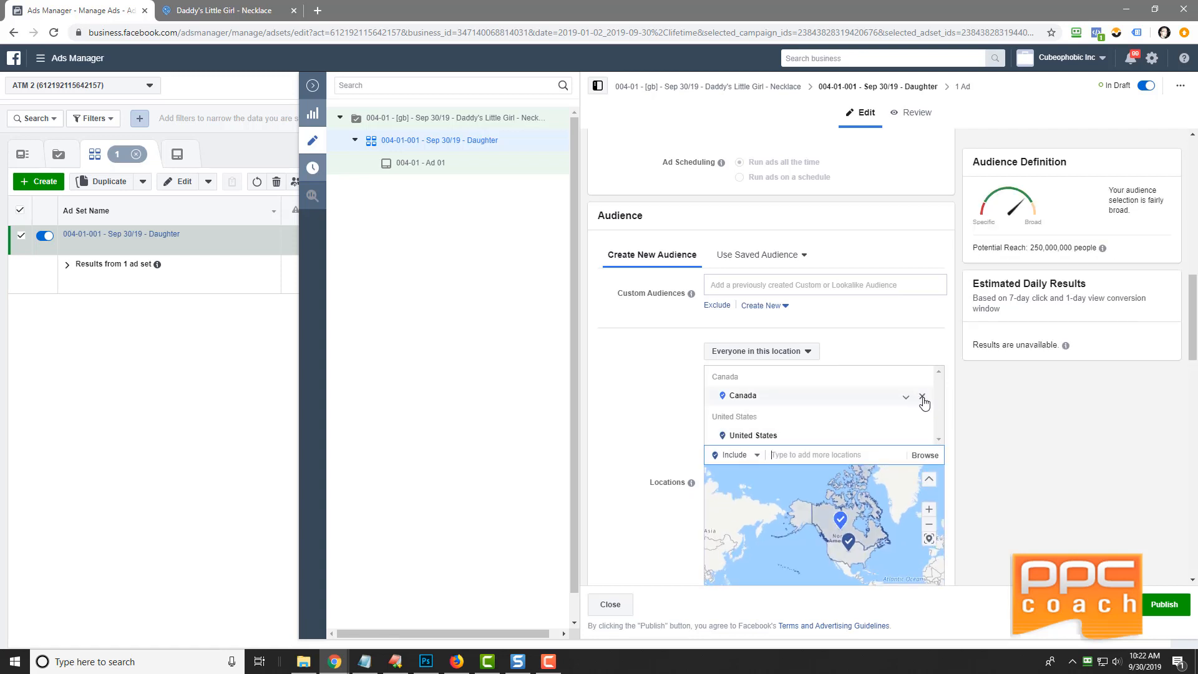
{"action": "left_click", "coordinate": [922, 397]}
- Limit the audience to men with a minimum age of 40
{"action": "scroll", "coordinate": [630, 416], "scroll_direction": "down", "scroll_amount": 2}
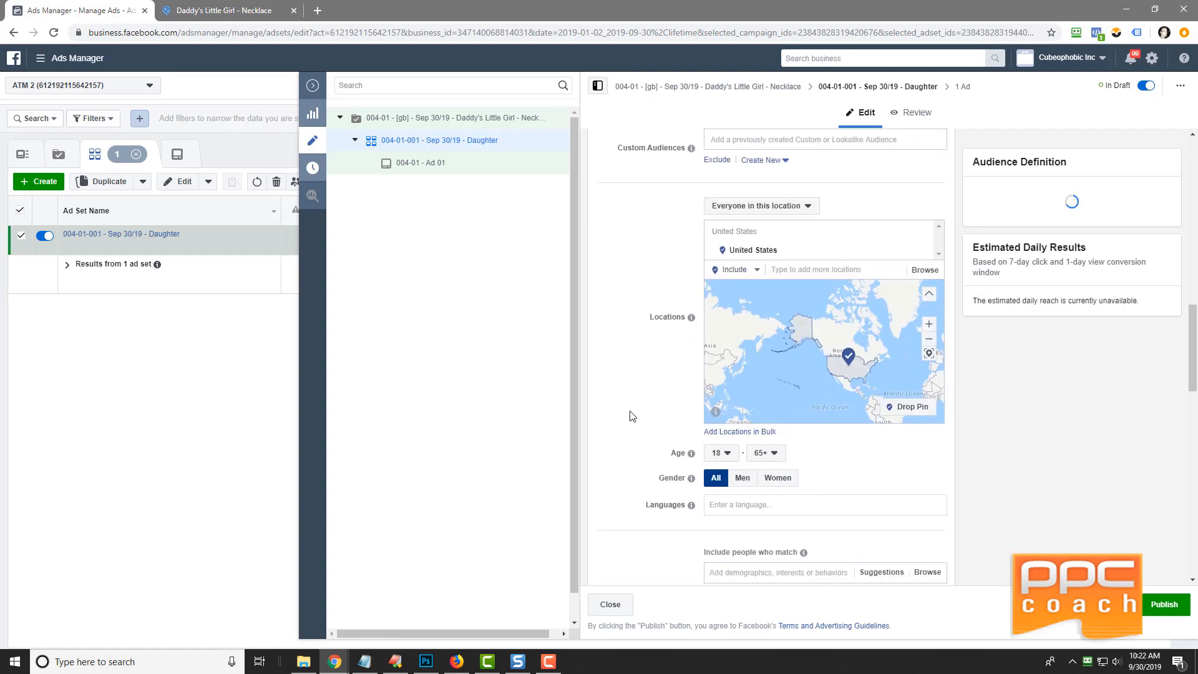
{"action": "left_click", "coordinate": [742, 478]}
{"action": "left_click", "coordinate": [727, 453]}
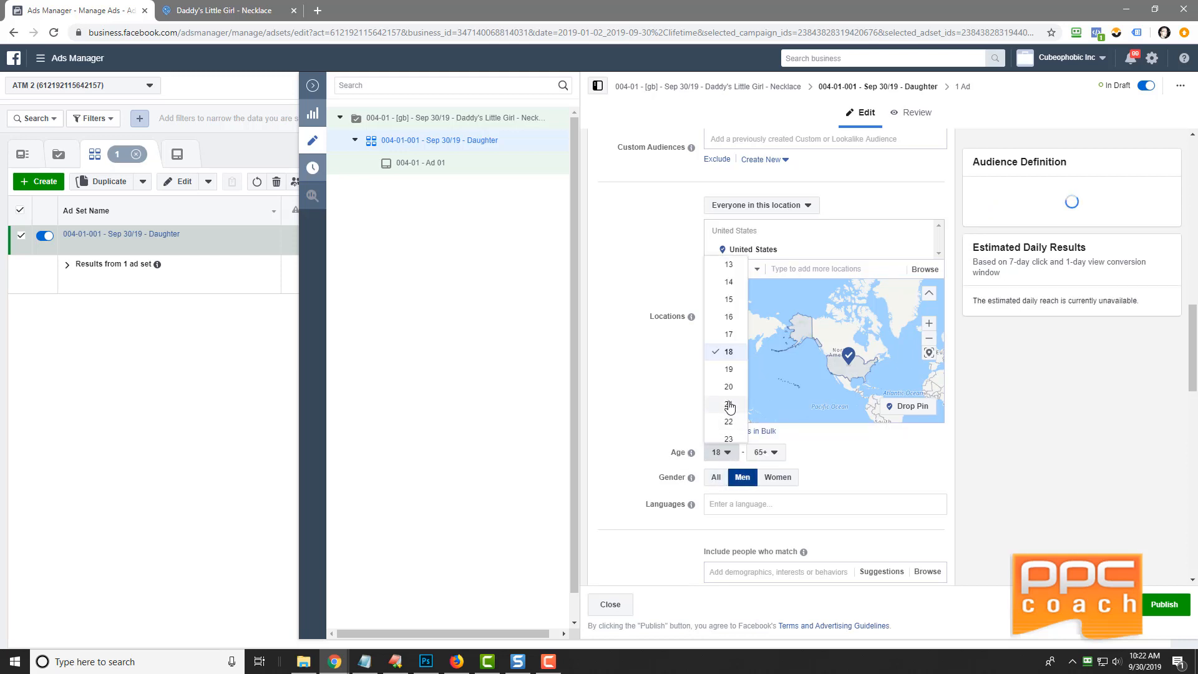
{"action": "scroll", "coordinate": [729, 350], "scroll_direction": "down", "scroll_amount": 5}
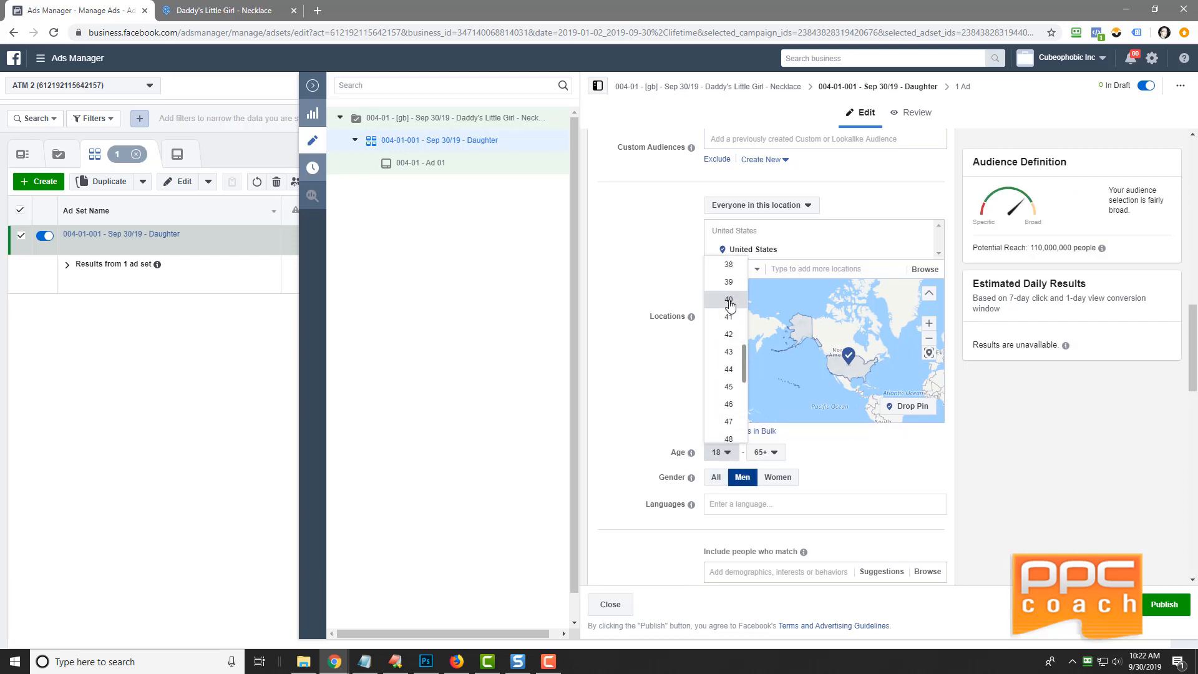
{"action": "left_click", "coordinate": [730, 299]}
- Add the interest Daughter to the audience's detailed targeting
{"action": "scroll", "coordinate": [638, 396], "scroll_direction": "down", "scroll_amount": 5}
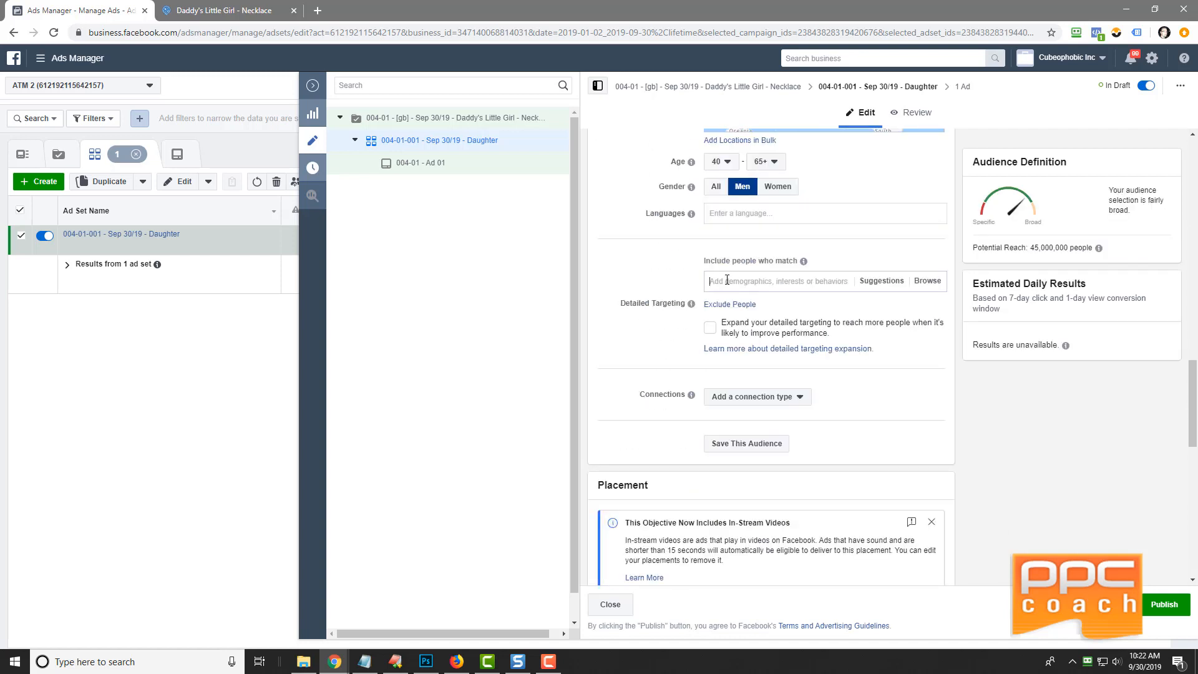
{"action": "type", "text": "dau"}
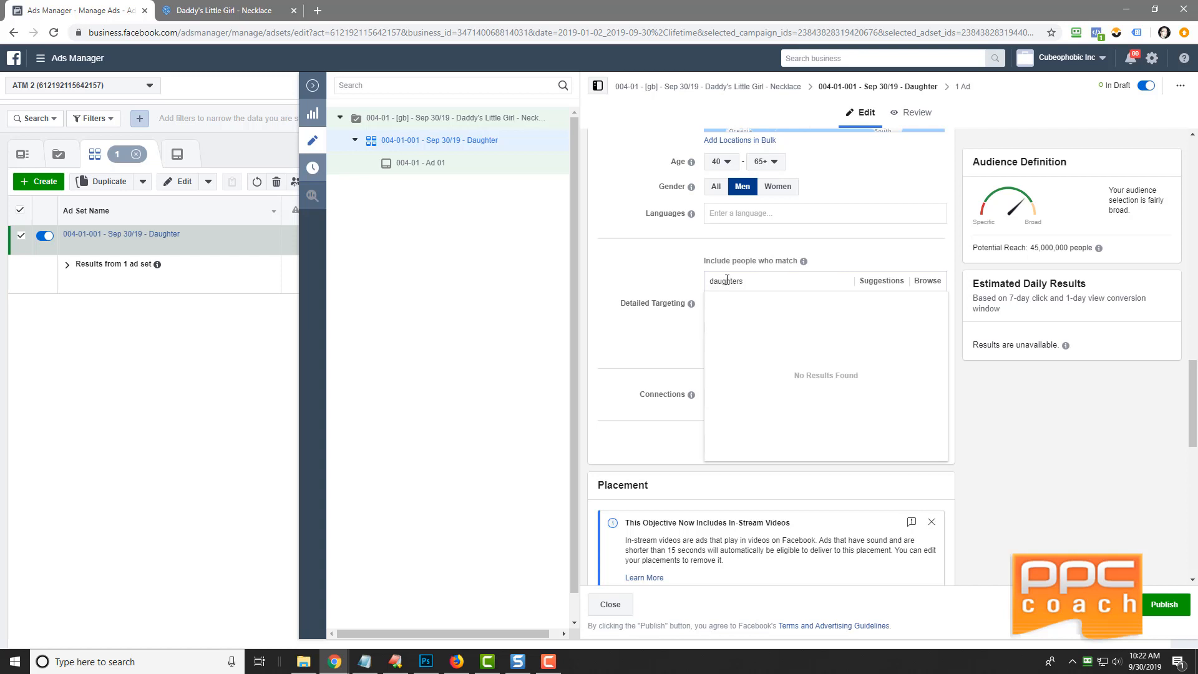
{"action": "type", "text": "ghter"}
{"action": "left_click", "coordinate": [733, 300]}
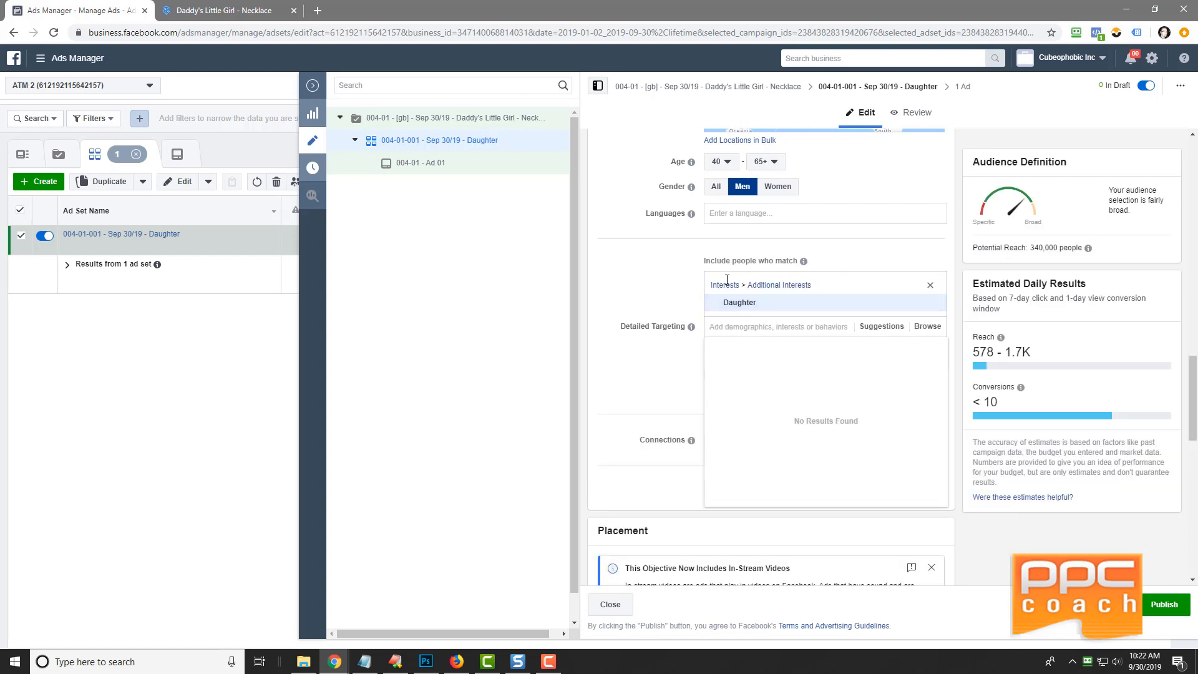
{"action": "left_click", "coordinate": [641, 237]}
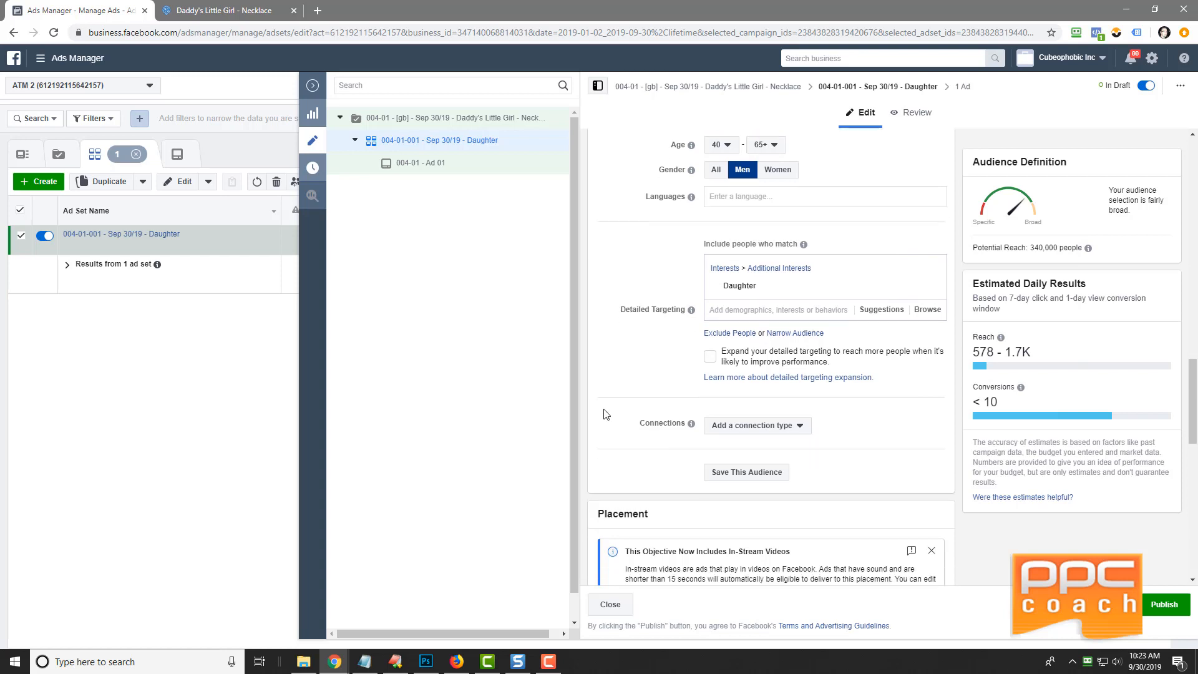
- Switch the ad set to manually edited placements and keep only Facebook News Feed among the Feeds placements
{"action": "scroll", "coordinate": [604, 412], "scroll_direction": "down", "scroll_amount": 5}
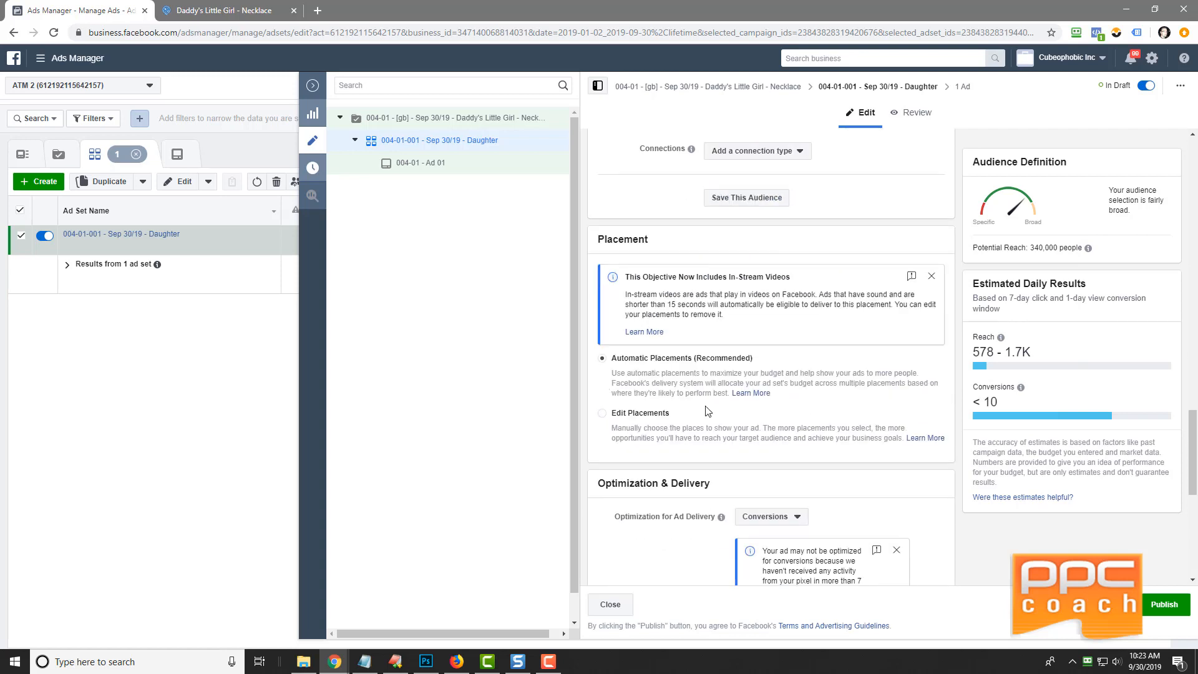
{"action": "left_click", "coordinate": [643, 417]}
{"action": "scroll", "coordinate": [812, 406], "scroll_direction": "down", "scroll_amount": 3}
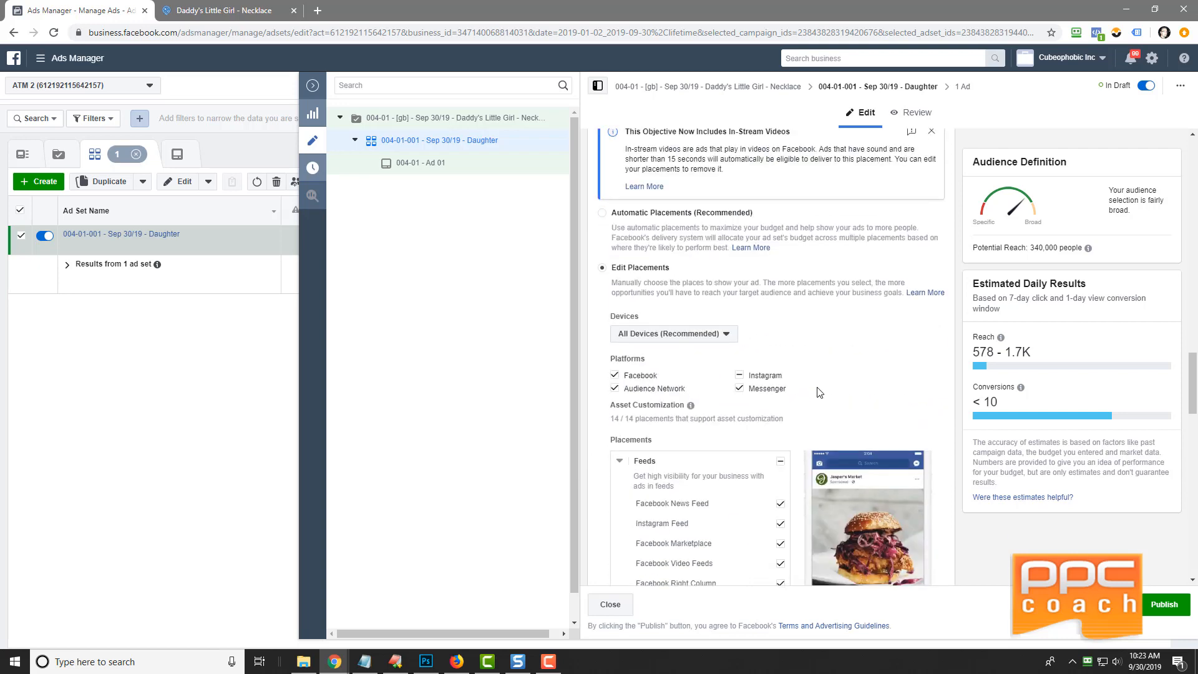
{"action": "left_click", "coordinate": [781, 462]}
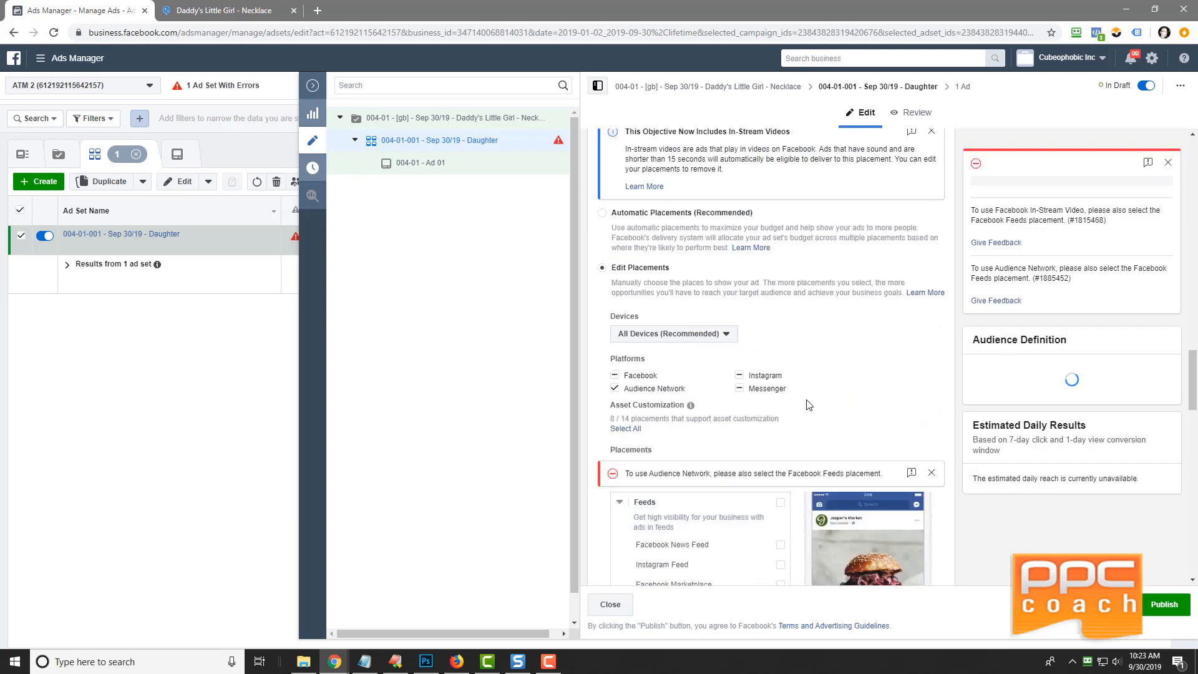
{"action": "scroll", "coordinate": [783, 437], "scroll_direction": "down", "scroll_amount": 2}
{"action": "left_click", "coordinate": [781, 399]}
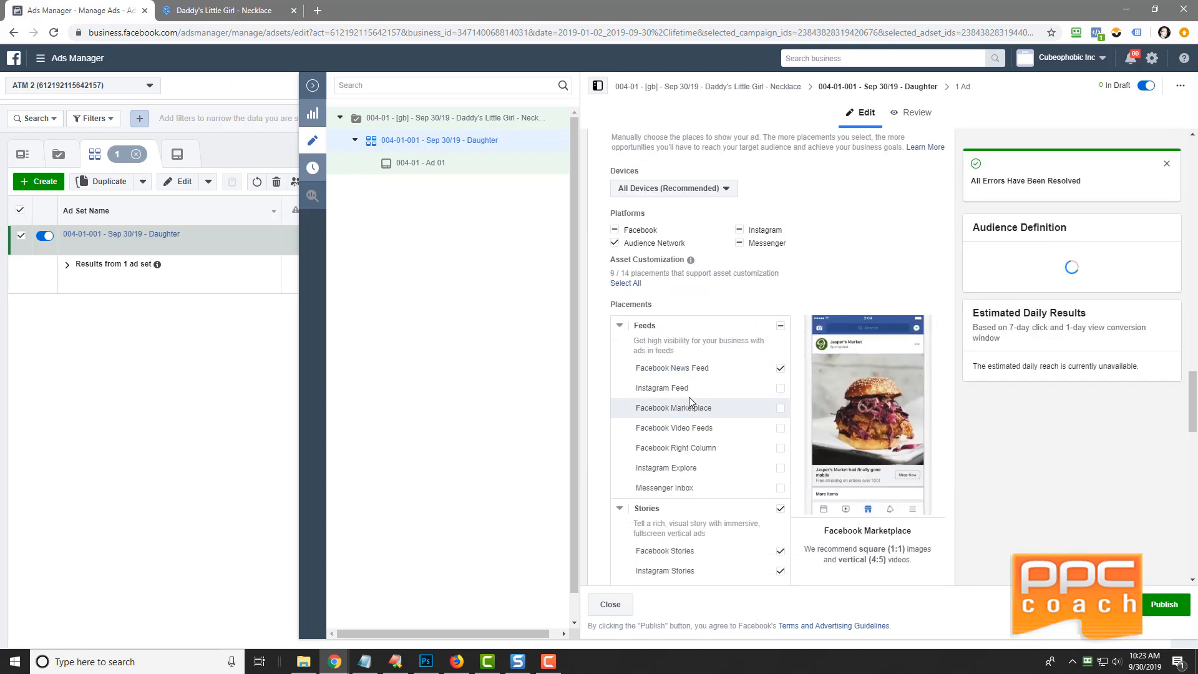
- Exclude the Stories, In-Stream, In-Article, and Apps and Sites placement groups from the ad set
{"action": "left_click", "coordinate": [780, 508]}
{"action": "scroll", "coordinate": [762, 525], "scroll_direction": "down", "scroll_amount": 2}
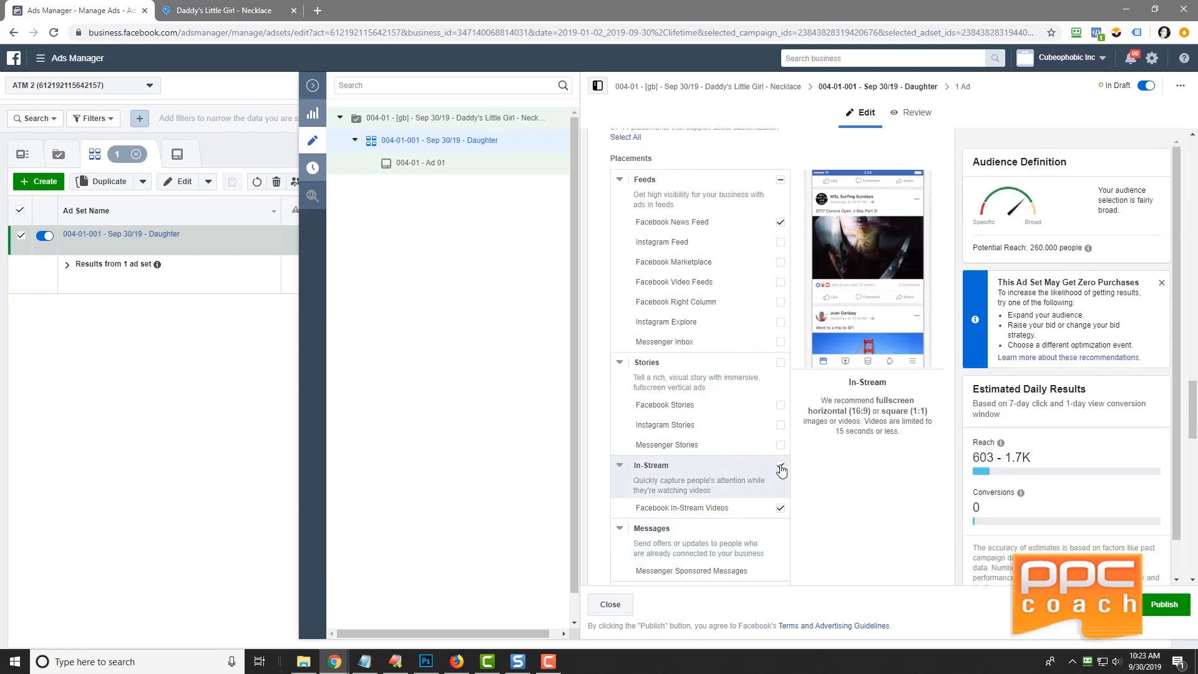
{"action": "left_click", "coordinate": [781, 465]}
{"action": "scroll", "coordinate": [768, 475], "scroll_direction": "down", "scroll_amount": 2}
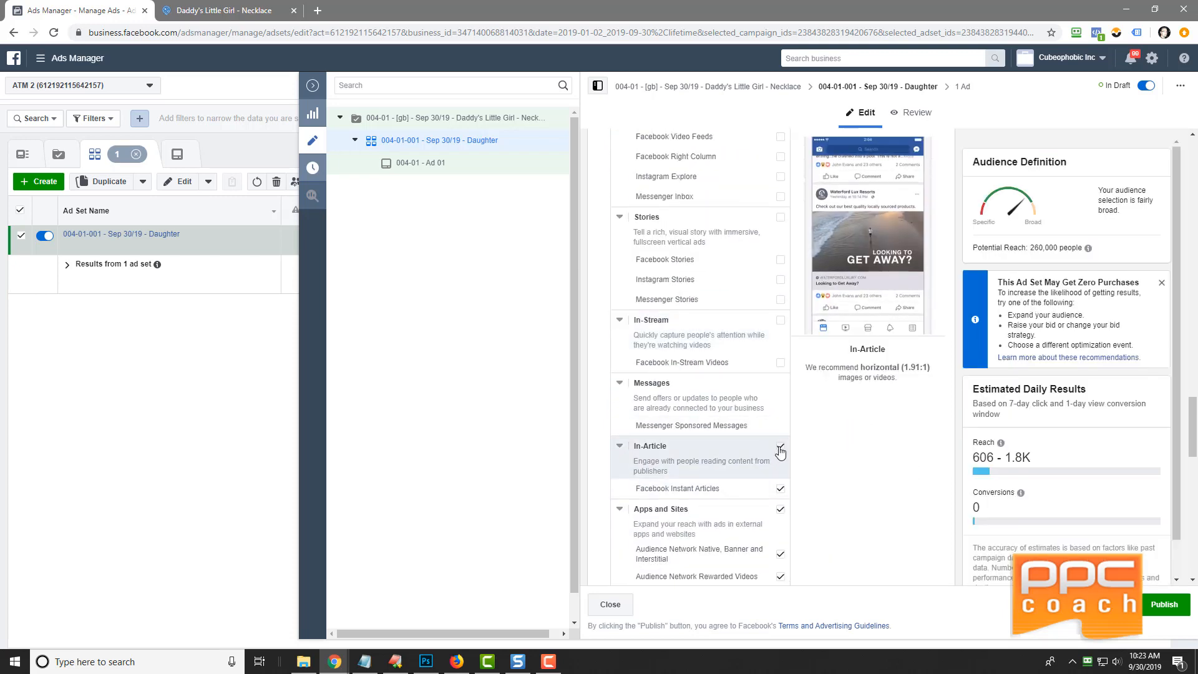
{"action": "left_click", "coordinate": [780, 446]}
{"action": "left_click", "coordinate": [780, 509]}
{"action": "scroll", "coordinate": [751, 508], "scroll_direction": "down", "scroll_amount": 2}
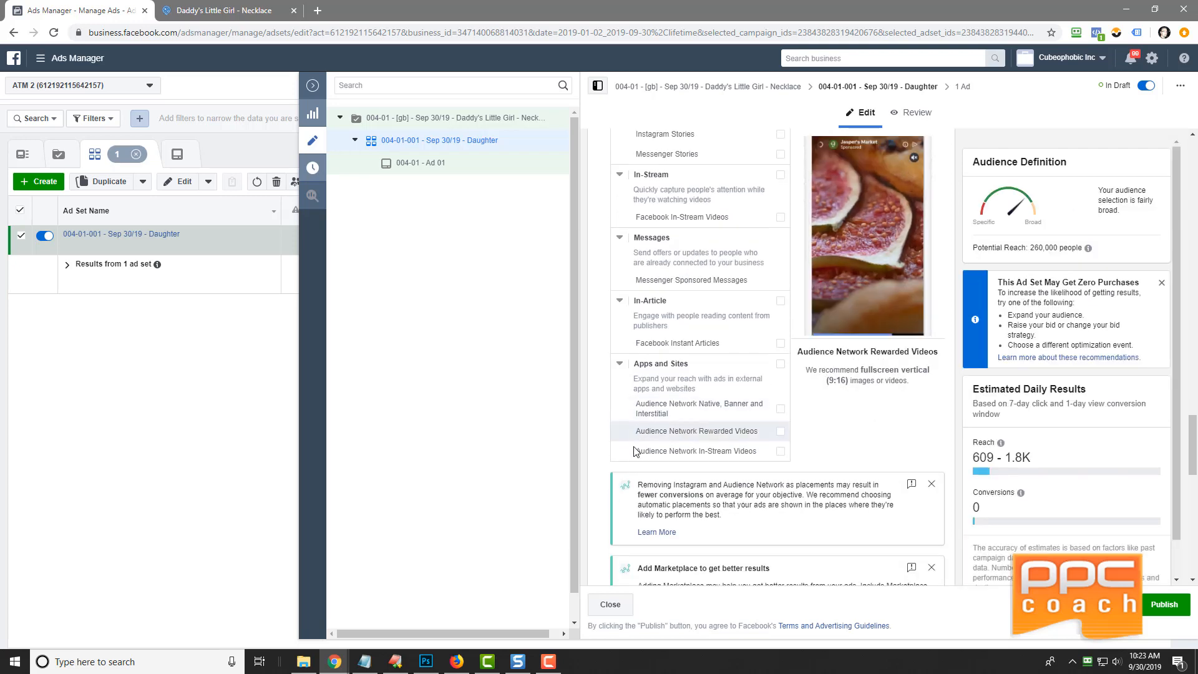
- Keep Conversions as the delivery optimization and set the conversion window to 1 day click or view
{"action": "scroll", "coordinate": [604, 507], "scroll_direction": "down", "scroll_amount": 4}
{"action": "scroll", "coordinate": [603, 505], "scroll_direction": "down", "scroll_amount": 5}
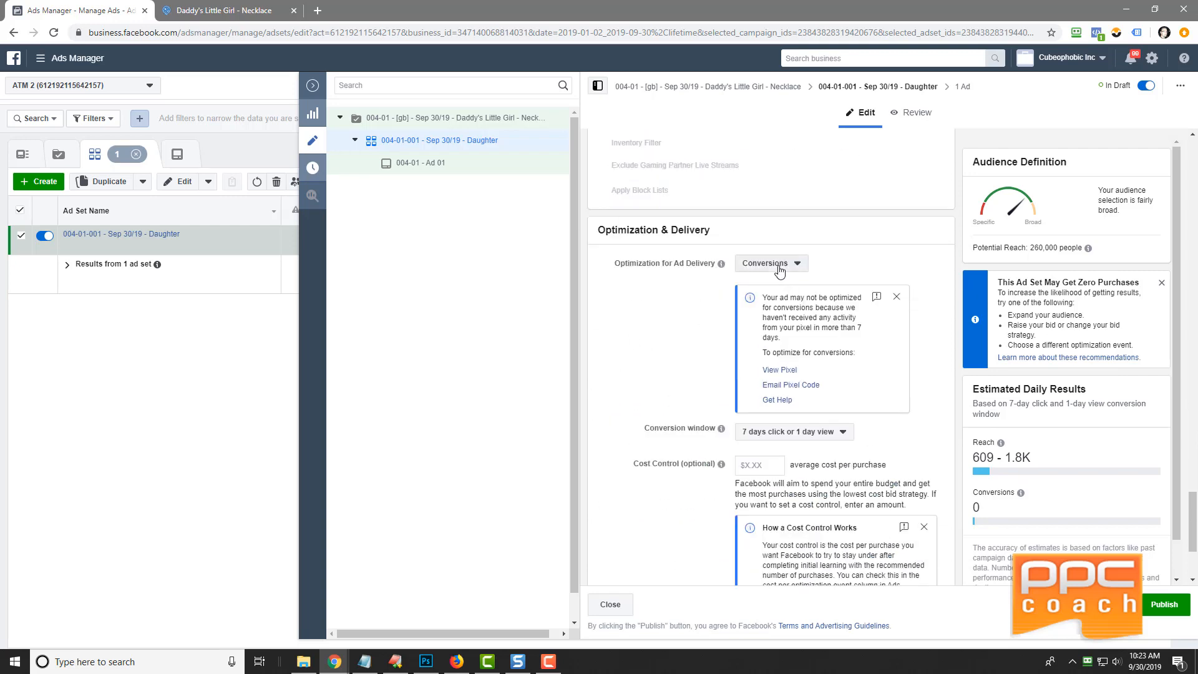
{"action": "left_click", "coordinate": [779, 264]}
{"action": "left_click", "coordinate": [693, 354]}
{"action": "scroll", "coordinate": [663, 390], "scroll_direction": "down", "scroll_amount": 2}
{"action": "mouse_move", "coordinate": [721, 318]}
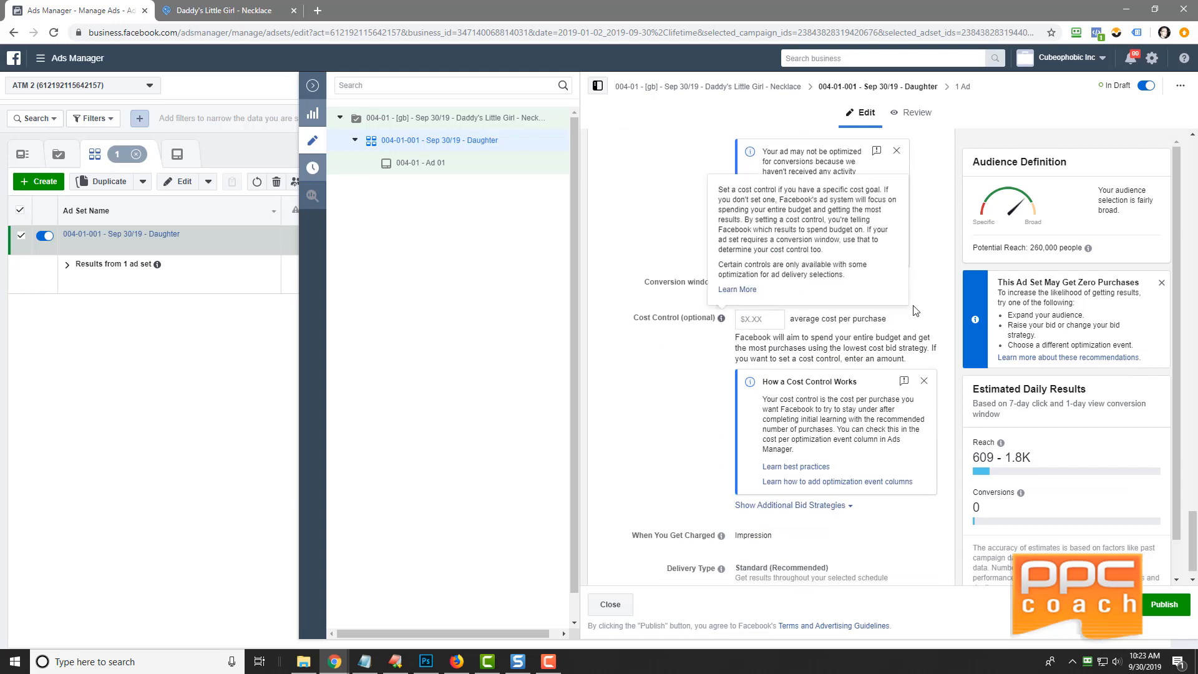
{"action": "left_click", "coordinate": [824, 287]}
{"action": "left_click", "coordinate": [774, 364]}
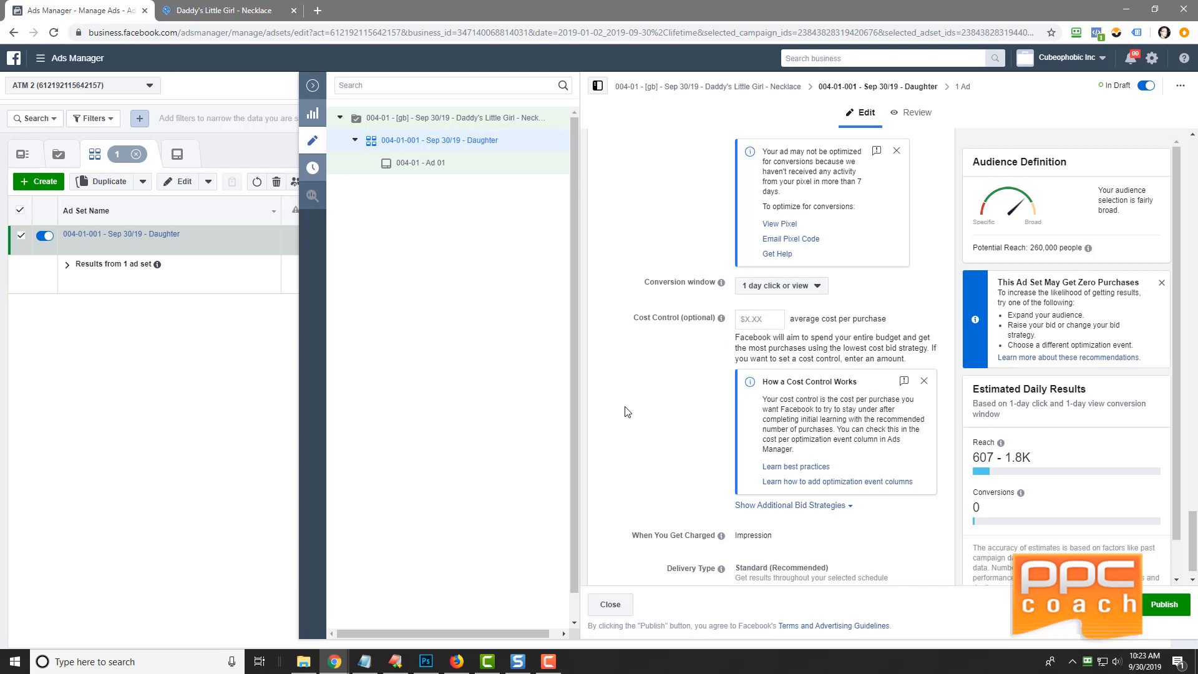
{"action": "scroll", "coordinate": [627, 412], "scroll_direction": "down", "scroll_amount": 1}
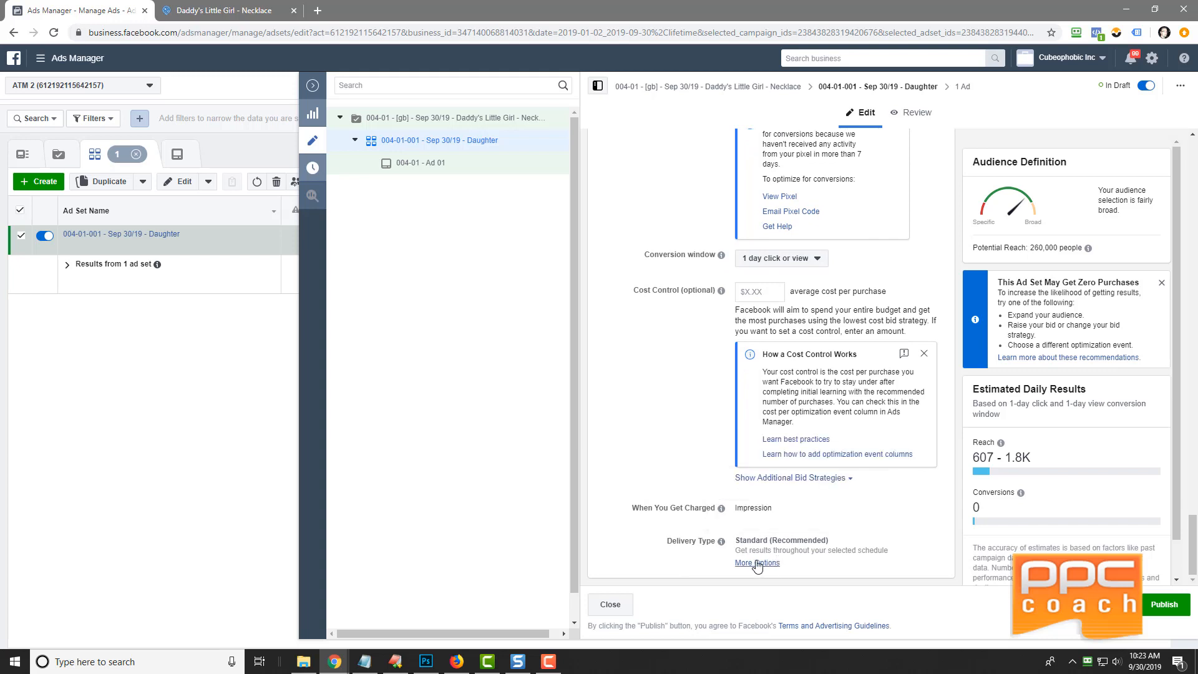
- Open the image selection for replacing the Facebook News Feed picture of 004-01 - Ad 01
{"action": "left_click", "coordinate": [424, 165]}
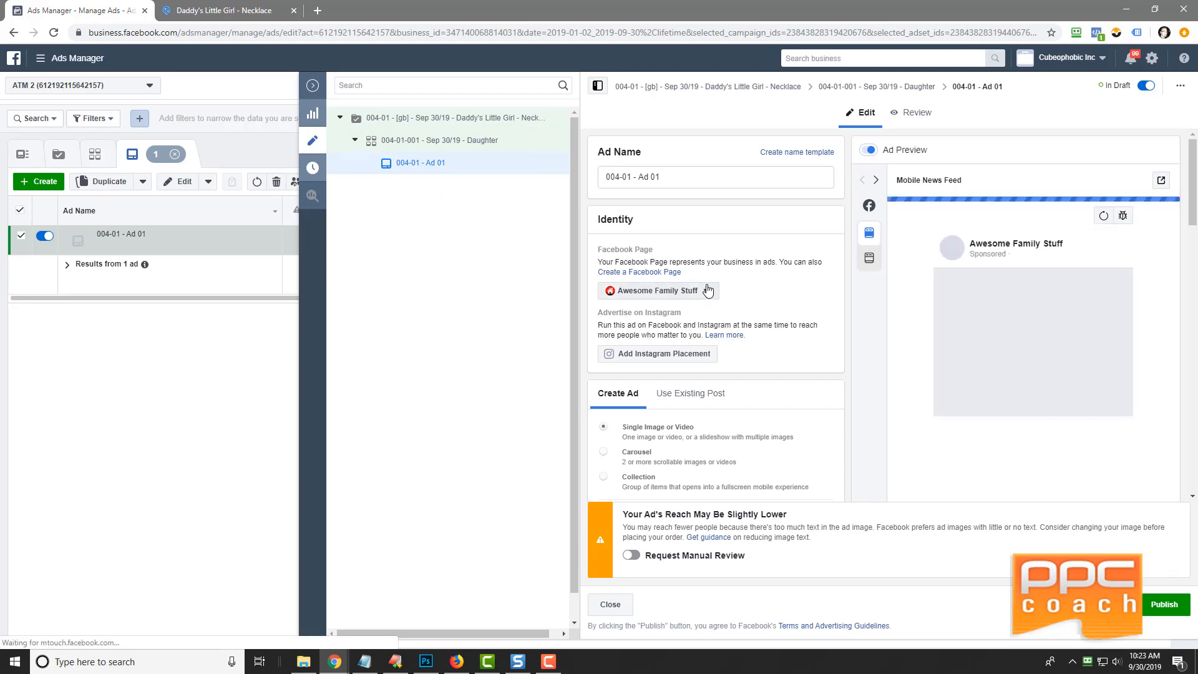
{"action": "scroll", "coordinate": [726, 362], "scroll_direction": "down", "scroll_amount": 3}
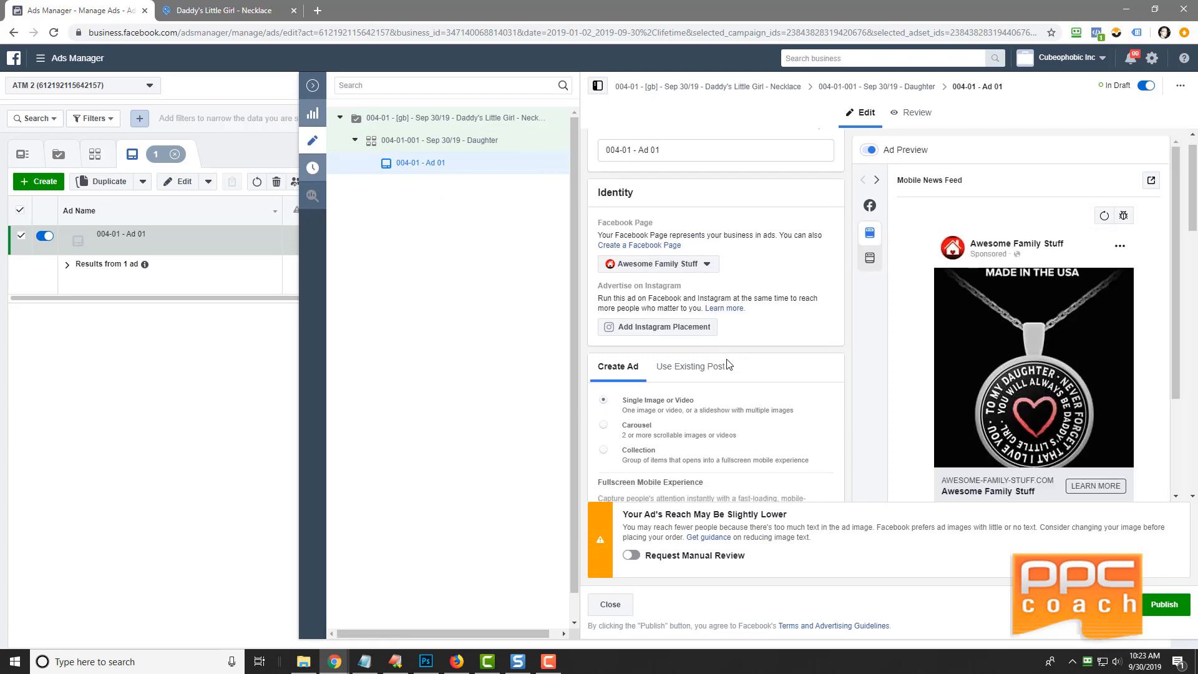
{"action": "scroll", "coordinate": [727, 362], "scroll_direction": "down", "scroll_amount": 2}
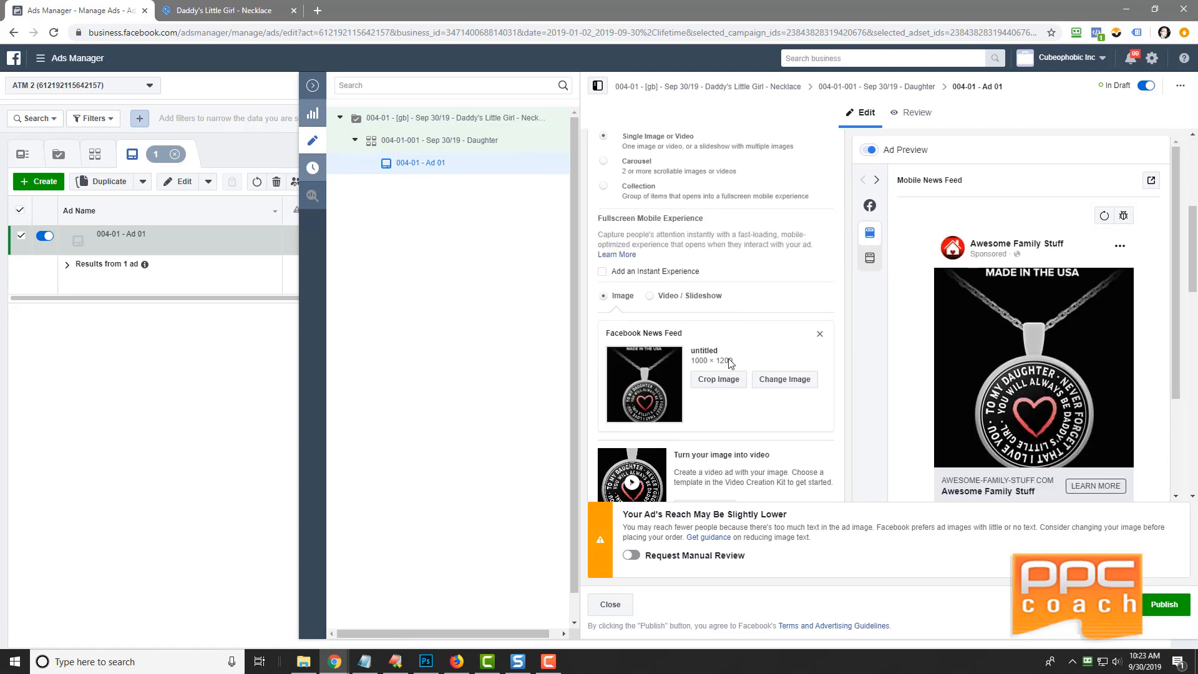
{"action": "left_click", "coordinate": [785, 380]}
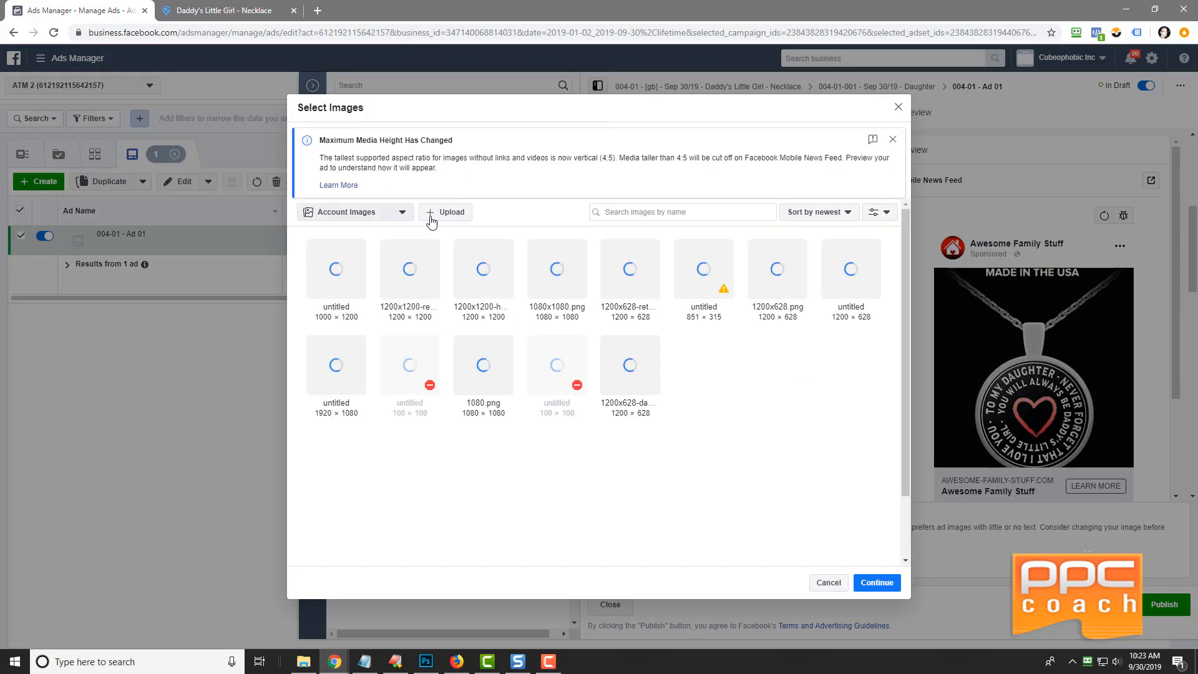
- Upload 1080.png from the daddys little girl folder in facebook fan pages > awesome family stuff > gearbubble products and use it as the ad image
{"action": "left_click", "coordinate": [451, 212]}
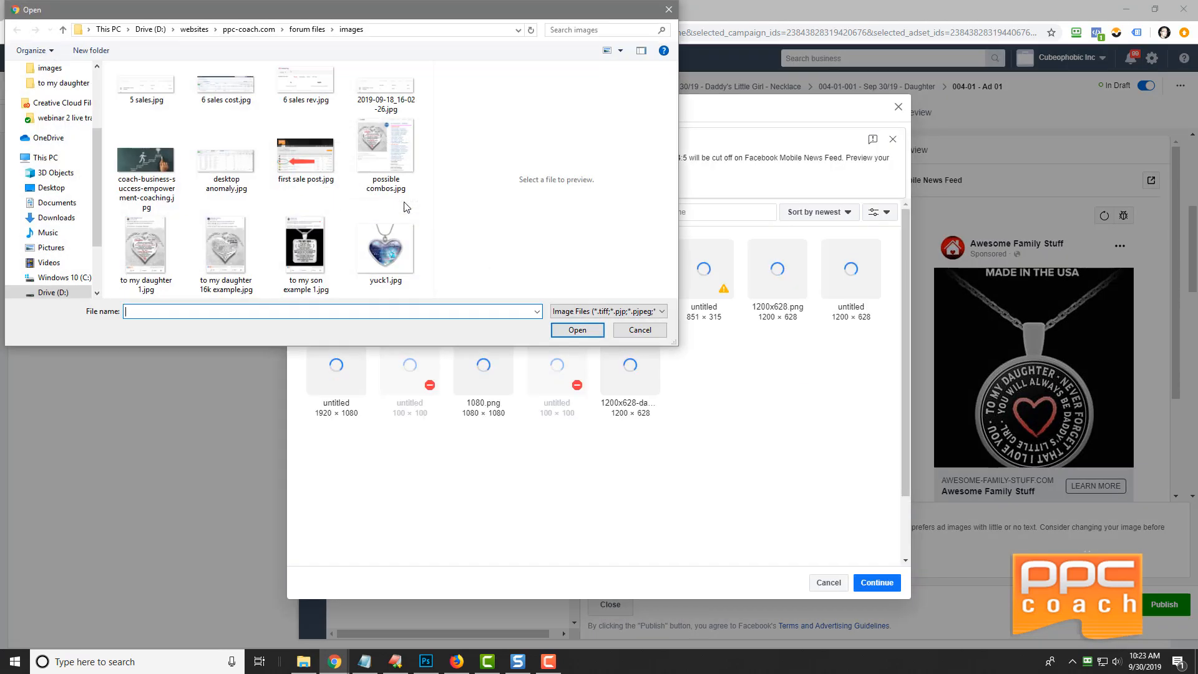
{"action": "left_click", "coordinate": [151, 30]}
{"action": "double_click", "coordinate": [170, 140]}
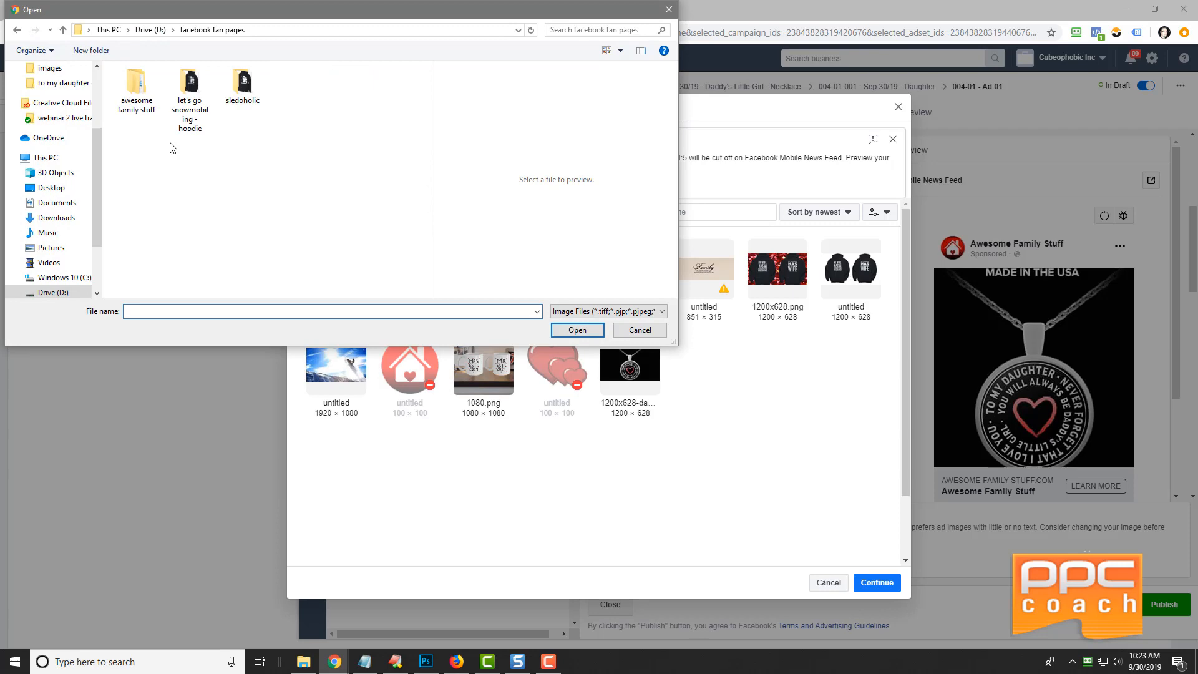
{"action": "double_click", "coordinate": [148, 103]}
{"action": "double_click", "coordinate": [148, 103]}
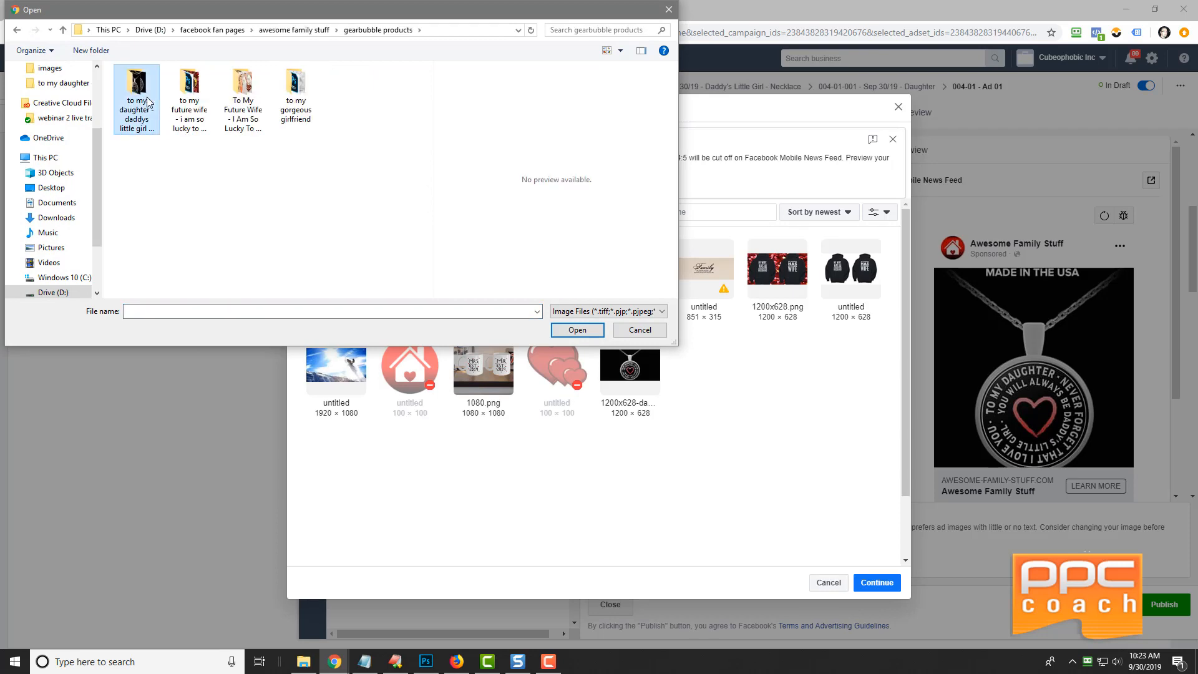
{"action": "double_click", "coordinate": [147, 103]}
{"action": "double_click", "coordinate": [148, 103]}
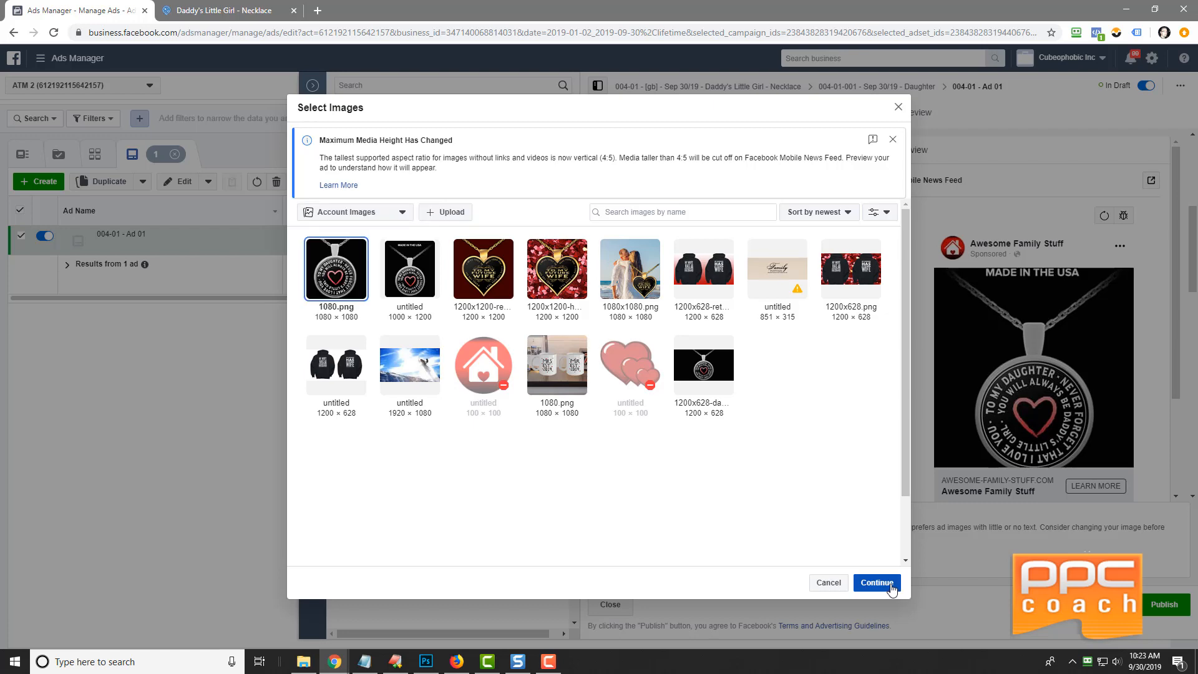
{"action": "left_click", "coordinate": [900, 587]}
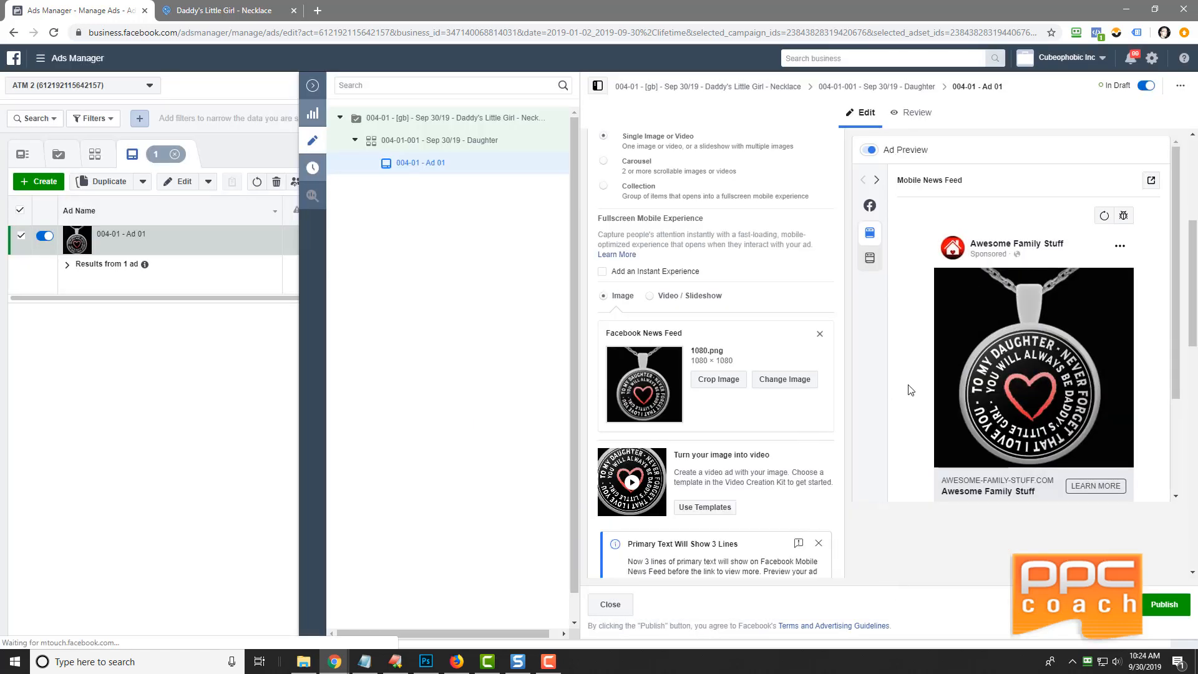
- Copy the red heart emoji from piliapp.com/facebook-symbols in a new browser tab for the ad's primary text
{"action": "scroll", "coordinate": [830, 415], "scroll_direction": "down", "scroll_amount": 5}
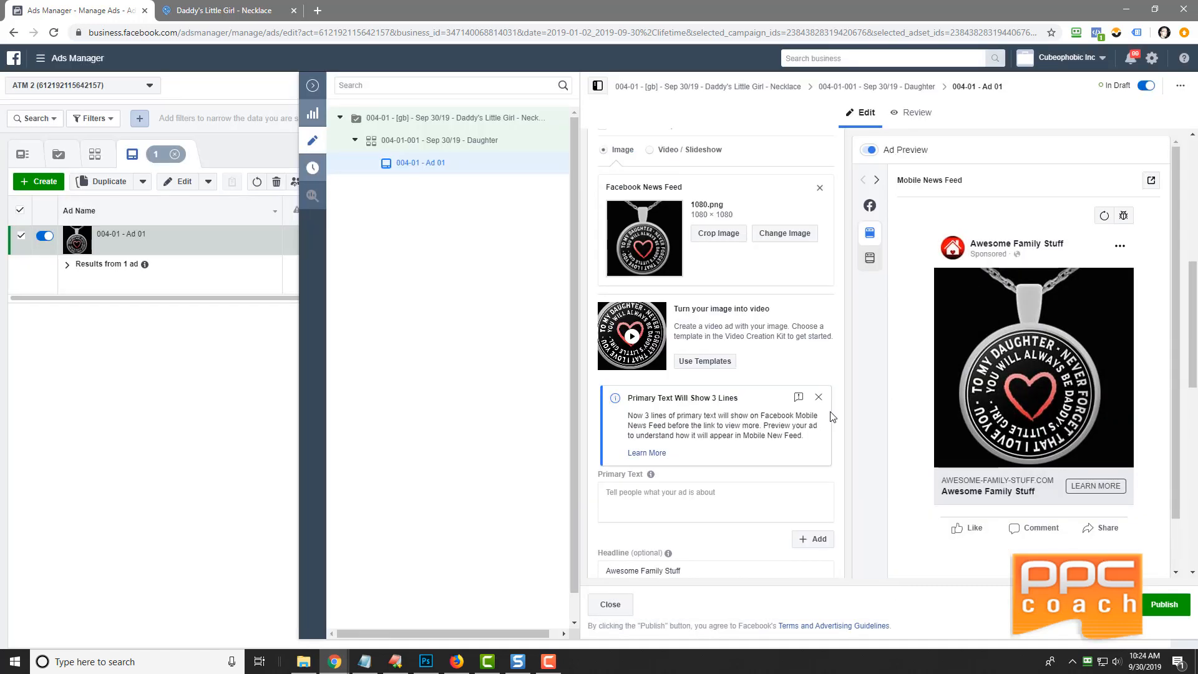
{"action": "left_click", "coordinate": [627, 360]}
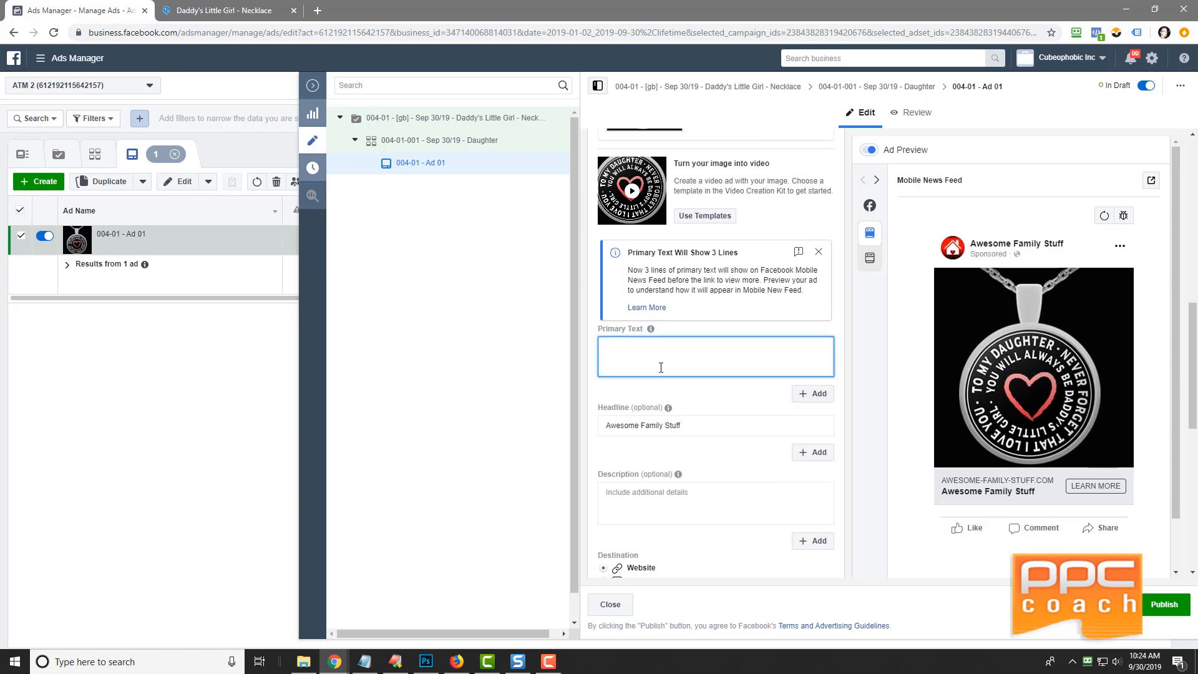
{"action": "left_click", "coordinate": [317, 10]}
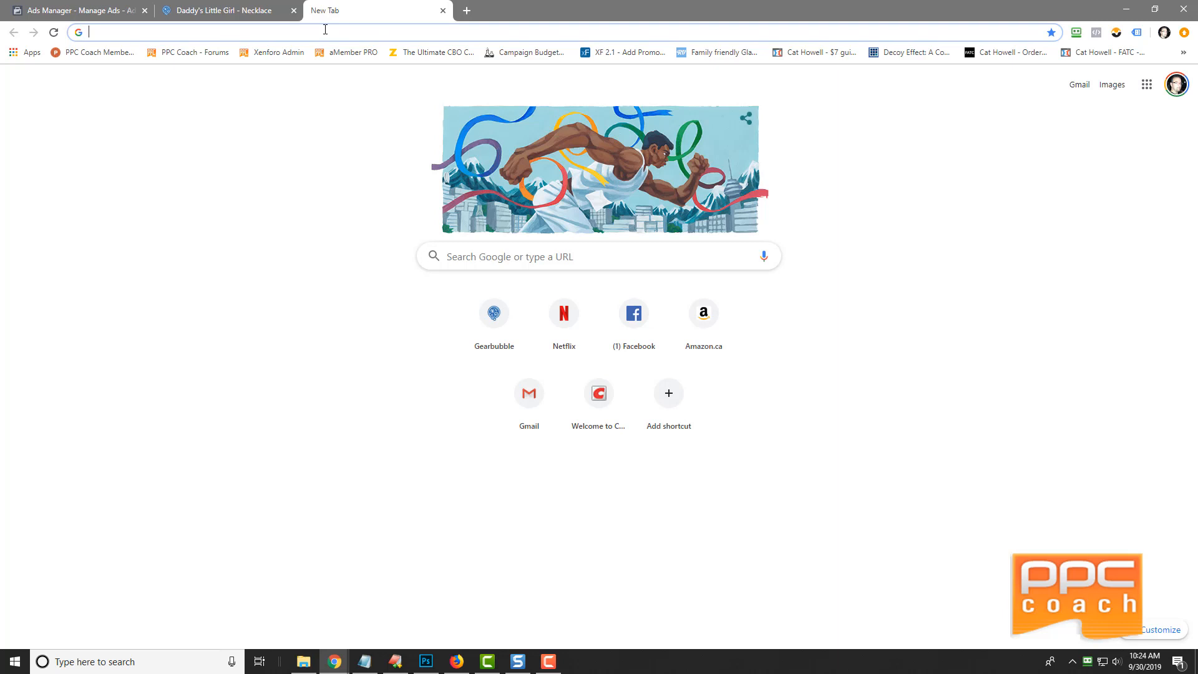
{"action": "type", "text": "pil"}
{"action": "key", "text": "Return"}
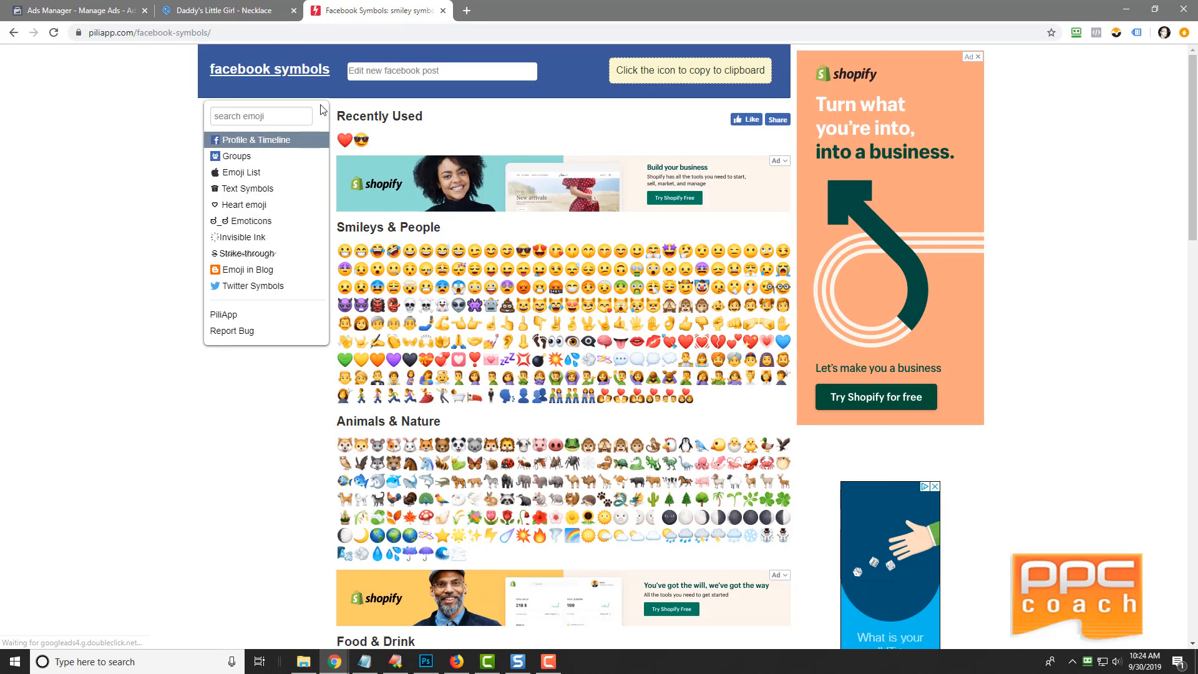
{"action": "left_click", "coordinate": [345, 141]}
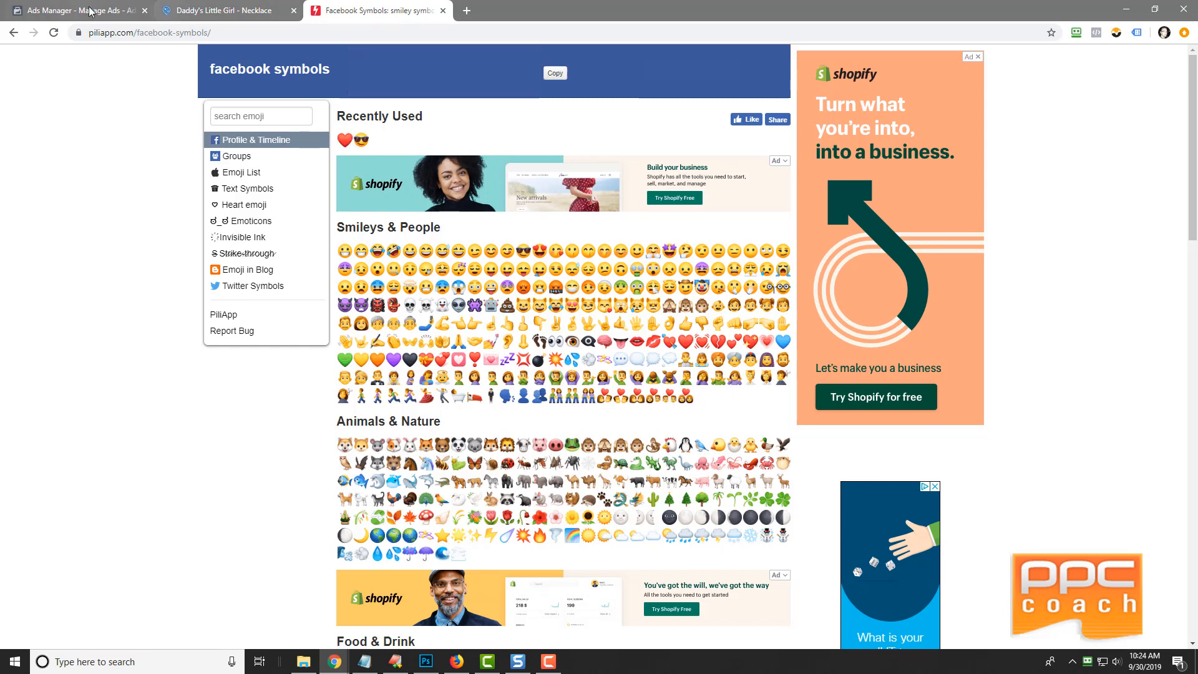
- Back in Ads Manager, start the primary text with "Perfect Daughter Christmas Gift?" framed by three hearts on each side, followed by a blank line
{"action": "key", "text": "ctrl+1"}
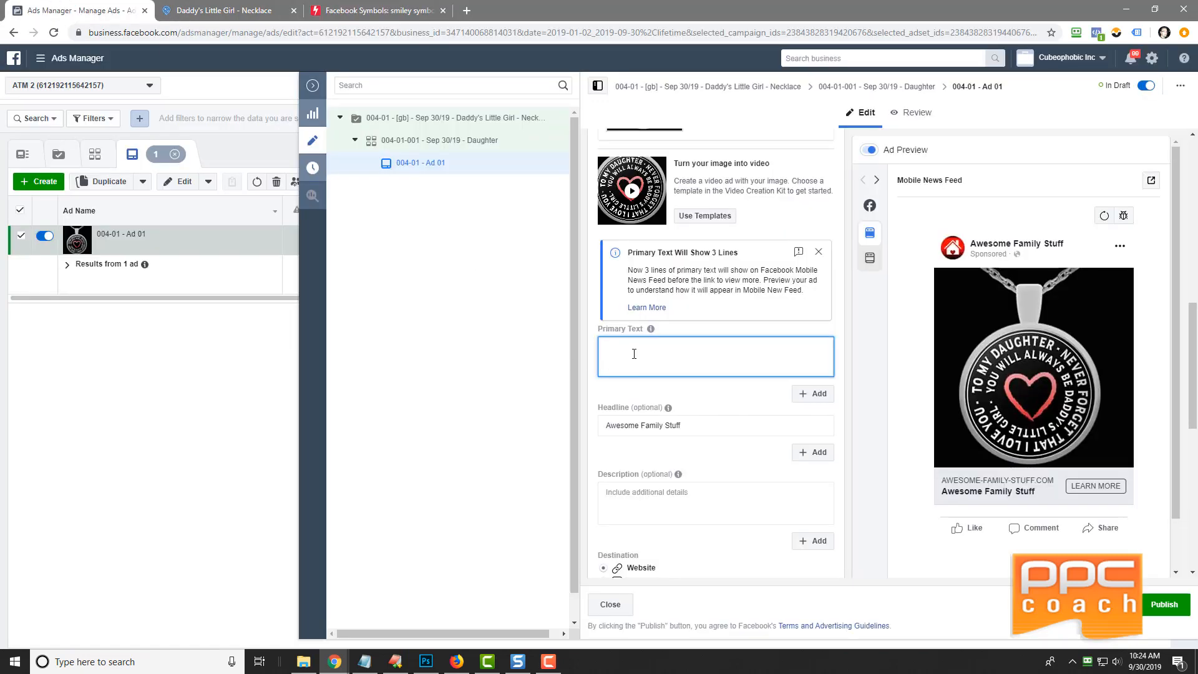
{"action": "key", "text": "ctrl+v"}
{"action": "key", "text": "ctrl+v"}
{"action": "type", "text": "Perfe"}
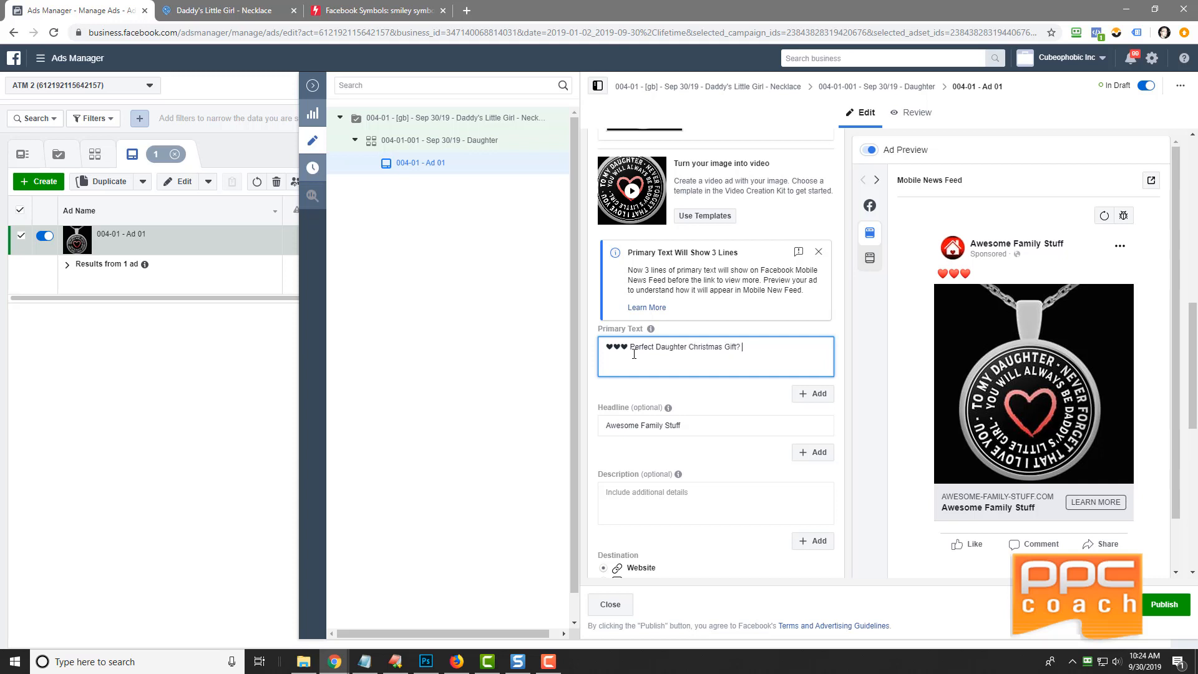
{"action": "key", "text": "Return"}
{"action": "key", "text": "Return"}
- Continue the primary text with "When is the last time you got your daughter something so special like this?"
{"action": "type", "text": "W"}
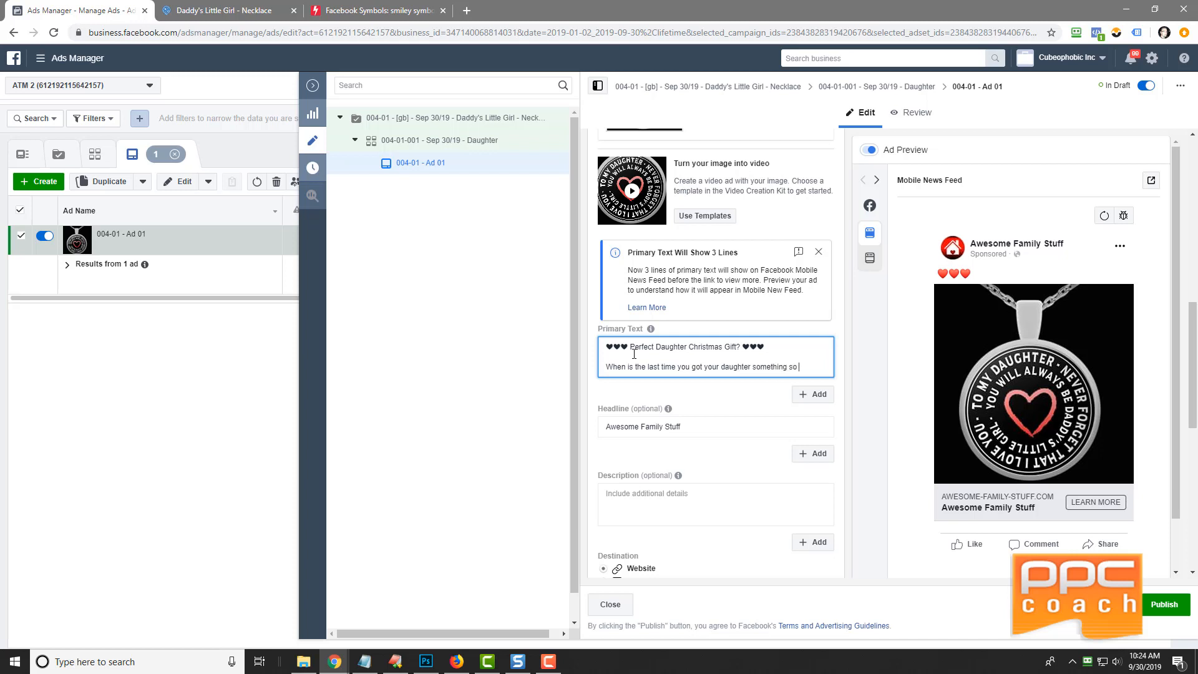
{"action": "type", "text": "speical"}
{"action": "key", "text": "BackSpace"}
{"action": "key", "text": "BackSpace"}
{"action": "key", "text": "BackSpace"}
{"action": "key", "text": "BackSpace"}
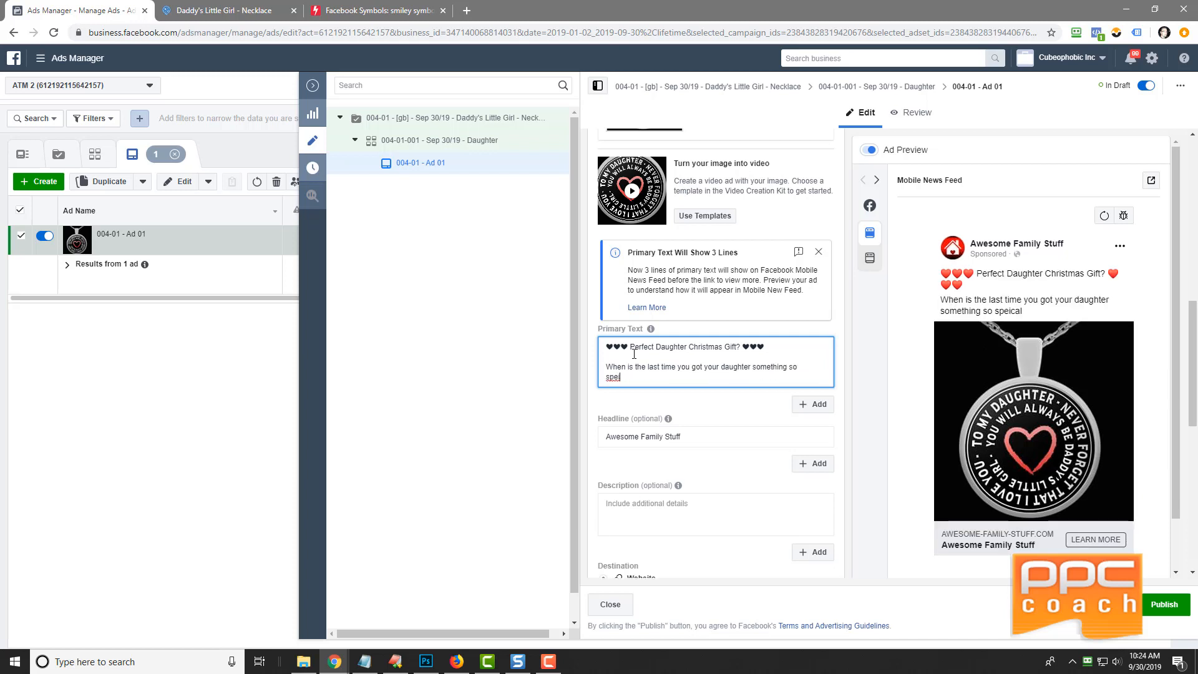
{"action": "type", "text": "cial like this?  She wi"}
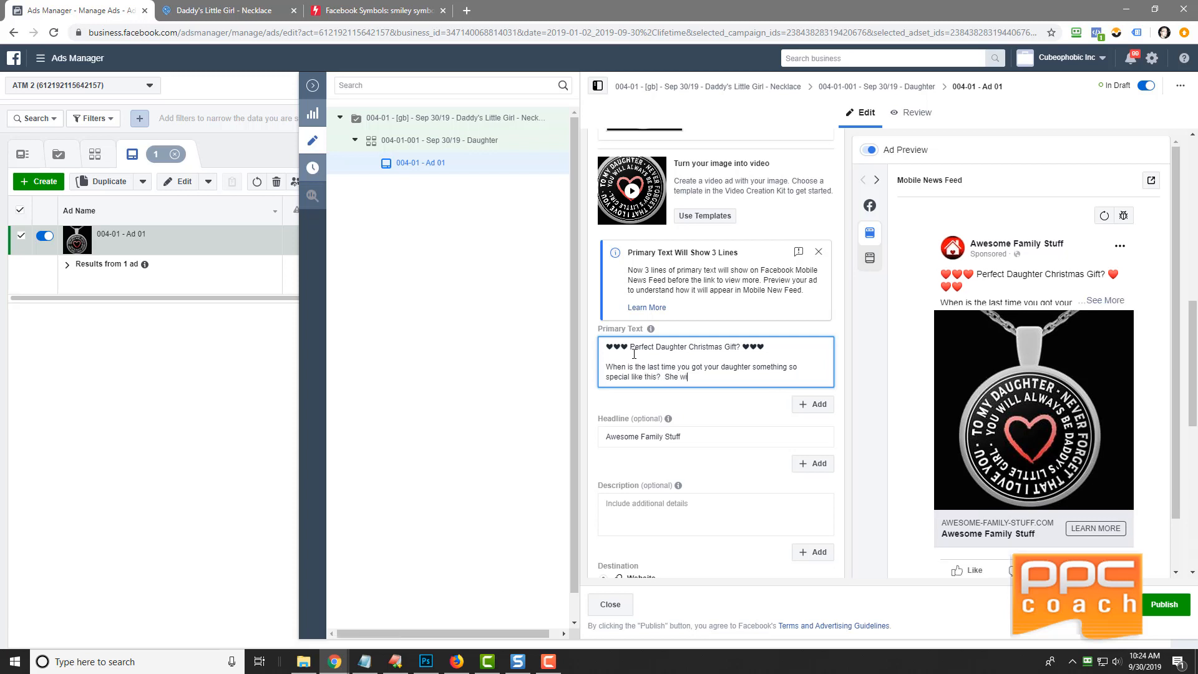
- Finish the primary text with "She will love this and love that you thought of her in such a sweet way." and "Get her one now!"
{"action": "type", "text": "ll love this and love that you thought of her in such a swee"}
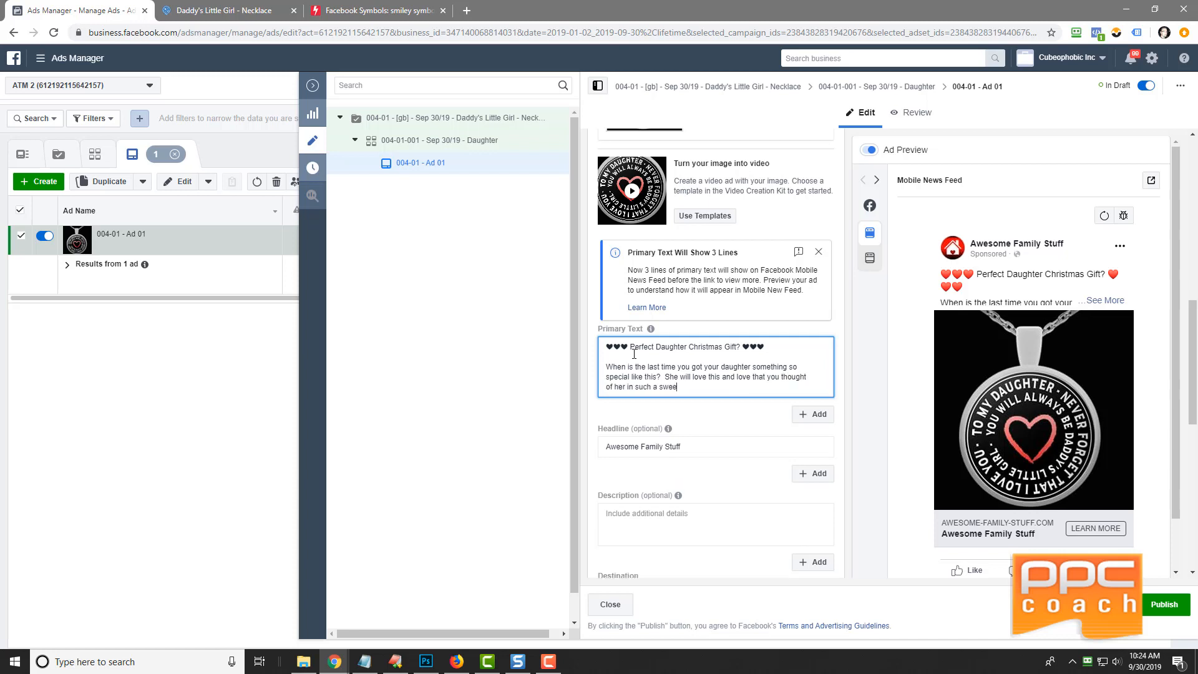
{"action": "key", "text": "Return"}
{"action": "key", "text": "Return"}
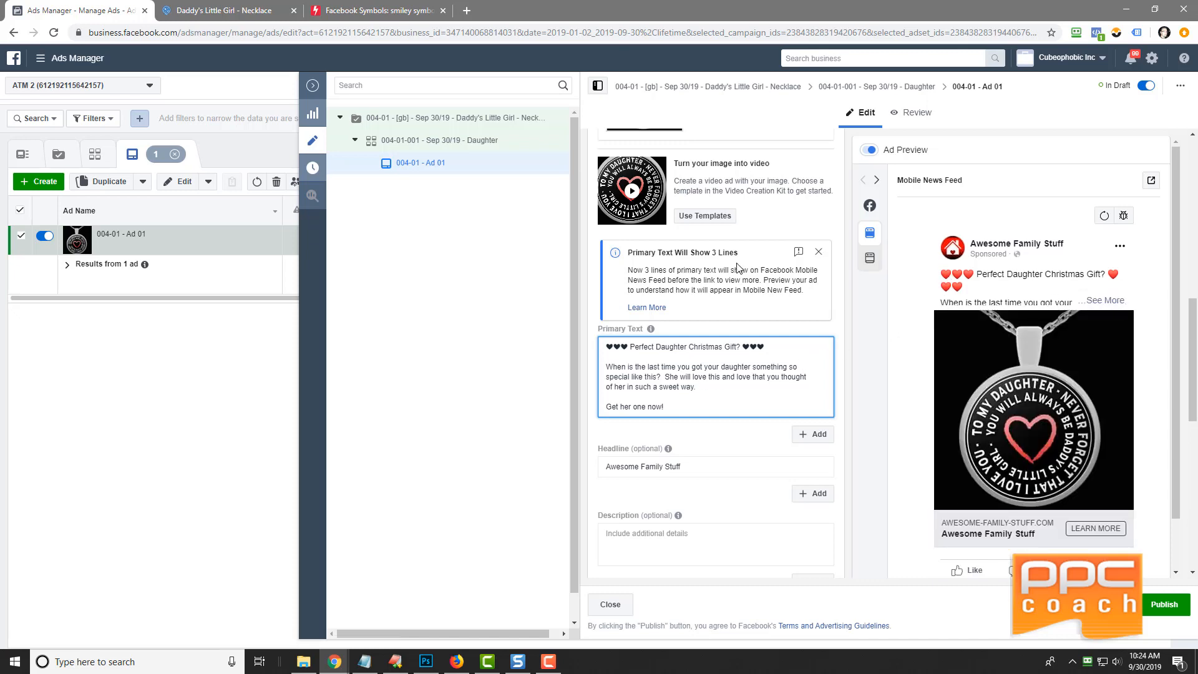
- Set Ad 01's headline to "Click Here For Pricing" and its description to "Get Her One Now"
{"action": "left_click", "coordinate": [215, 9]}
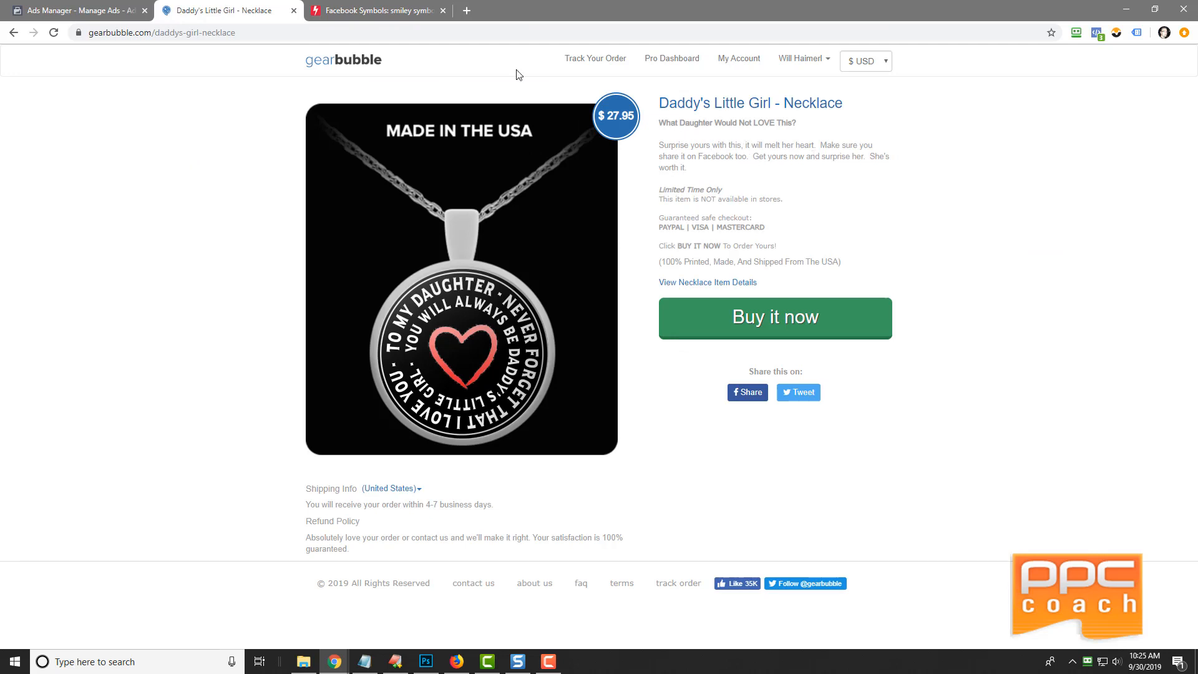
{"action": "left_click", "coordinate": [83, 18]}
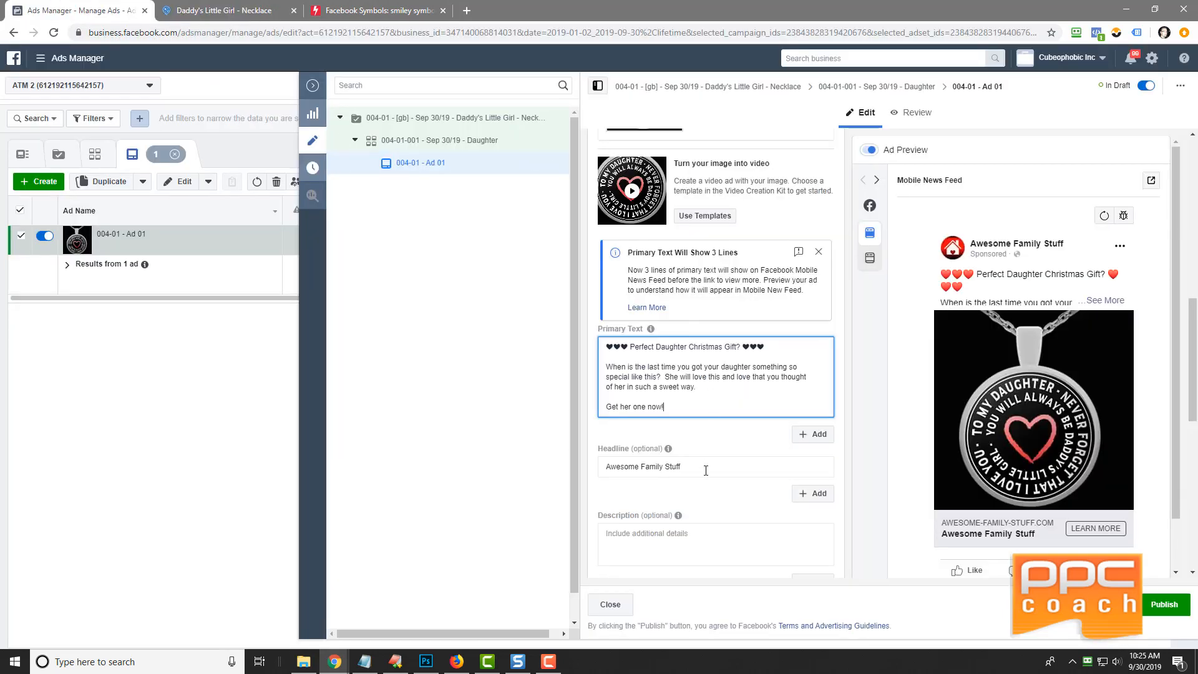
{"action": "triple_click", "coordinate": [642, 464]}
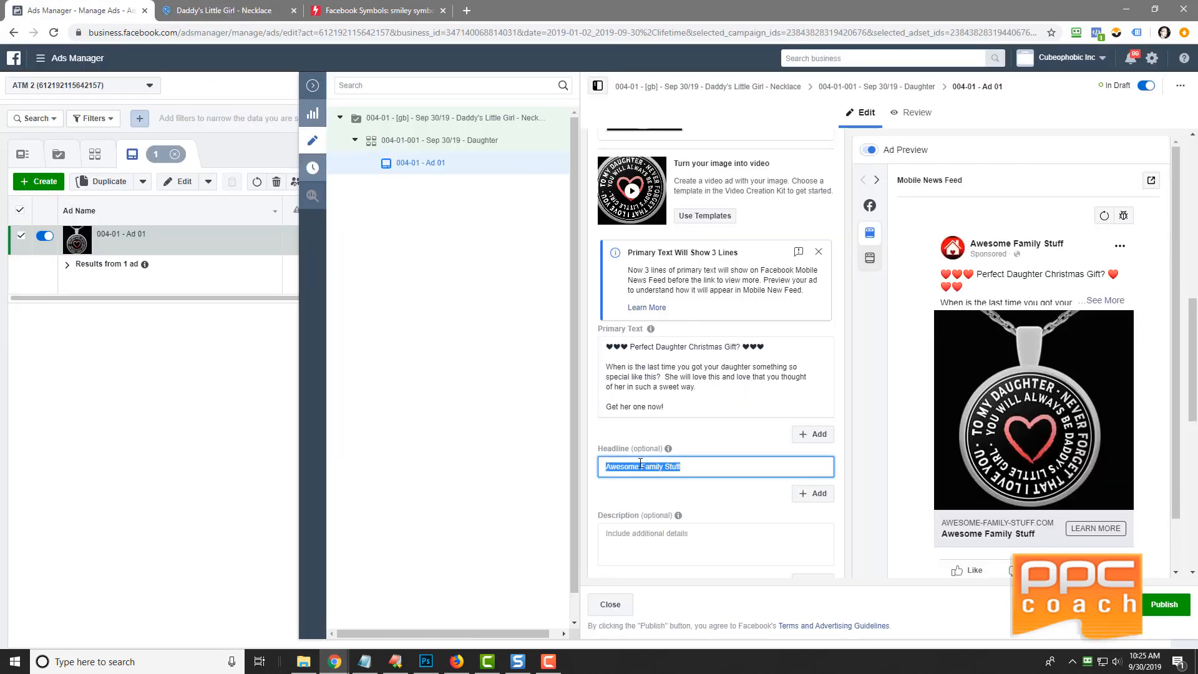
{"action": "type", "text": "Click Here For Pricing"}
{"action": "left_click", "coordinate": [661, 537]}
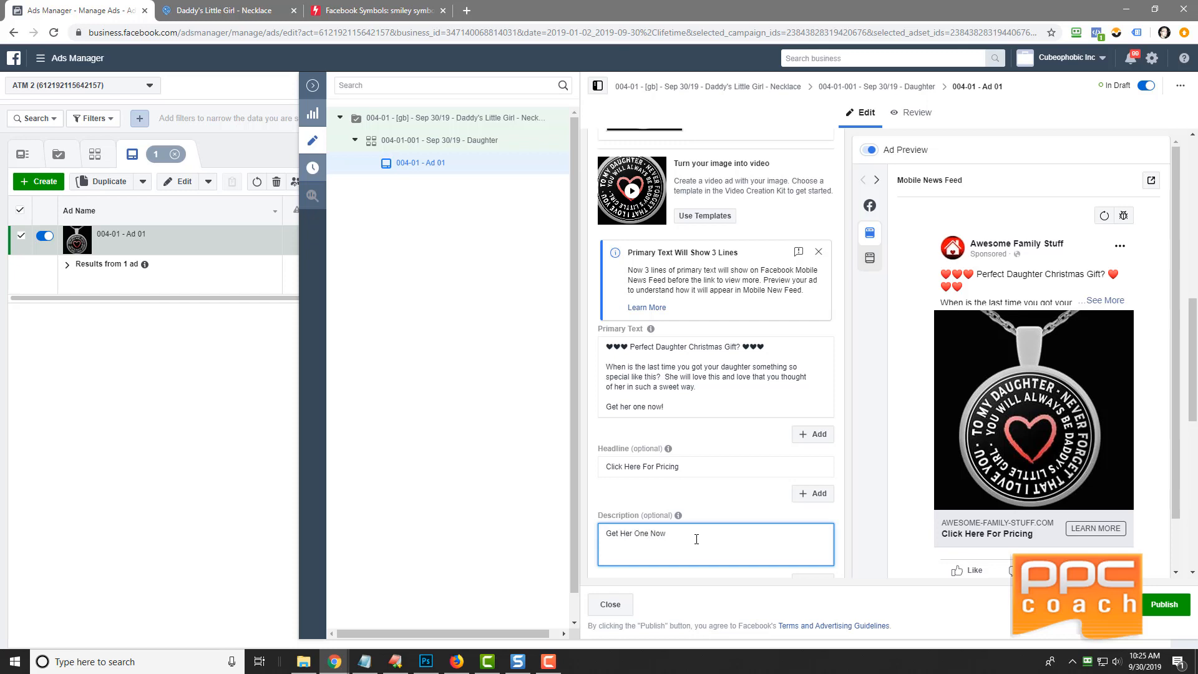
{"action": "scroll", "coordinate": [728, 487], "scroll_direction": "down", "scroll_amount": 5}
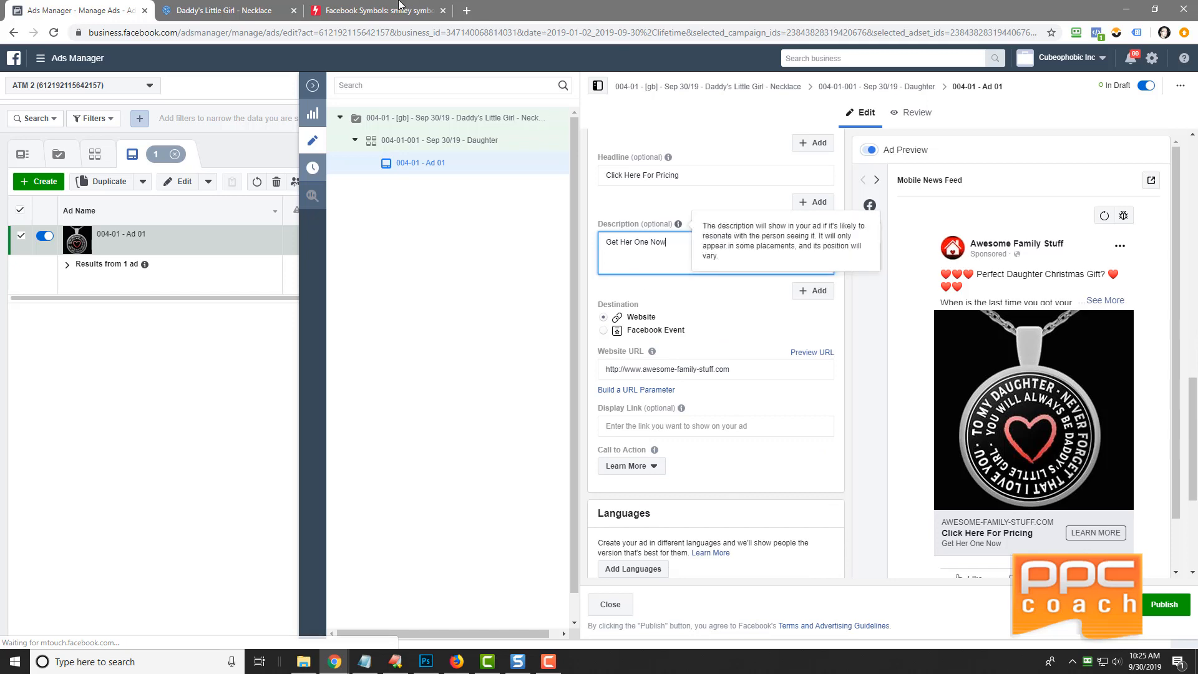
{"action": "left_click", "coordinate": [226, 13]}
{"action": "left_click", "coordinate": [178, 31]}
{"action": "right_click", "coordinate": [181, 31]}
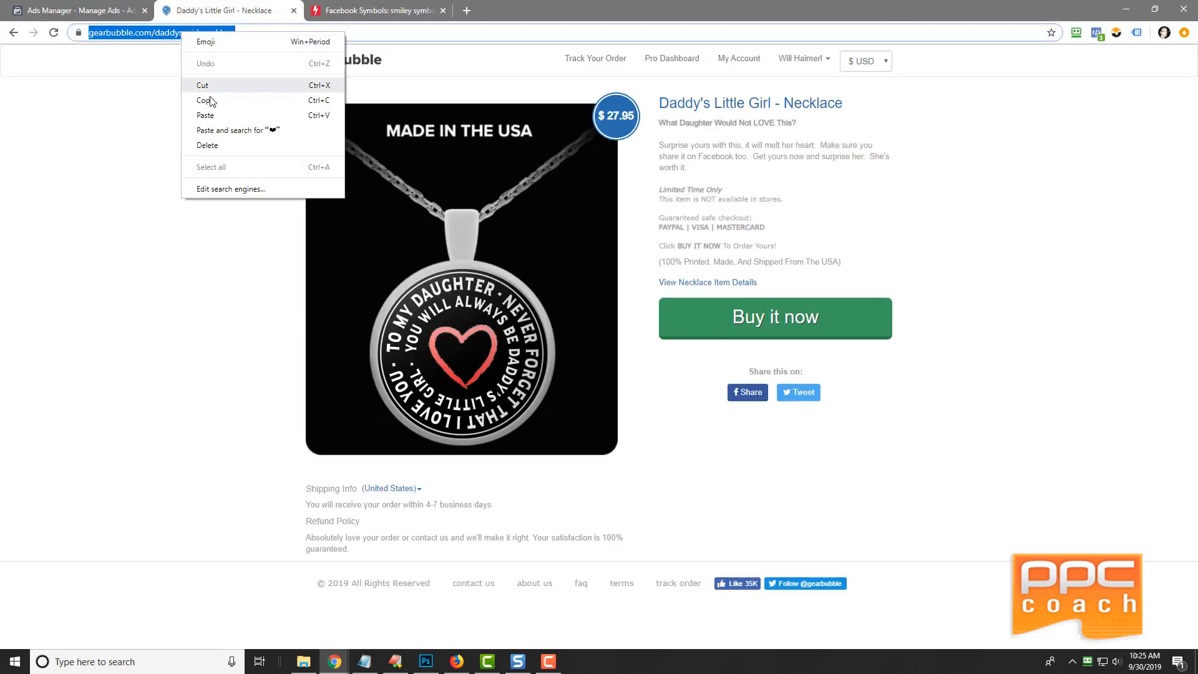
{"action": "left_click", "coordinate": [210, 101]}
{"action": "left_click", "coordinate": [134, 12]}
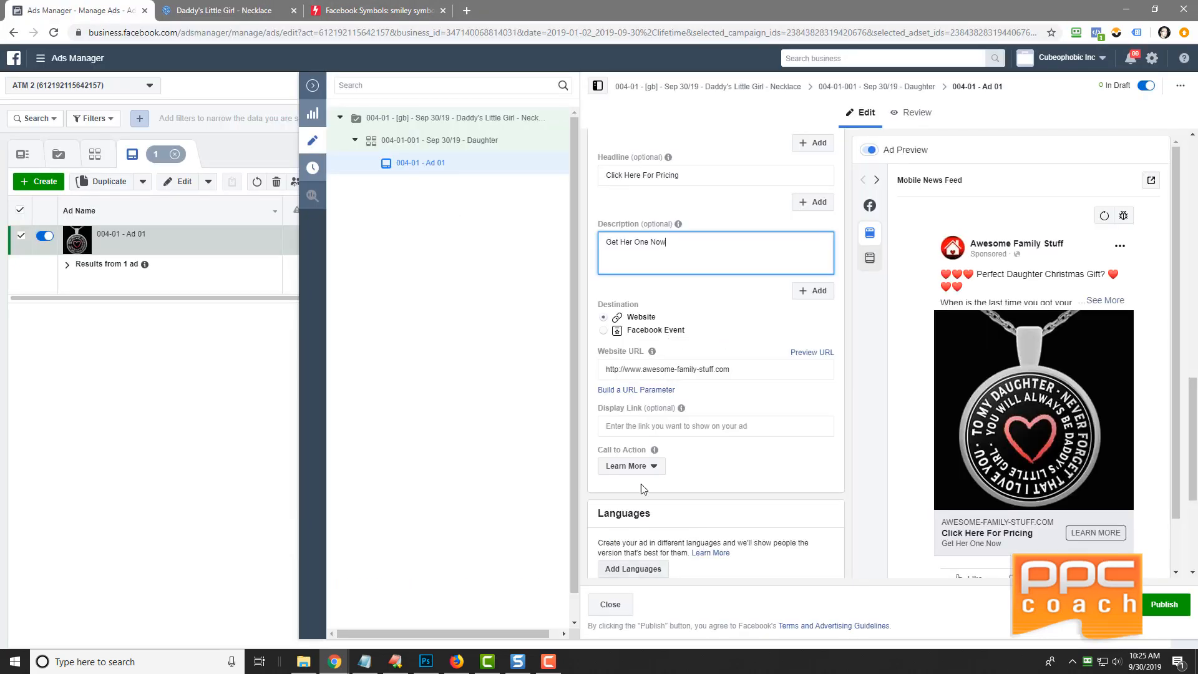
{"action": "left_click", "coordinate": [624, 369]}
{"action": "triple_click", "coordinate": [624, 369]}
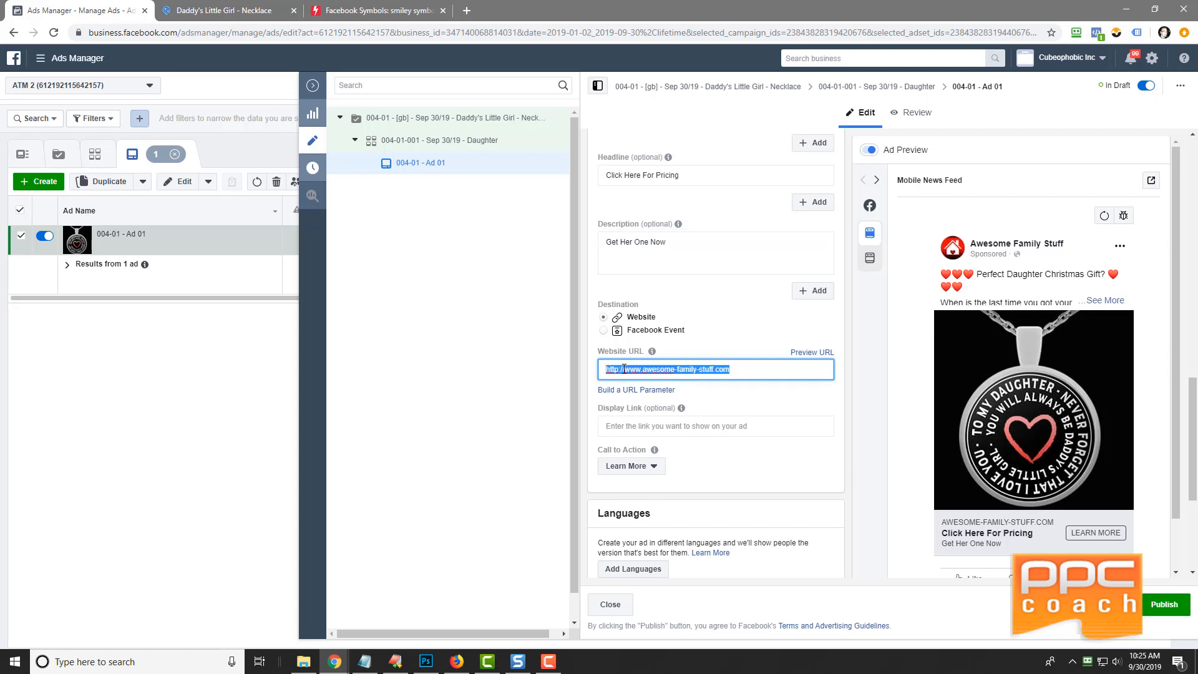
{"action": "right_click", "coordinate": [624, 369]}
{"action": "left_click", "coordinate": [679, 434]}
{"action": "left_click", "coordinate": [771, 412]}
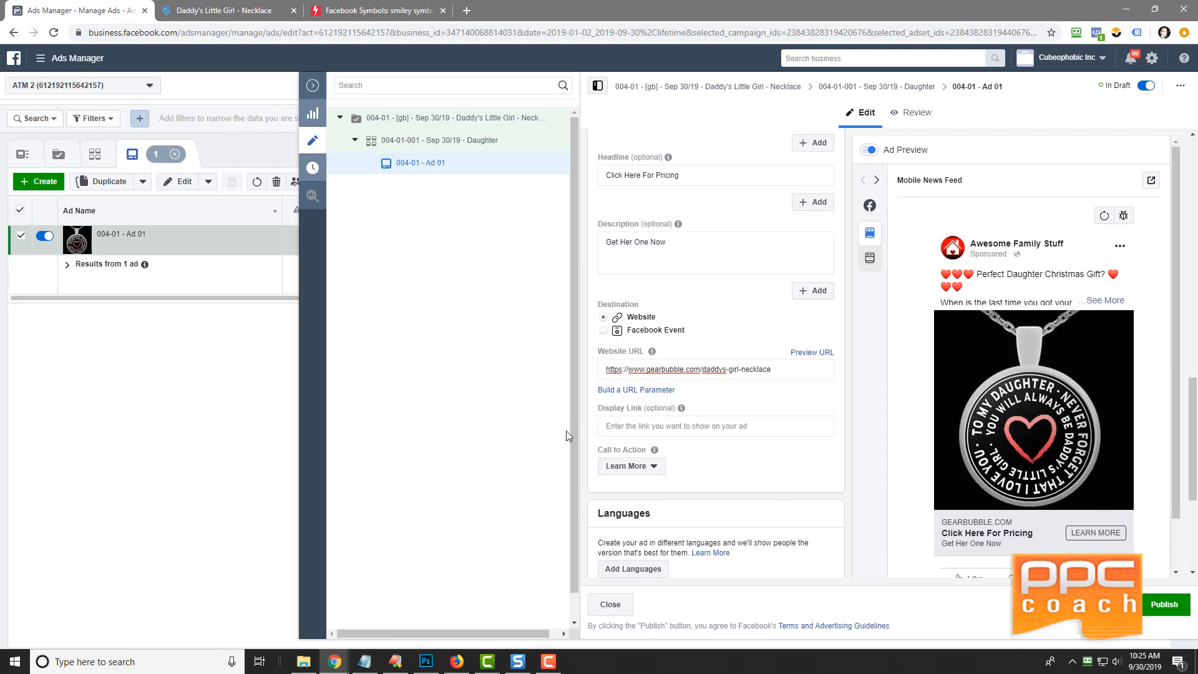
- Try No Button as the ad's call to action and switch it back to Learn More
{"action": "left_click", "coordinate": [647, 465]}
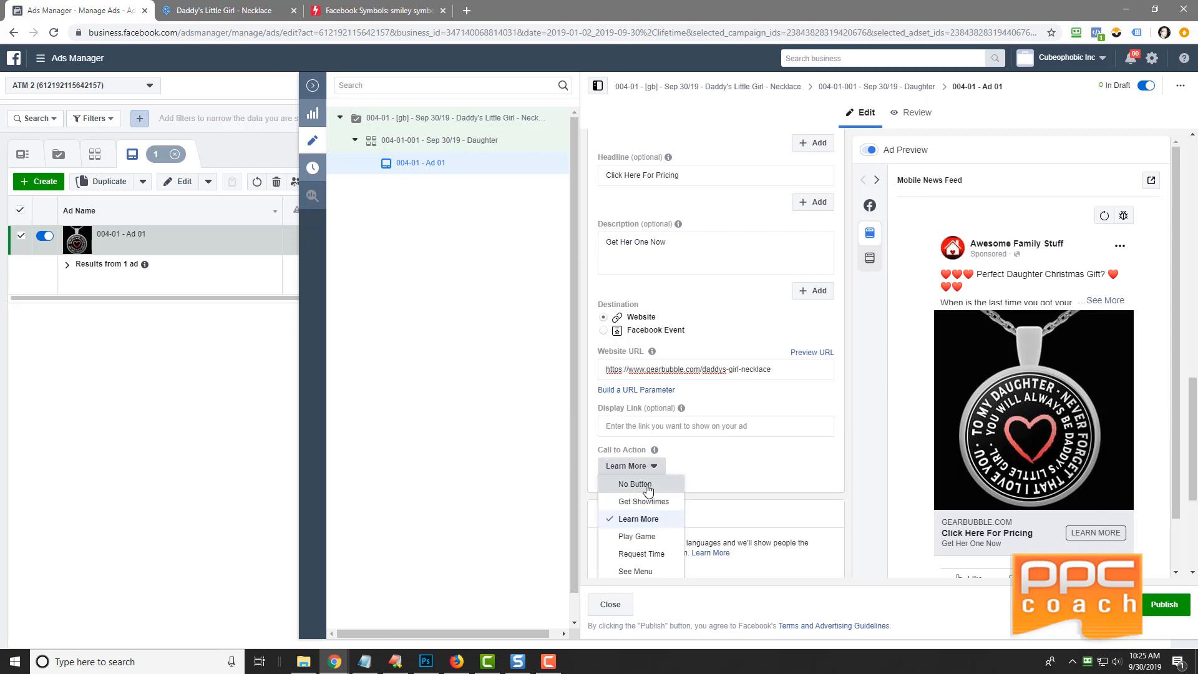
{"action": "left_click", "coordinate": [638, 482]}
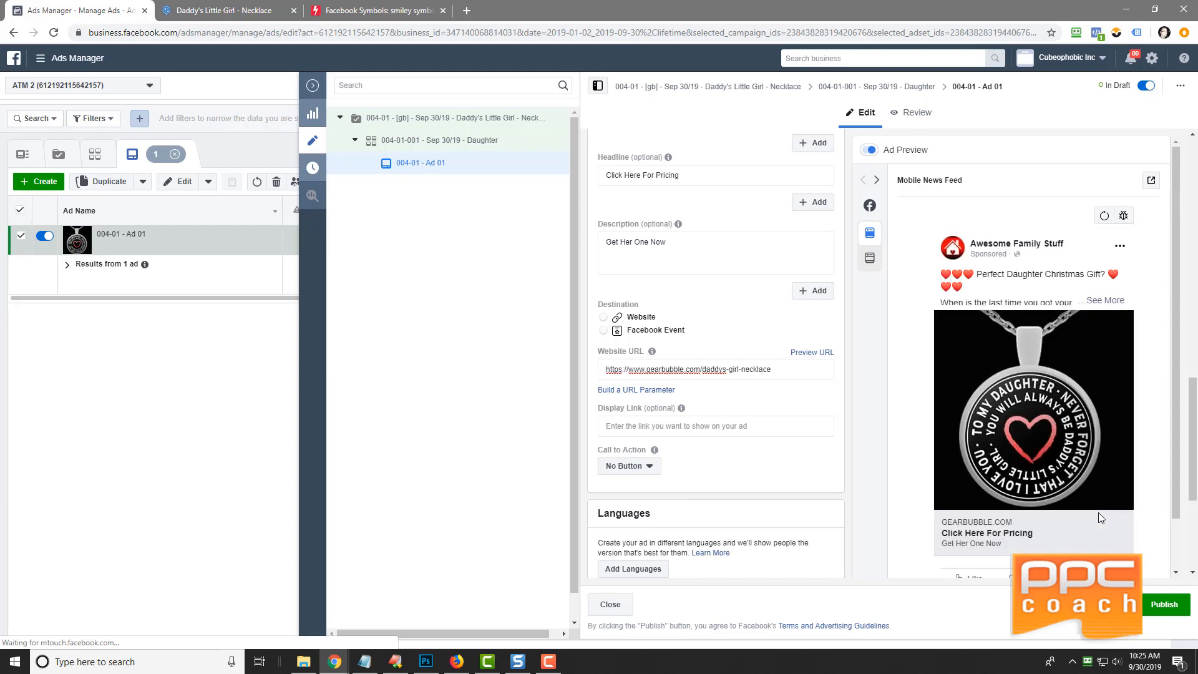
{"action": "left_click", "coordinate": [643, 466]}
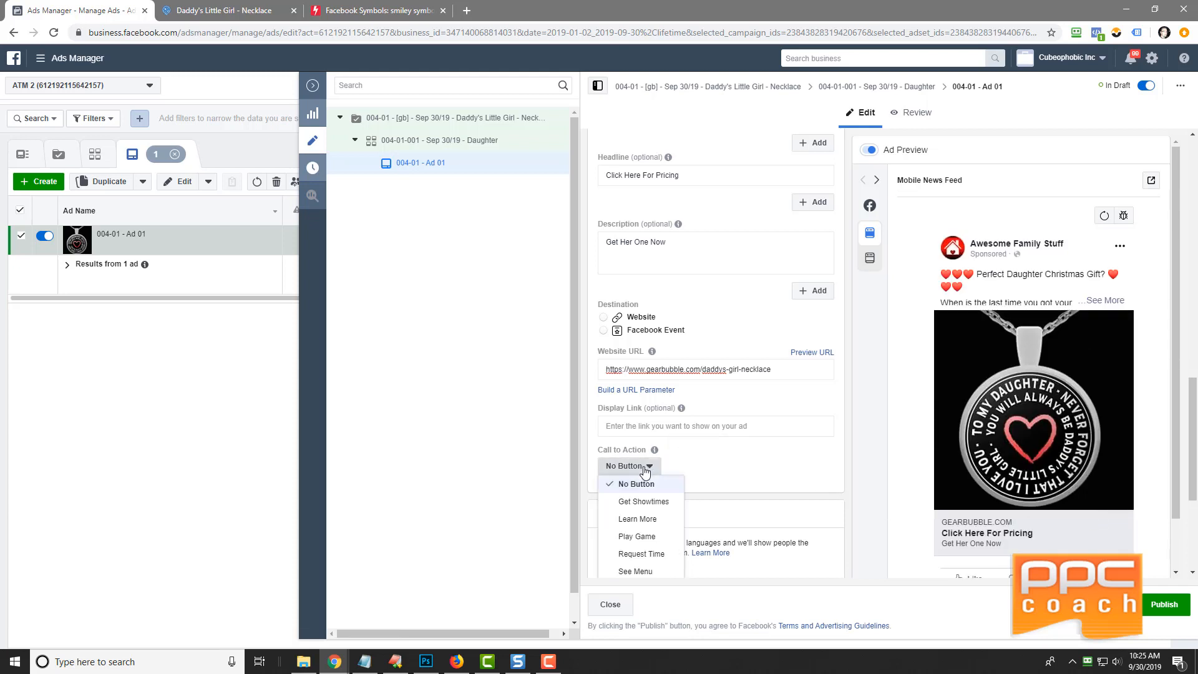
{"action": "left_click", "coordinate": [643, 519]}
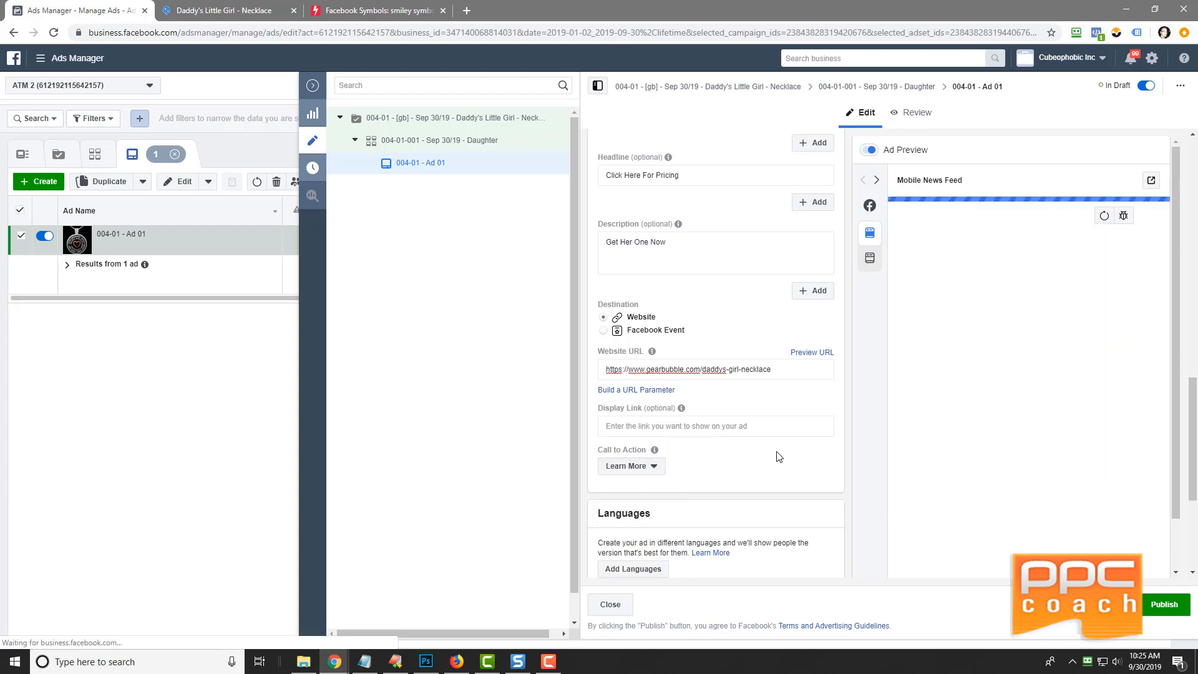
- Check the pixel under the ad's tracking settings, and publish the draft campaign, ad set and ad
{"action": "scroll", "coordinate": [777, 456], "scroll_direction": "down", "scroll_amount": 4}
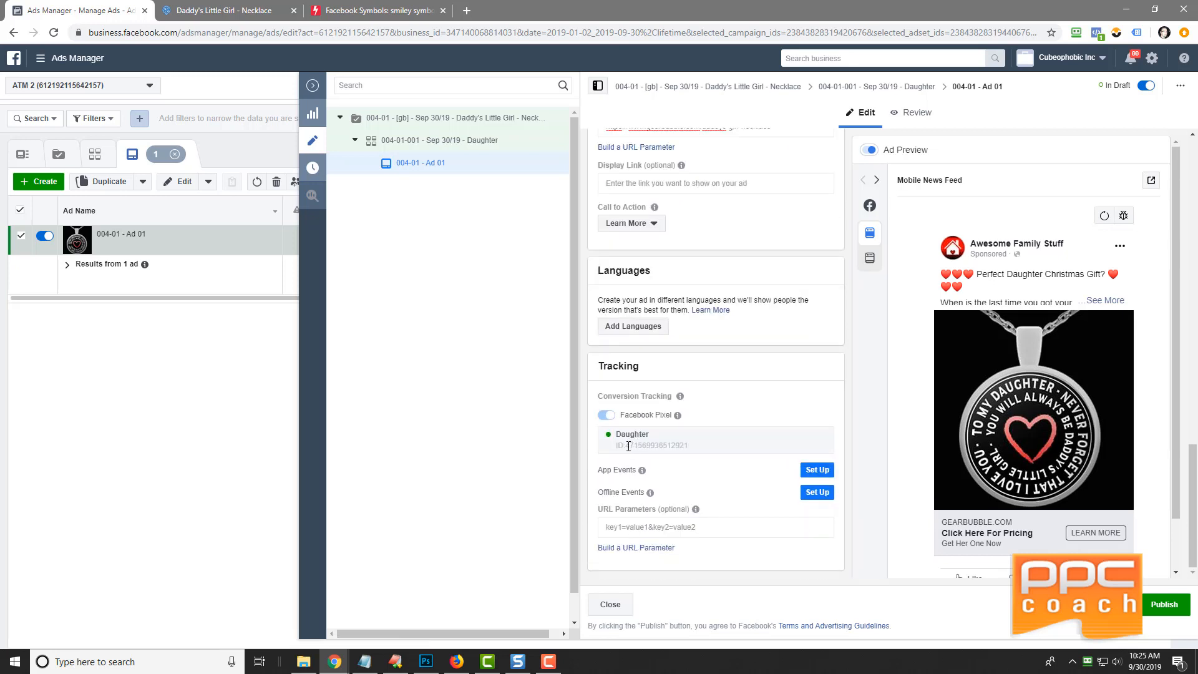
{"action": "left_click_drag", "start_coordinate": [629, 447], "coordinate": [694, 449]}
{"action": "scroll", "coordinate": [771, 524], "scroll_direction": "up", "scroll_amount": 15}
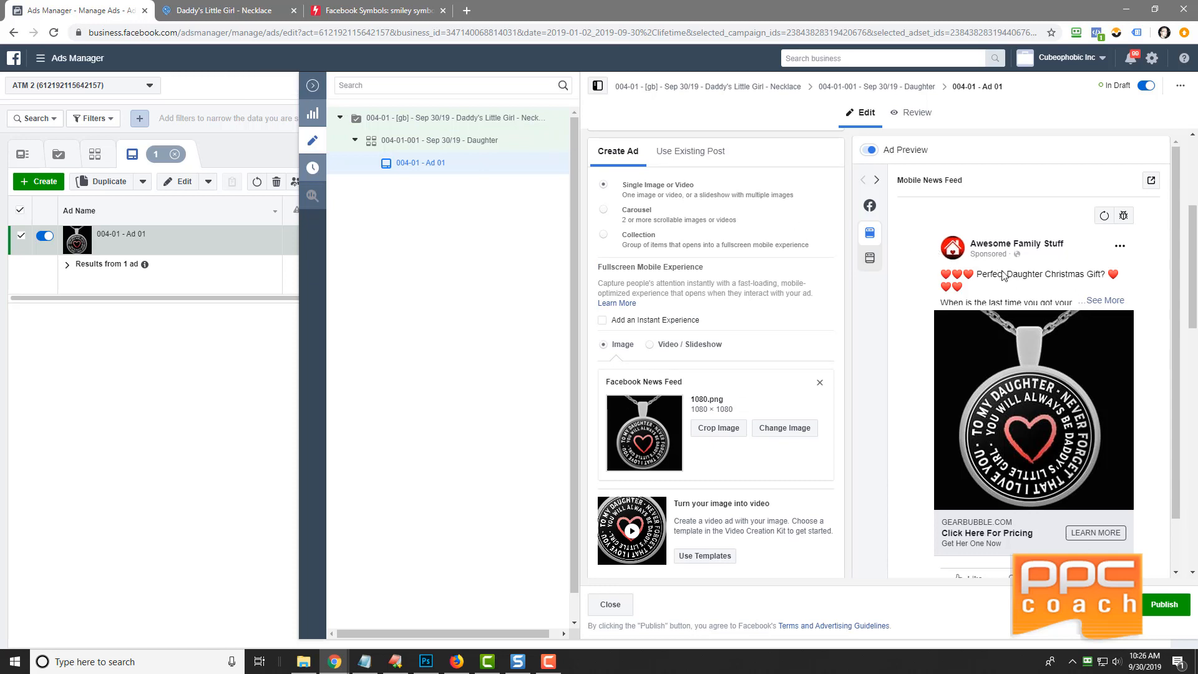
{"action": "left_click", "coordinate": [313, 86]}
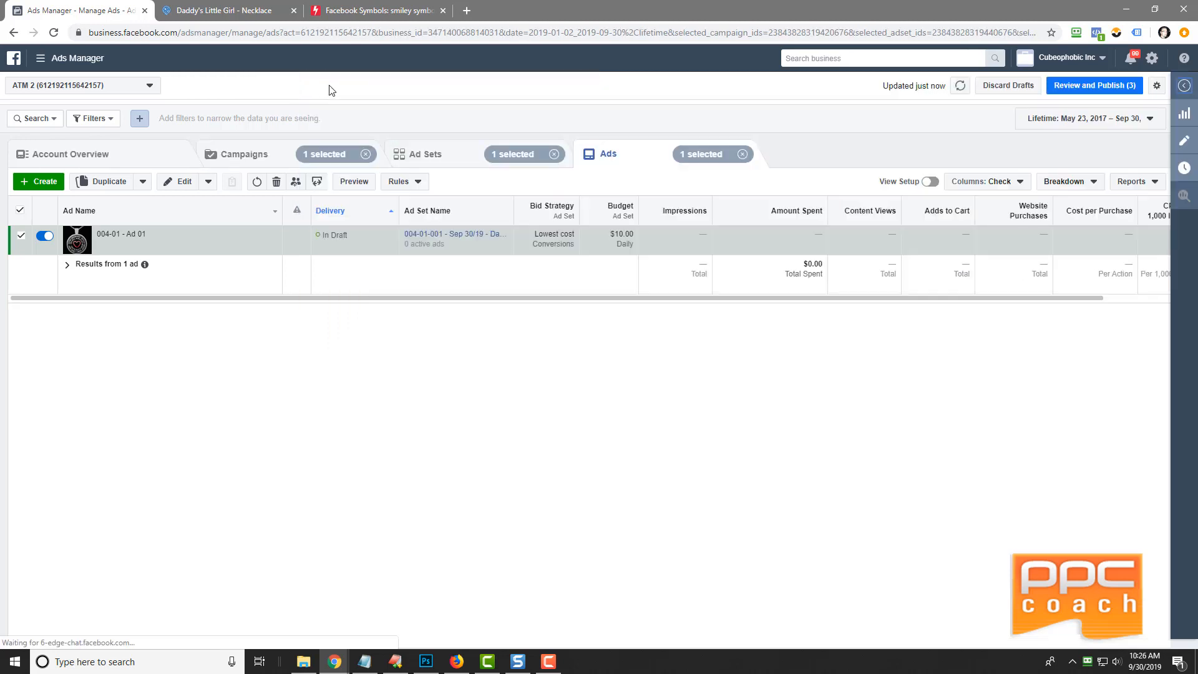
{"action": "left_click", "coordinate": [1093, 86]}
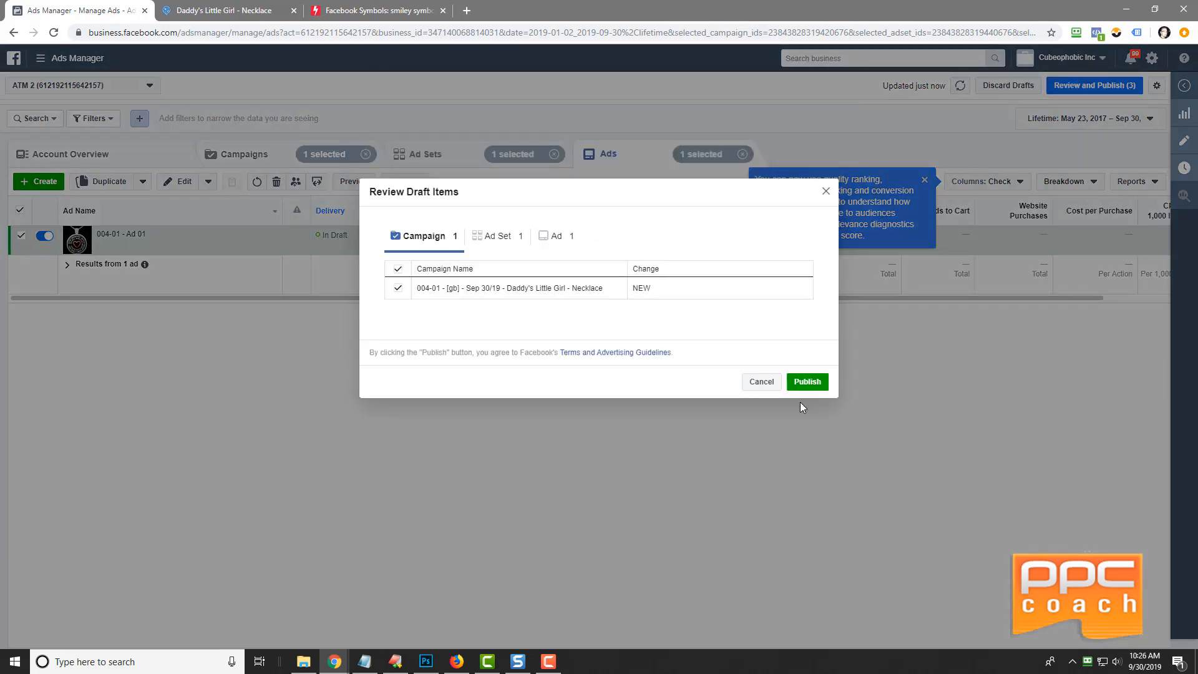
{"action": "left_click", "coordinate": [809, 383]}
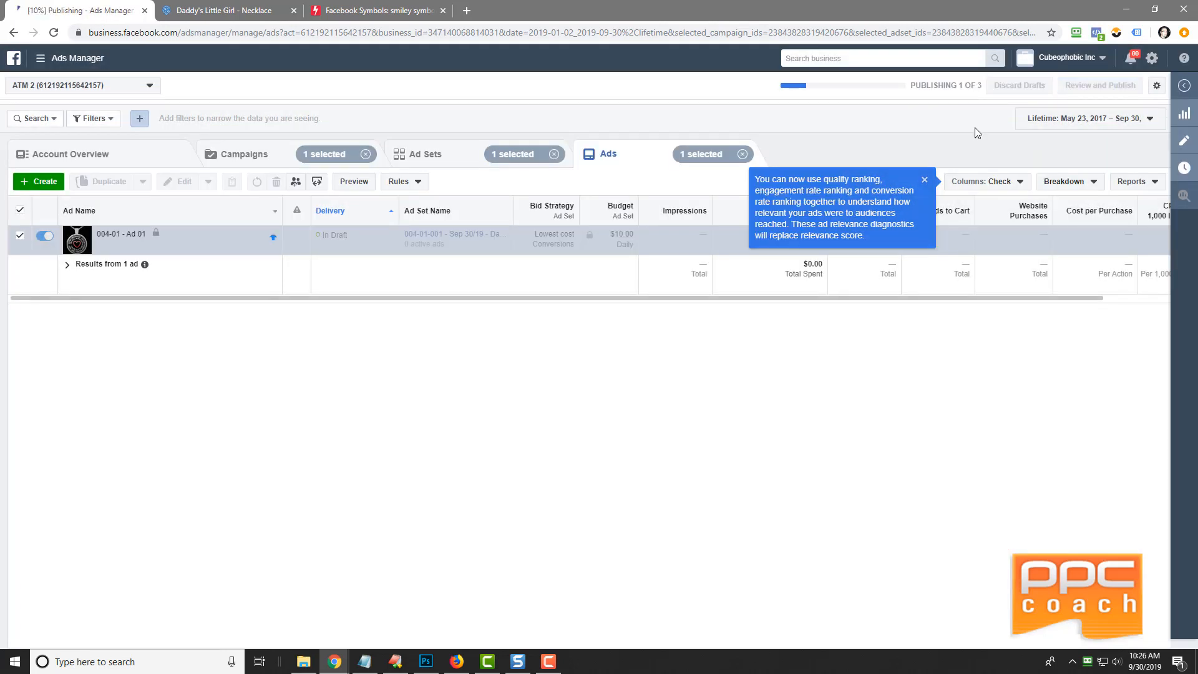
{"action": "left_click", "coordinate": [924, 180]}
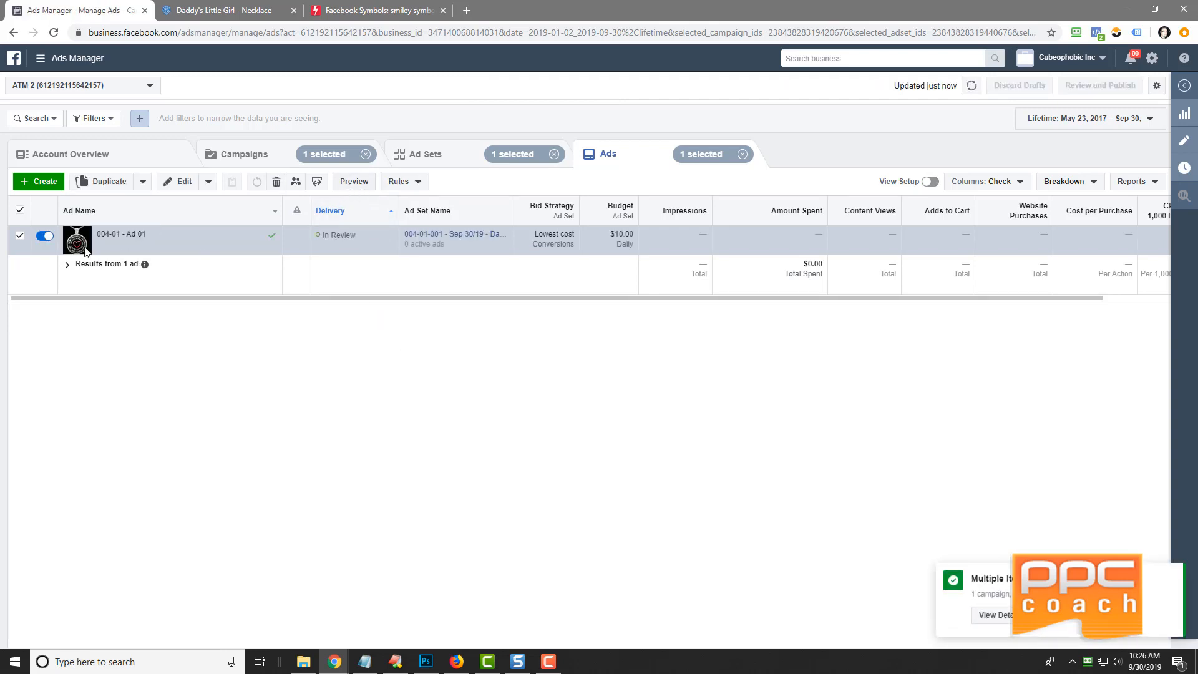
- Open Ad 01's Facebook post with comments from its preview and select the post ID in the post's web address
{"action": "left_click", "coordinate": [356, 181]}
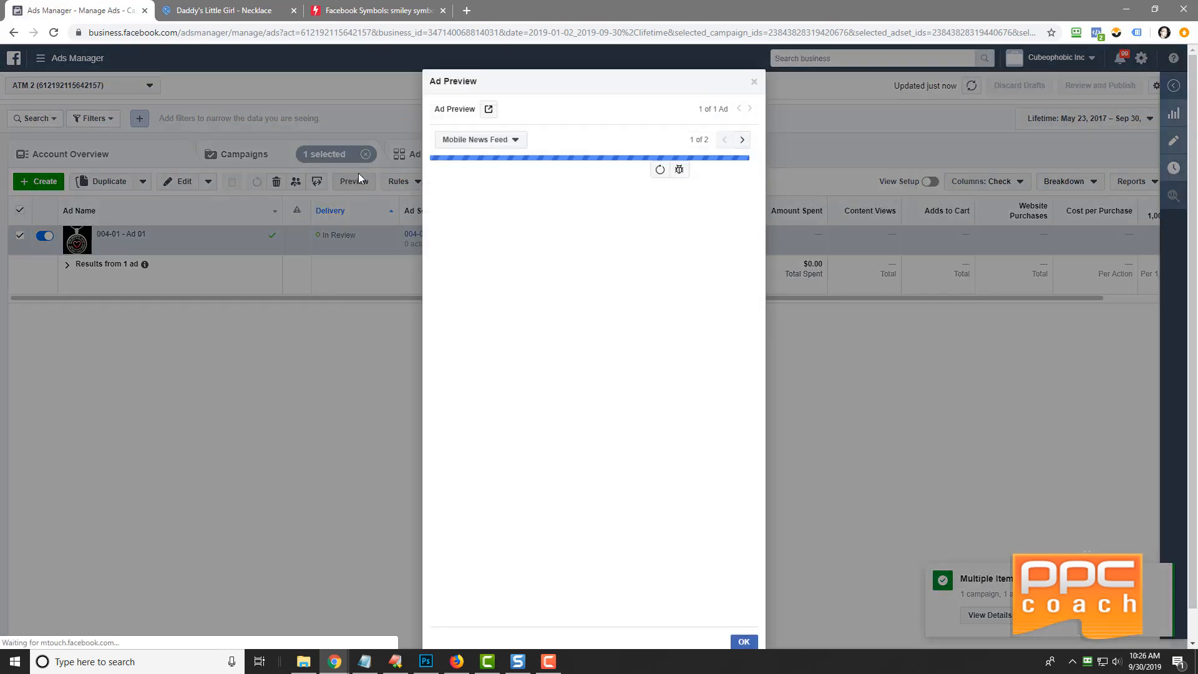
{"action": "left_click", "coordinate": [489, 109]}
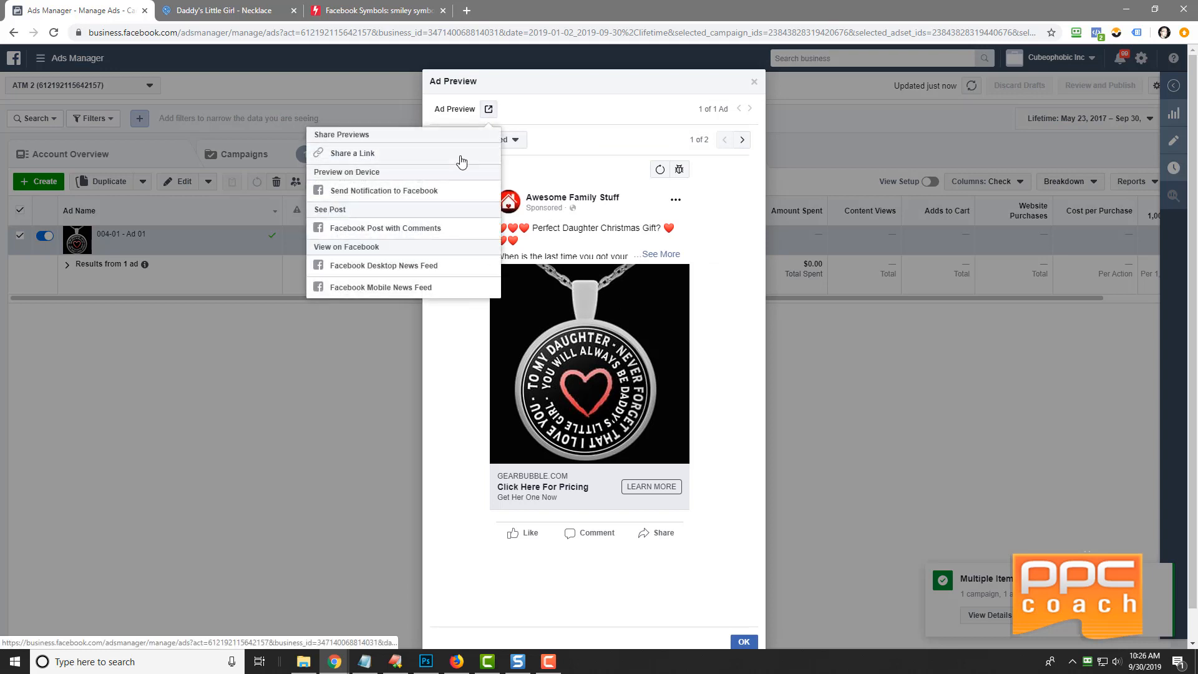
{"action": "left_click", "coordinate": [408, 229]}
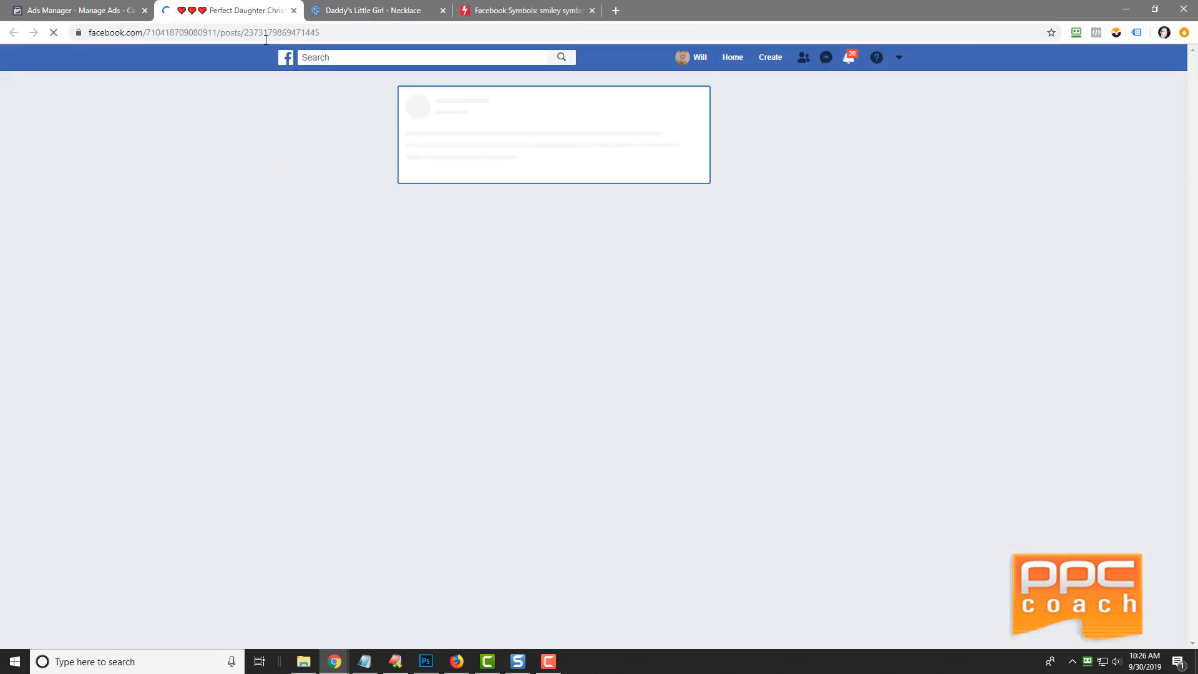
{"action": "left_click", "coordinate": [272, 33]}
{"action": "left_click", "coordinate": [272, 33]}
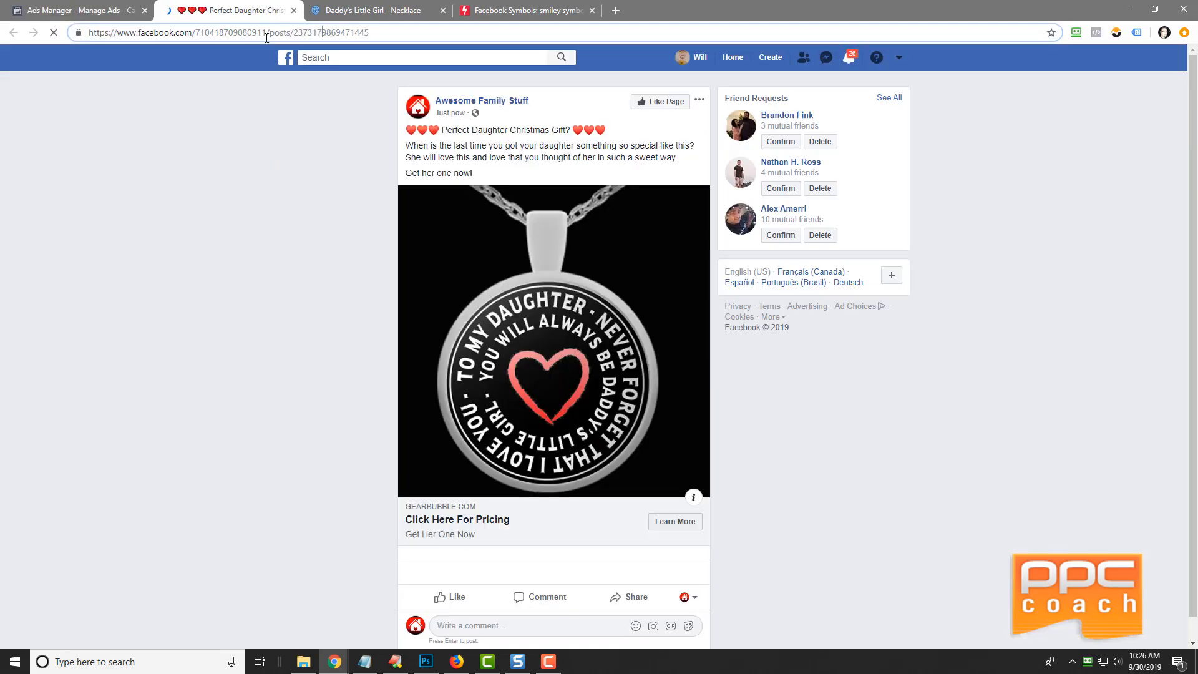
{"action": "left_click_drag", "start_coordinate": [298, 33], "coordinate": [370, 33]}
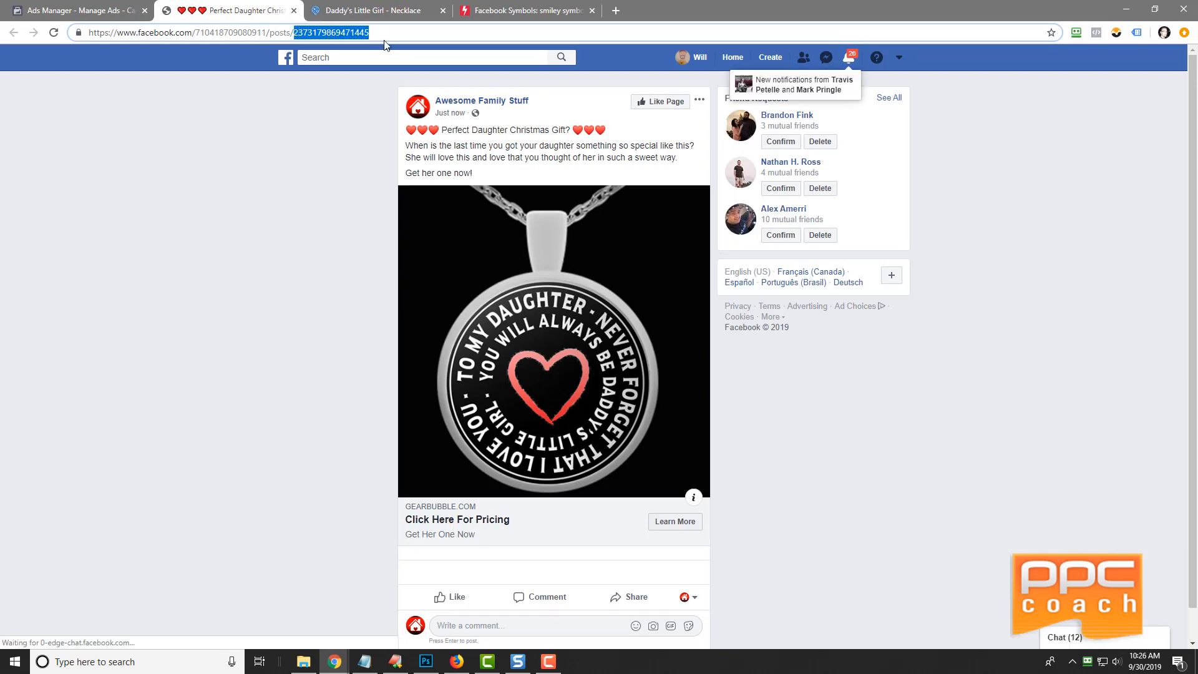
{"action": "left_click", "coordinate": [91, 9]}
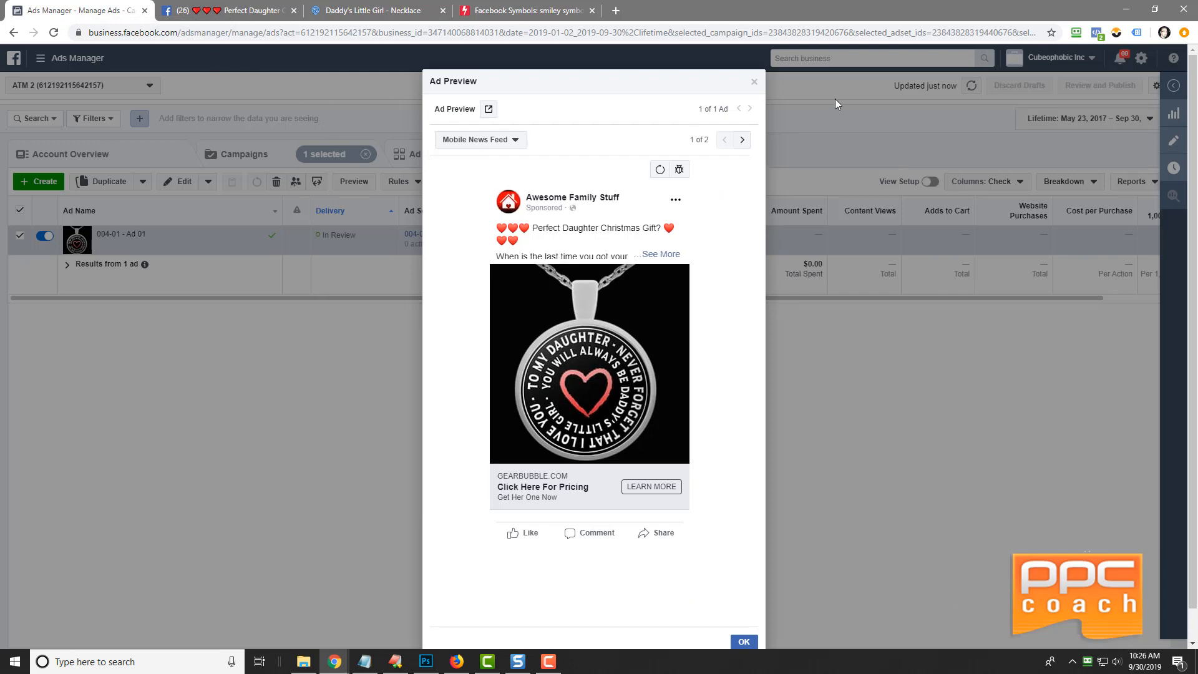
{"action": "left_click", "coordinate": [755, 84]}
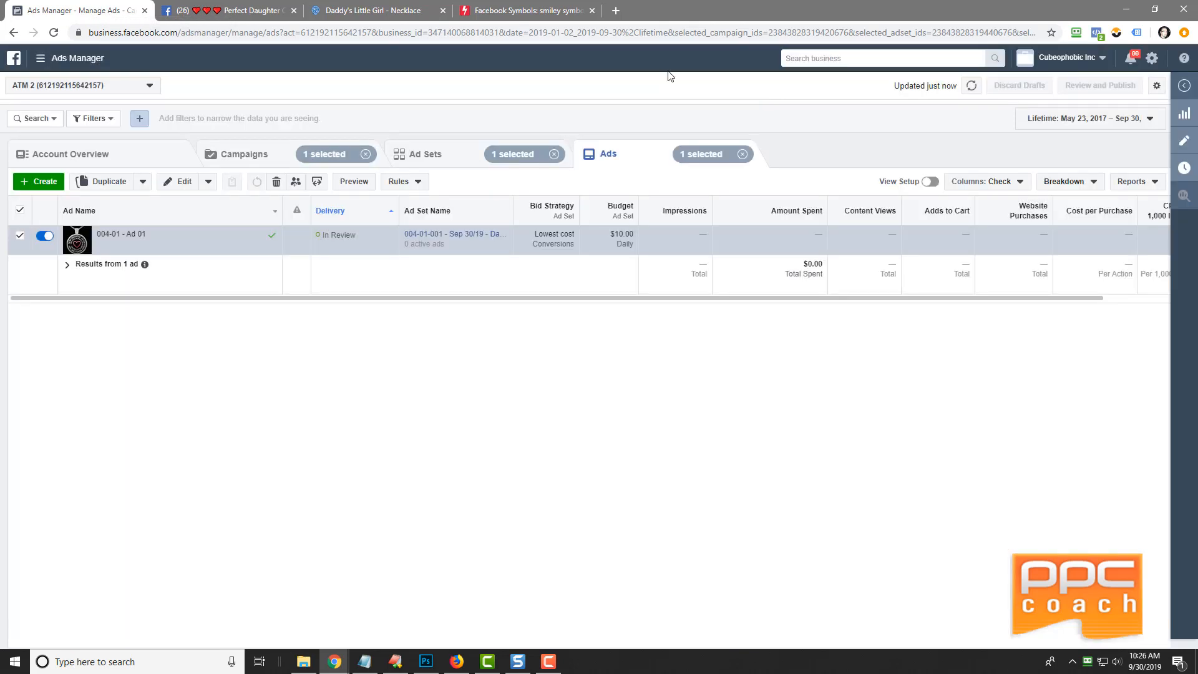
- Quickly duplicate the Daughter ad set within the same campaign
{"action": "left_click", "coordinate": [421, 156]}
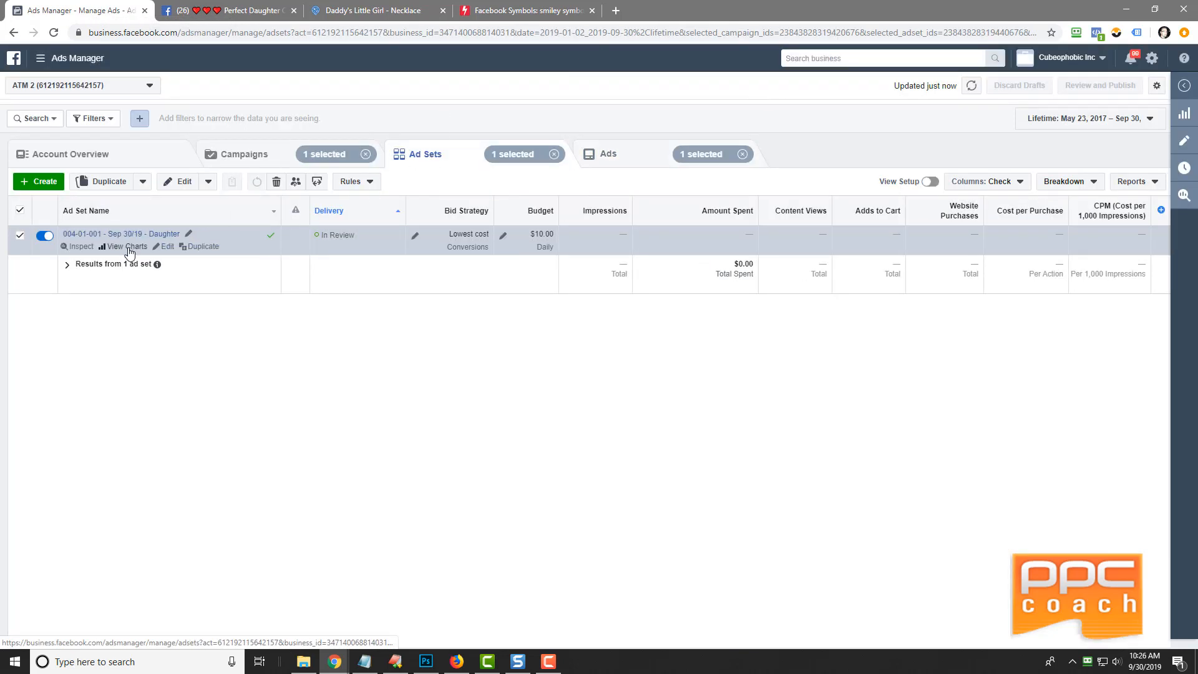
{"action": "left_click", "coordinate": [165, 247]}
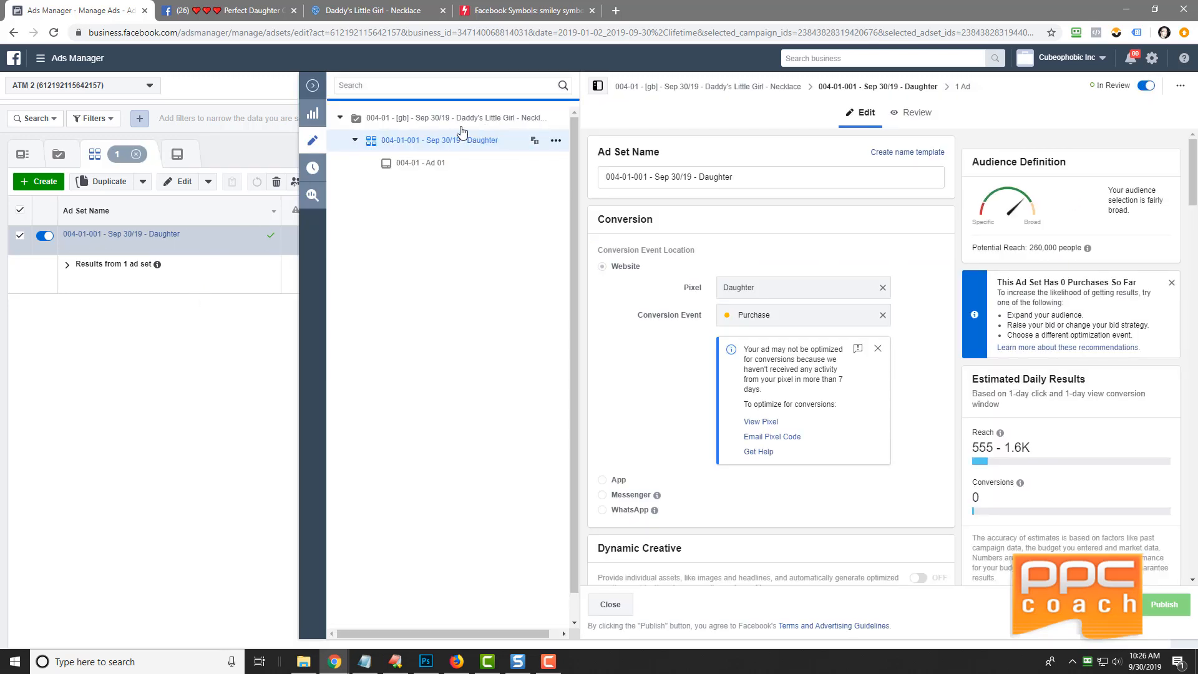
{"action": "left_click", "coordinate": [556, 141]}
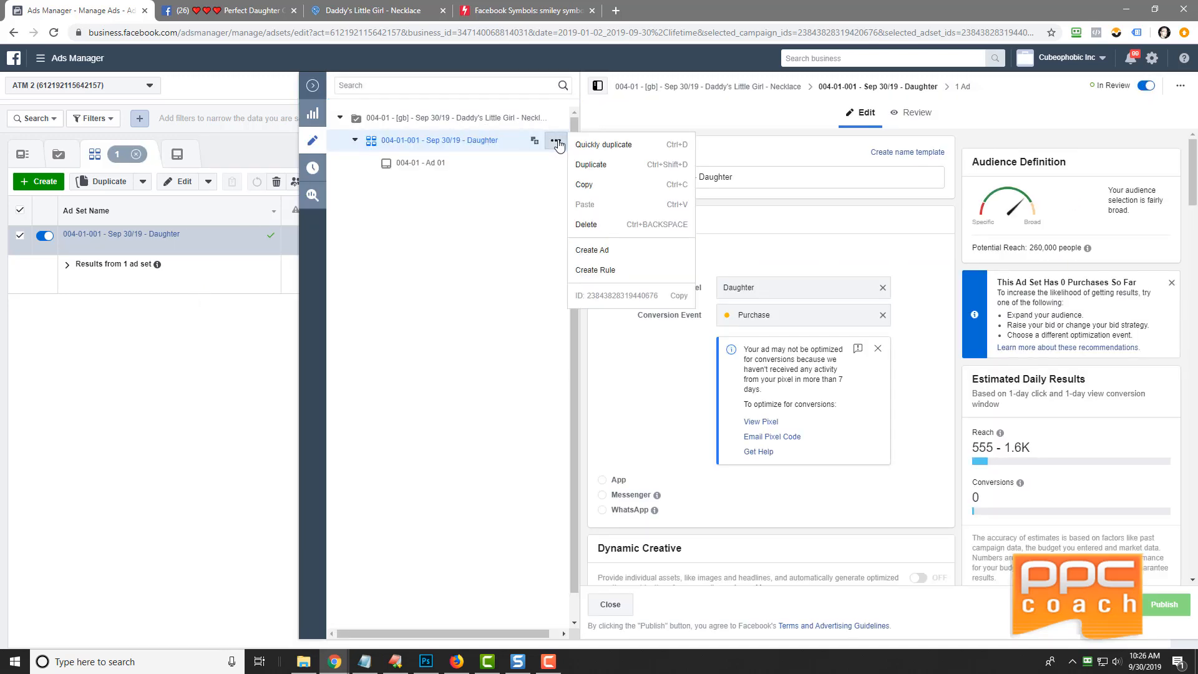
{"action": "left_click", "coordinate": [592, 146]}
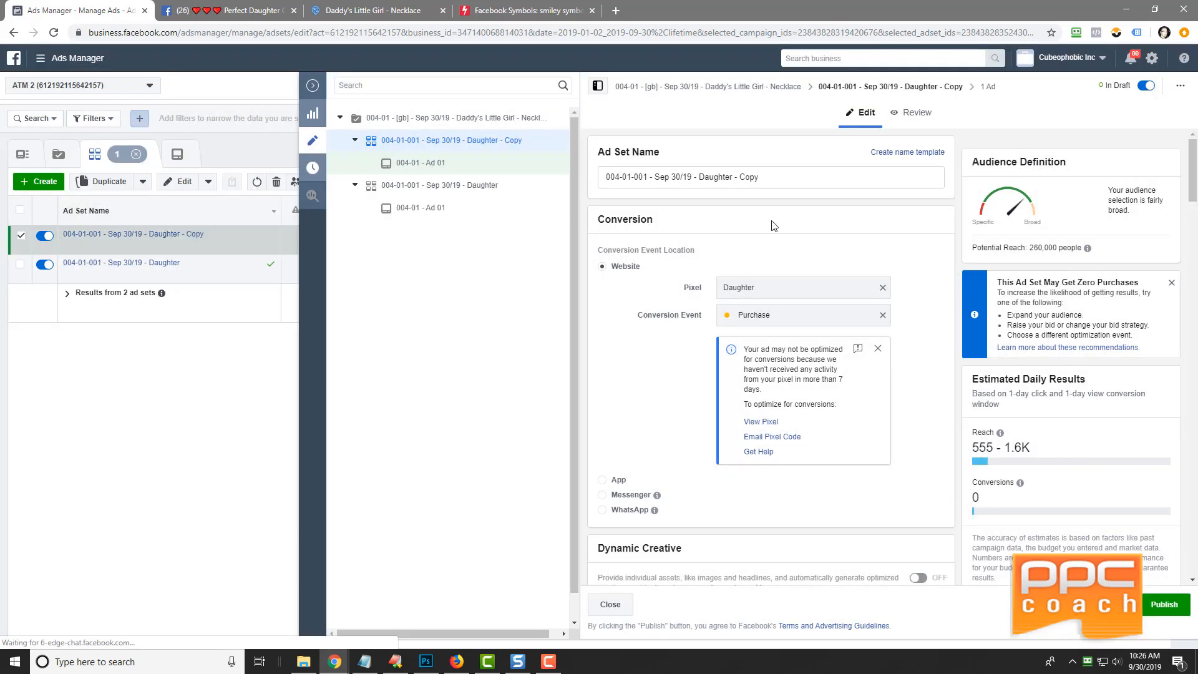
- Add the suggested Family interest to the detailed targeting of the copied Daughter ad set
{"action": "scroll", "coordinate": [633, 544], "scroll_direction": "down", "scroll_amount": 3}
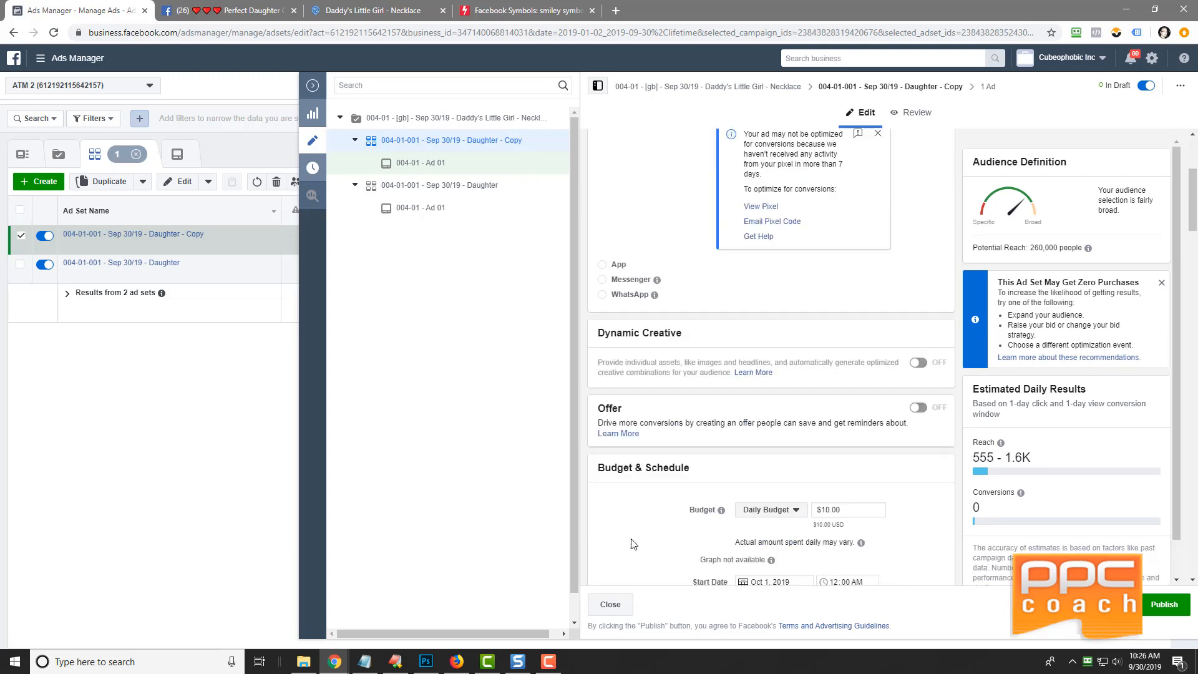
{"action": "scroll", "coordinate": [634, 544], "scroll_direction": "down", "scroll_amount": 7}
{"action": "scroll", "coordinate": [621, 543], "scroll_direction": "down", "scroll_amount": 2}
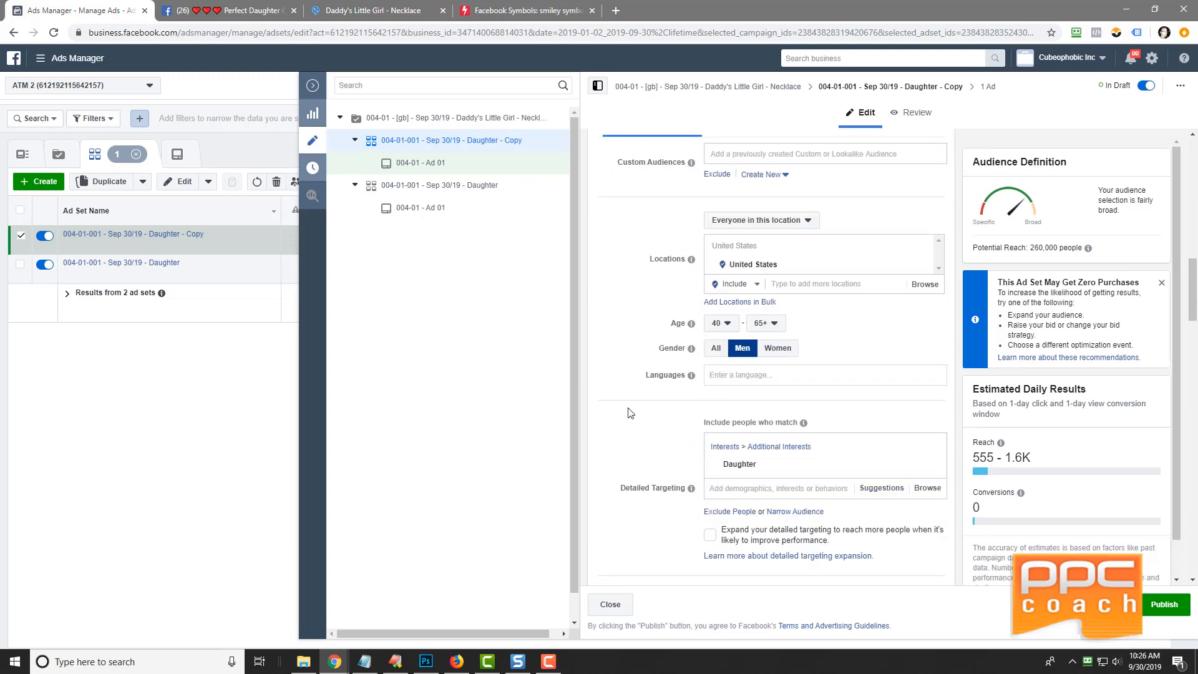
{"action": "scroll", "coordinate": [629, 413], "scroll_direction": "down", "scroll_amount": 2}
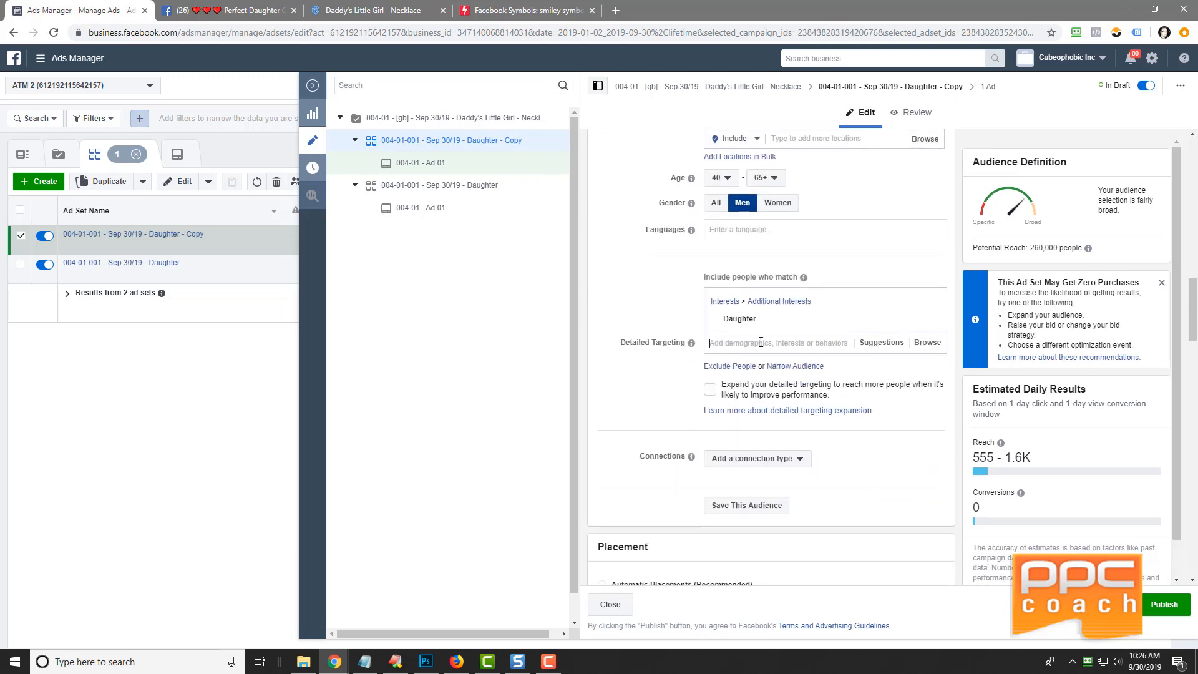
{"action": "left_click", "coordinate": [868, 347]}
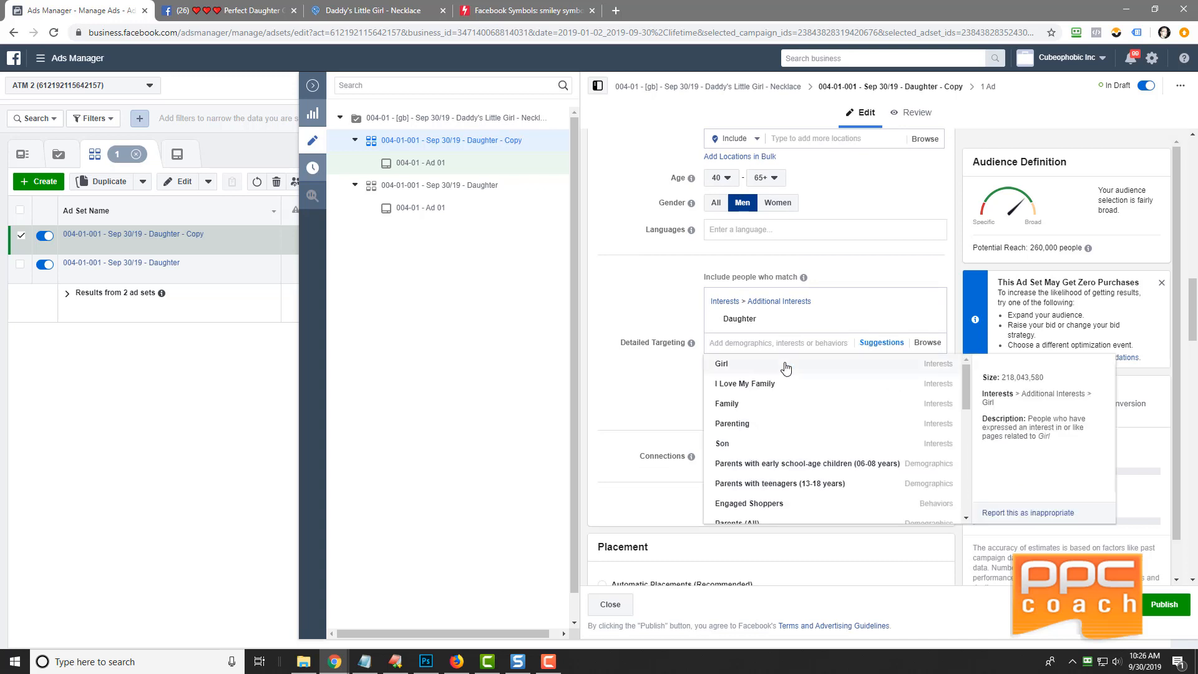
{"action": "left_click", "coordinate": [794, 403]}
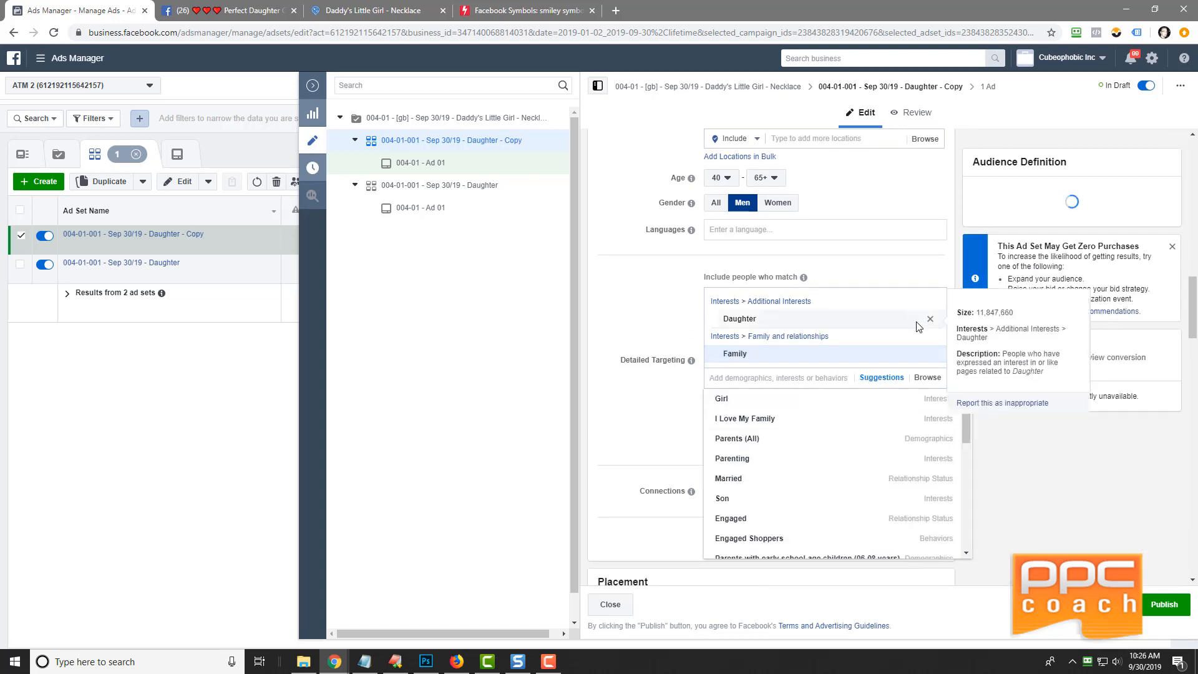
- Remove the Daughter interest from the copied ad set's detailed targeting and copy the name of the remaining Family interest
{"action": "left_click", "coordinate": [932, 319]}
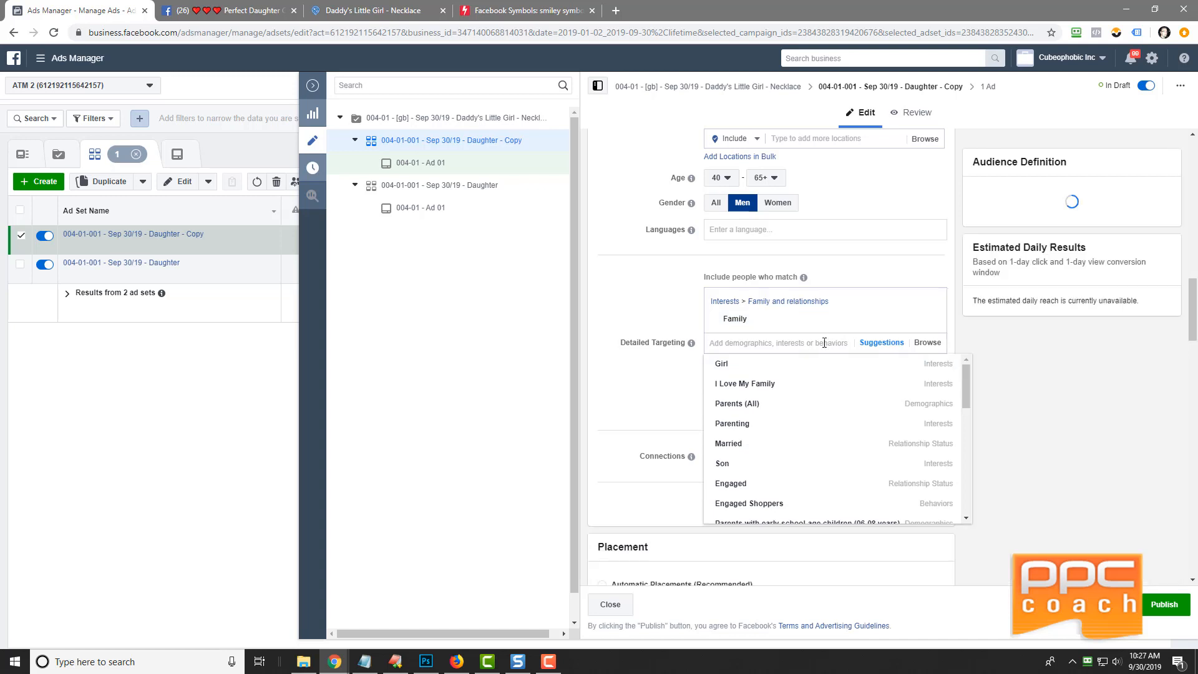
{"action": "right_click", "coordinate": [736, 321]}
{"action": "left_click", "coordinate": [749, 325]}
{"action": "left_click", "coordinate": [627, 293]}
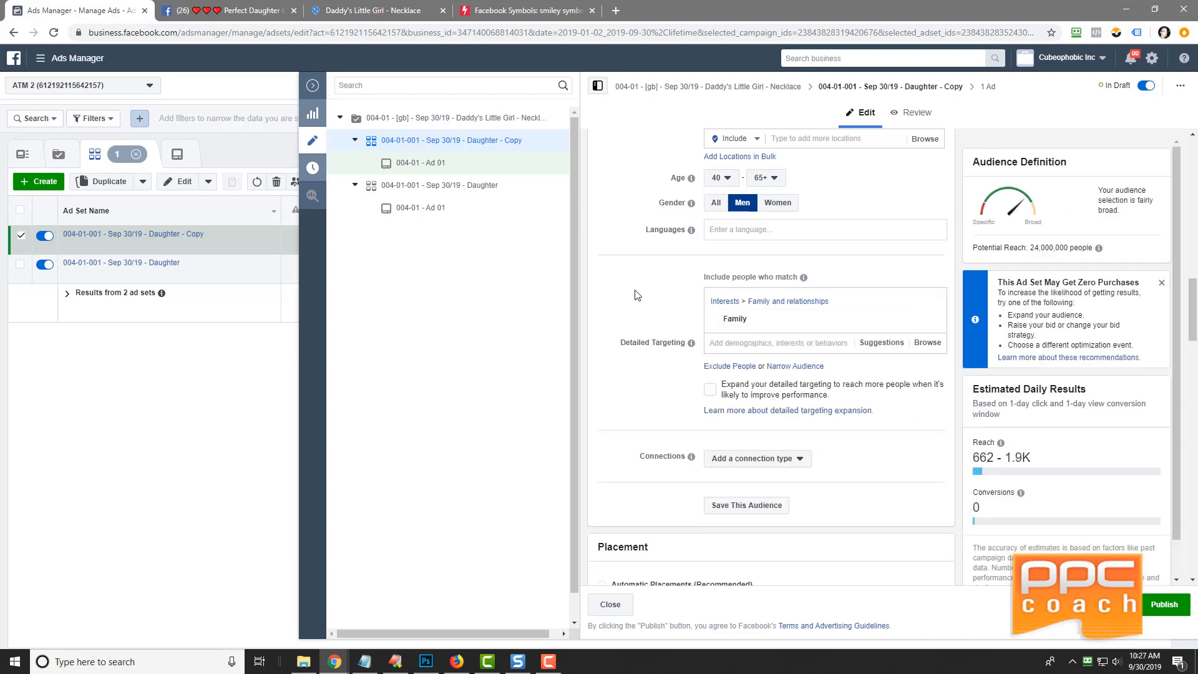
- Rename the copied ad set as 004-01-002 - Sep 30/19 - Family
{"action": "scroll", "coordinate": [673, 284], "scroll_direction": "up", "scroll_amount": 10}
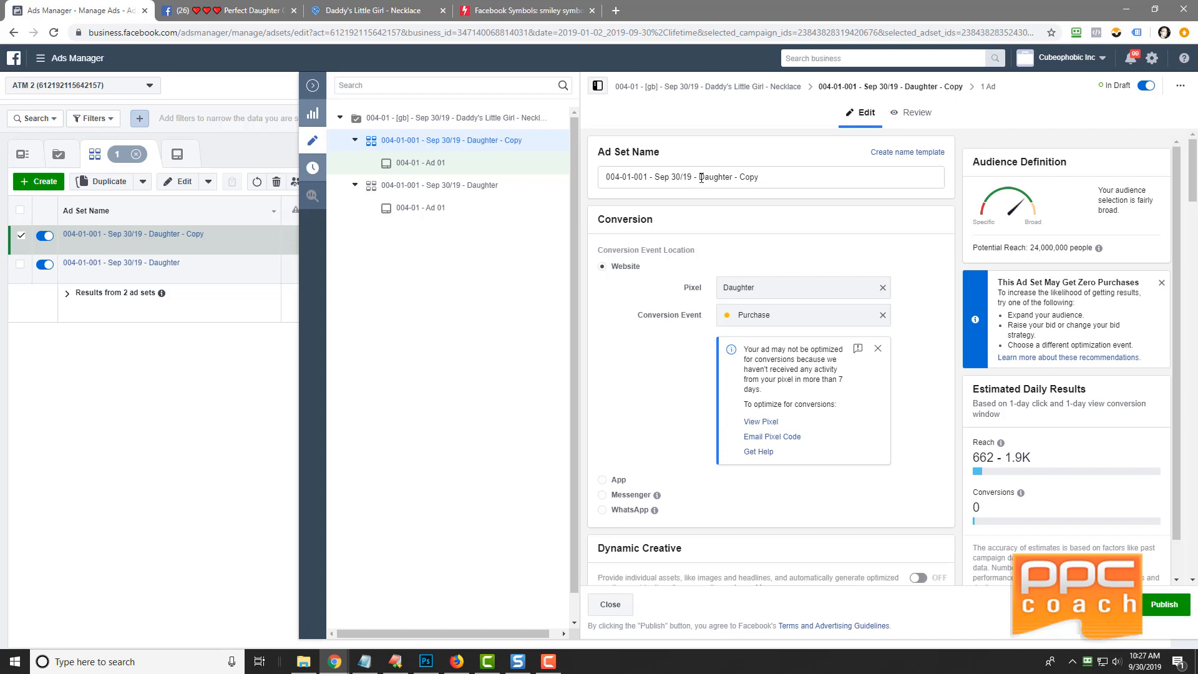
{"action": "left_click_drag", "start_coordinate": [702, 178], "coordinate": [773, 185]}
{"action": "right_click", "coordinate": [747, 182]}
{"action": "left_click", "coordinate": [780, 246]}
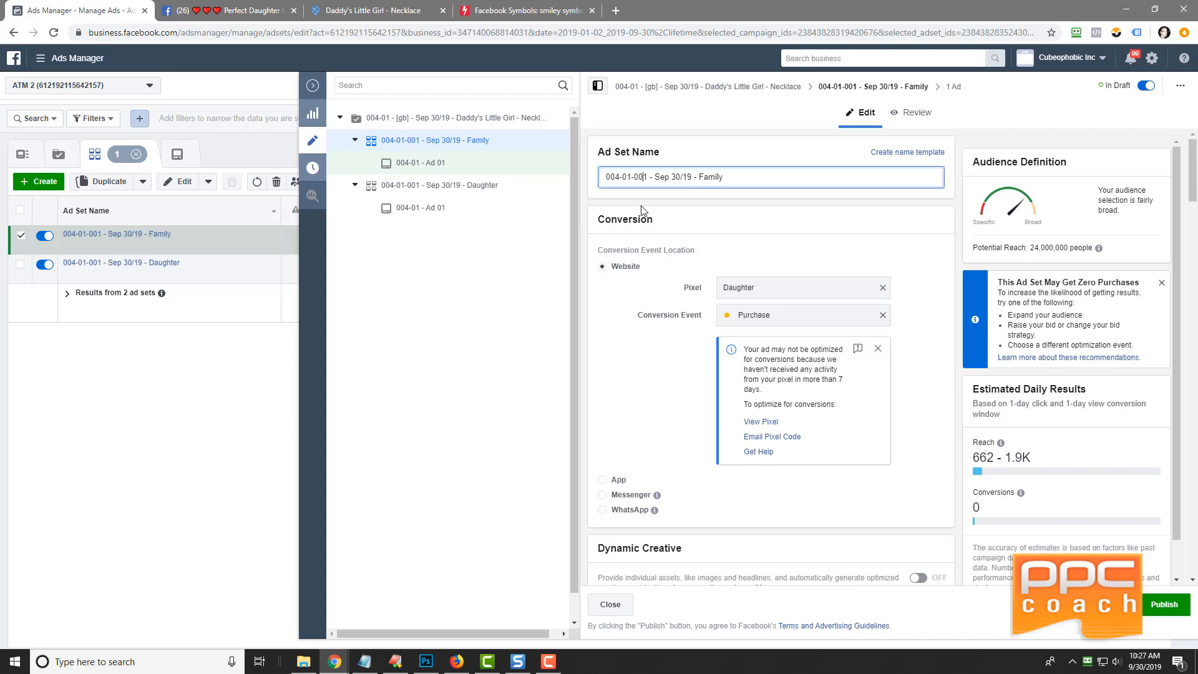
{"action": "key", "text": "BackSpace"}
{"action": "type", "text": "2"}
- Open Ad 01 of the Family ad set and copy the post ID from the Facebook post's web address
{"action": "left_click", "coordinate": [415, 165]}
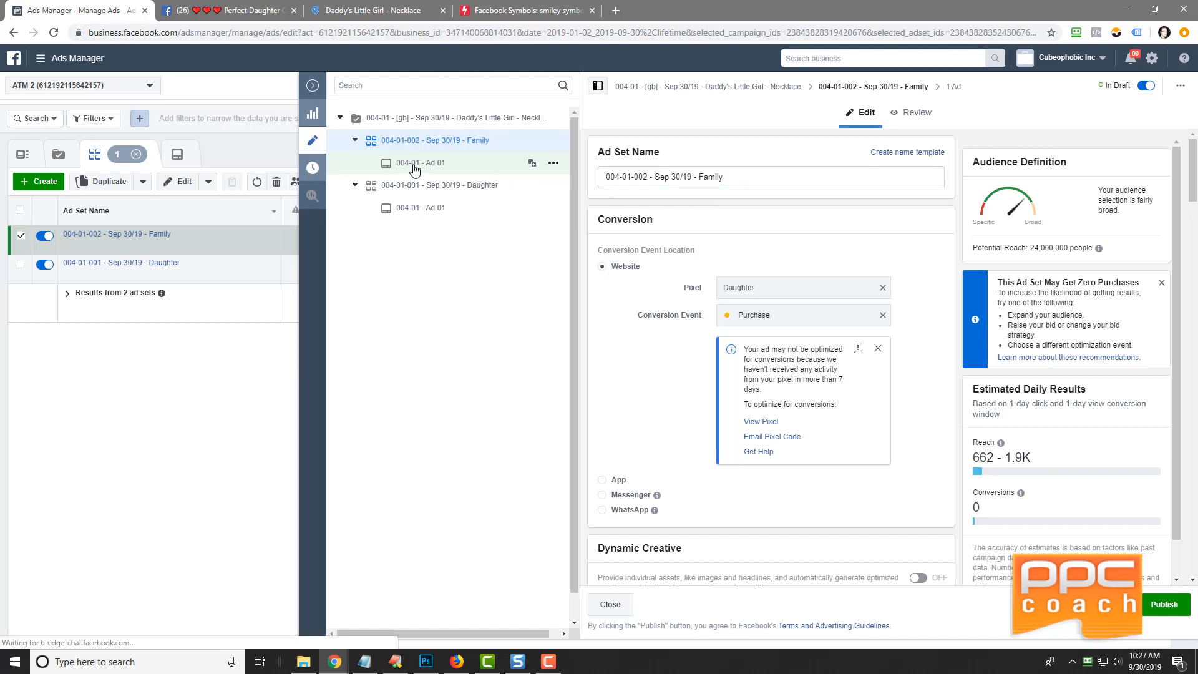
{"action": "left_click", "coordinate": [228, 10]}
{"action": "double_click", "coordinate": [342, 32]}
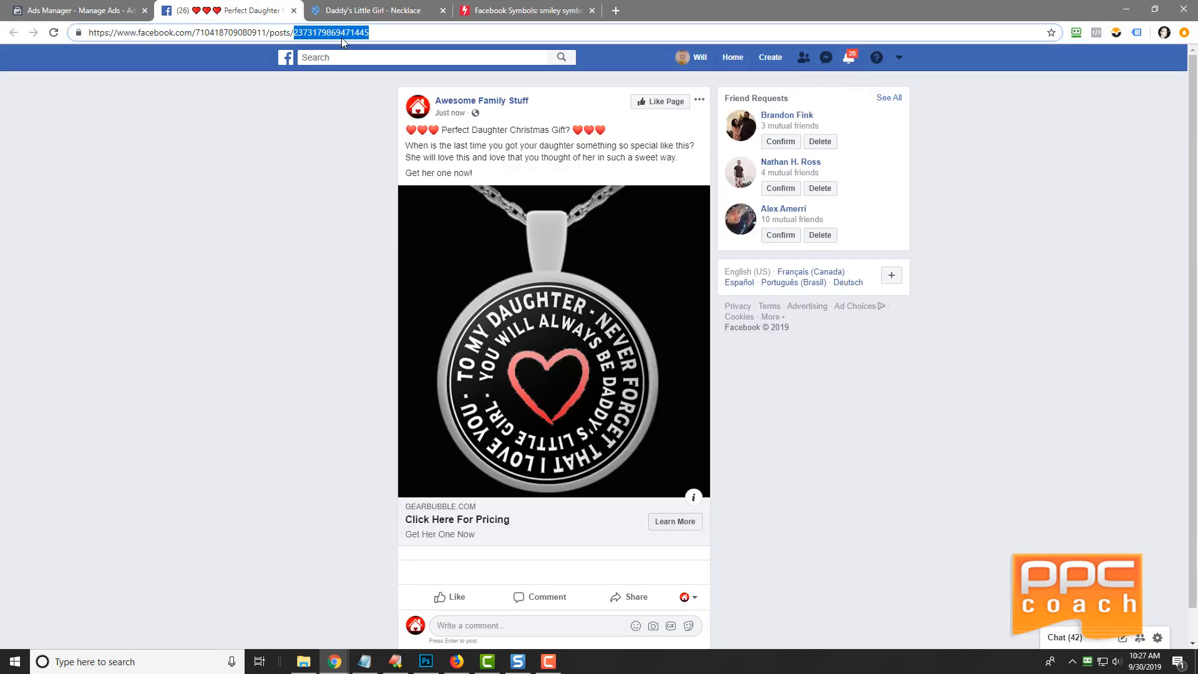
{"action": "right_click", "coordinate": [337, 35]}
{"action": "left_click", "coordinate": [374, 101]}
{"action": "left_click", "coordinate": [68, 9]}
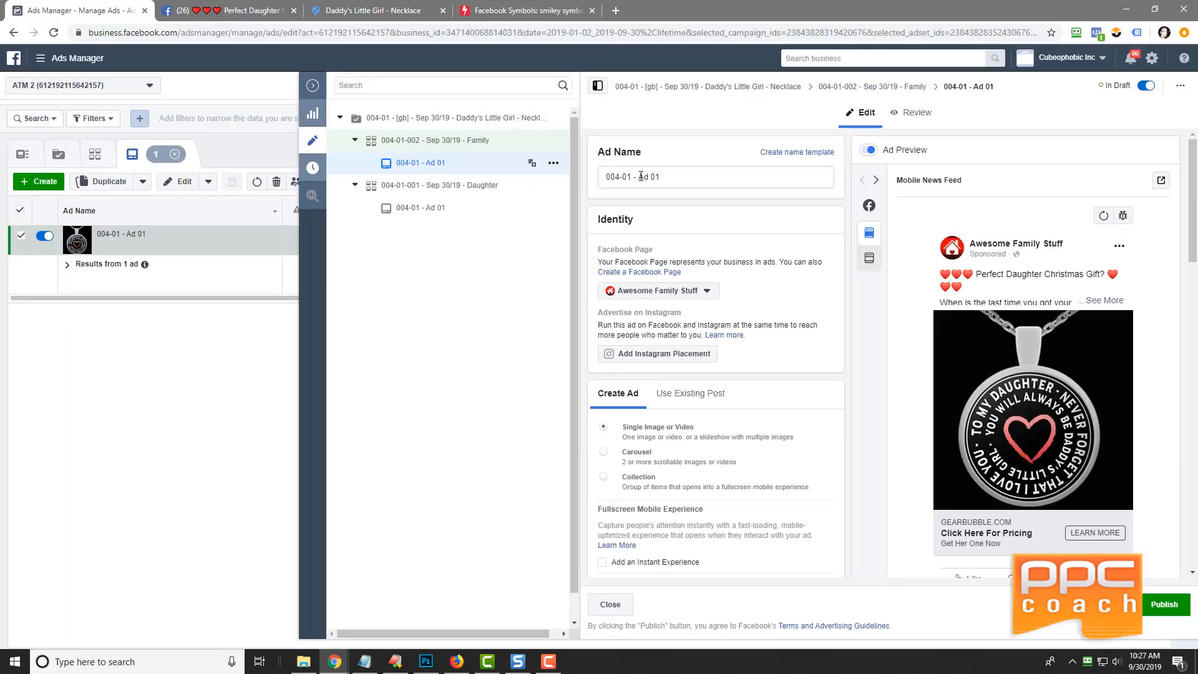
- Switch Ad 01 of the Family ad set to an existing post and submit the copied post ID
{"action": "left_click", "coordinate": [696, 396]}
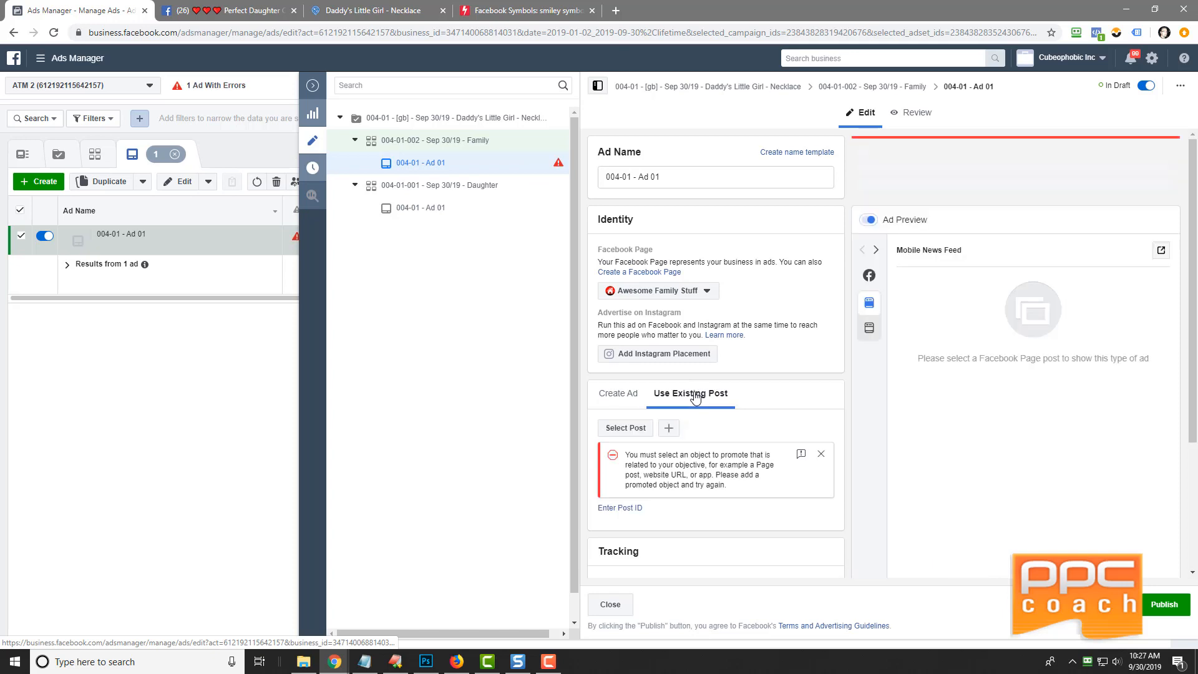
{"action": "left_click", "coordinate": [620, 508]}
{"action": "right_click", "coordinate": [622, 511]}
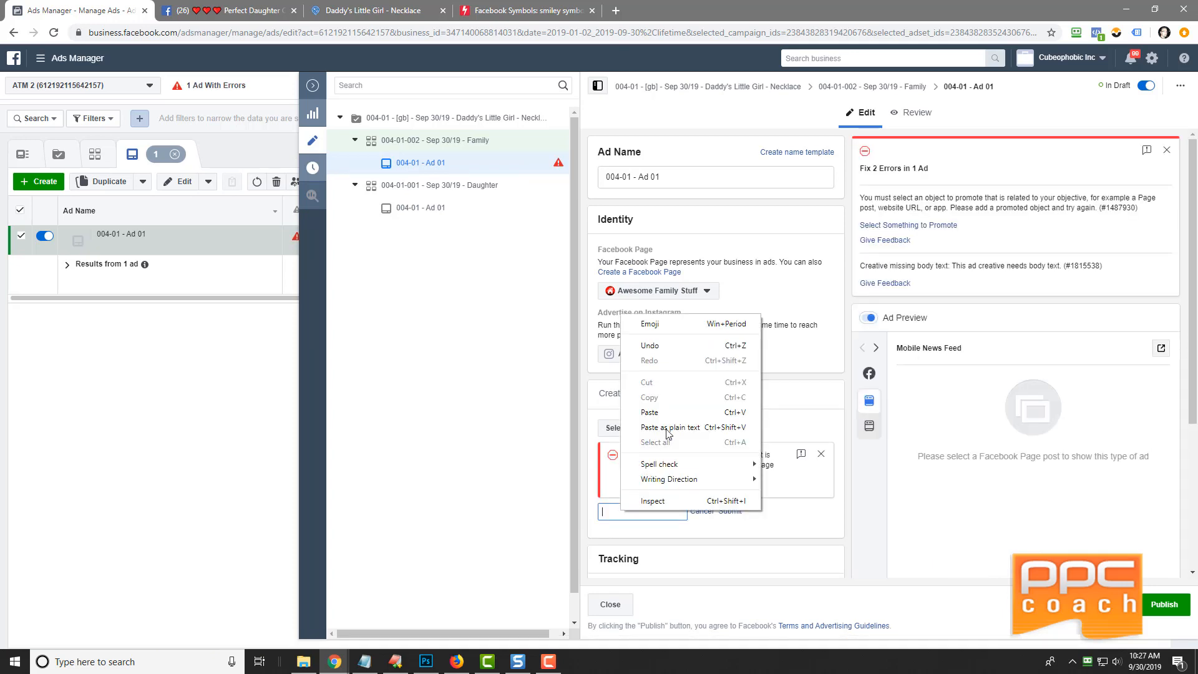
{"action": "left_click", "coordinate": [666, 428]}
{"action": "left_click", "coordinate": [729, 512]}
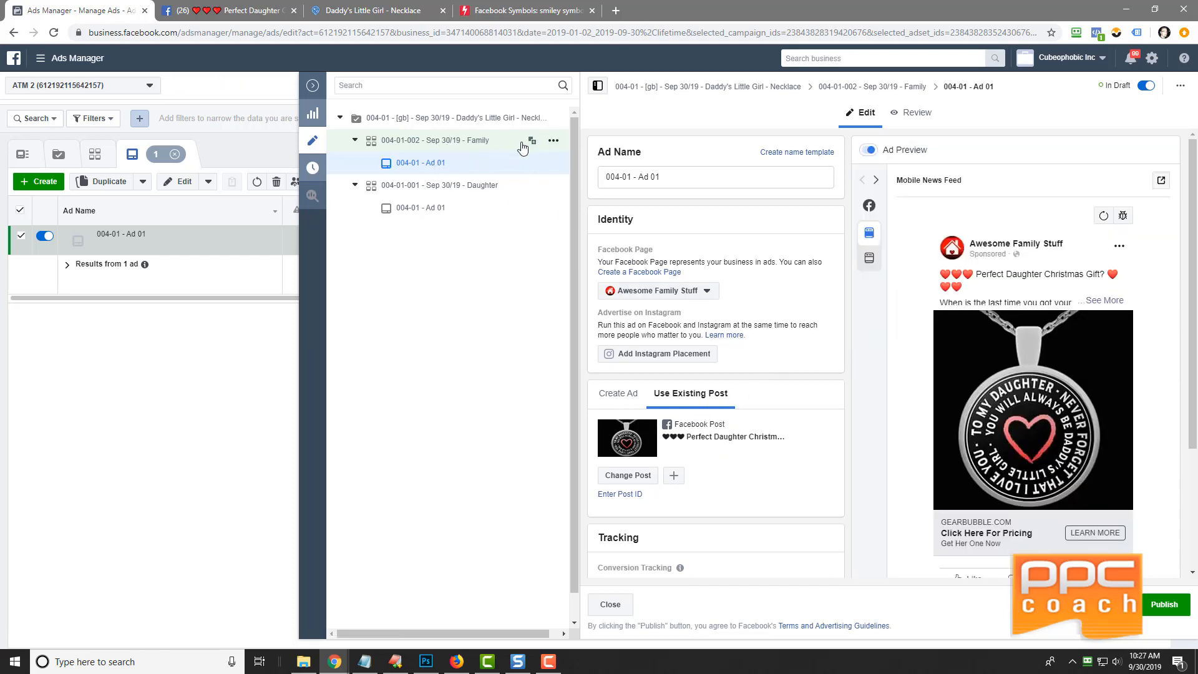
- Quickly duplicate the Family ad set and replace the copy's Family interest with the suggested Parents (All) demographic
{"action": "left_click", "coordinate": [474, 143]}
{"action": "left_click", "coordinate": [553, 139]}
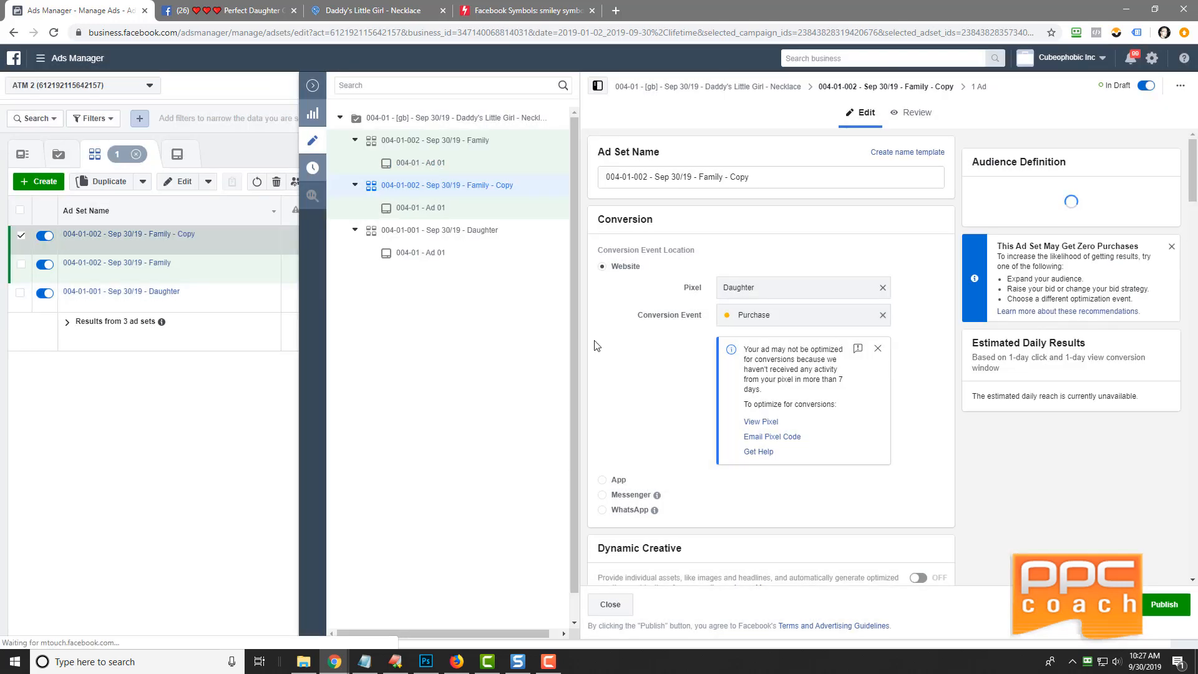
{"action": "scroll", "coordinate": [596, 345], "scroll_direction": "down", "scroll_amount": 4}
{"action": "scroll", "coordinate": [596, 345], "scroll_direction": "down", "scroll_amount": 8}
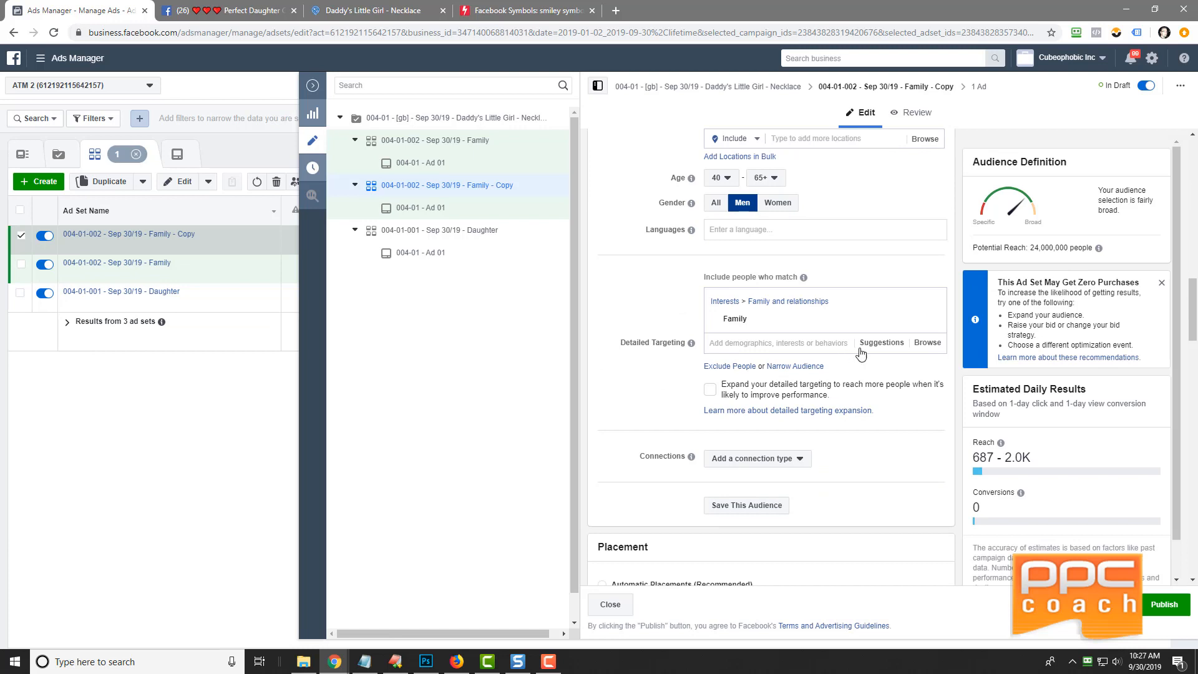
{"action": "left_click", "coordinate": [872, 347]}
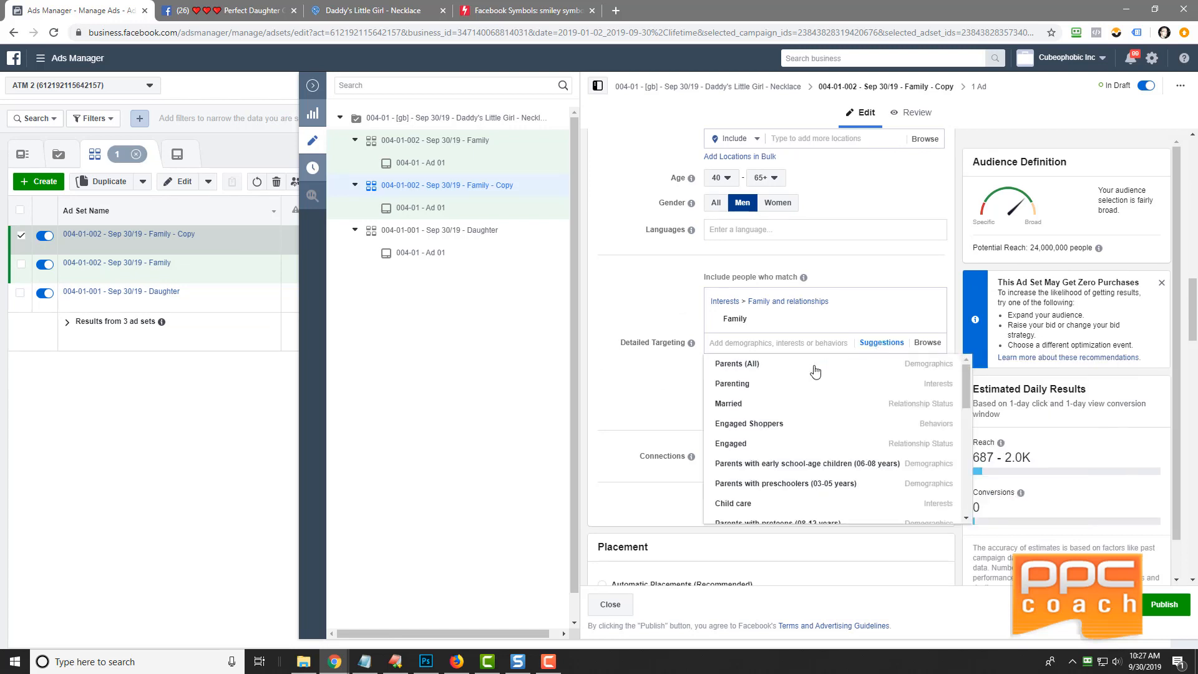
{"action": "left_click", "coordinate": [758, 368]}
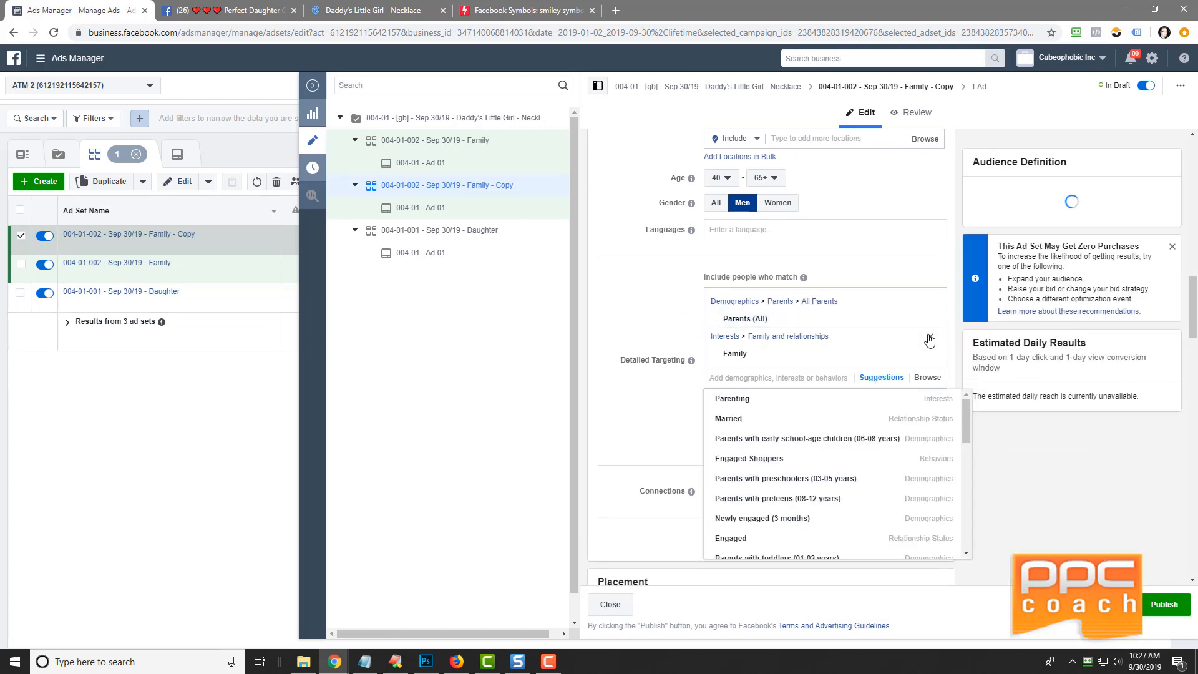
{"action": "left_click", "coordinate": [928, 337]}
- Rename the copied ad set as 004-01-003 - Sep 30/19 - Parents (All), reusing the name of its targeting entry
{"action": "mouse_move", "coordinate": [746, 325]}
{"action": "left_click_drag", "start_coordinate": [724, 320], "coordinate": [775, 318]}
{"action": "right_click", "coordinate": [761, 325]}
{"action": "left_click", "coordinate": [780, 332]}
{"action": "left_click", "coordinate": [660, 317]}
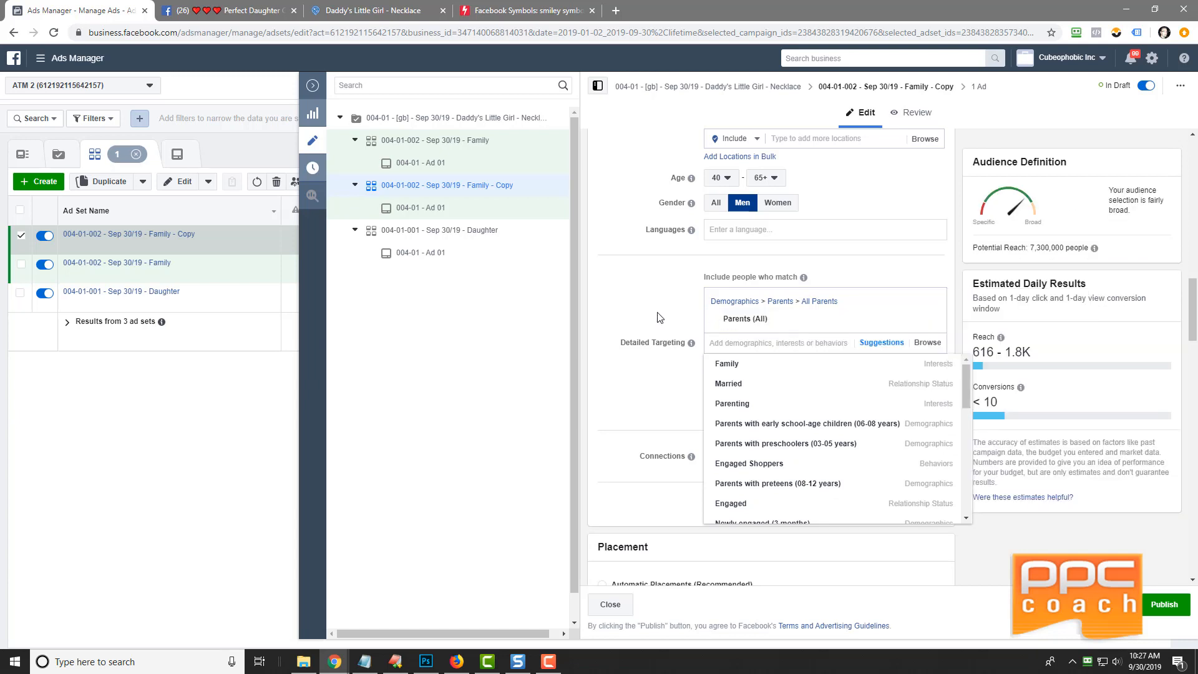
{"action": "scroll", "coordinate": [731, 240], "scroll_direction": "up", "scroll_amount": 15}
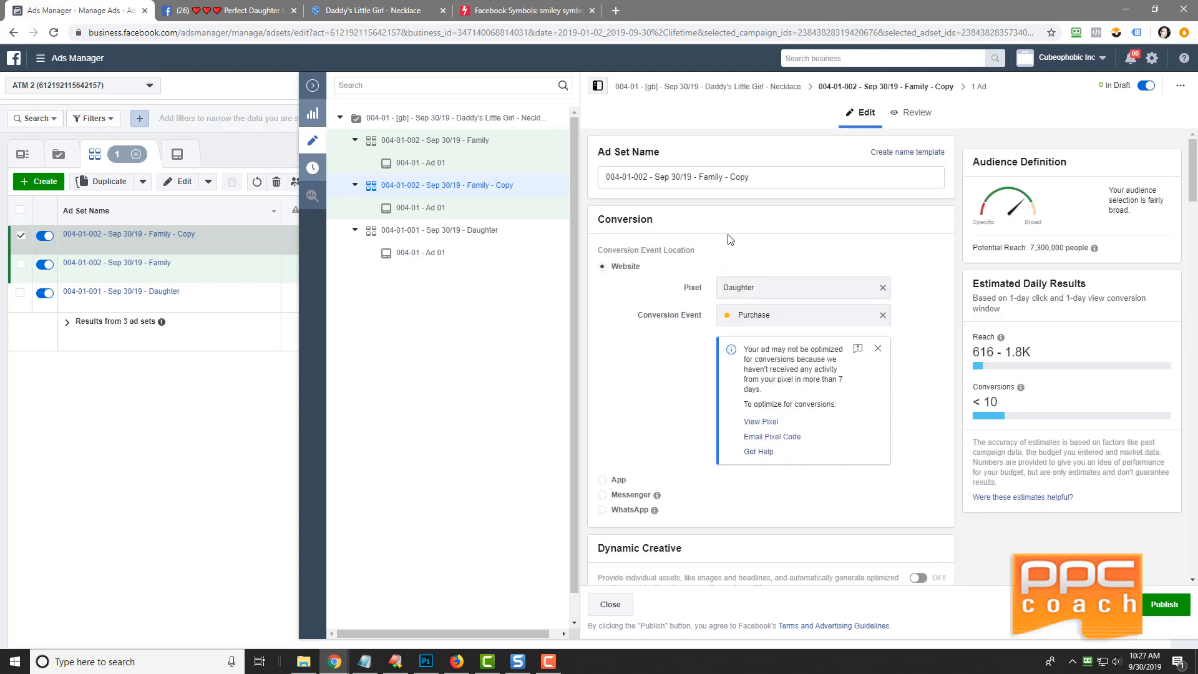
{"action": "left_click_drag", "start_coordinate": [699, 178], "coordinate": [749, 179]}
{"action": "right_click", "coordinate": [731, 178]}
{"action": "left_click", "coordinate": [704, 178]}
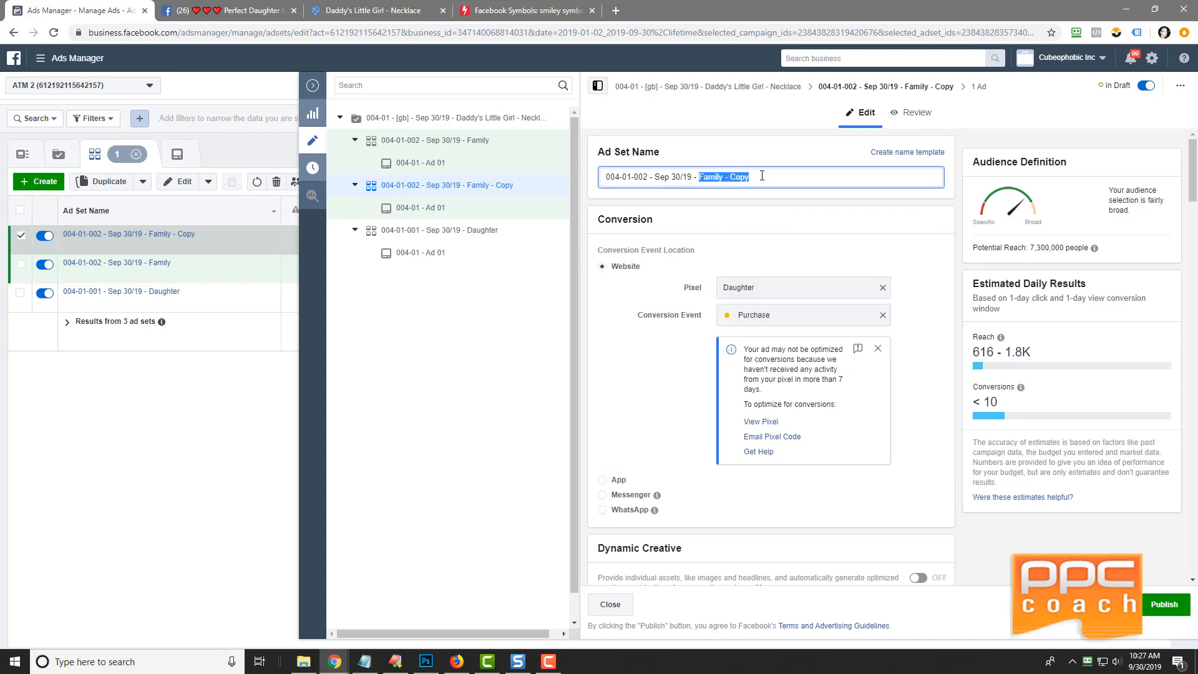
{"action": "right_click", "coordinate": [739, 181]}
{"action": "left_click", "coordinate": [768, 240]}
{"action": "left_click", "coordinate": [649, 184]}
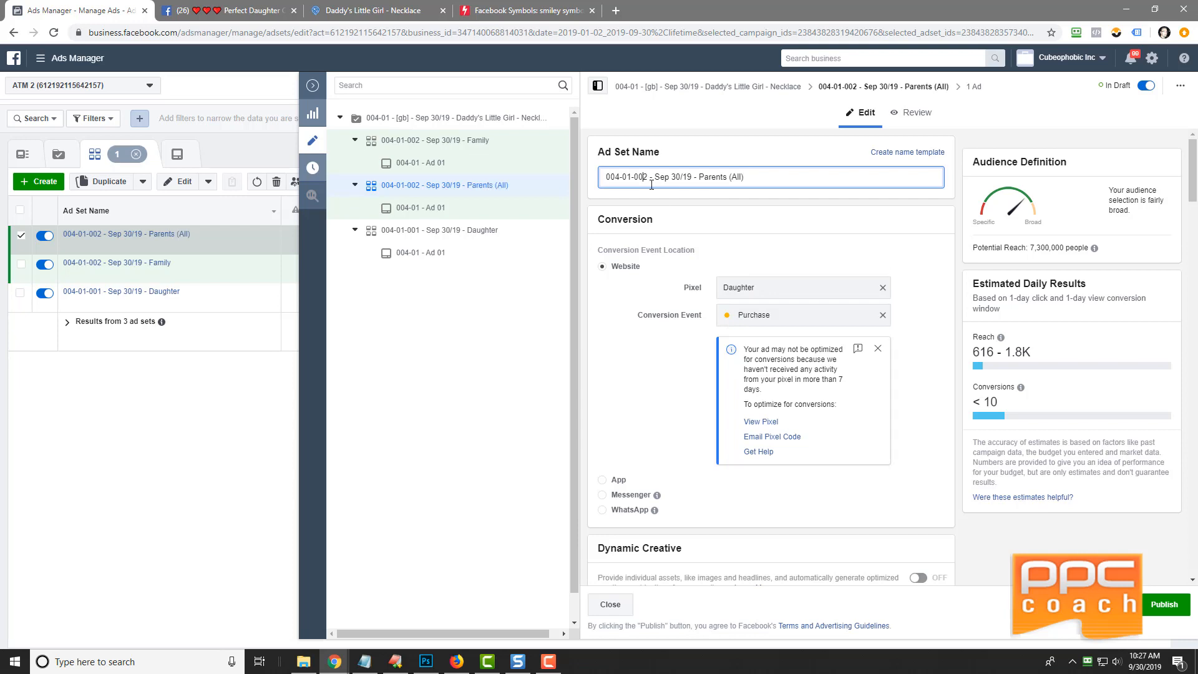
{"action": "key", "text": "BackSpace"}
{"action": "type", "text": "3"}
- Quickly duplicate the Parents (All) ad set and replace the copy's Parents (All) targeting with the suggested Parenting interest
{"action": "left_click", "coordinate": [549, 185]}
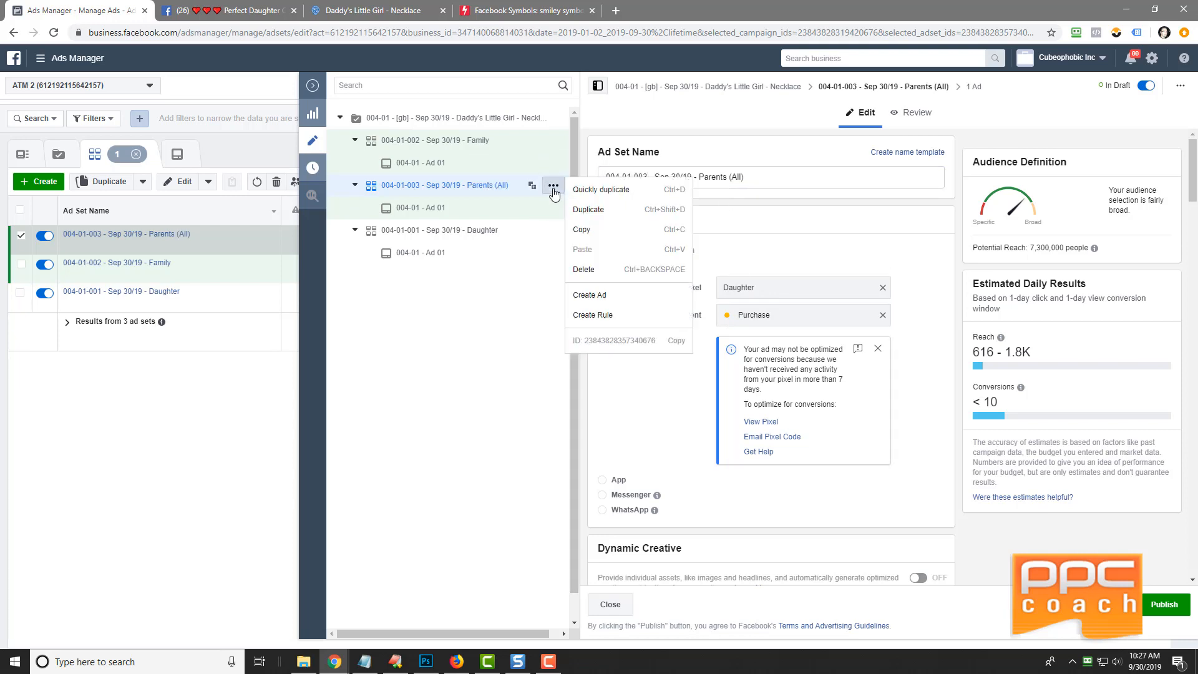
{"action": "left_click", "coordinate": [593, 190]}
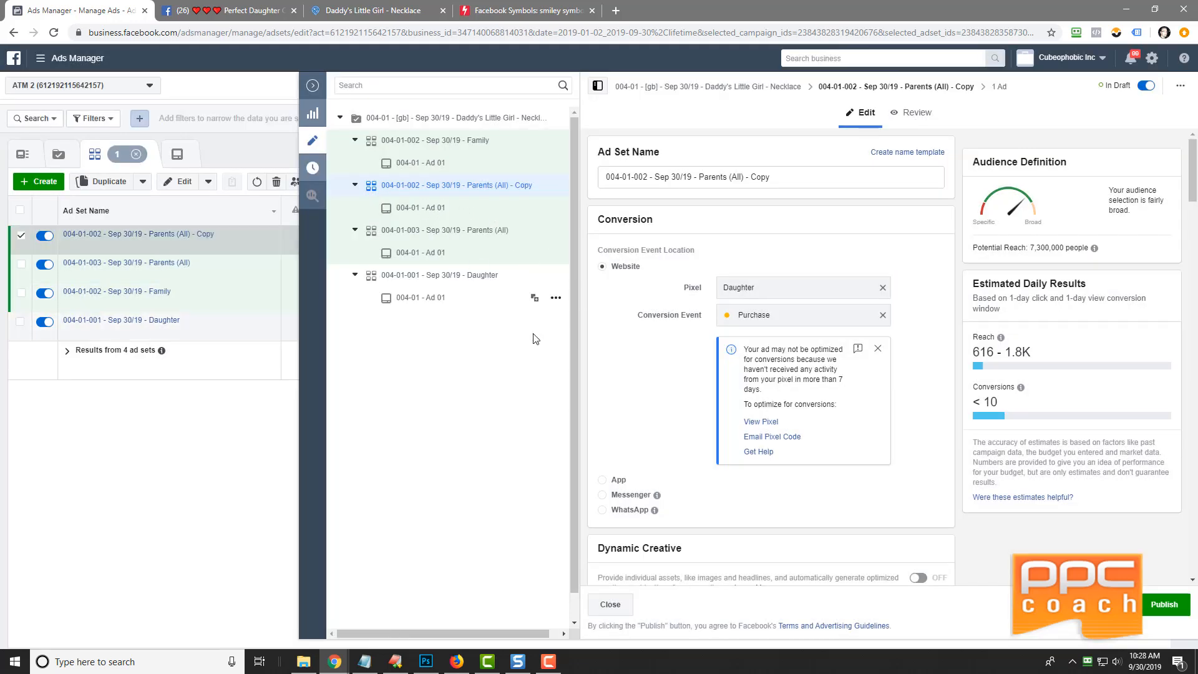
{"action": "scroll", "coordinate": [612, 468], "scroll_direction": "down", "scroll_amount": 10}
{"action": "scroll", "coordinate": [628, 451], "scroll_direction": "down", "scroll_amount": 6}
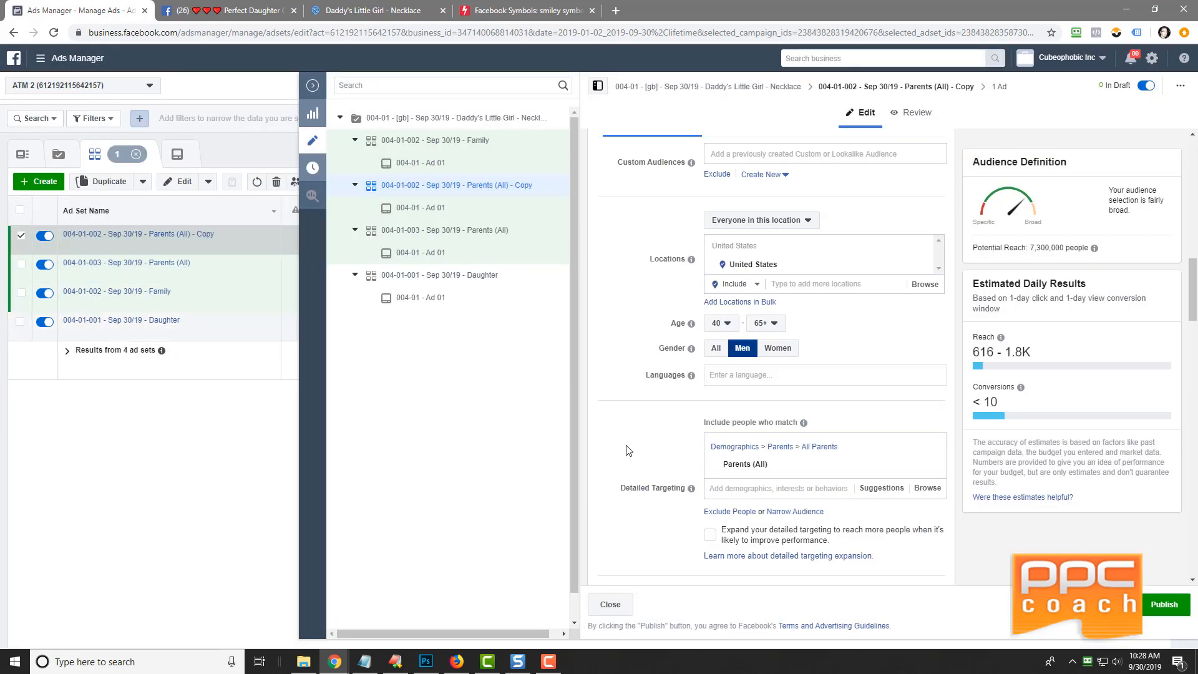
{"action": "left_click", "coordinate": [866, 345]}
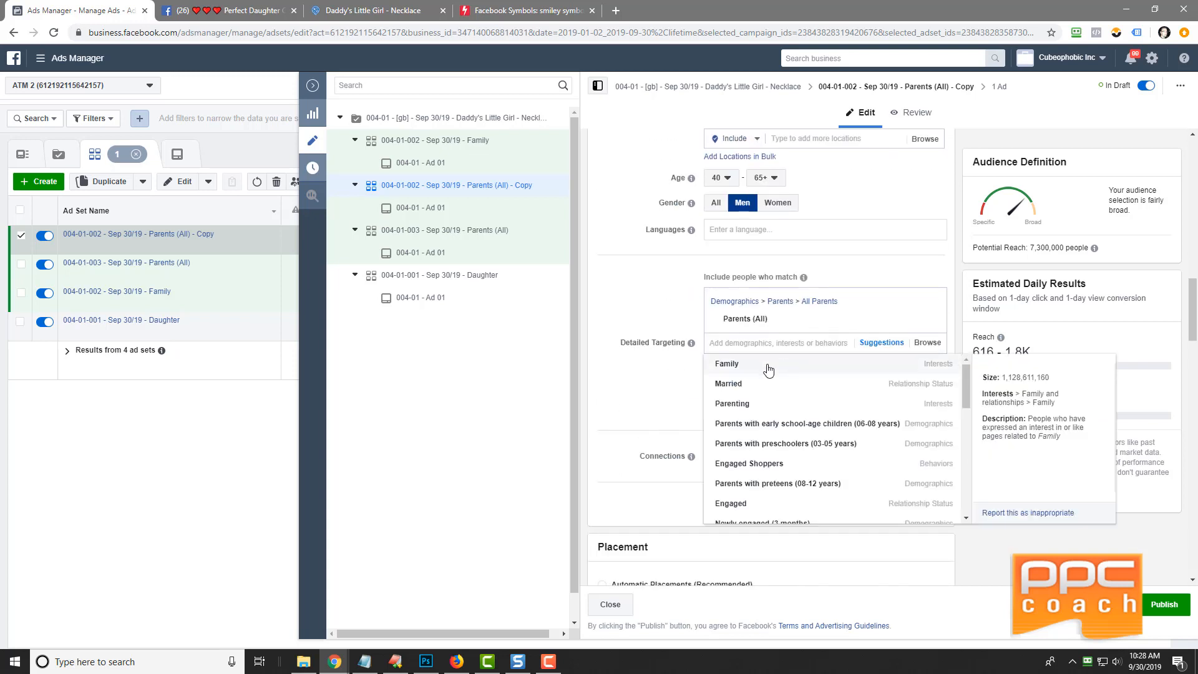
{"action": "left_click", "coordinate": [767, 406]}
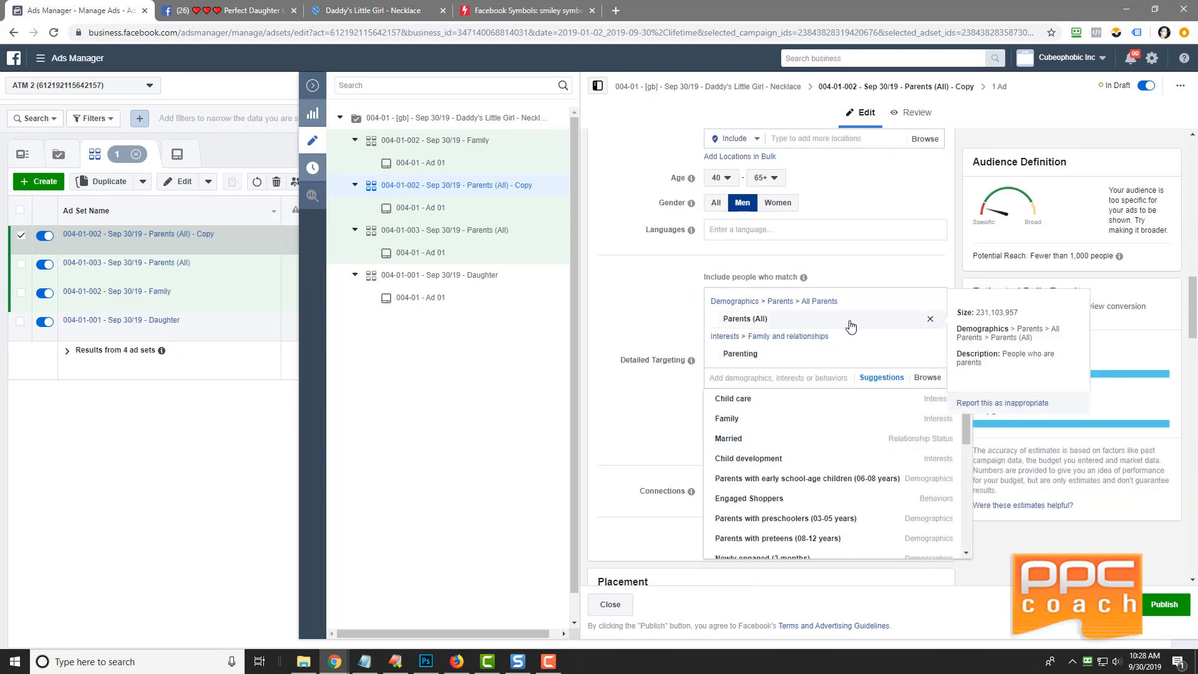
{"action": "left_click", "coordinate": [931, 320]}
- Rename the copied ad set as 004-01-004 - Sep 30/19 - Parenting, reusing the name of its targeted interest
{"action": "double_click", "coordinate": [740, 319]}
{"action": "right_click", "coordinate": [741, 322]}
{"action": "left_click", "coordinate": [764, 334]}
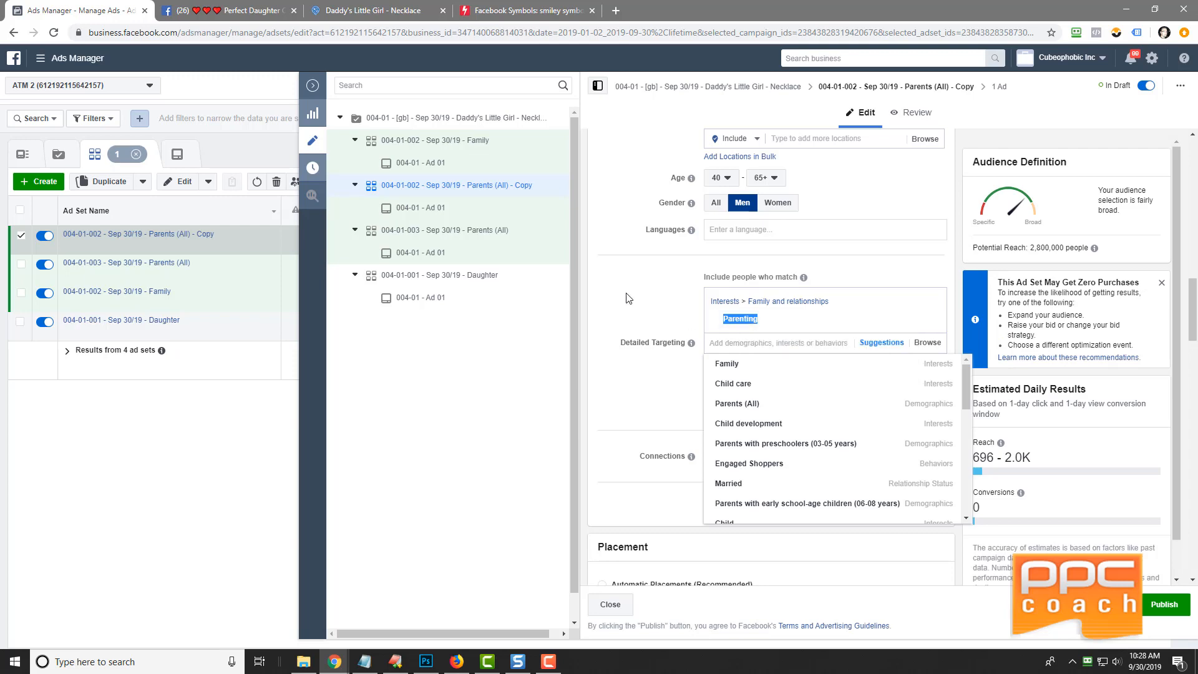
{"action": "left_click", "coordinate": [626, 297]}
{"action": "scroll", "coordinate": [687, 209], "scroll_direction": "up", "scroll_amount": 10}
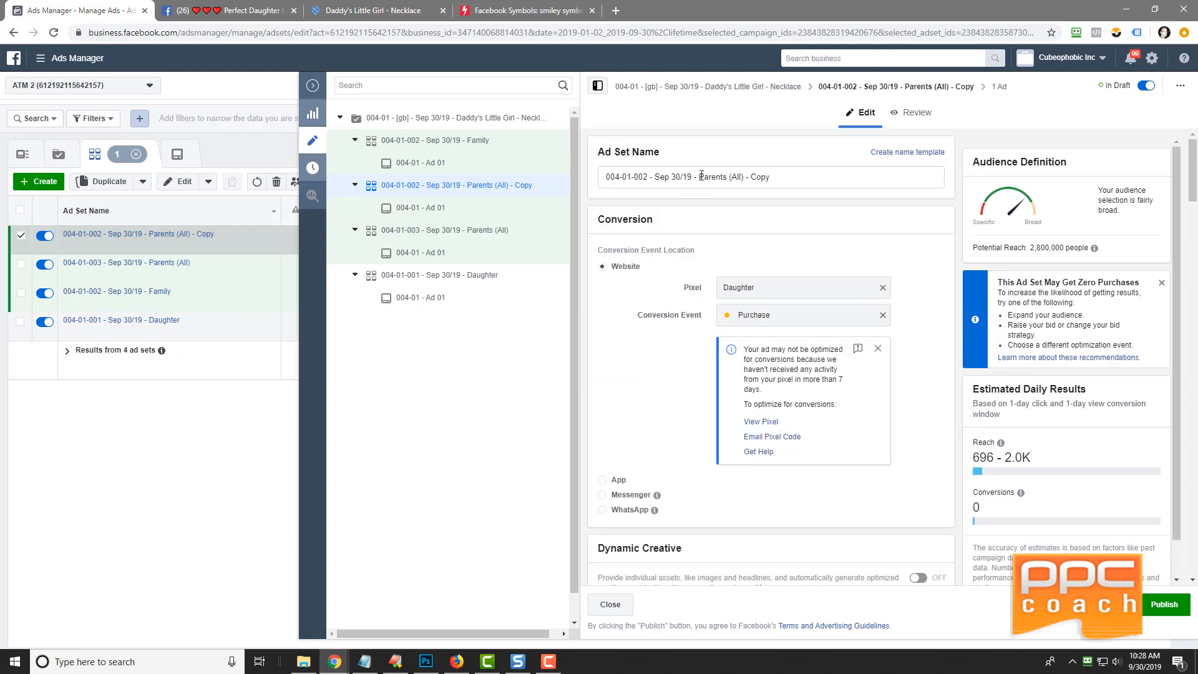
{"action": "left_click_drag", "start_coordinate": [700, 176], "coordinate": [774, 178]}
{"action": "right_click", "coordinate": [749, 175]}
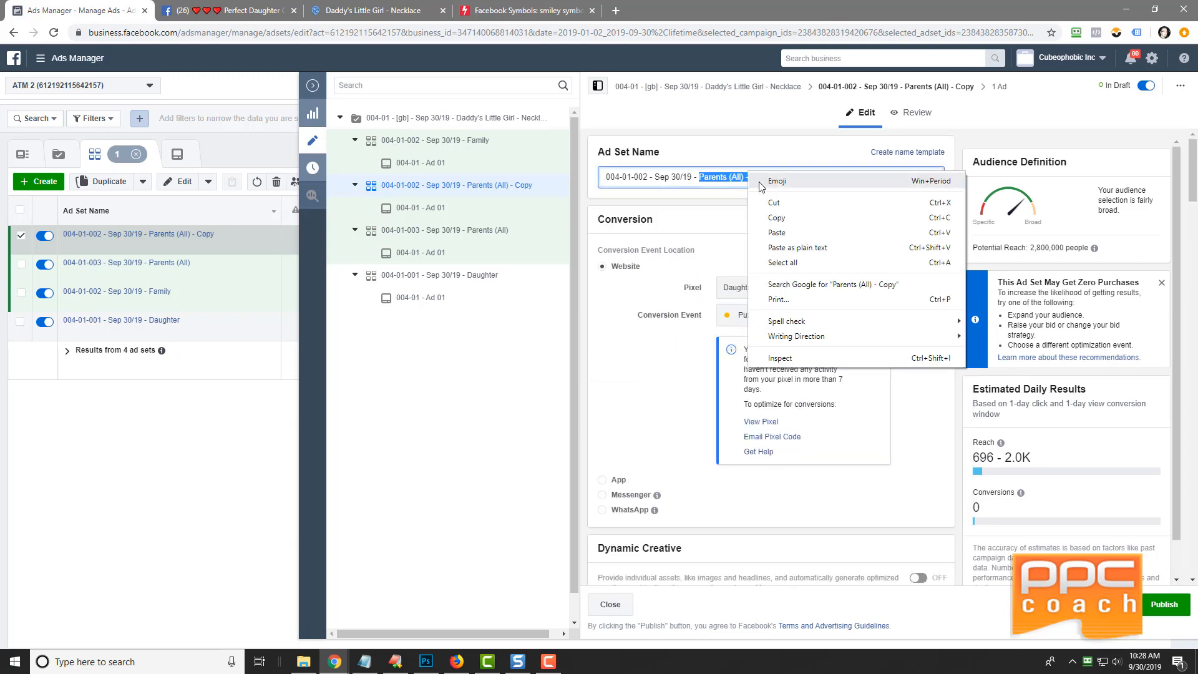
{"action": "left_click", "coordinate": [778, 233]}
{"action": "key", "text": "BackSpace"}
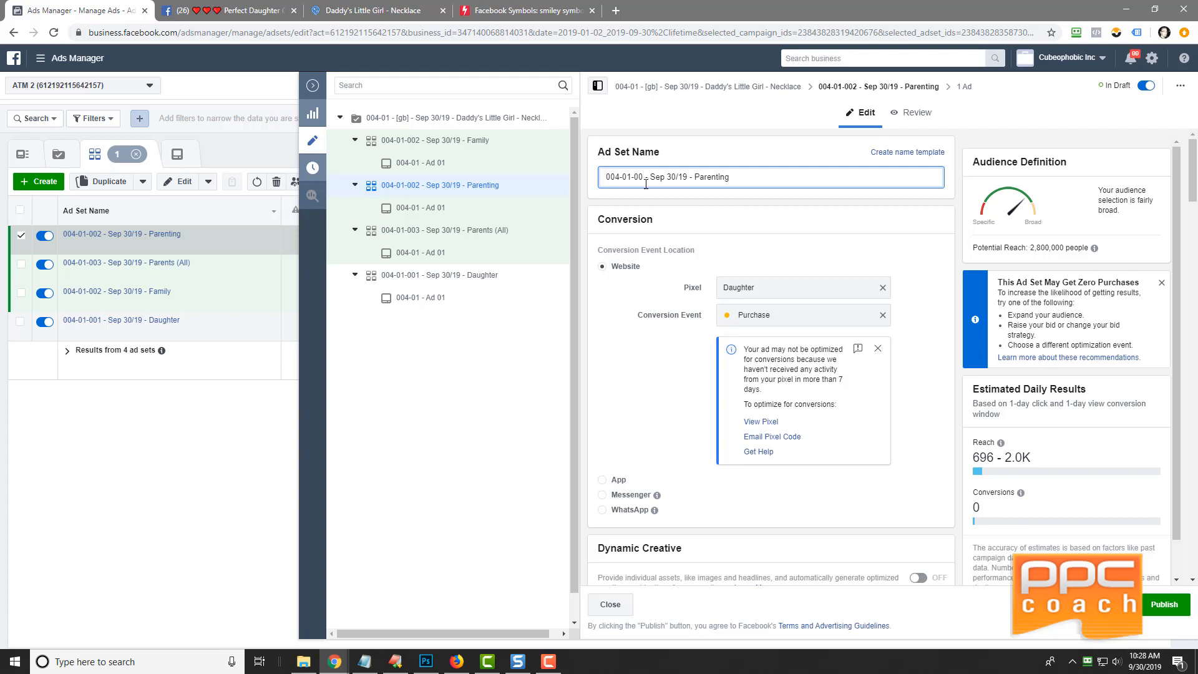
{"action": "type", "text": "3"}
{"action": "left_click", "coordinate": [715, 208]}
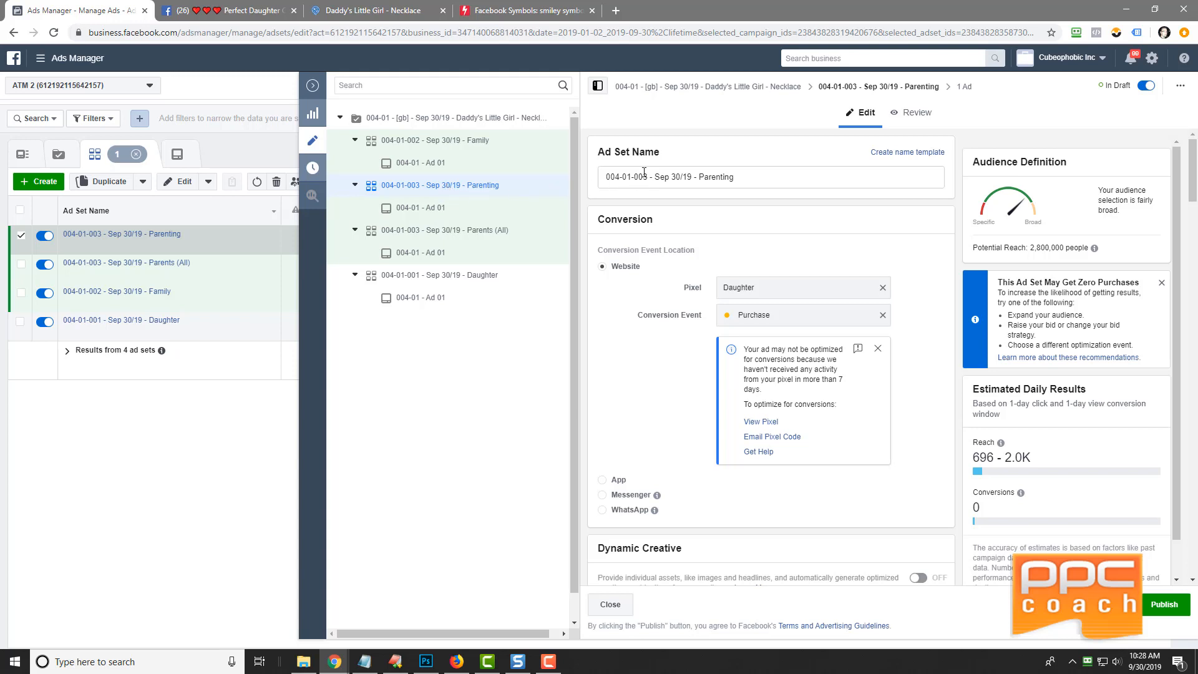
{"action": "left_click_drag", "start_coordinate": [643, 176], "coordinate": [649, 178]}
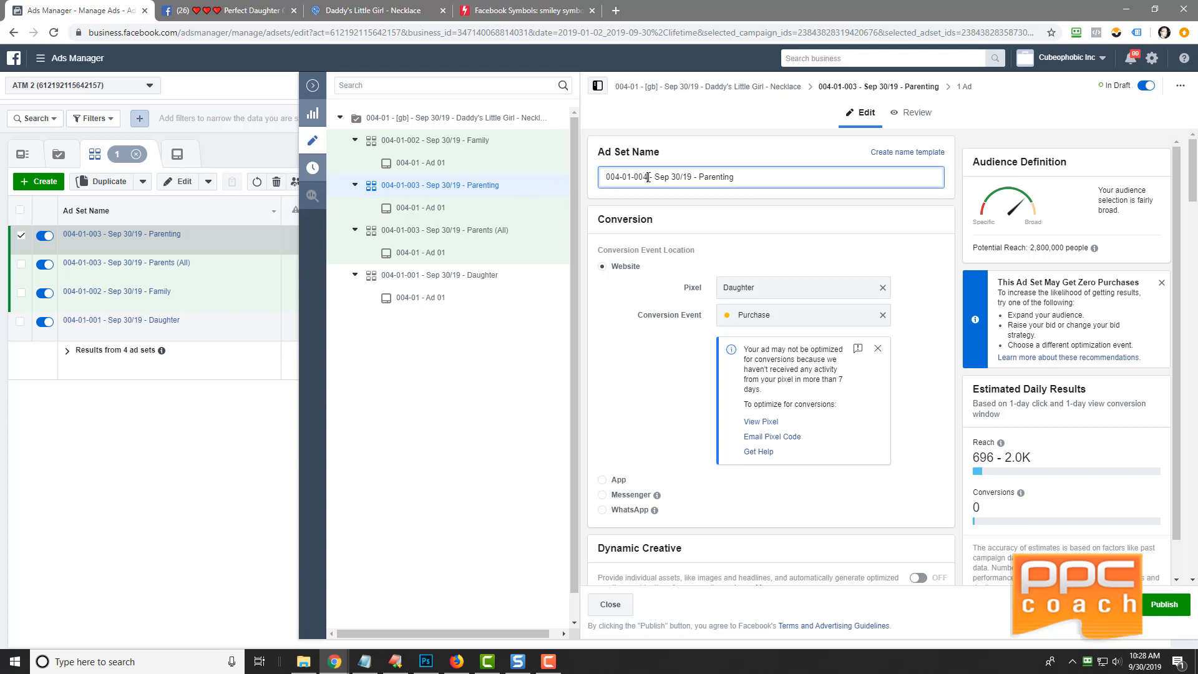
{"action": "left_click", "coordinate": [739, 215]}
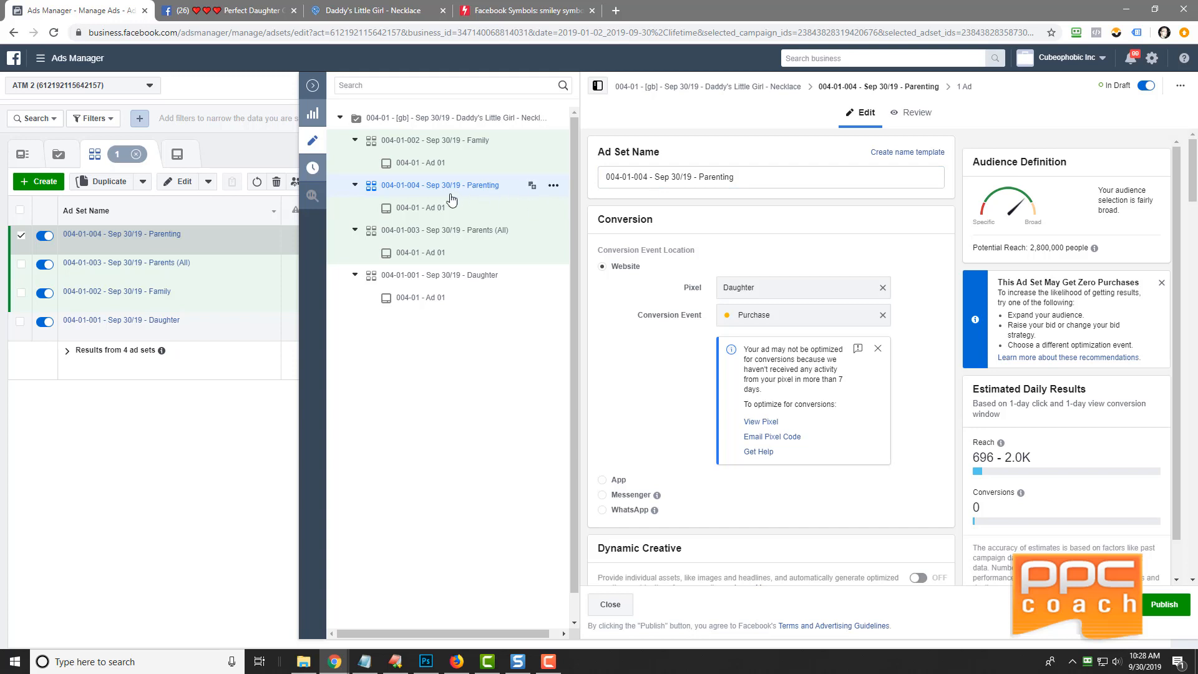
- Check which post Ad 01 of the Parenting ad set uses, and quickly duplicate the Parenting ad set
{"action": "left_click", "coordinate": [445, 212]}
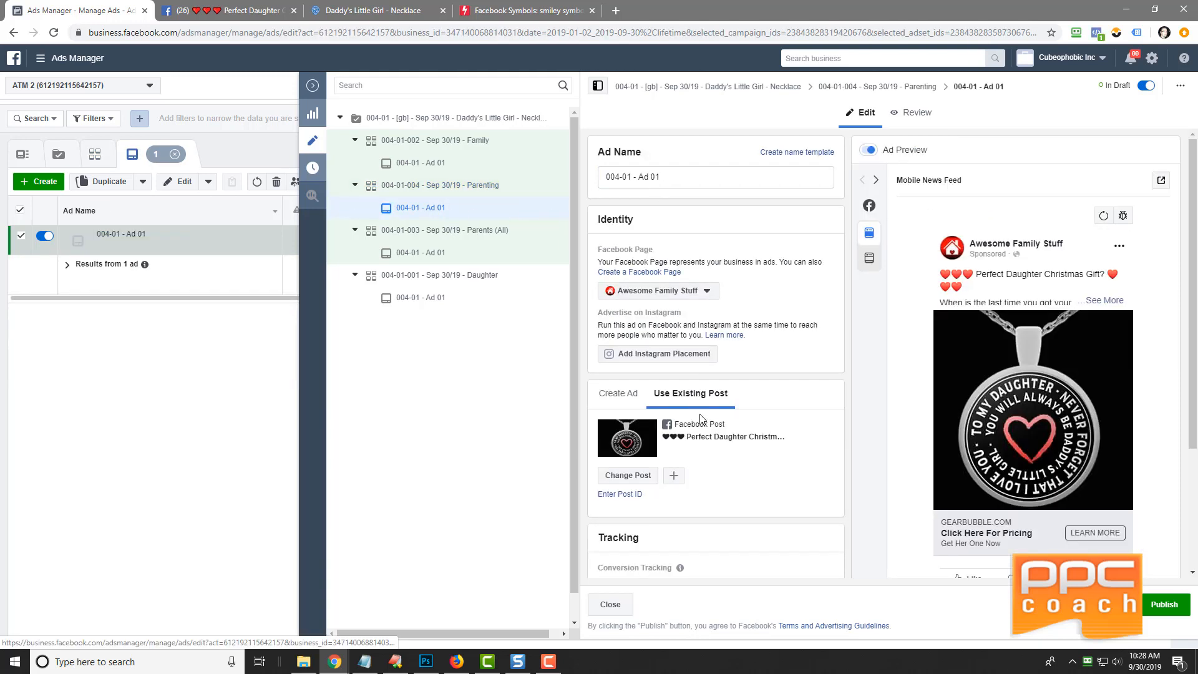
{"action": "left_click", "coordinate": [422, 186]}
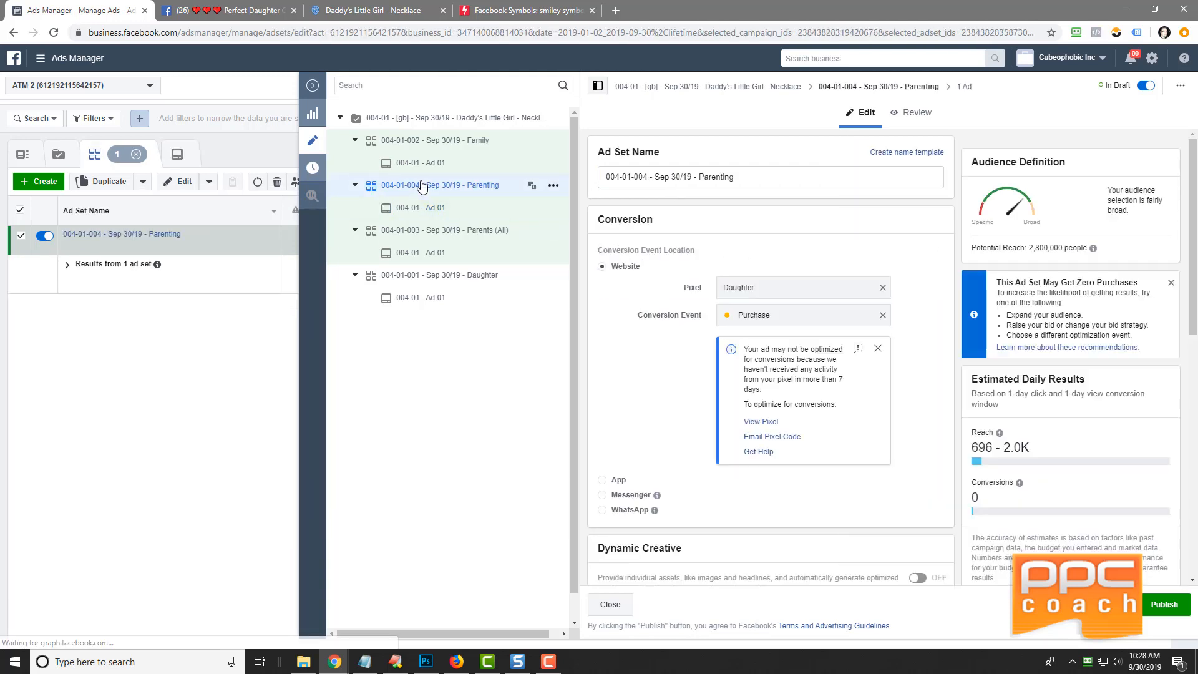
{"action": "left_click", "coordinate": [554, 185]}
{"action": "left_click", "coordinate": [578, 192]}
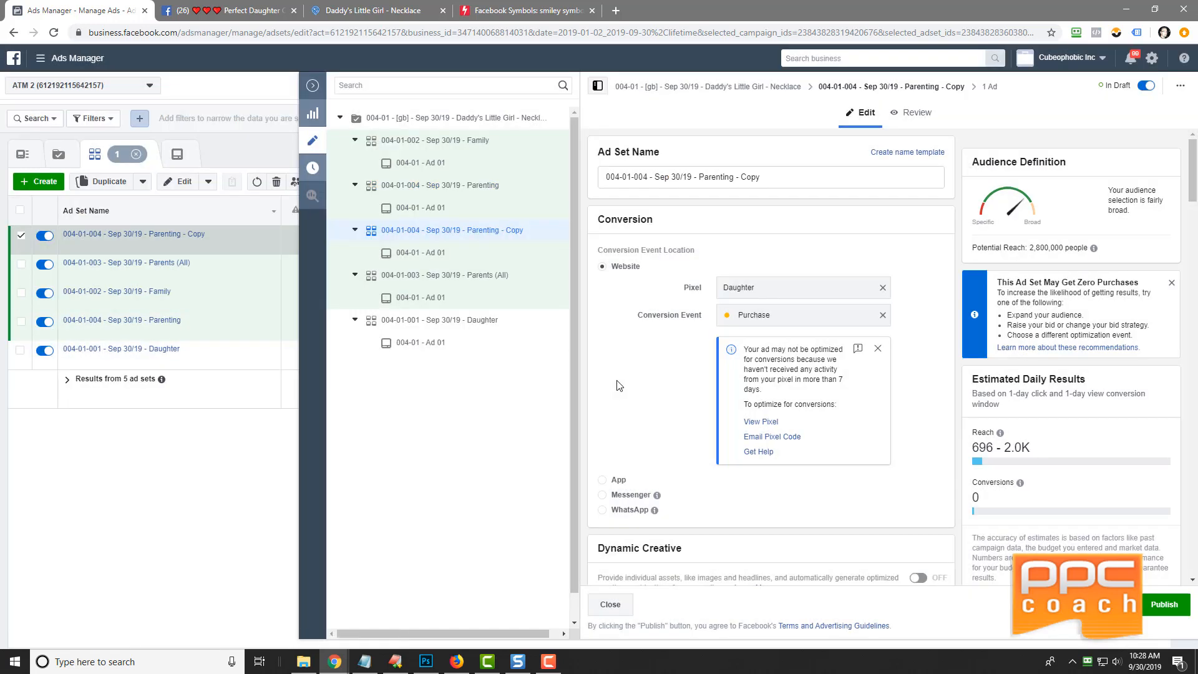
- Replace the Parenting interest in the copied ad set's detailed targeting with the suggested Engaged Shoppers behavior
{"action": "scroll", "coordinate": [619, 386], "scroll_direction": "down", "scroll_amount": 15}
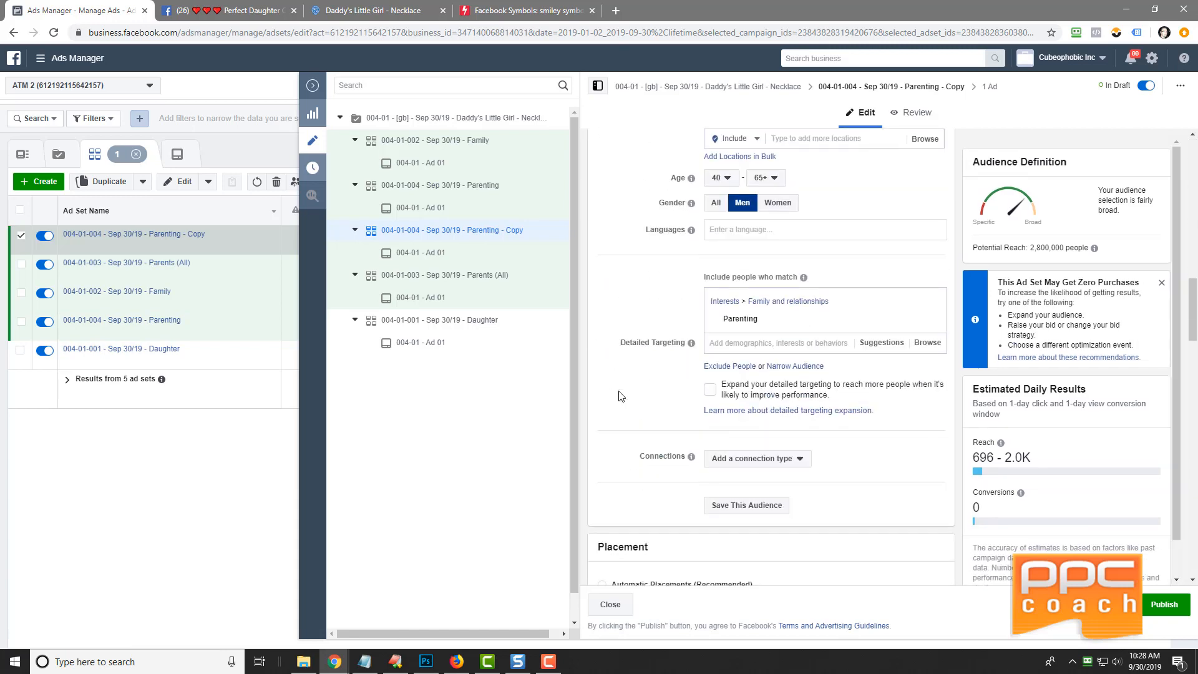
{"action": "left_click", "coordinate": [879, 343]}
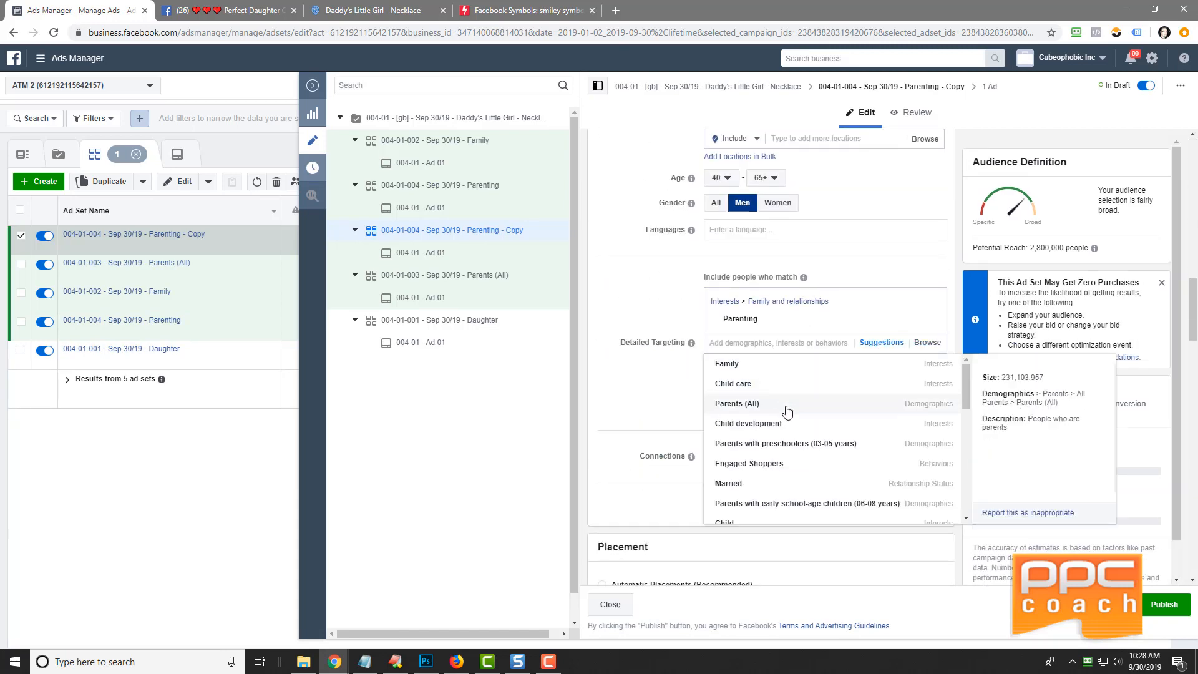
{"action": "left_click", "coordinate": [805, 474]}
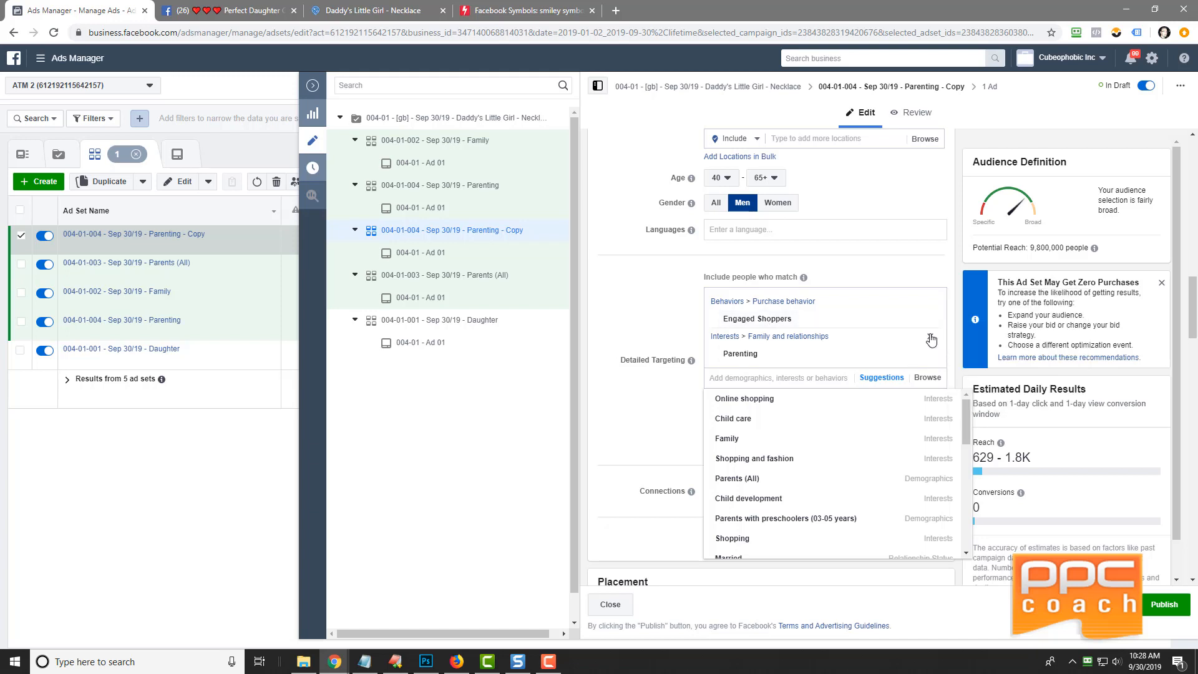
{"action": "left_click", "coordinate": [931, 338]}
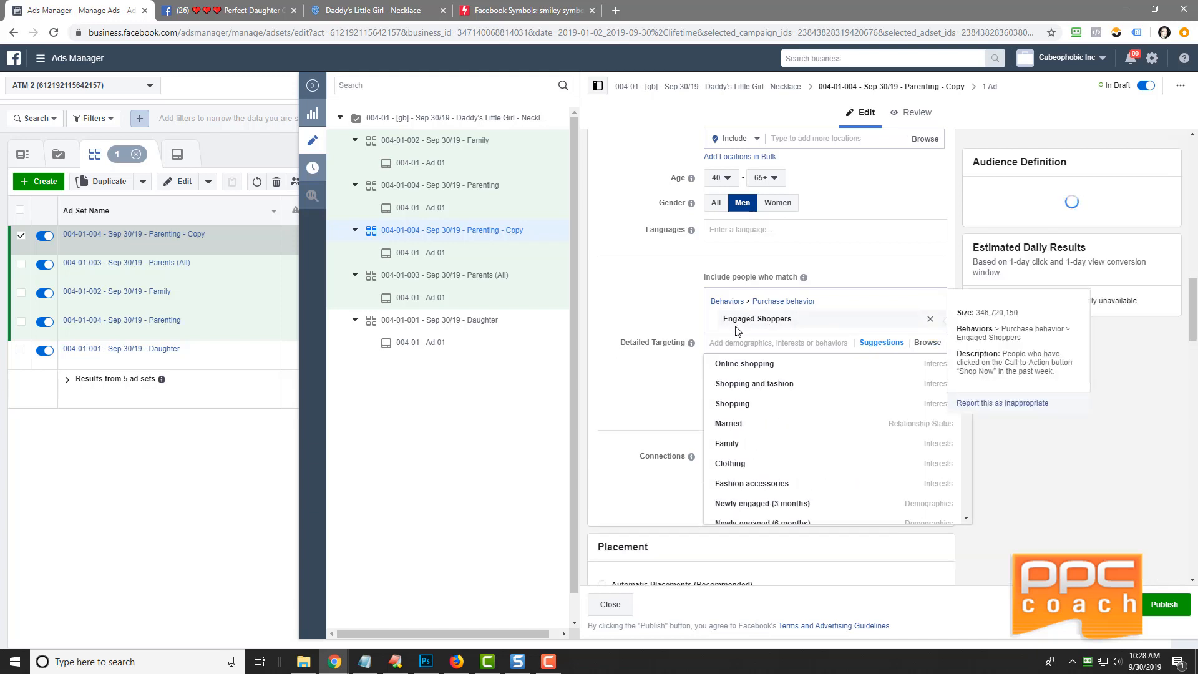
- Rename the copied ad set as 004-01-005 - Sep 30/19 - Engaged Shoppers, reusing the name of its targeted behavior
{"action": "triple_click", "coordinate": [744, 321]}
{"action": "right_click", "coordinate": [744, 322]}
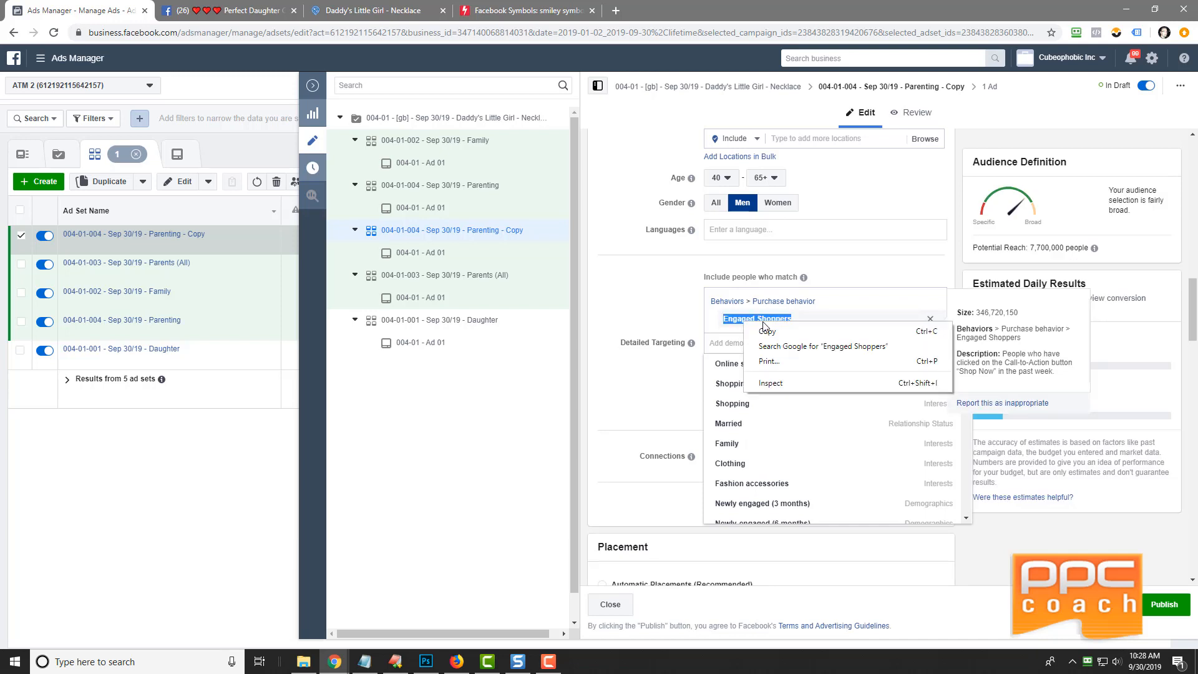
{"action": "left_click", "coordinate": [770, 332]}
{"action": "left_click", "coordinate": [649, 297]}
{"action": "scroll", "coordinate": [649, 301], "scroll_direction": "up", "scroll_amount": 10}
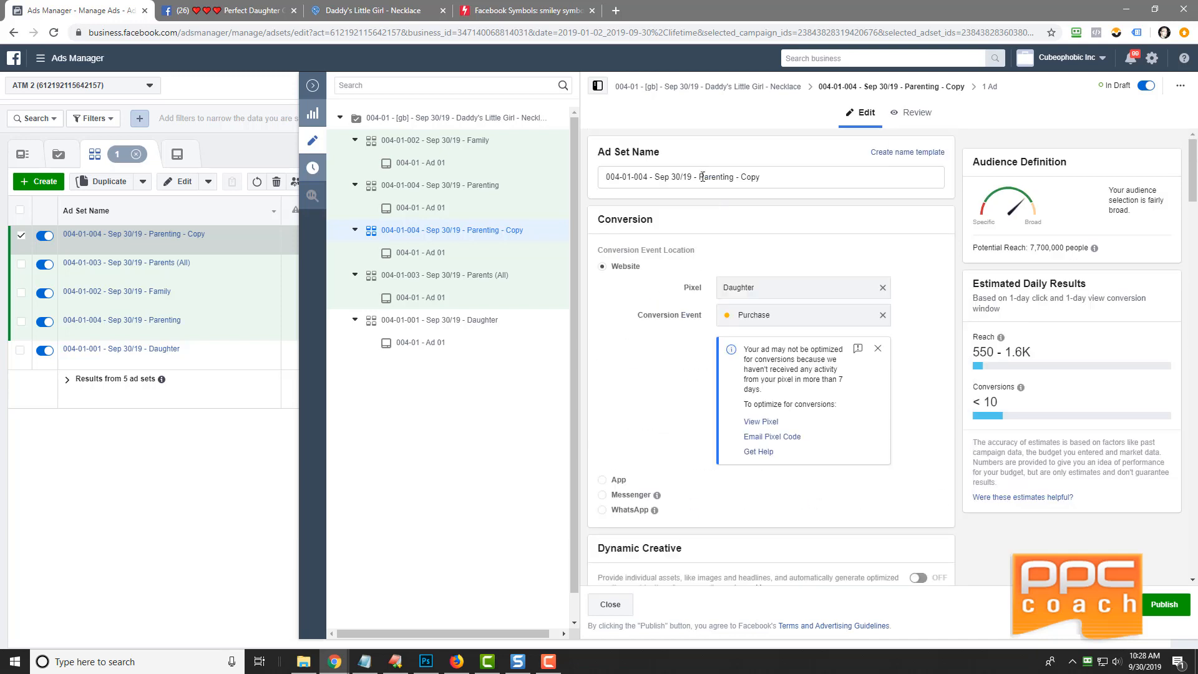
{"action": "left_click_drag", "start_coordinate": [698, 177], "coordinate": [777, 176]}
{"action": "key", "text": "BackSpace"}
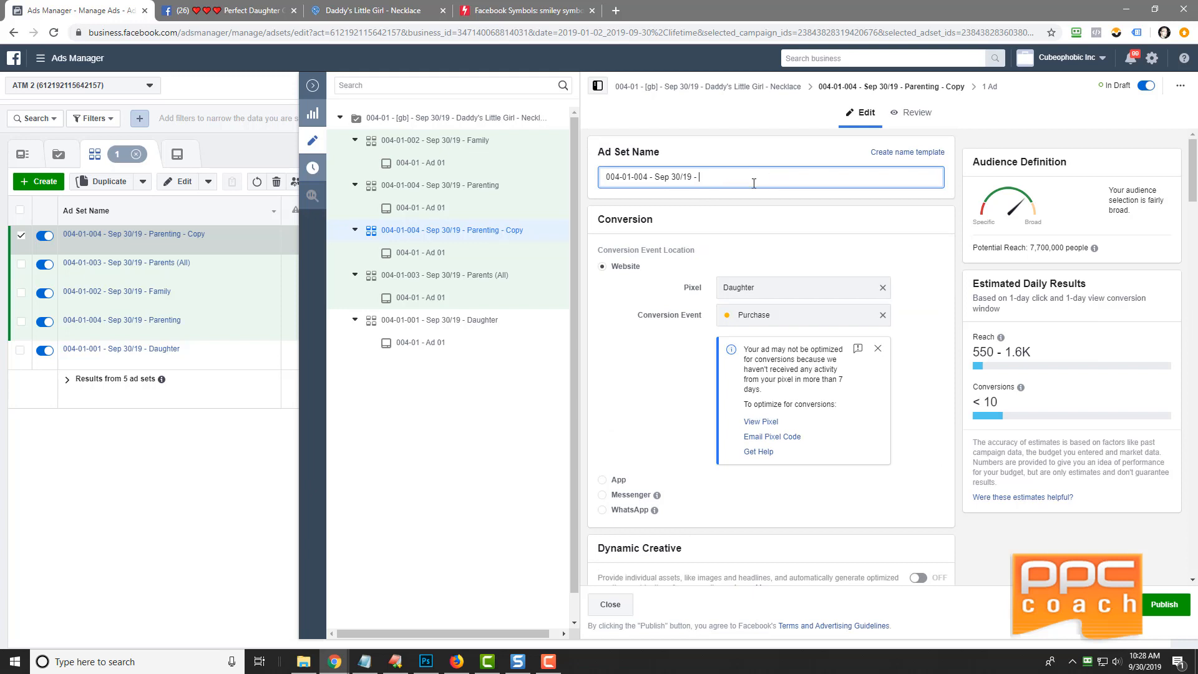
{"action": "key", "text": "ctrl+v"}
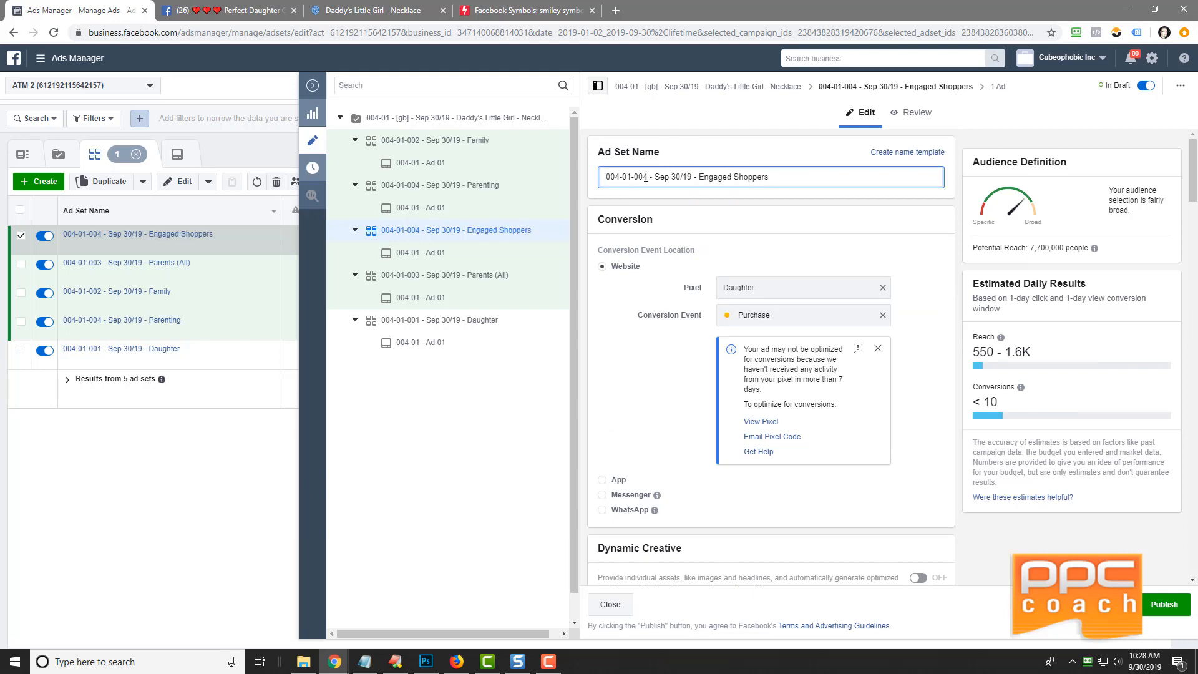
{"action": "key", "text": "Delete"}
{"action": "type", "text": "5"}
{"action": "left_click", "coordinate": [651, 207]}
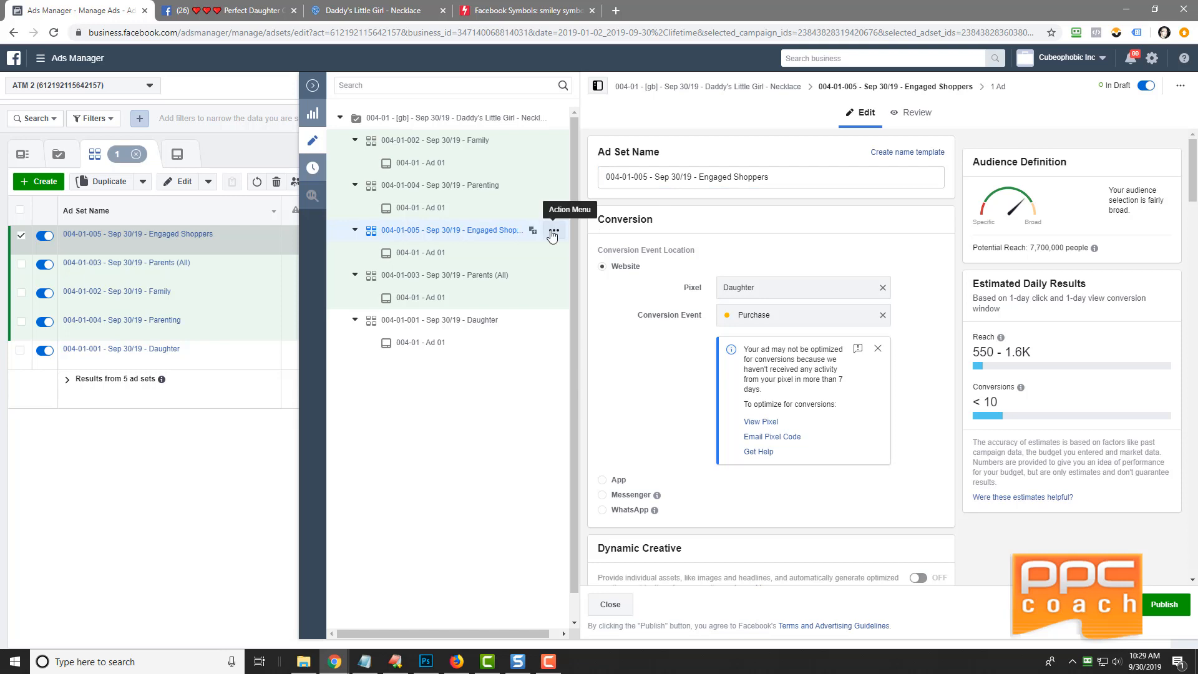
- Quickly duplicate the Engaged Shoppers ad set and replace the copy's Engaged Shoppers targeting with the Online shopping interest
{"action": "left_click", "coordinate": [549, 232]}
{"action": "left_click", "coordinate": [609, 235]}
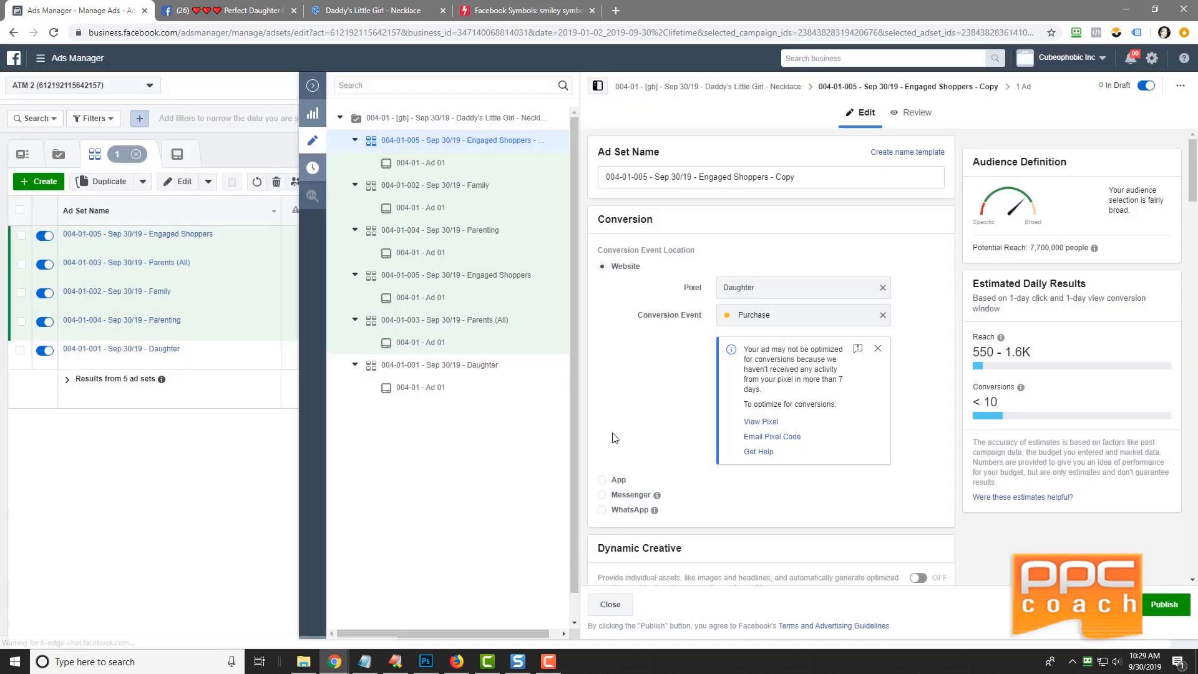
{"action": "scroll", "coordinate": [611, 437], "scroll_direction": "down", "scroll_amount": 15}
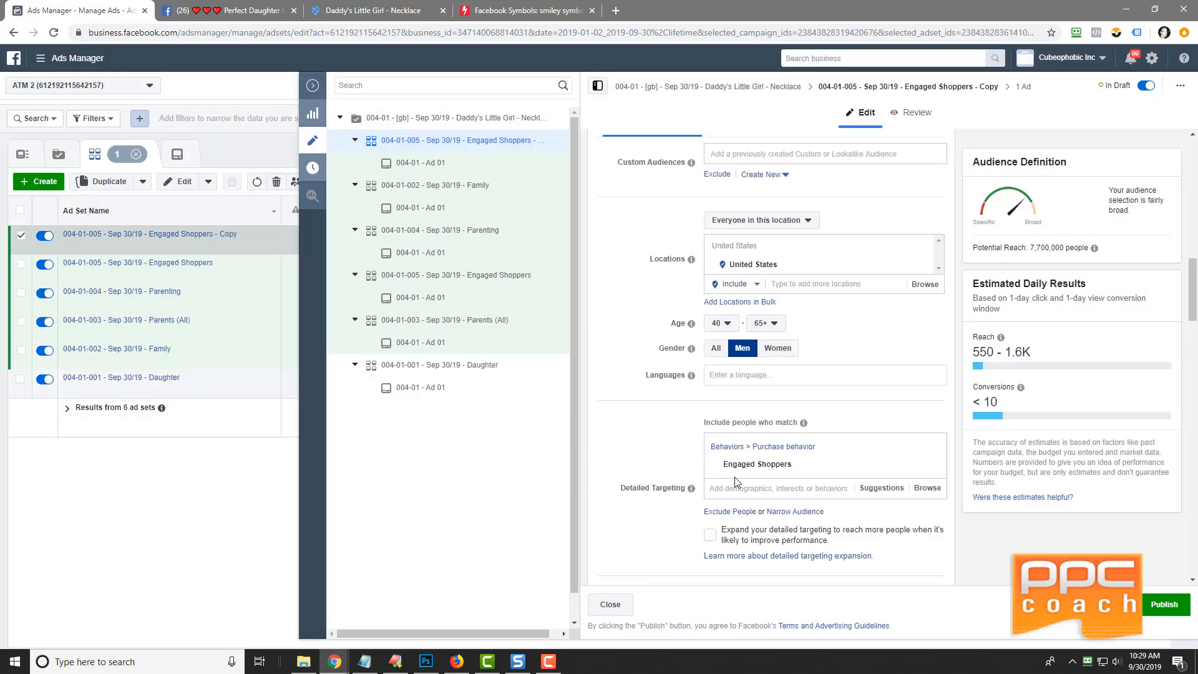
{"action": "left_click", "coordinate": [743, 488]}
{"action": "type", "text": "online shopping"}
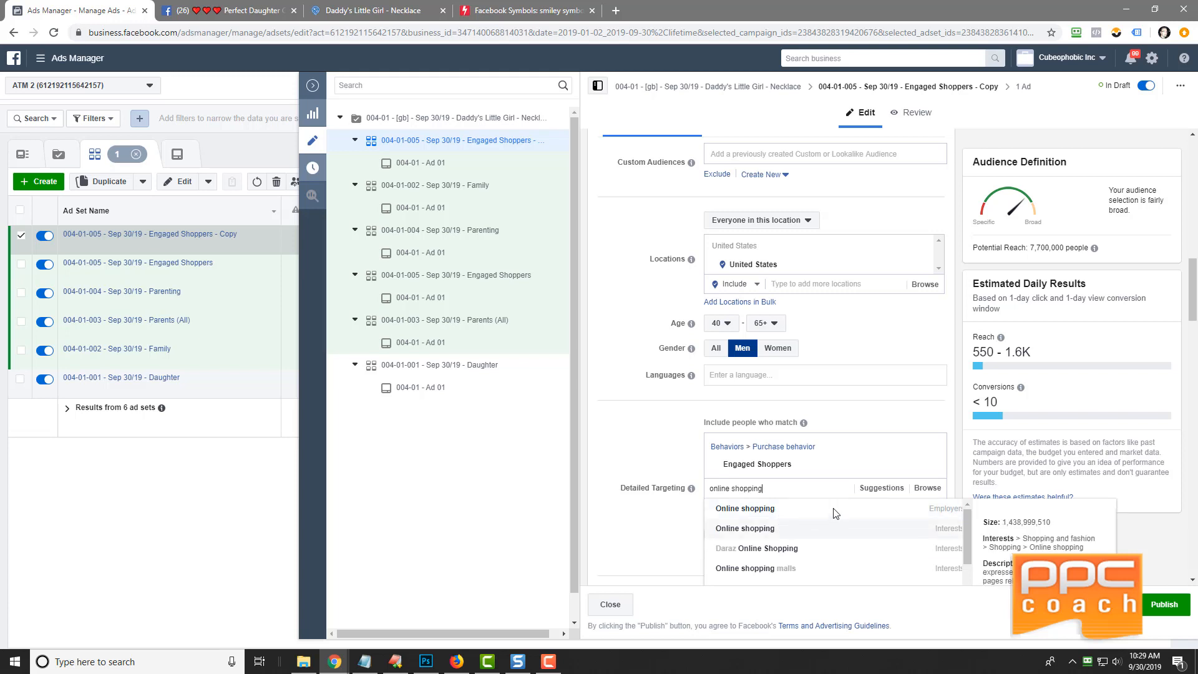
{"action": "left_click", "coordinate": [824, 528]}
{"action": "left_click", "coordinate": [930, 464]}
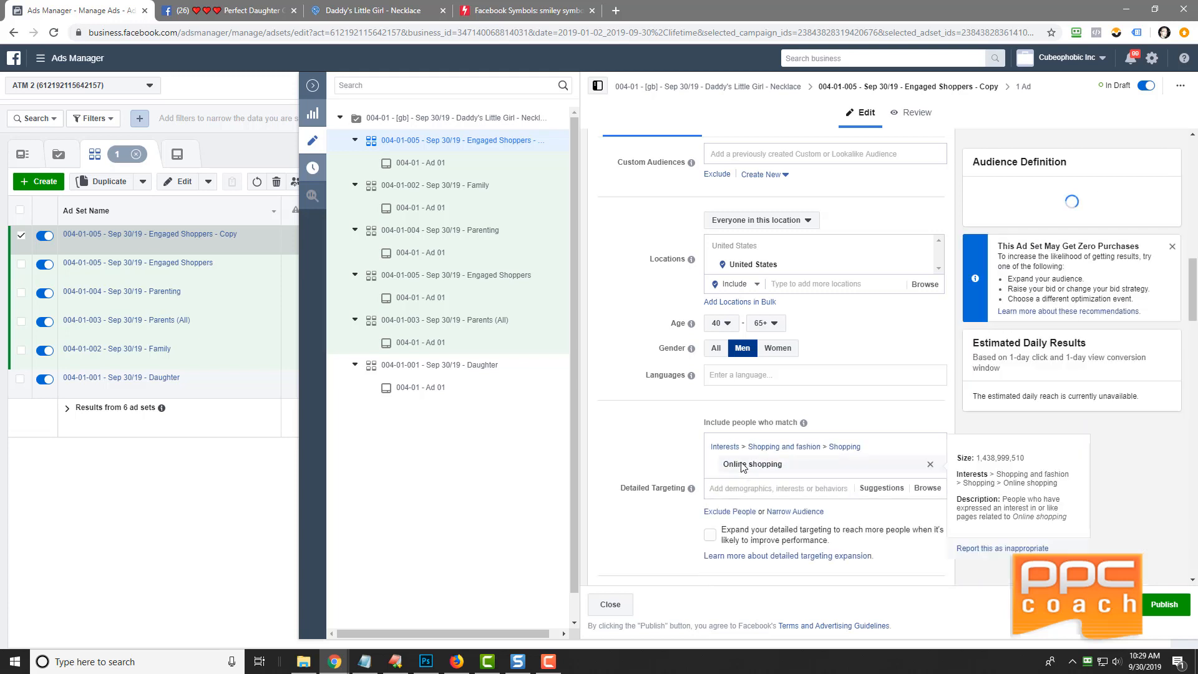
- Rename the copied ad set as 004-01-006 - Sep 30/19 - Online shopping, reusing the name of its targeted interest
{"action": "triple_click", "coordinate": [743, 465]}
{"action": "right_click", "coordinate": [743, 465]}
{"action": "left_click", "coordinate": [759, 472]}
{"action": "left_click", "coordinate": [666, 455]}
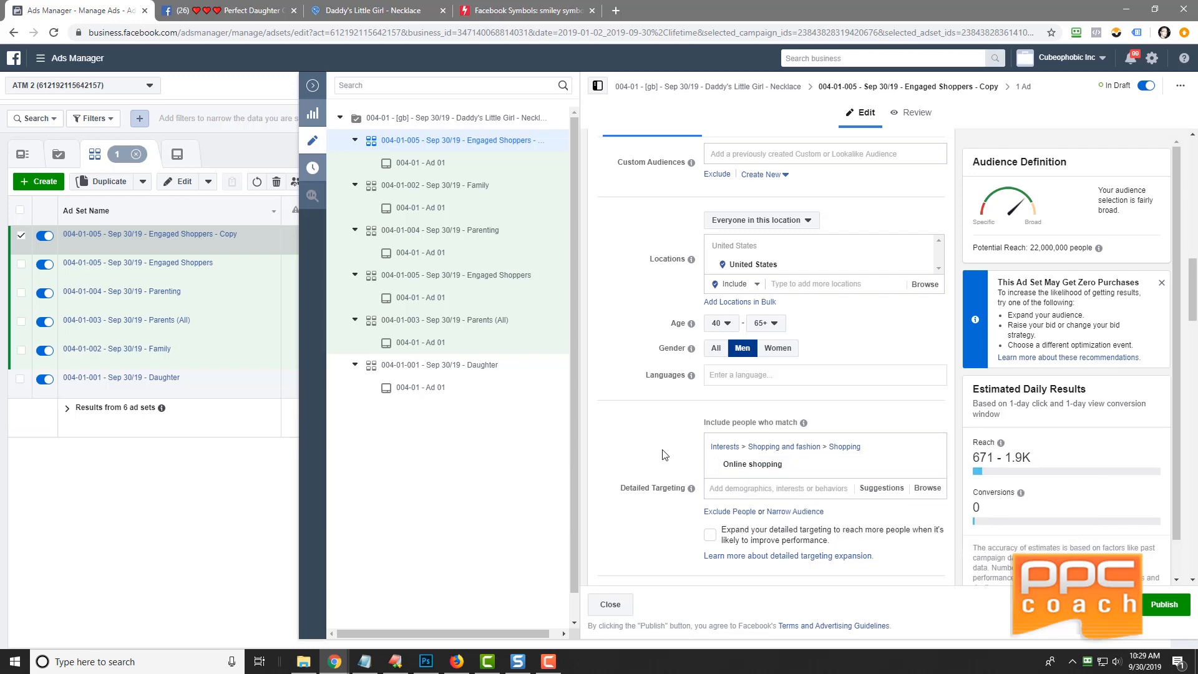
{"action": "scroll", "coordinate": [718, 437], "scroll_direction": "up", "scroll_amount": 15}
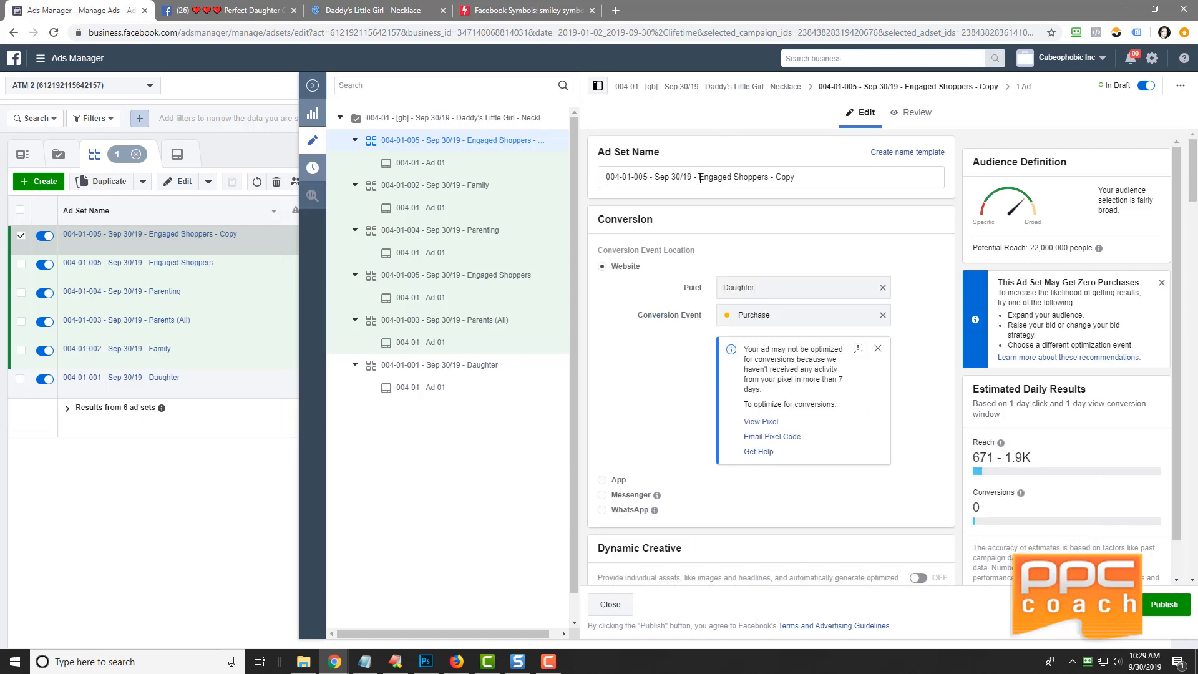
{"action": "left_click_drag", "start_coordinate": [701, 179], "coordinate": [810, 185]}
{"action": "right_click", "coordinate": [786, 176]}
{"action": "left_click", "coordinate": [811, 235]}
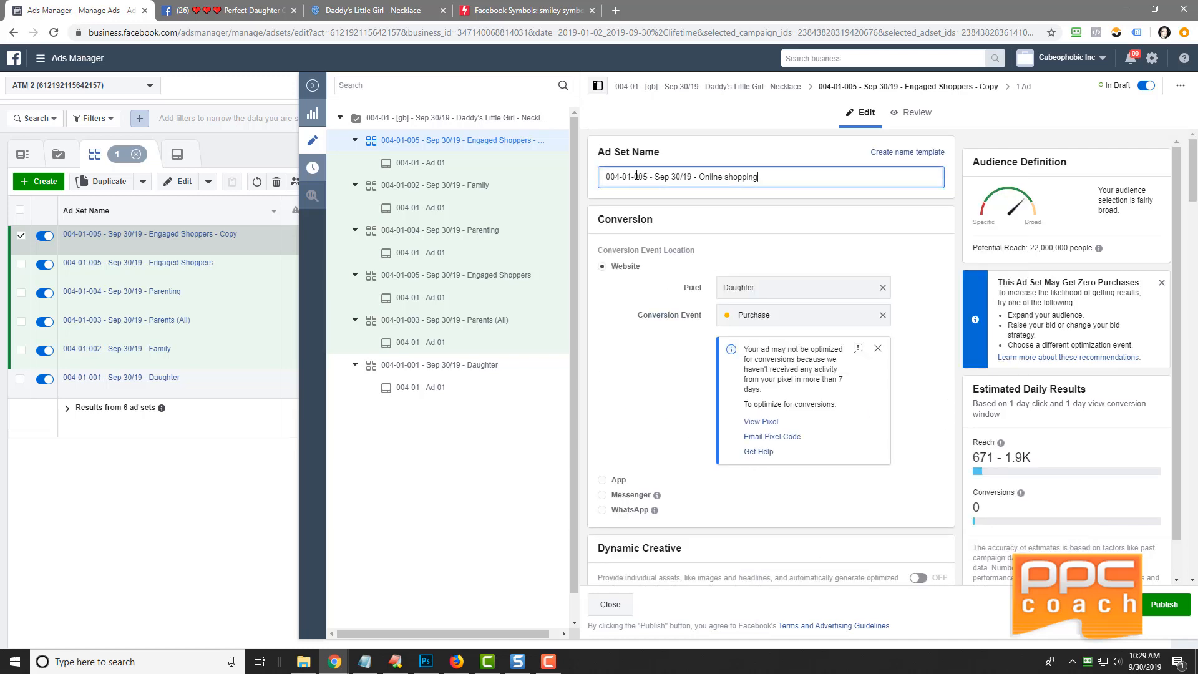
{"action": "key", "text": "BackSpace"}
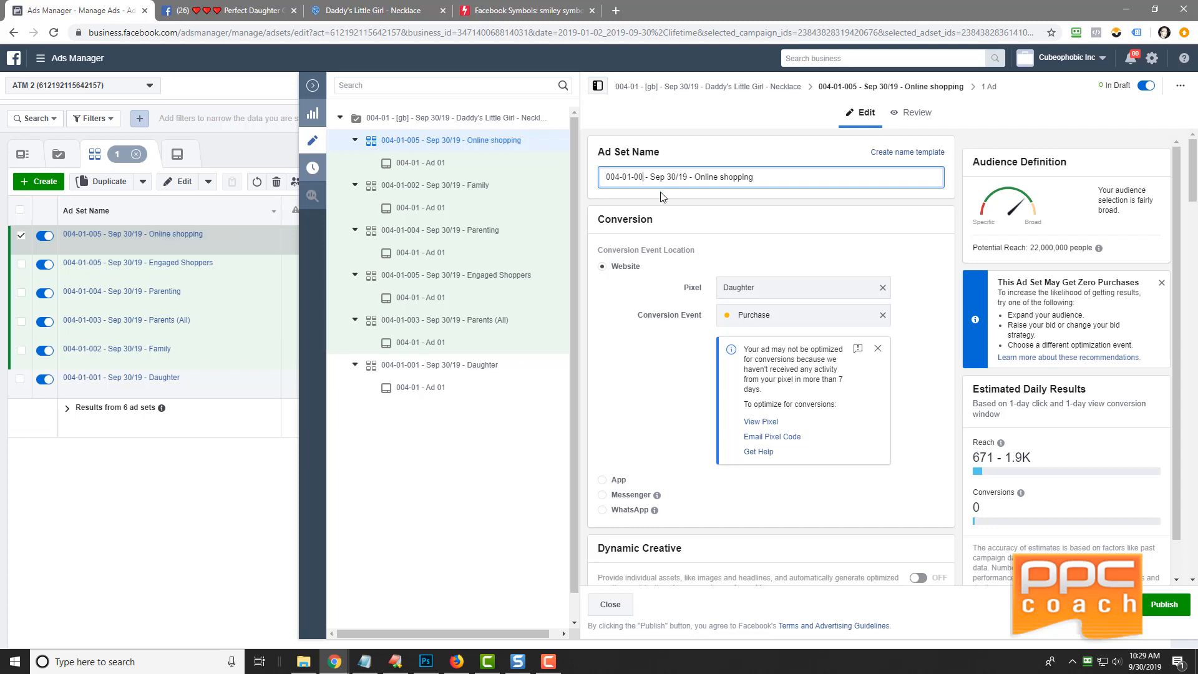
{"action": "type", "text": "6"}
{"action": "left_click", "coordinate": [694, 218]}
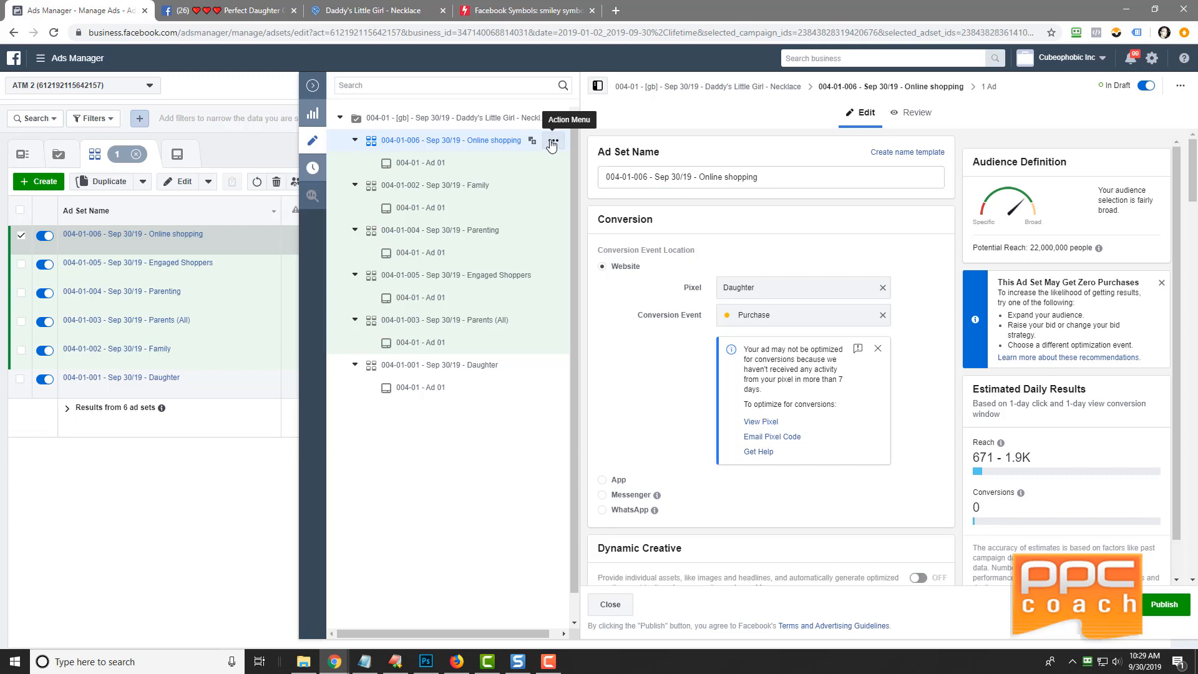
- Quickly duplicate the Online shopping ad set and replace the copy's Online shopping targeting with the suggested Fishing interest
{"action": "left_click", "coordinate": [553, 141]}
{"action": "left_click", "coordinate": [583, 162]}
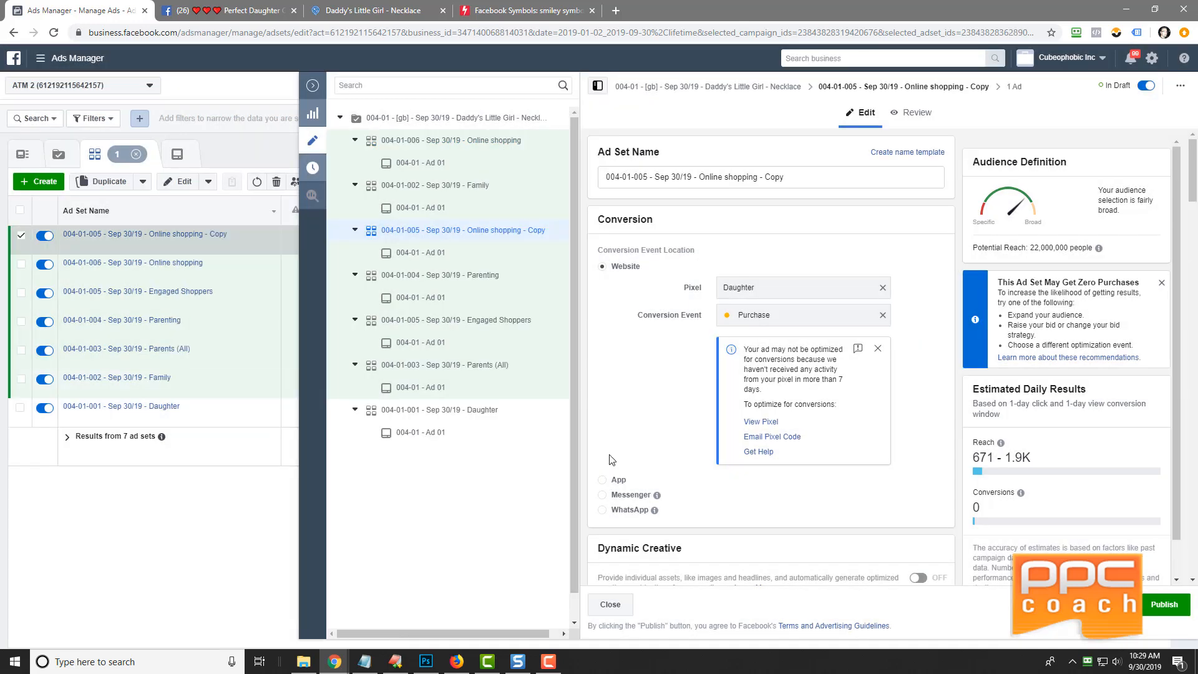
{"action": "scroll", "coordinate": [603, 431], "scroll_direction": "down", "scroll_amount": 5}
{"action": "scroll", "coordinate": [603, 431], "scroll_direction": "down", "scroll_amount": 7}
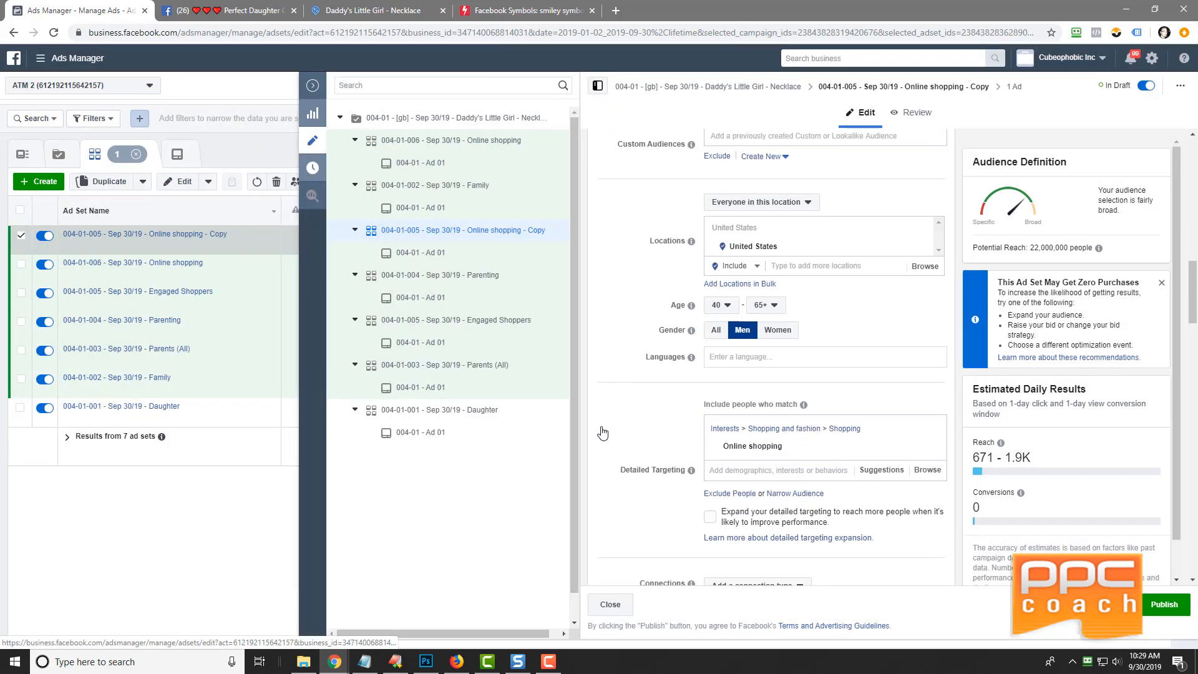
{"action": "left_click", "coordinate": [874, 345]}
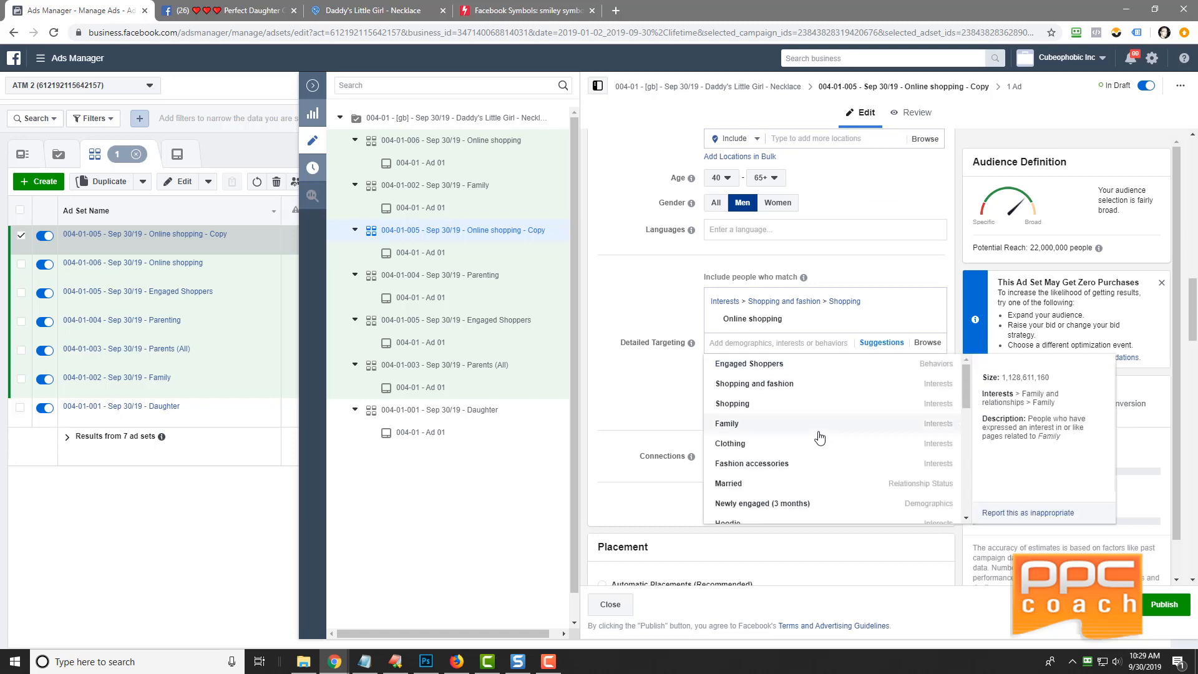
{"action": "scroll", "coordinate": [811, 436], "scroll_direction": "down", "scroll_amount": 3}
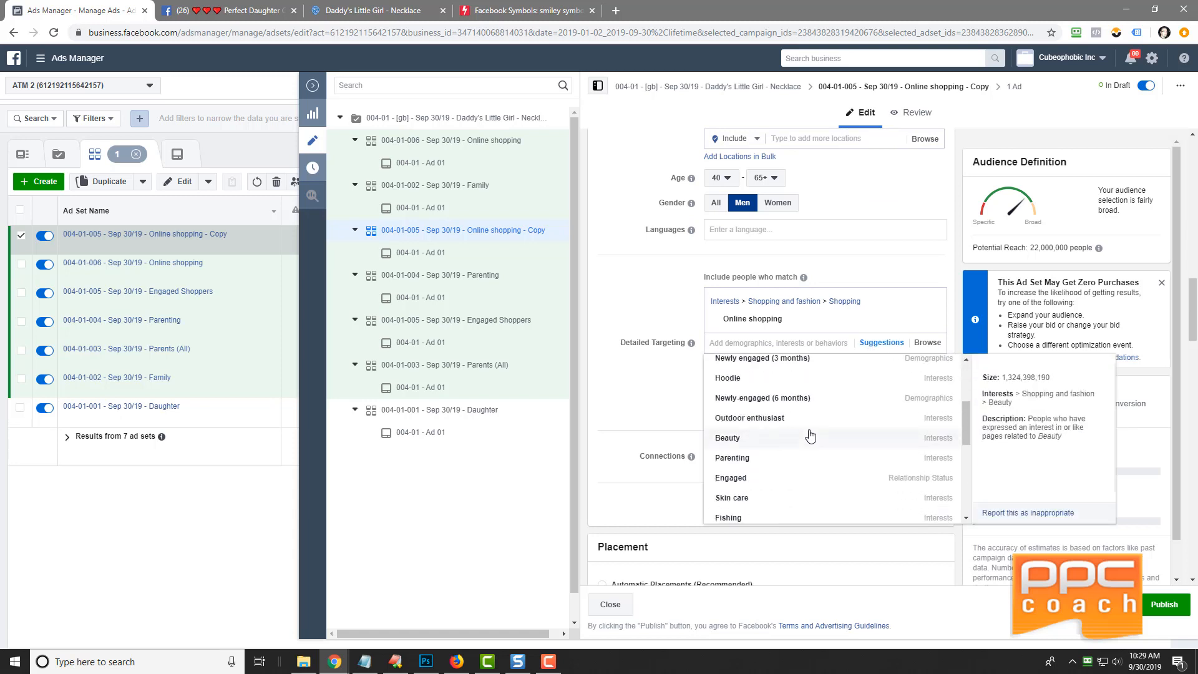
{"action": "scroll", "coordinate": [815, 454], "scroll_direction": "down", "scroll_amount": 3}
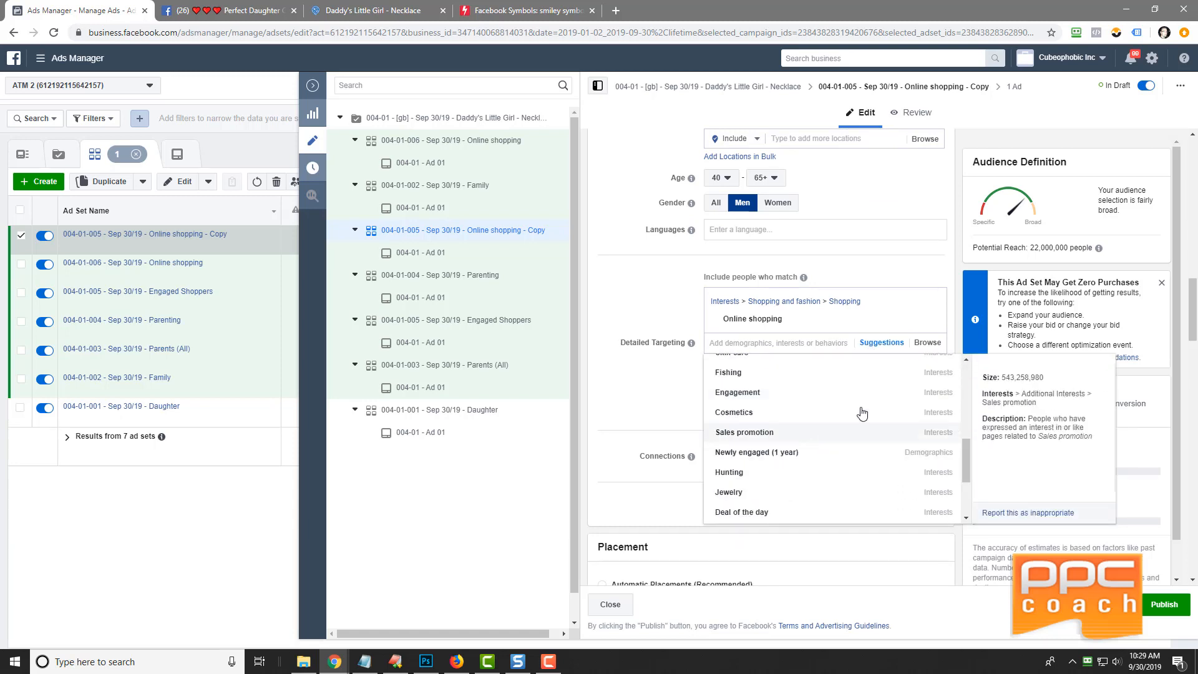
{"action": "left_click", "coordinate": [752, 373]}
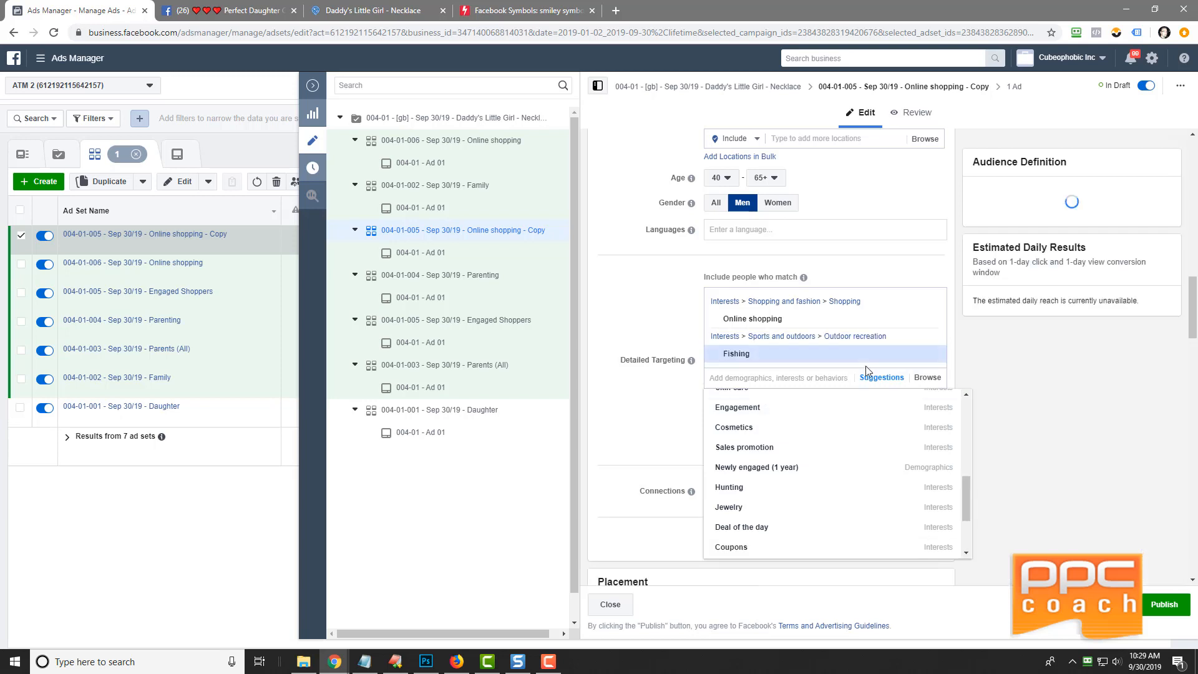
{"action": "left_click", "coordinate": [930, 319]}
- Rename the copied ad set as 004-01-007 - Sep 30/19 - Fishing, reusing the name of its targeted interest
{"action": "double_click", "coordinate": [737, 326]}
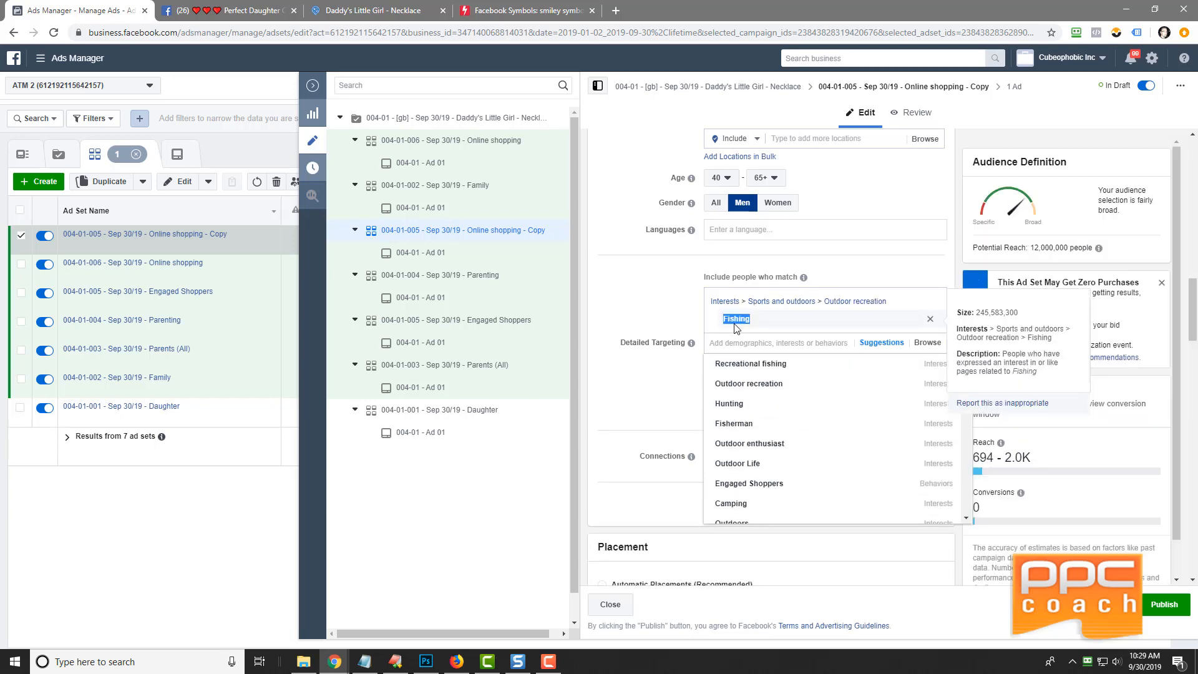
{"action": "right_click", "coordinate": [735, 324]}
{"action": "left_click", "coordinate": [756, 333]}
{"action": "left_click", "coordinate": [643, 311]}
{"action": "scroll", "coordinate": [645, 311], "scroll_direction": "up", "scroll_amount": 12}
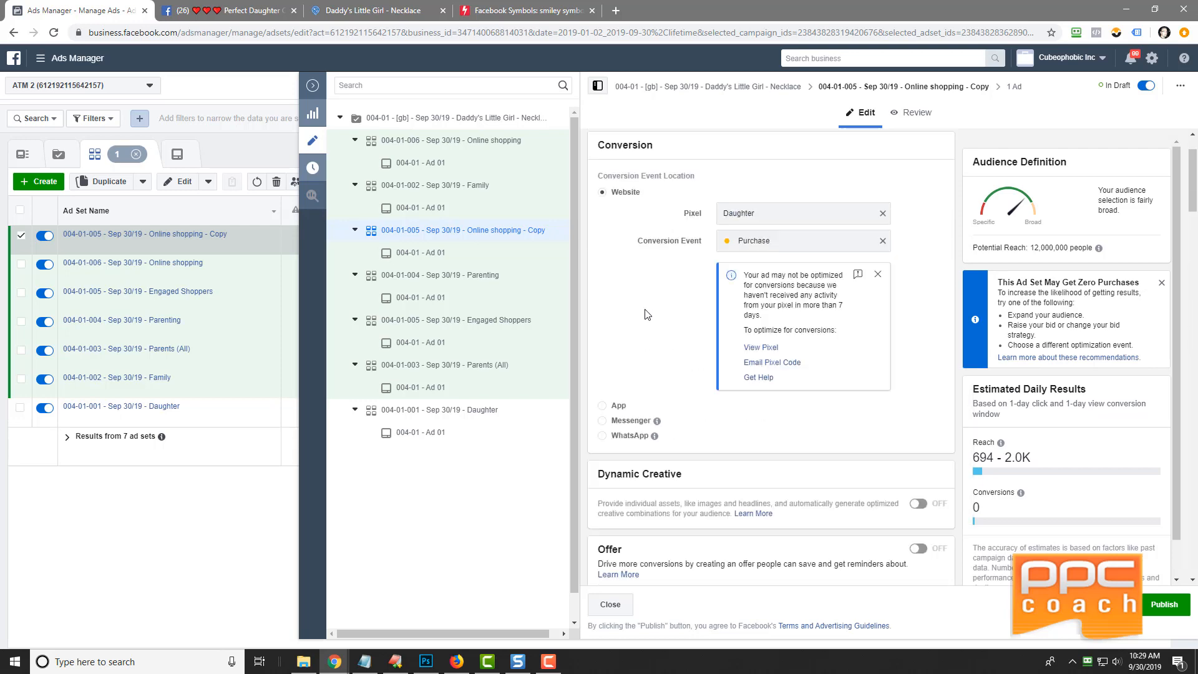
{"action": "left_click_drag", "start_coordinate": [699, 177], "coordinate": [818, 174]}
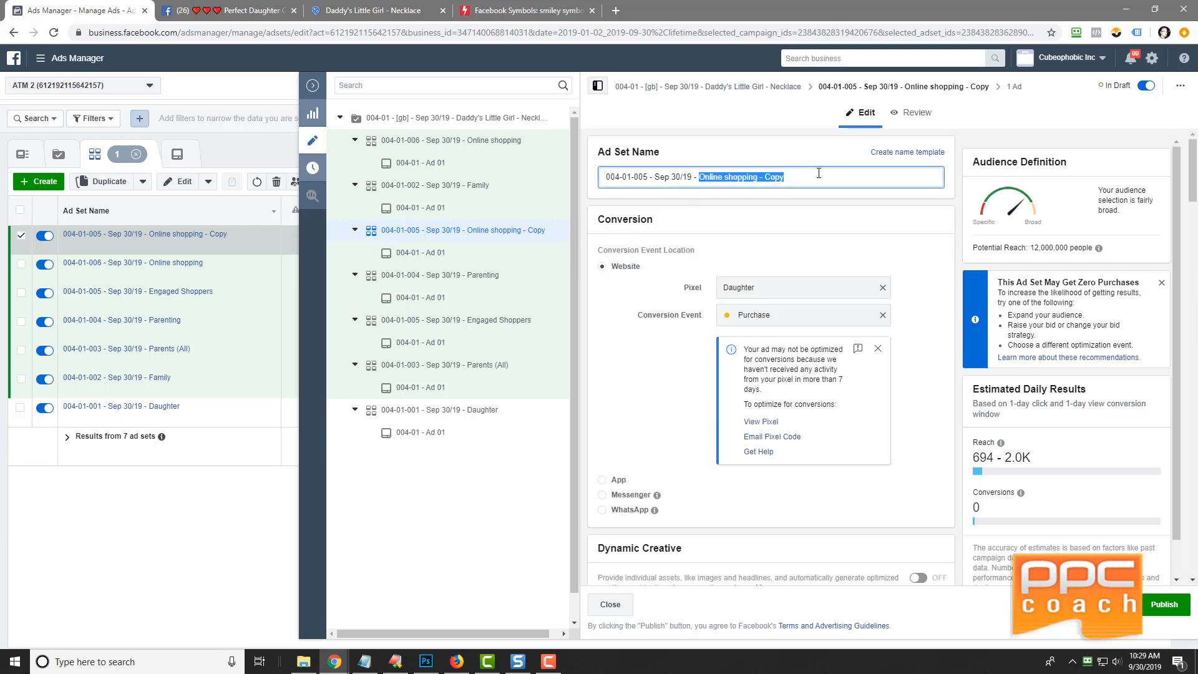
{"action": "right_click", "coordinate": [759, 189]}
{"action": "left_click", "coordinate": [788, 240]}
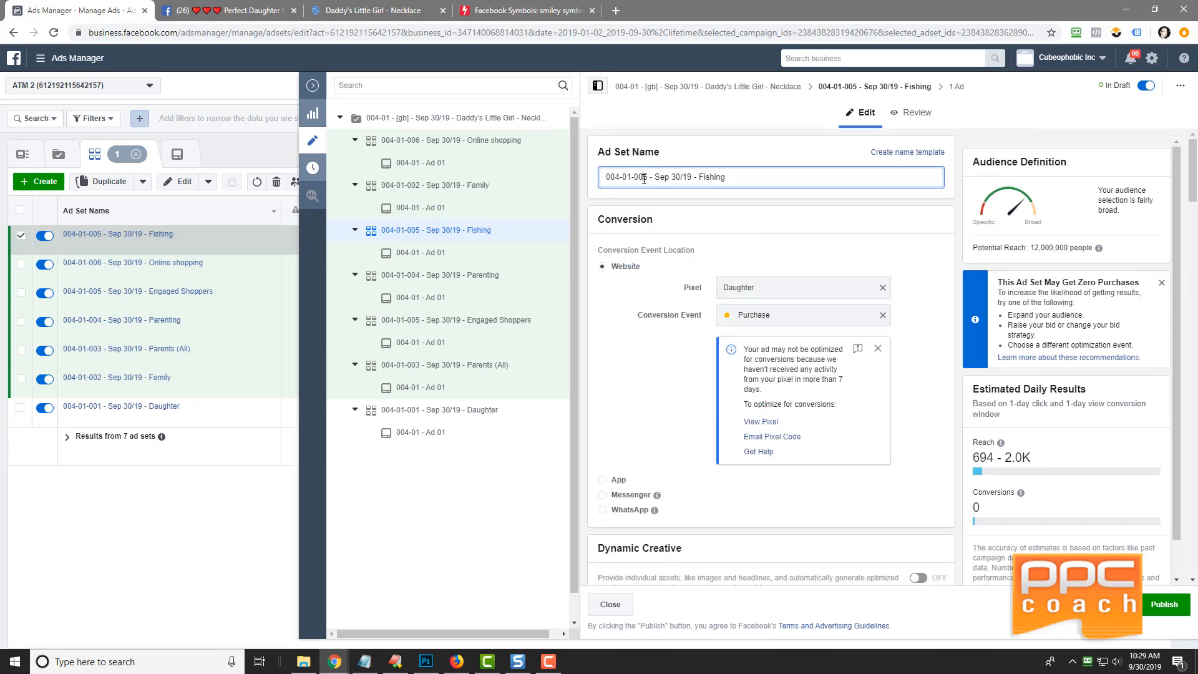
{"action": "key", "text": "Delete"}
{"action": "type", "text": "7"}
{"action": "left_click", "coordinate": [686, 206]}
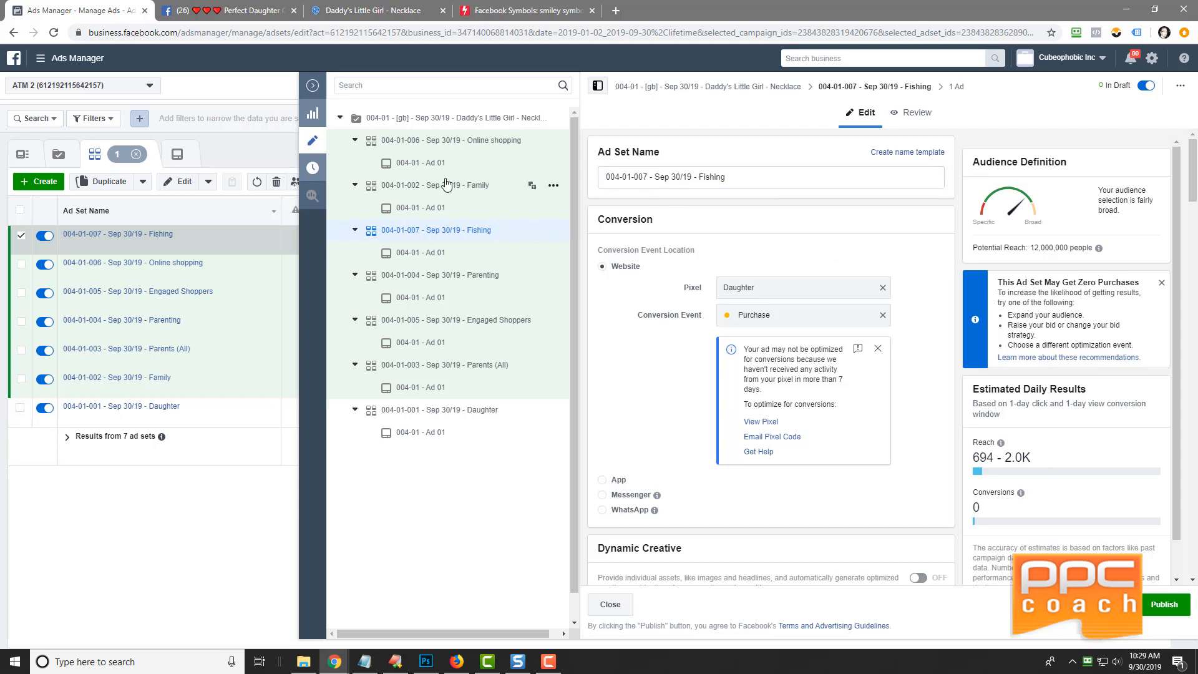
- Quickly duplicate the Fishing ad set and replace the copy's Fishing targeting with the Snowboarding interest
{"action": "left_click", "coordinate": [554, 232]}
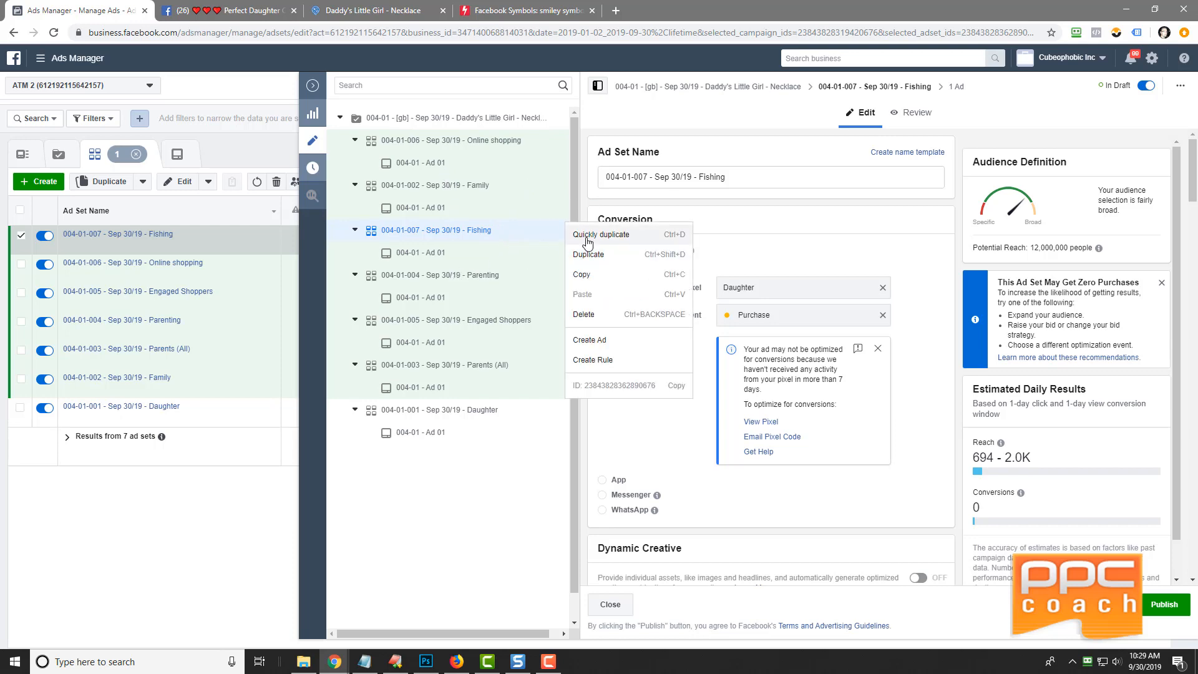
{"action": "left_click", "coordinate": [587, 234]}
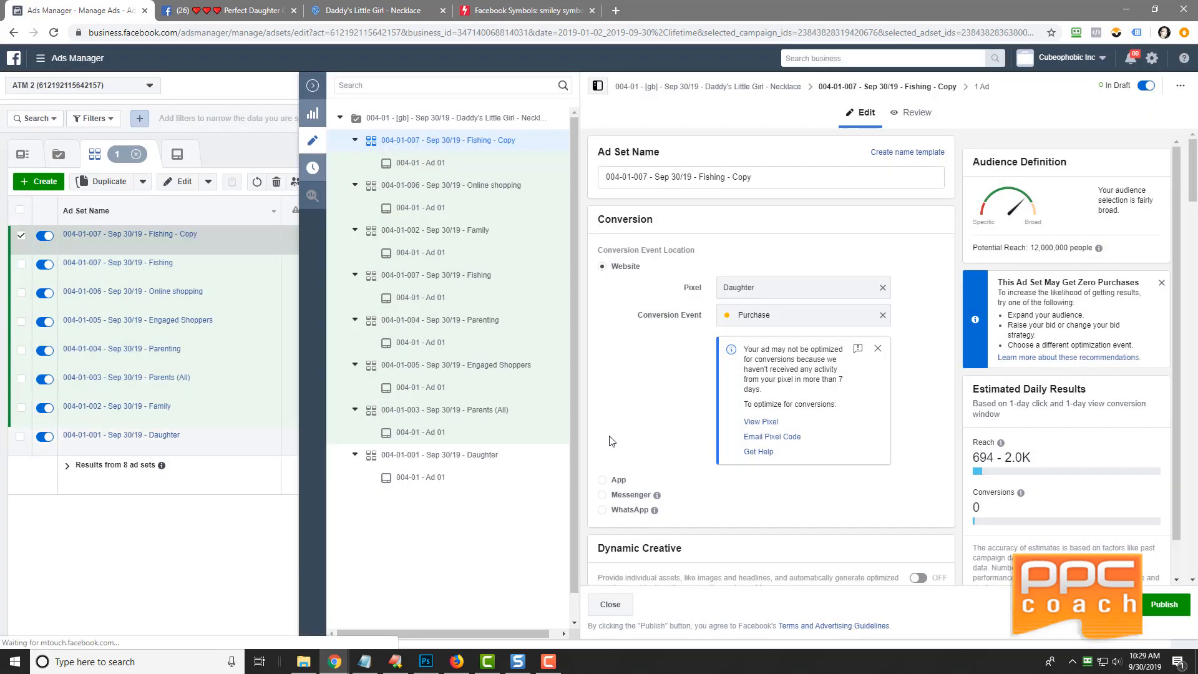
{"action": "scroll", "coordinate": [578, 431], "scroll_direction": "down", "scroll_amount": 2}
{"action": "scroll", "coordinate": [596, 423], "scroll_direction": "down", "scroll_amount": 10}
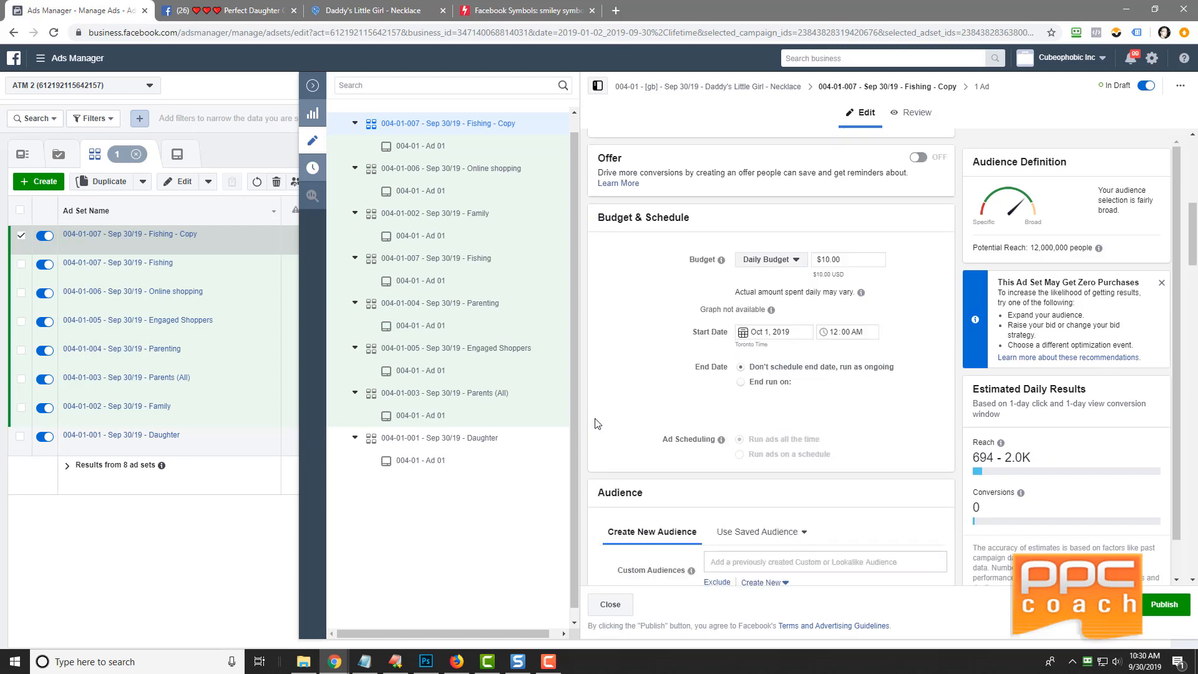
{"action": "left_click", "coordinate": [771, 488]}
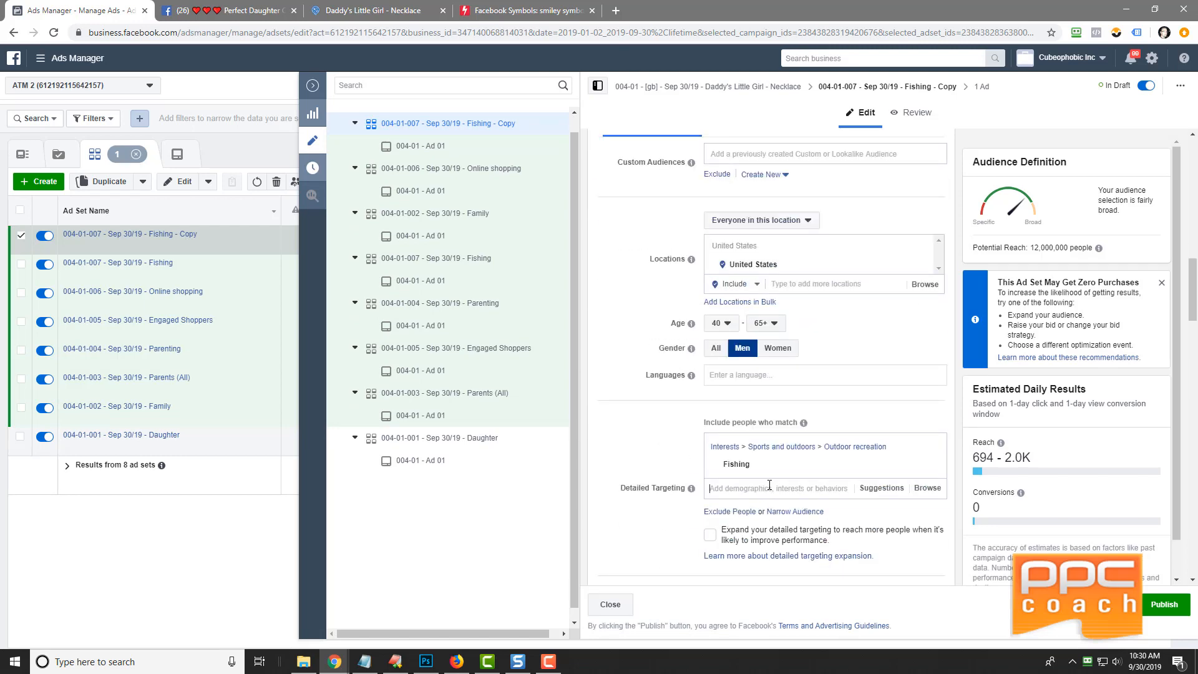
{"action": "type", "text": "snowm"}
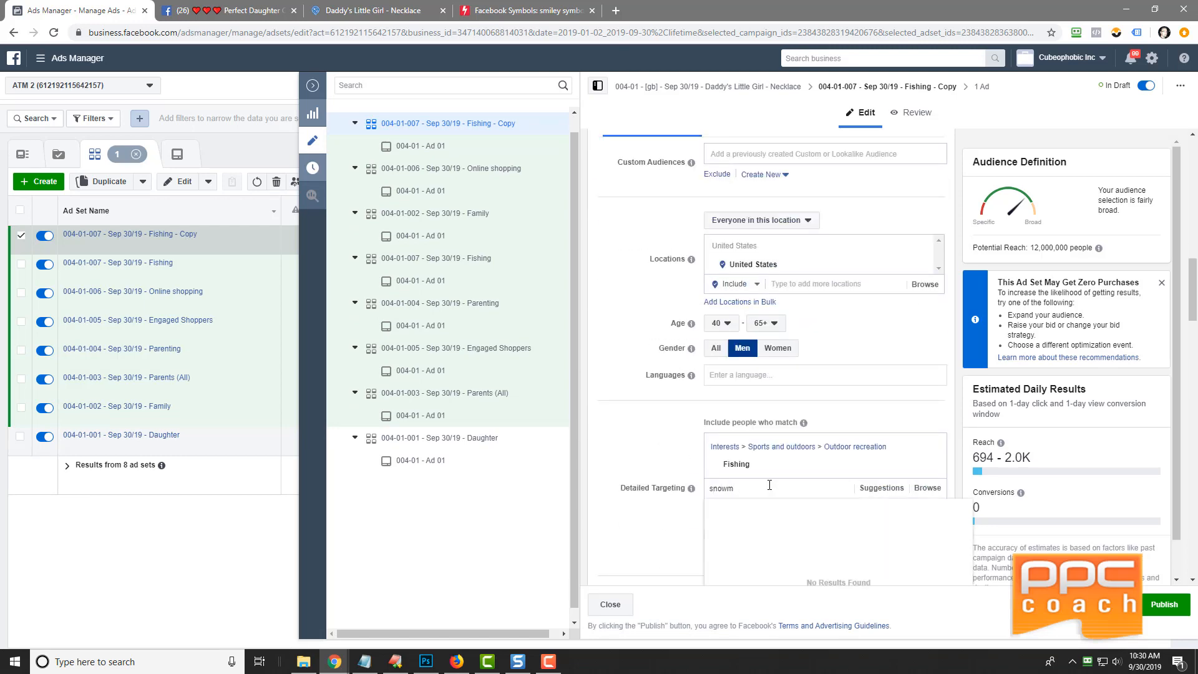
{"action": "key", "text": "BackSpace"}
{"action": "type", "text": "boarding"}
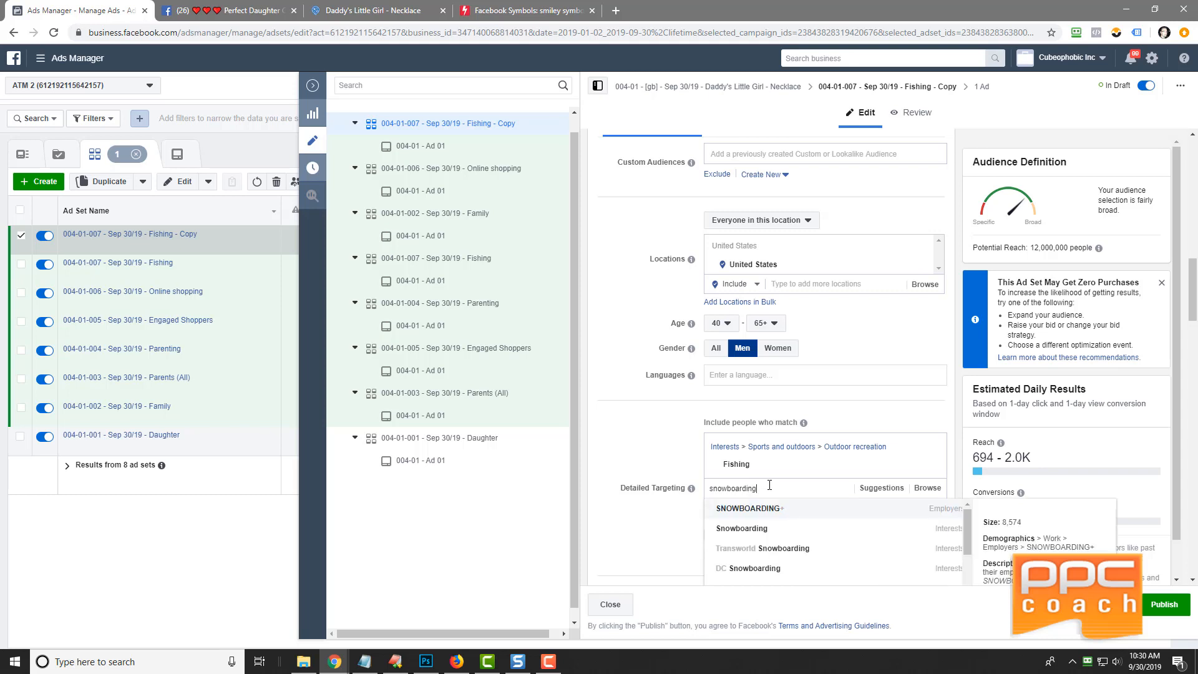
{"action": "left_click", "coordinate": [755, 529]}
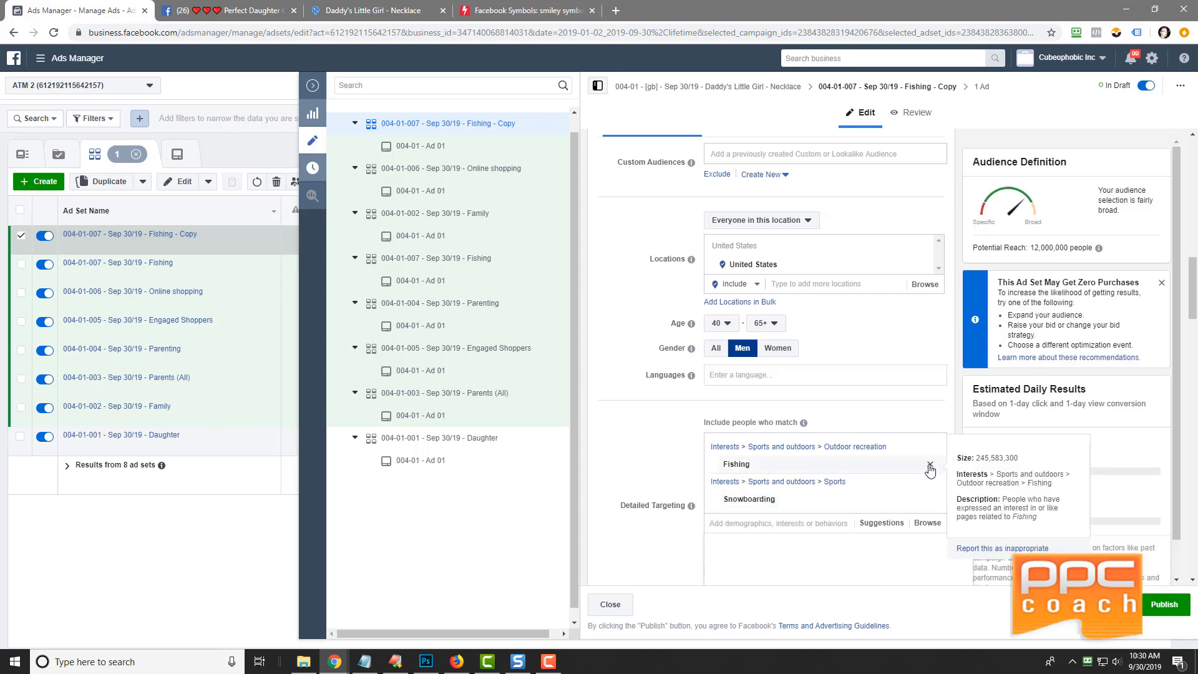
{"action": "left_click", "coordinate": [930, 465]}
- Rename the copied ad set as 004-01-008 - Sep 30/19 - Snowboarding, reusing the name of its targeted interest
{"action": "double_click", "coordinate": [752, 468]}
{"action": "right_click", "coordinate": [753, 468]}
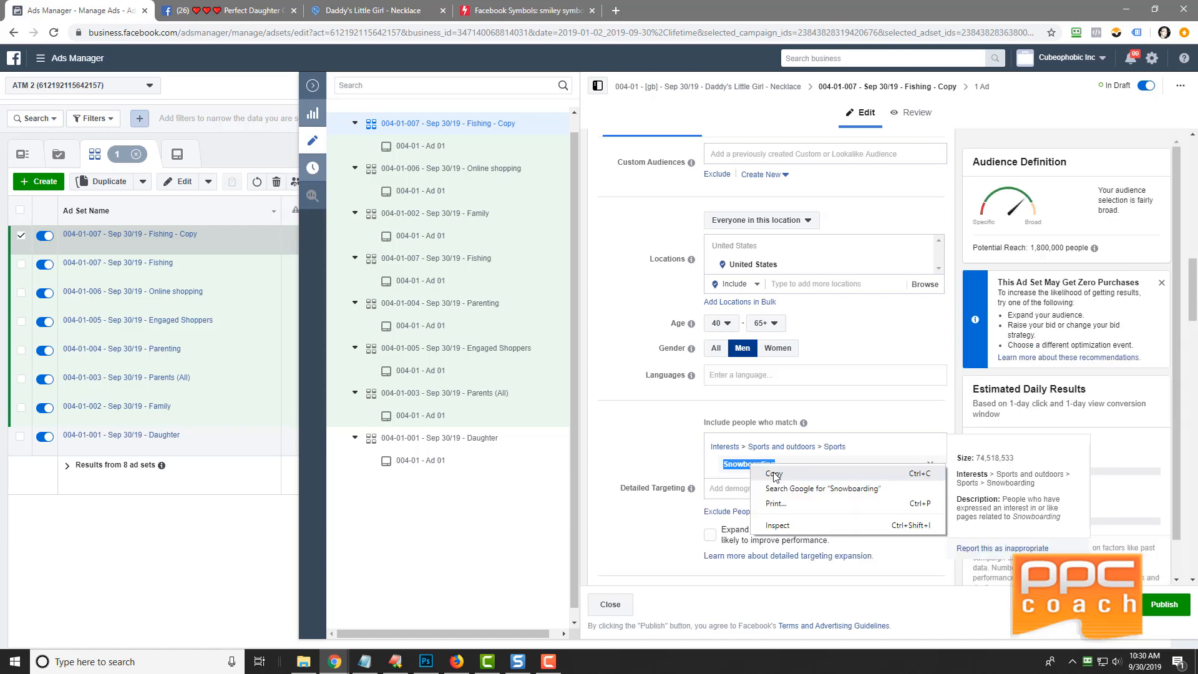
{"action": "left_click", "coordinate": [774, 476]}
{"action": "left_click", "coordinate": [630, 452]}
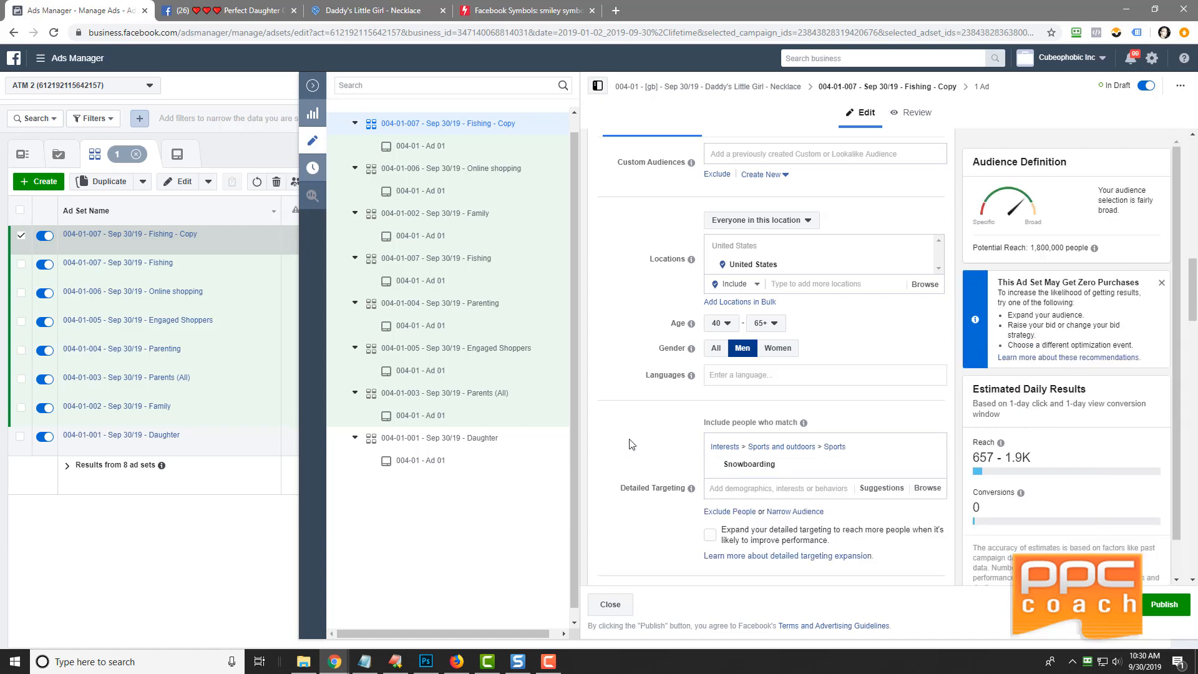
{"action": "scroll", "coordinate": [630, 444], "scroll_direction": "up", "scroll_amount": 10}
{"action": "left_click_drag", "start_coordinate": [699, 177], "coordinate": [752, 176]}
{"action": "right_click", "coordinate": [753, 177]}
{"action": "left_click", "coordinate": [776, 235]}
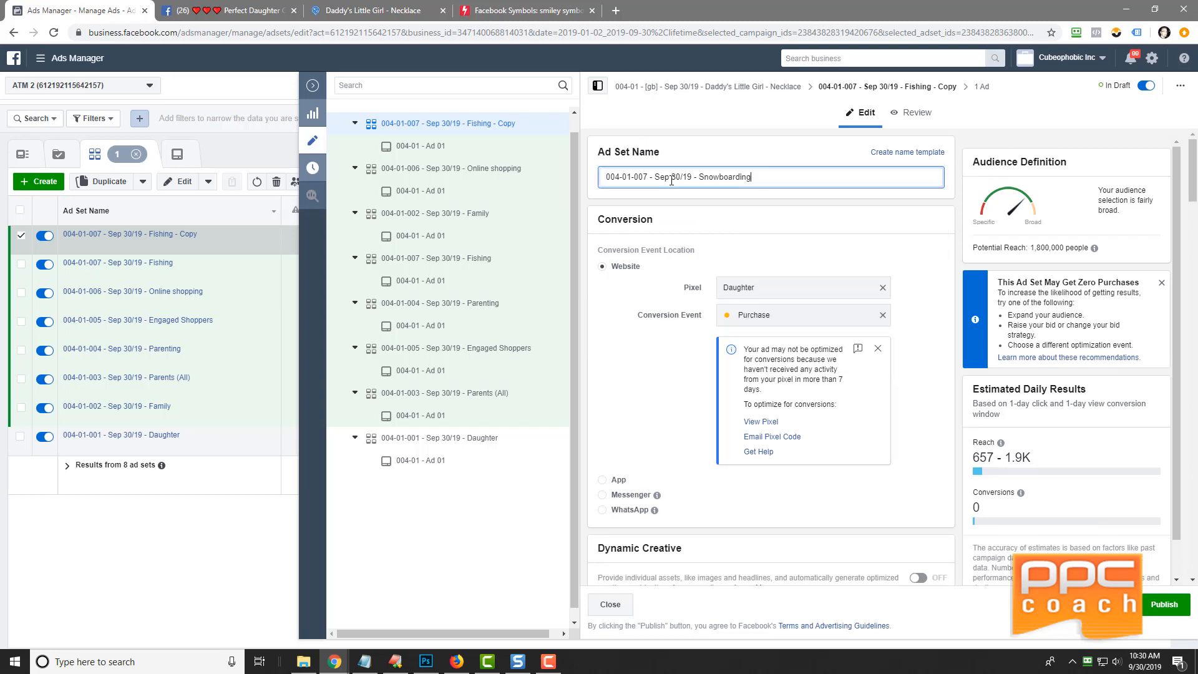
{"action": "left_click", "coordinate": [647, 177]}
{"action": "key", "text": "BackSpace"}
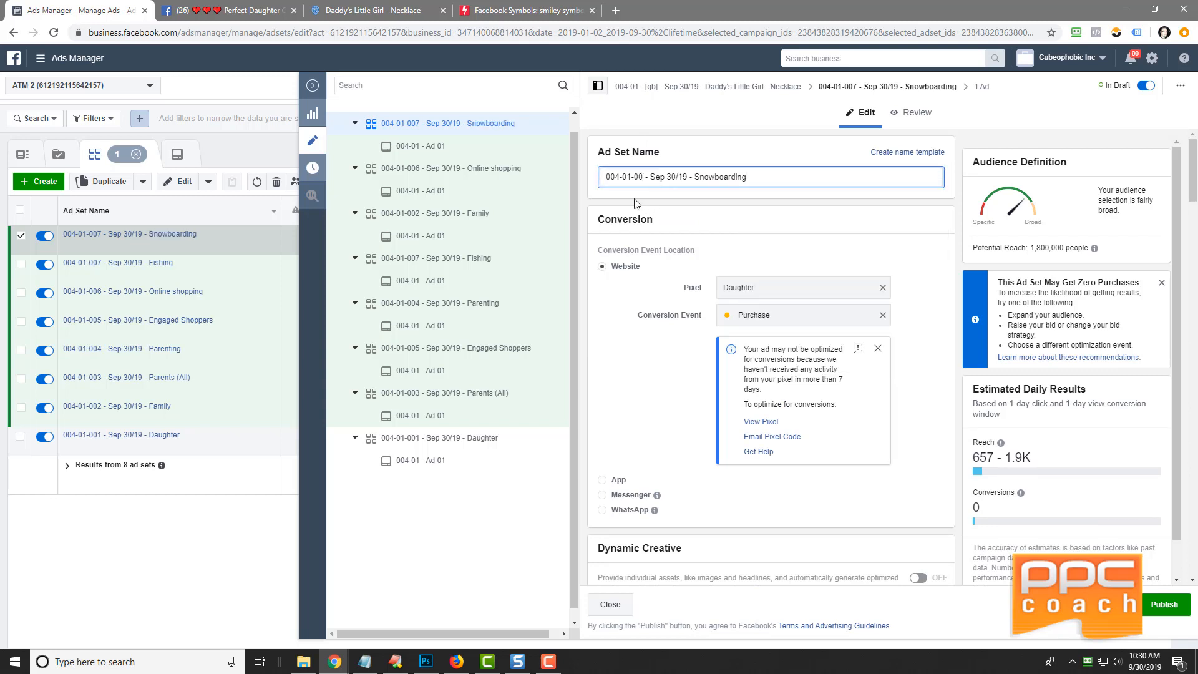
{"action": "type", "text": "8"}
{"action": "left_click", "coordinate": [733, 216]}
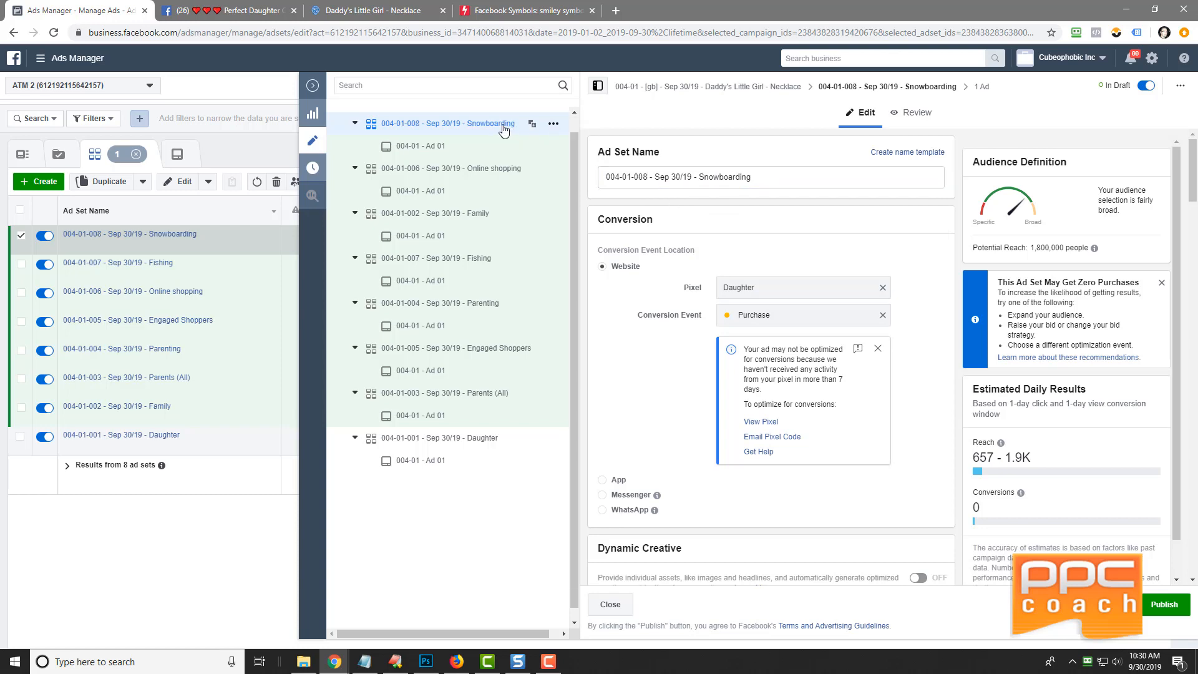
- Quickly duplicate the Snowboarding ad set and replace the copy's Snowboarding targeting with the National Basketball Association interest
{"action": "left_click", "coordinate": [553, 123]}
{"action": "left_click", "coordinate": [587, 128]}
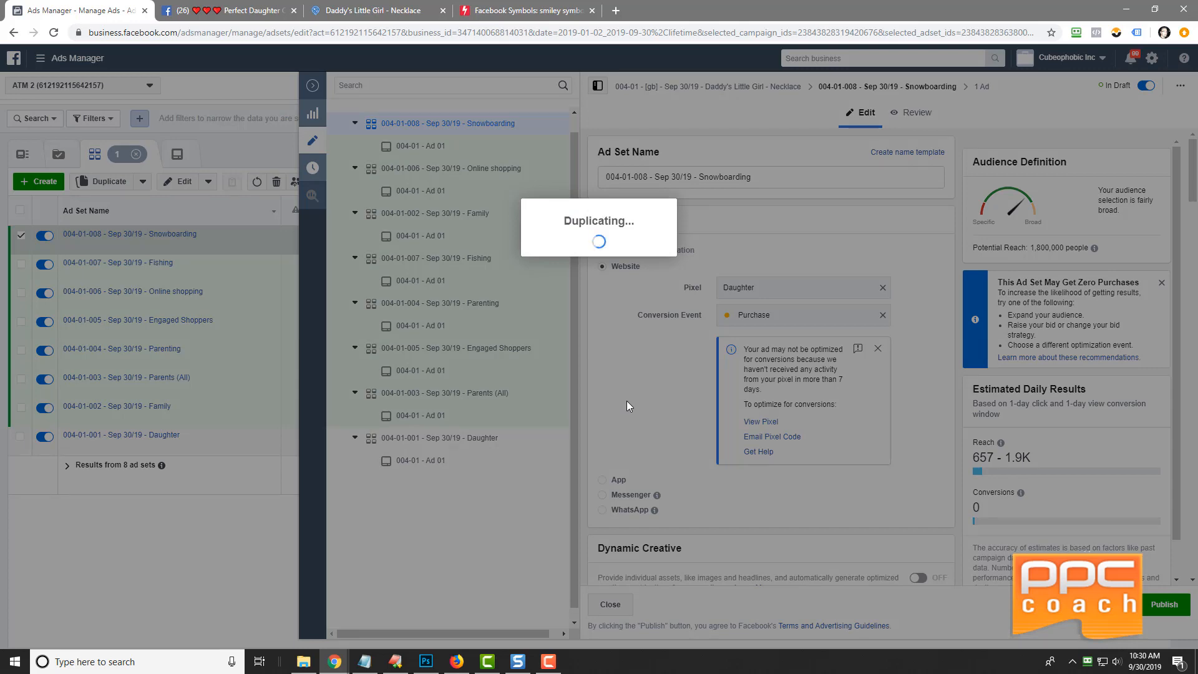
{"action": "scroll", "coordinate": [627, 406], "scroll_direction": "down", "scroll_amount": 10}
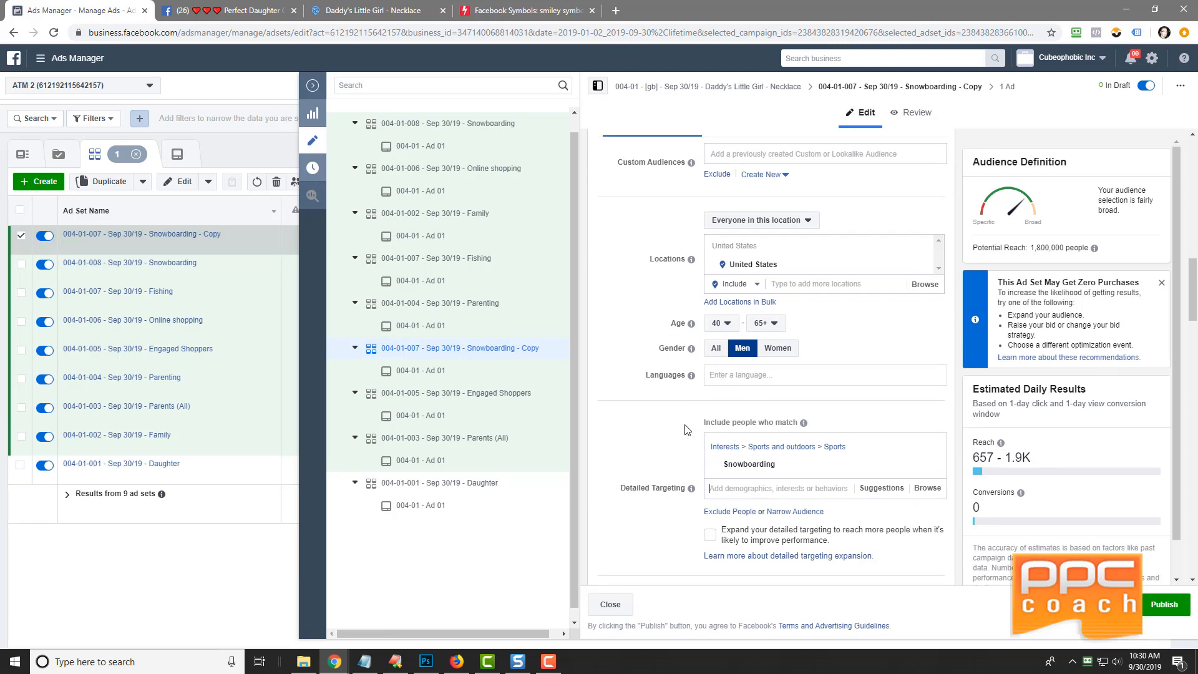
{"action": "type", "text": "nba"}
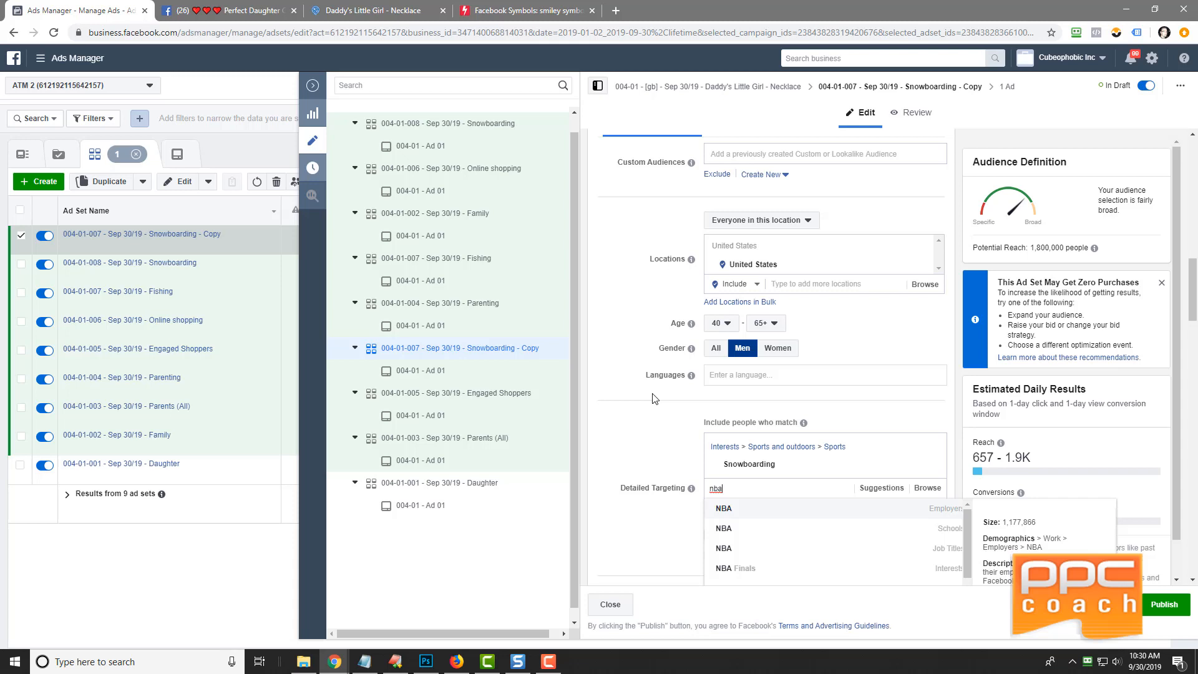
{"action": "key", "text": "BackSpace"}
{"action": "type", "text": "at"}
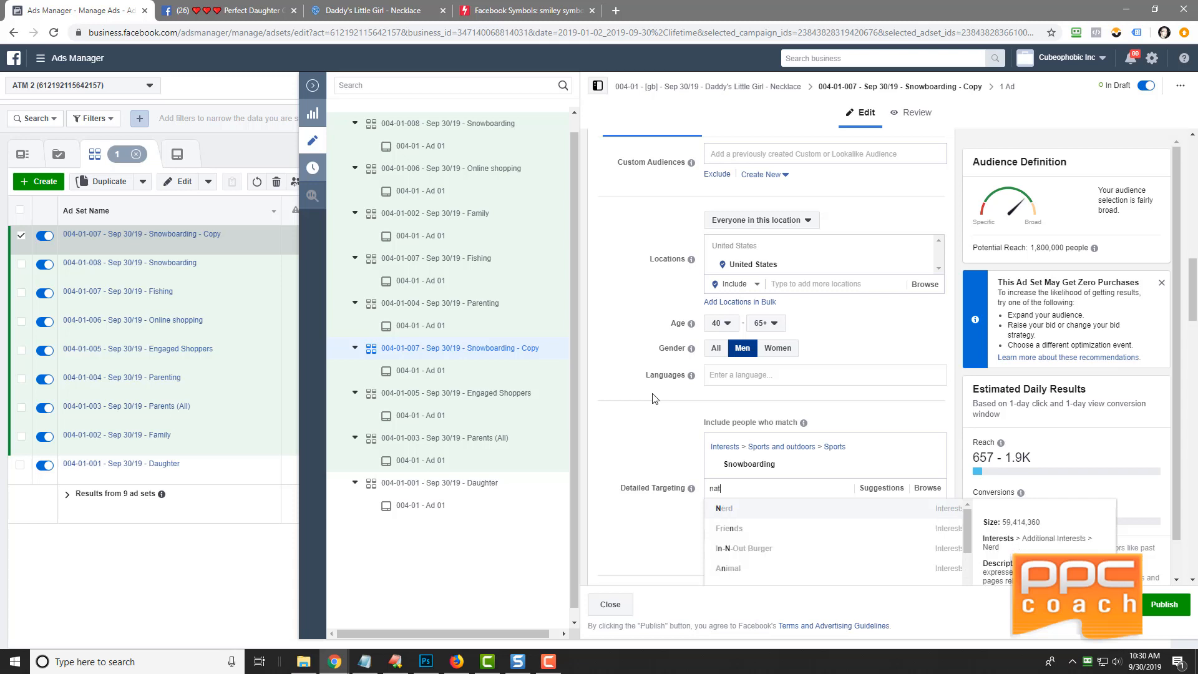
{"action": "type", "text": "ional basketall"}
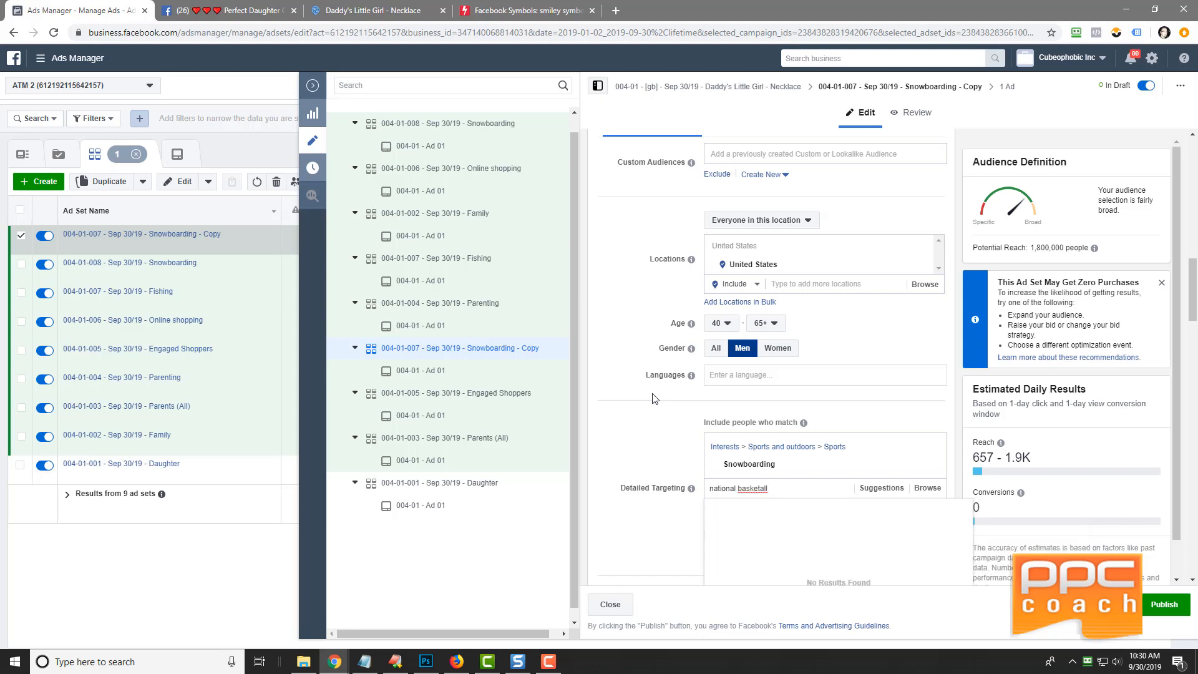
{"action": "key", "text": "BackSpace"}
{"action": "key", "text": "BackSpace"}
{"action": "key", "text": "BackSpace"}
{"action": "type", "text": "ball"}
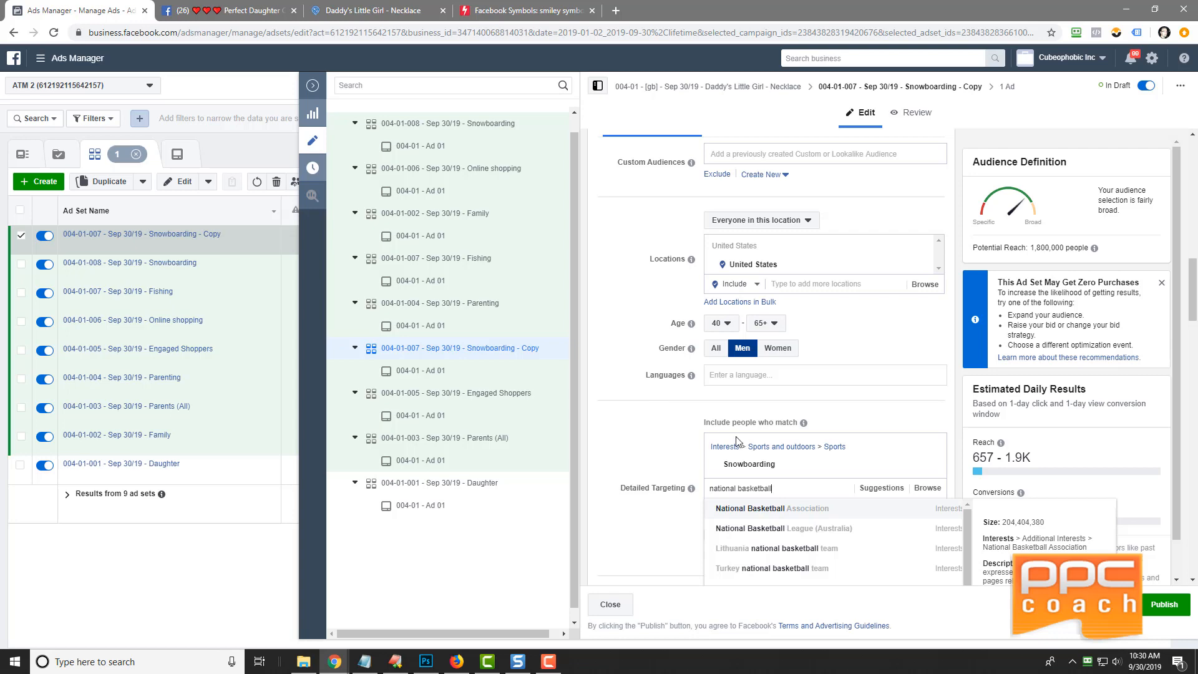
{"action": "left_click", "coordinate": [780, 508]}
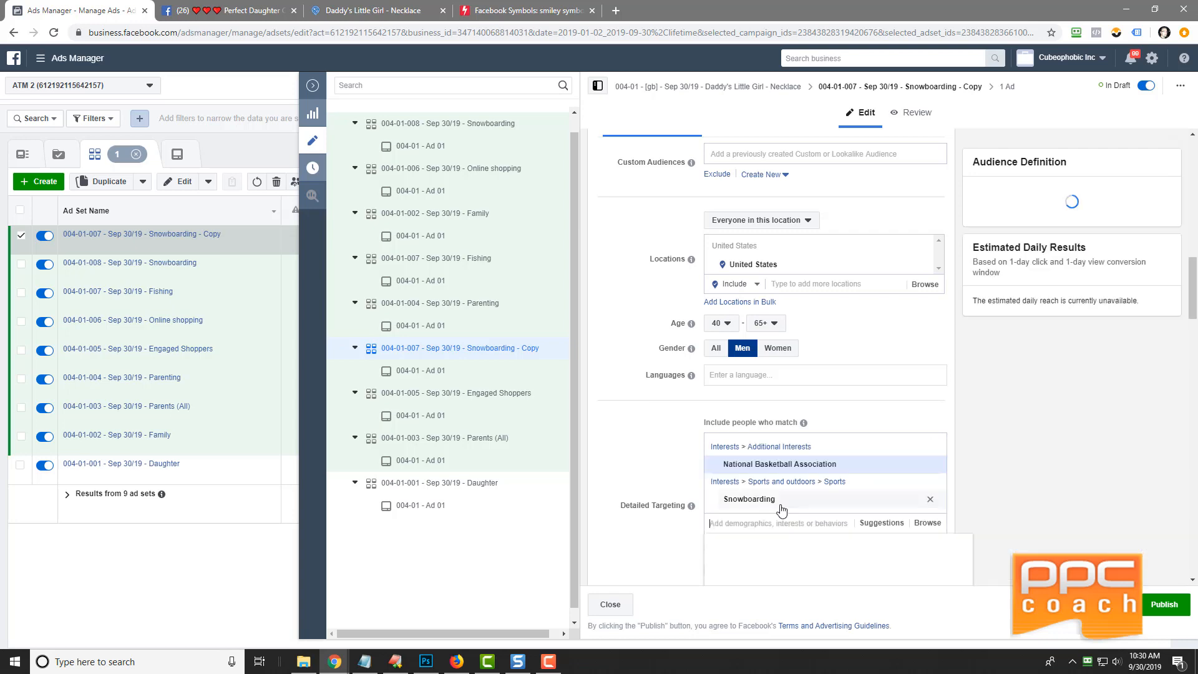
{"action": "left_click", "coordinate": [931, 499]}
- Rename the copied ad set as 004-01-009 - Sep 30/19 - National Basketball Association, reusing the name of its targeted interest
{"action": "triple_click", "coordinate": [762, 467]}
{"action": "right_click", "coordinate": [762, 470]}
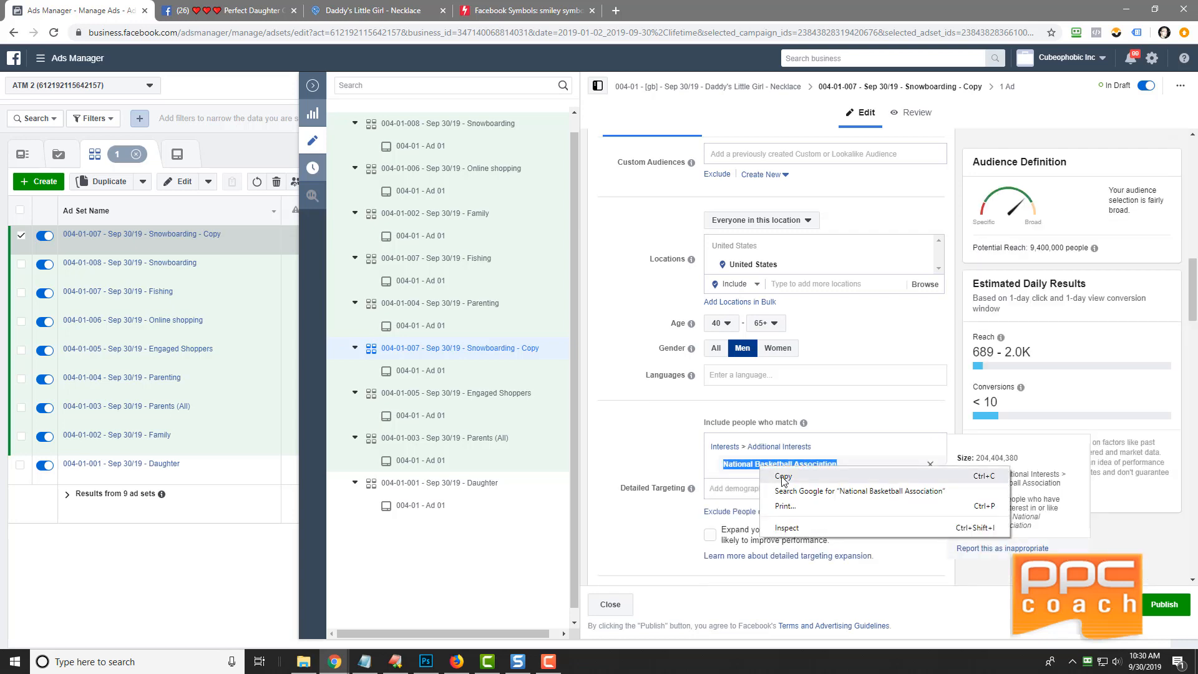
{"action": "left_click", "coordinate": [784, 479]}
{"action": "left_click", "coordinate": [646, 420]}
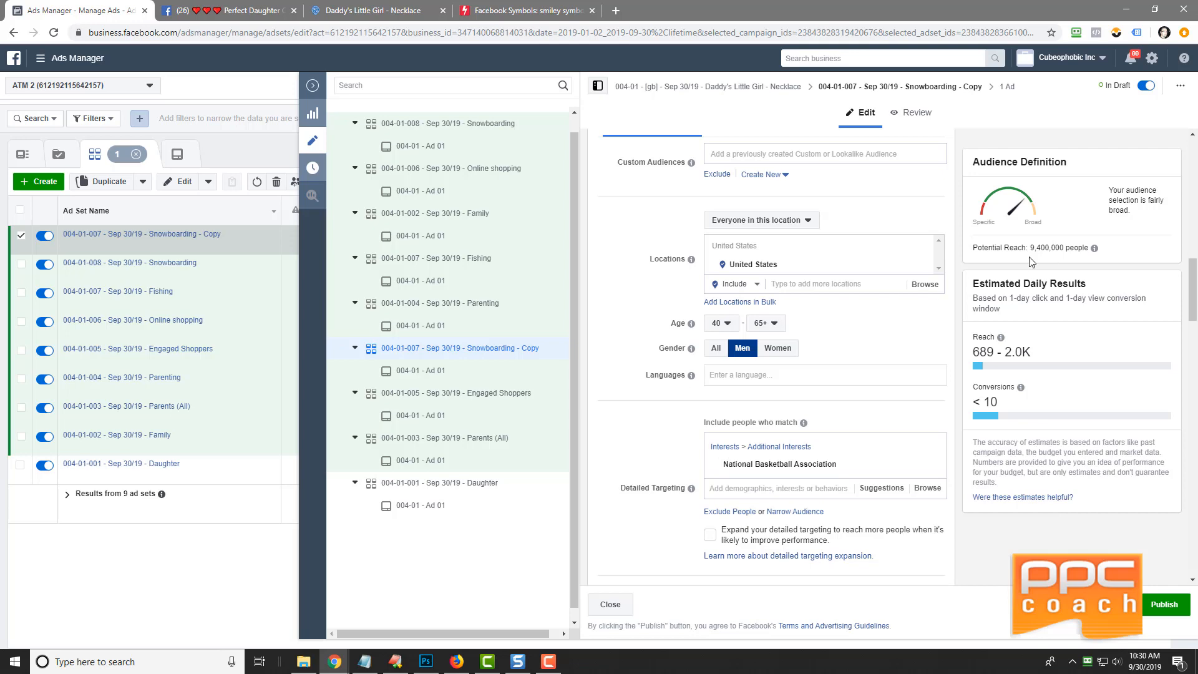
{"action": "scroll", "coordinate": [686, 391], "scroll_direction": "up", "scroll_amount": 15}
{"action": "left_click_drag", "start_coordinate": [699, 177], "coordinate": [779, 178]}
{"action": "right_click", "coordinate": [769, 179]}
{"action": "left_click", "coordinate": [799, 241]}
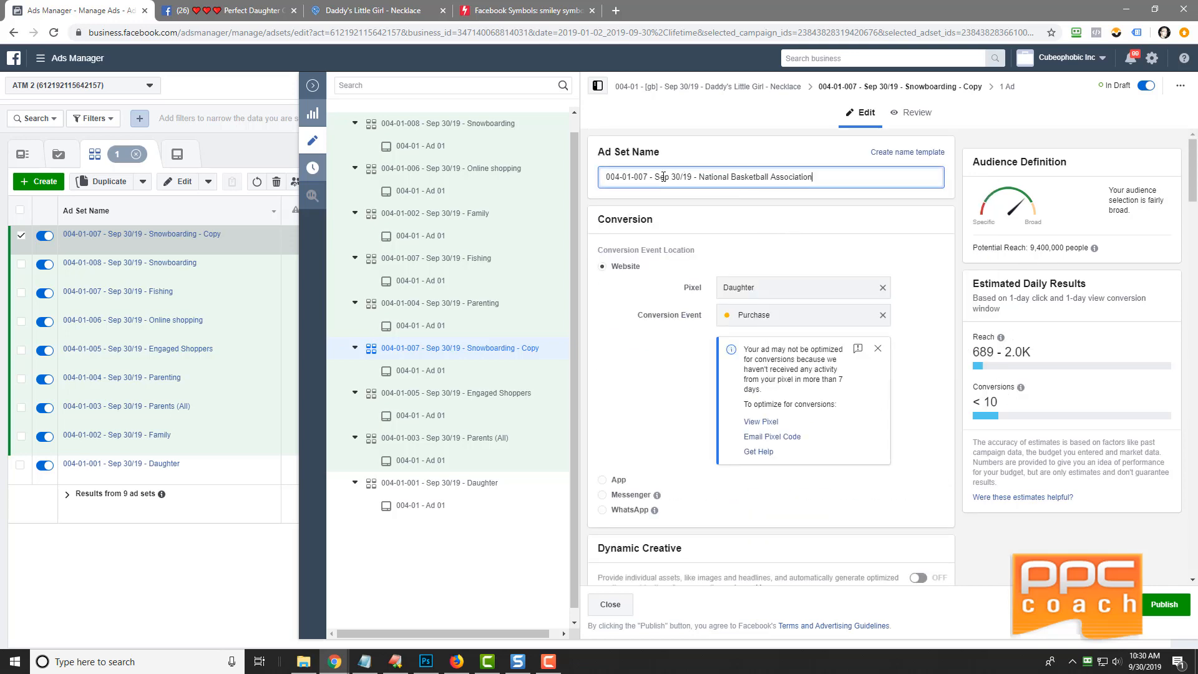
{"action": "left_click_drag", "start_coordinate": [650, 177], "coordinate": [644, 177]}
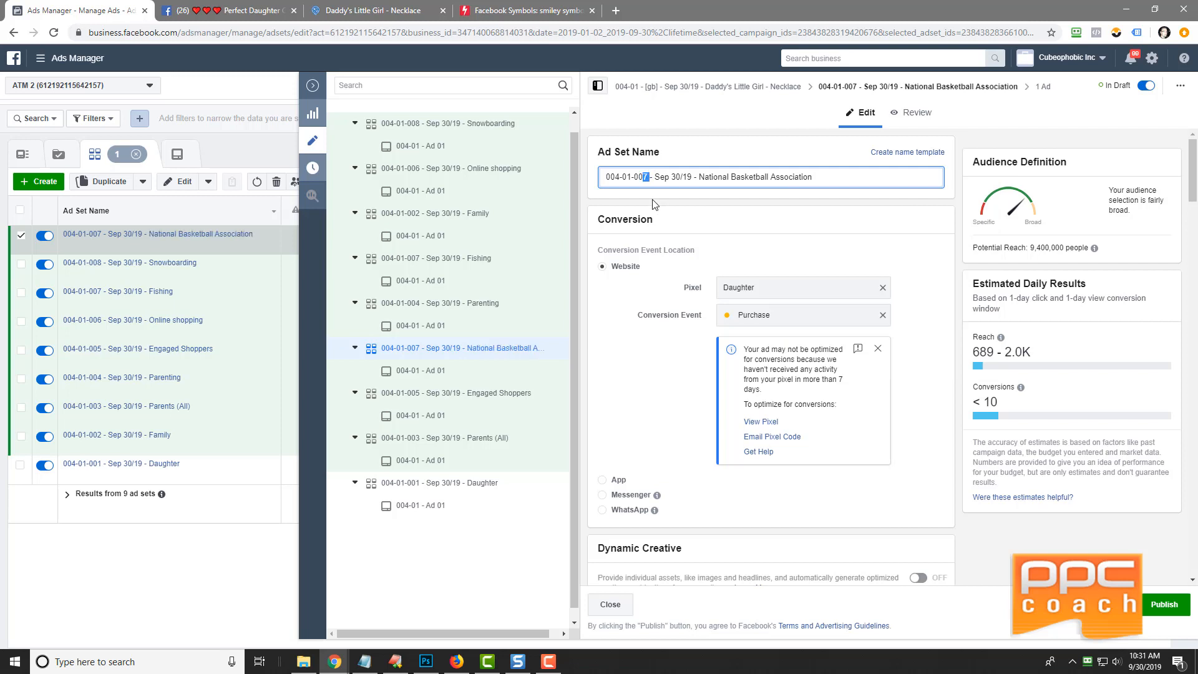
{"action": "type", "text": "9"}
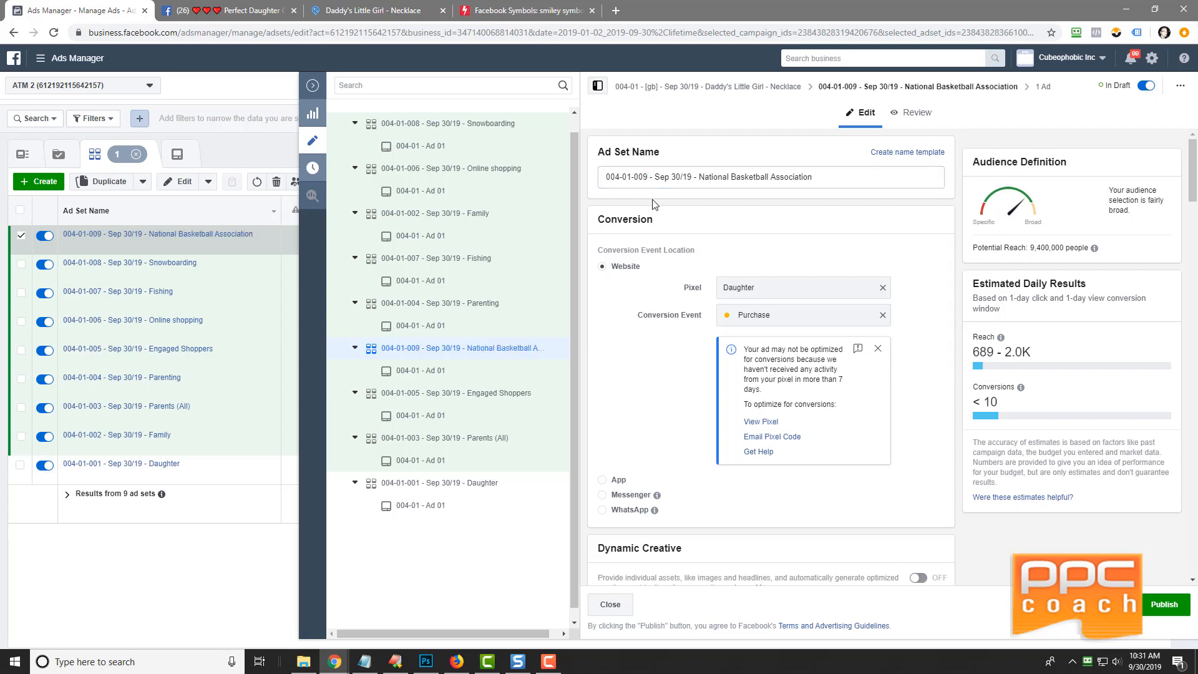
- Quickly duplicate the National Basketball Association ad set and replace that interest in the copy's targeting with National Football League
{"action": "left_click", "coordinate": [560, 349]}
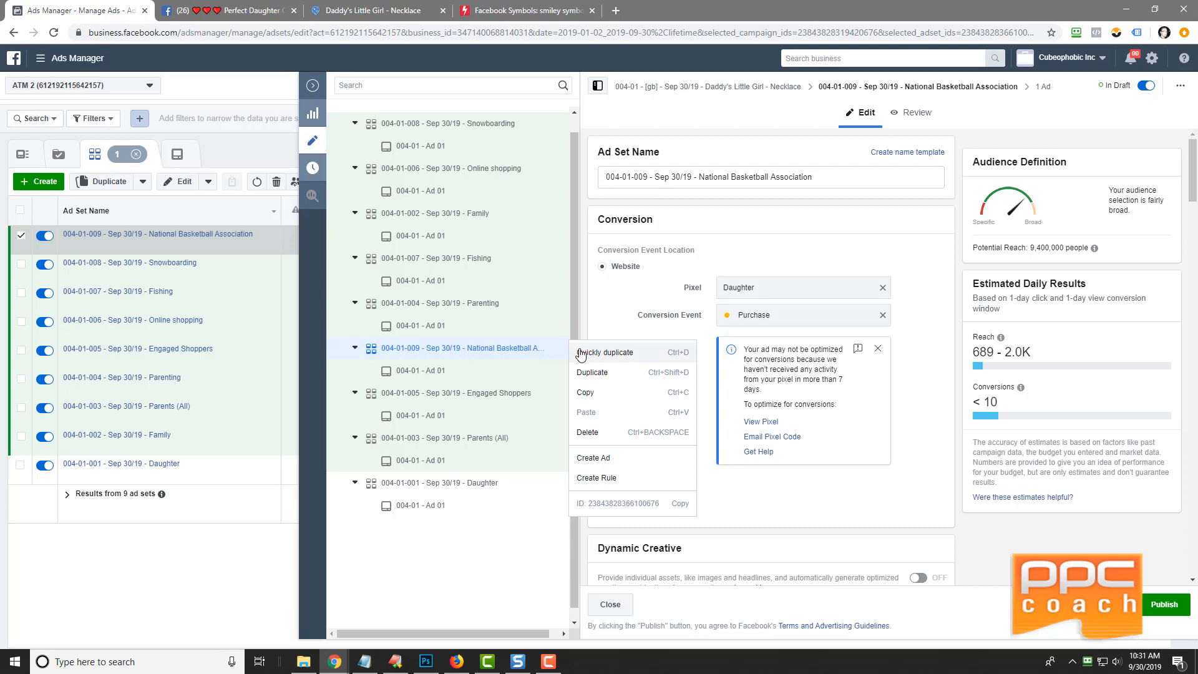
{"action": "left_click", "coordinate": [599, 352]}
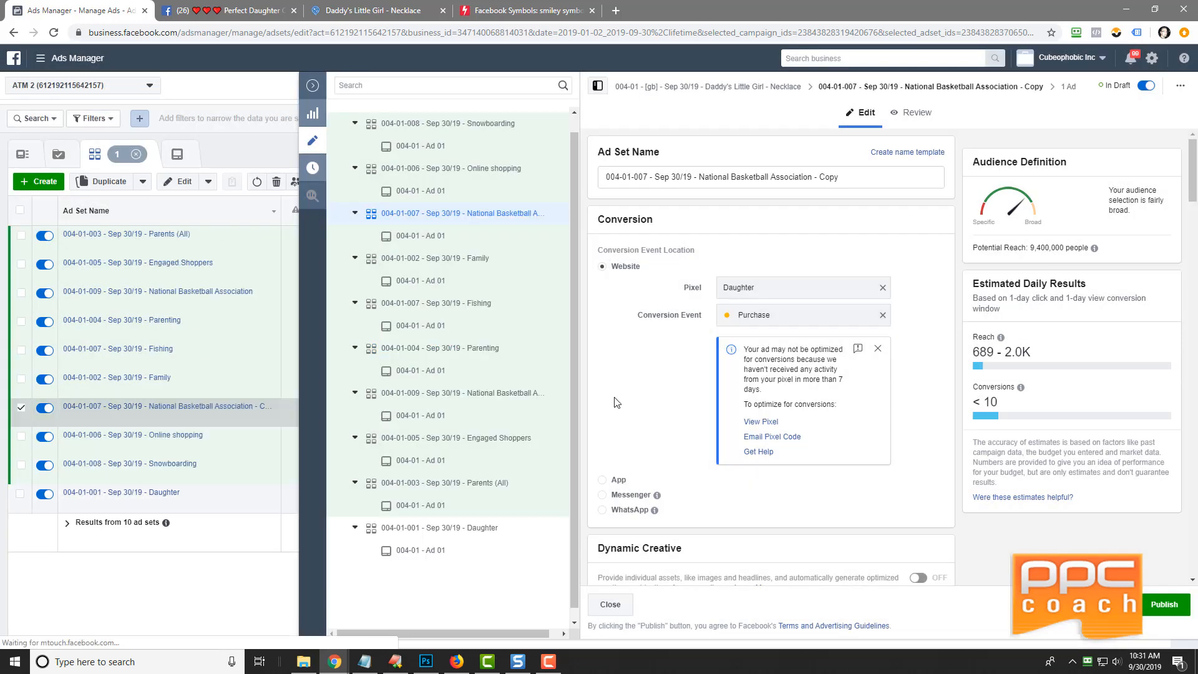
{"action": "scroll", "coordinate": [615, 406], "scroll_direction": "down", "scroll_amount": 10}
{"action": "scroll", "coordinate": [614, 409], "scroll_direction": "down", "scroll_amount": 5}
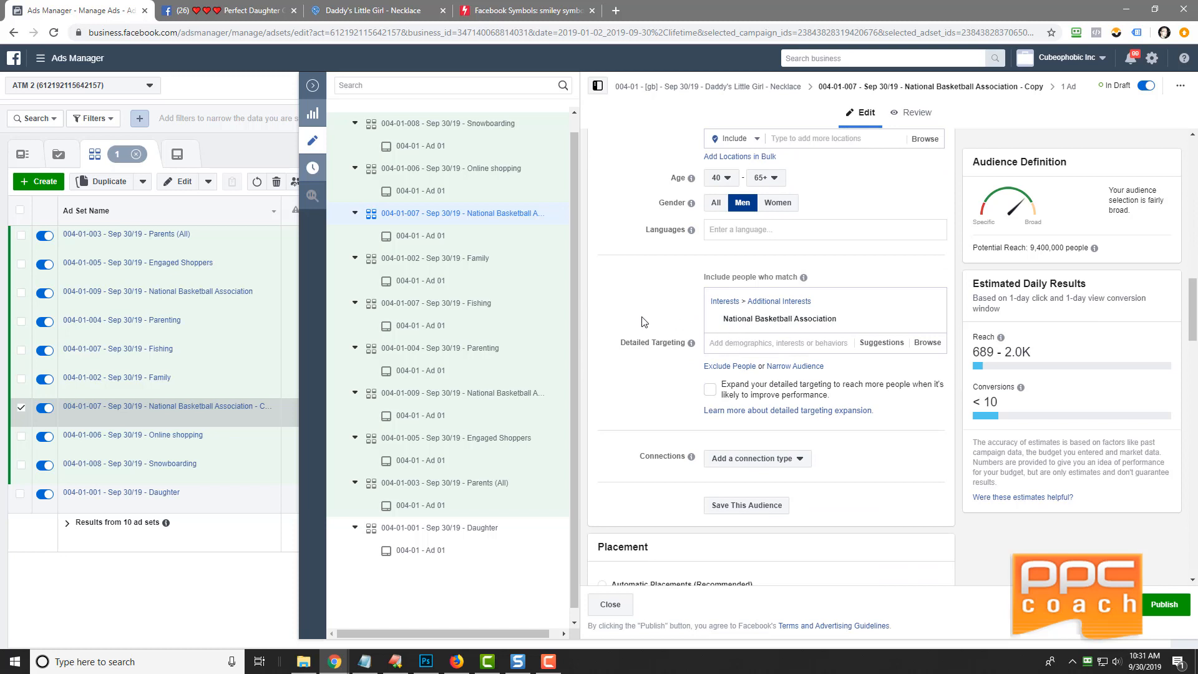
{"action": "type", "text": "national foo"}
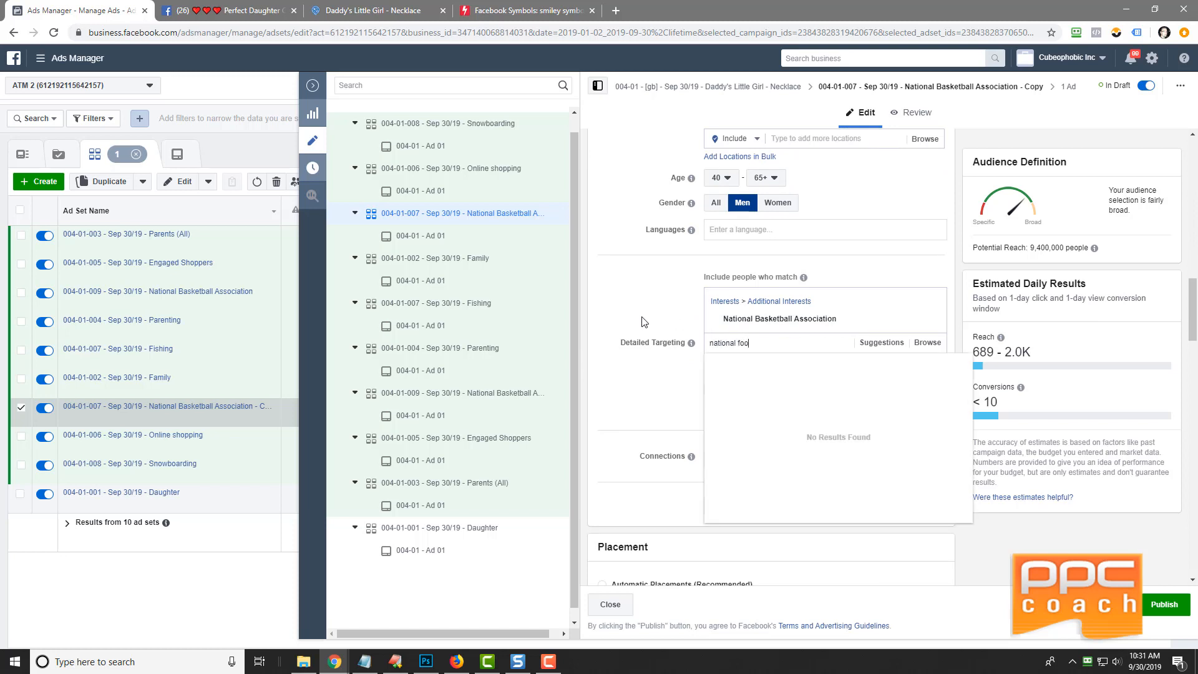
{"action": "type", "text": "tball league"}
{"action": "key", "text": "Return"}
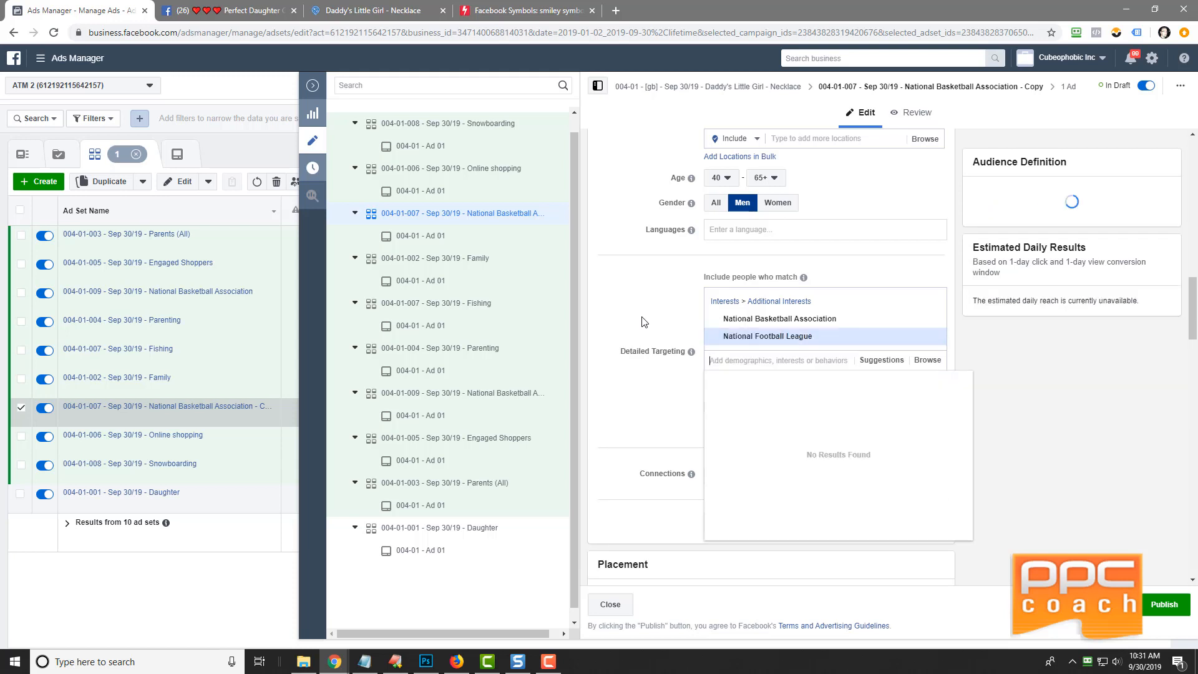
{"action": "left_click", "coordinate": [931, 319]}
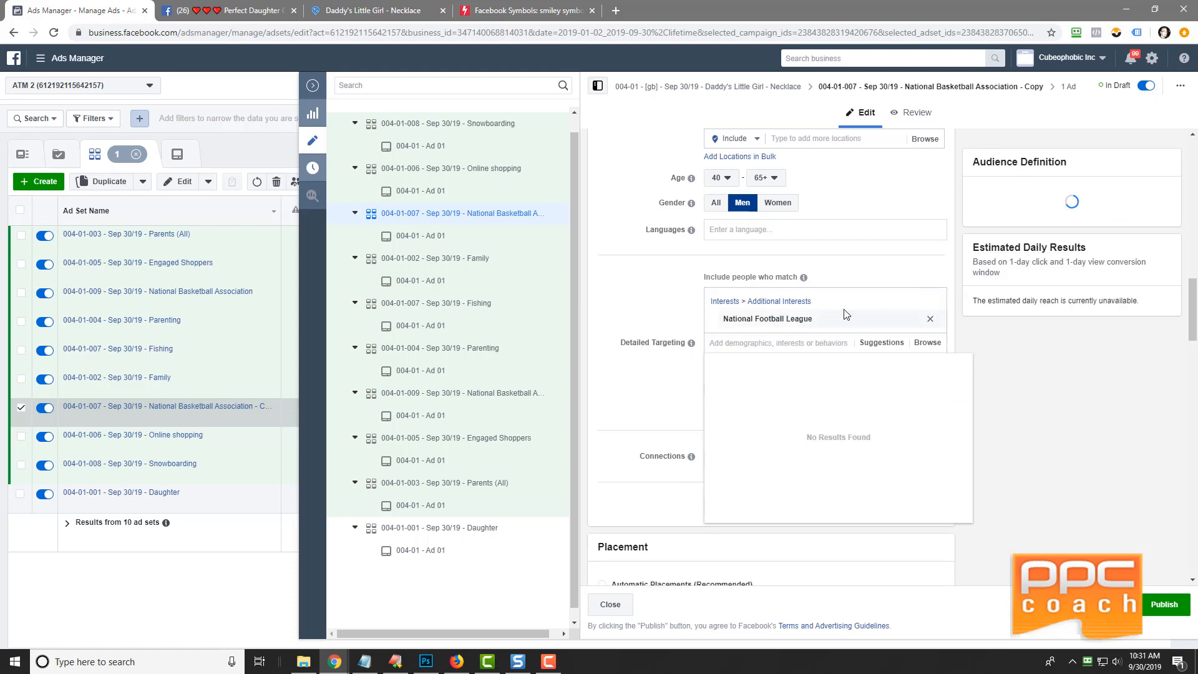
- Rename the copied ad set as 004-01-0010 - Sep 30/19 - National Football League, reusing the name of its targeted interest
{"action": "triple_click", "coordinate": [754, 321]}
{"action": "left_click", "coordinate": [656, 317]}
{"action": "scroll", "coordinate": [656, 320], "scroll_direction": "up", "scroll_amount": 10}
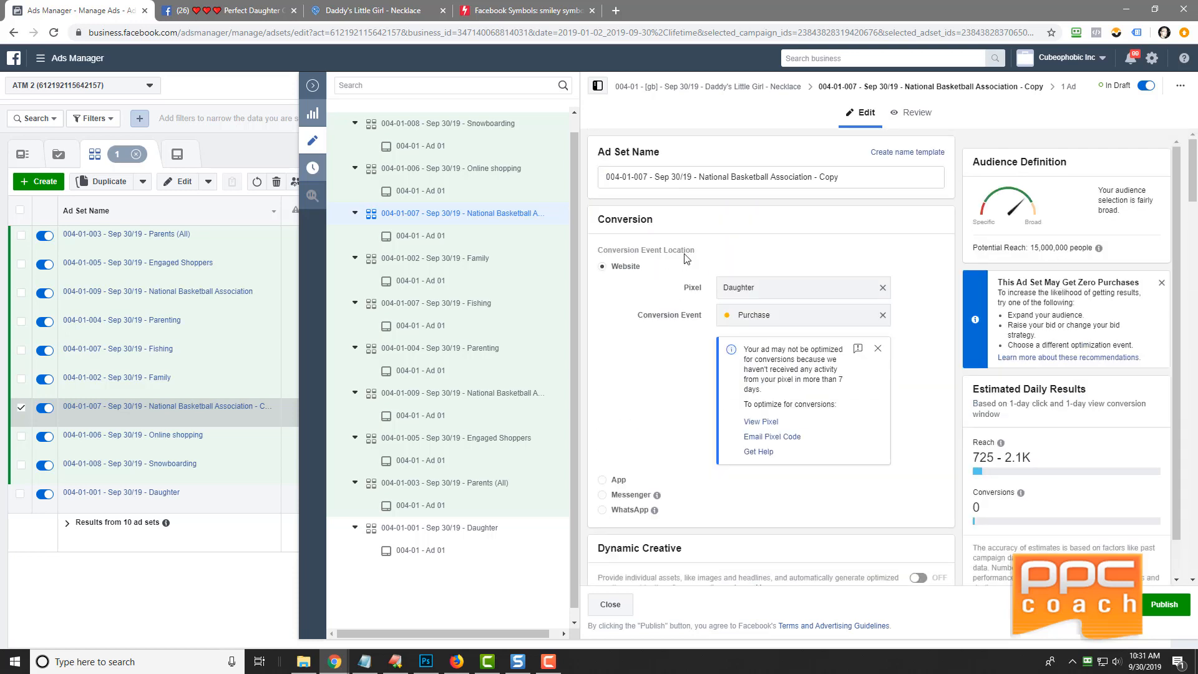
{"action": "left_click_drag", "start_coordinate": [701, 177], "coordinate": [839, 178]}
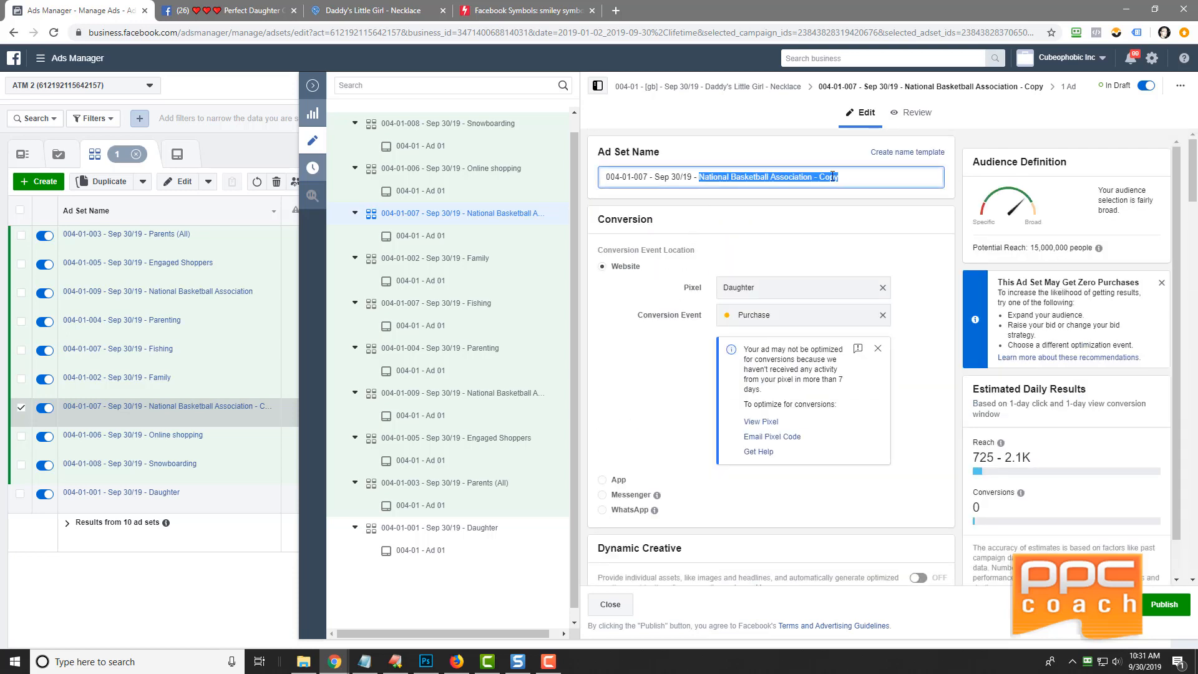
{"action": "right_click", "coordinate": [834, 177]}
{"action": "left_click", "coordinate": [855, 238]}
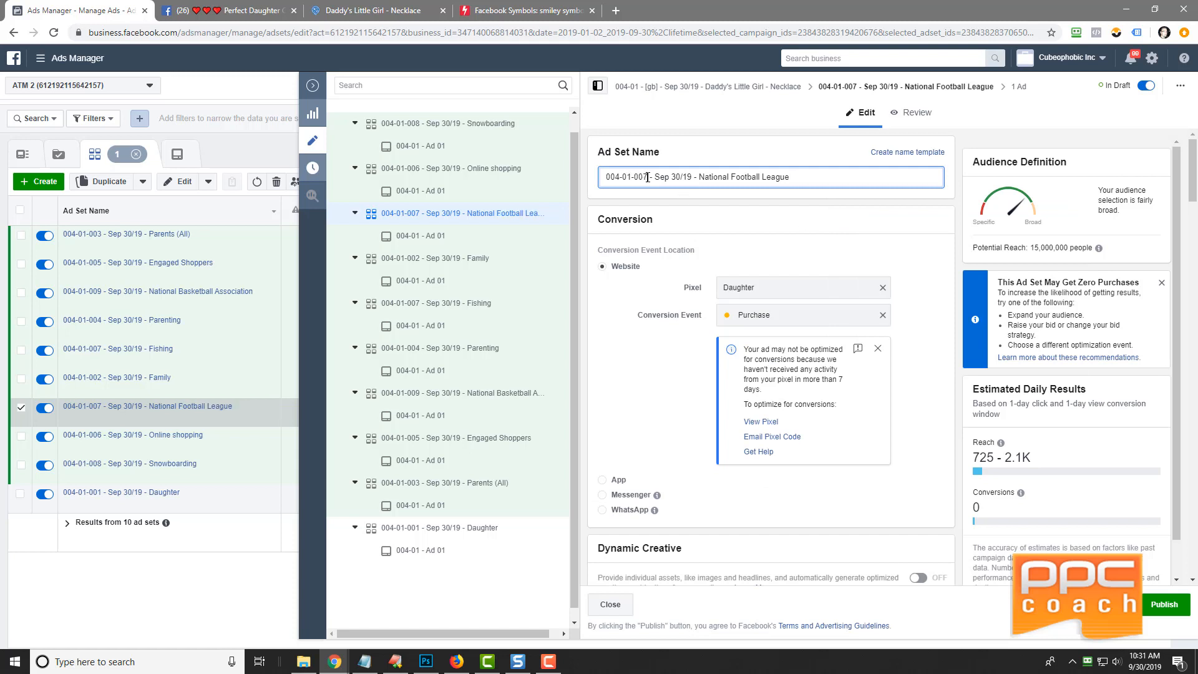
{"action": "key", "text": "BackSpace"}
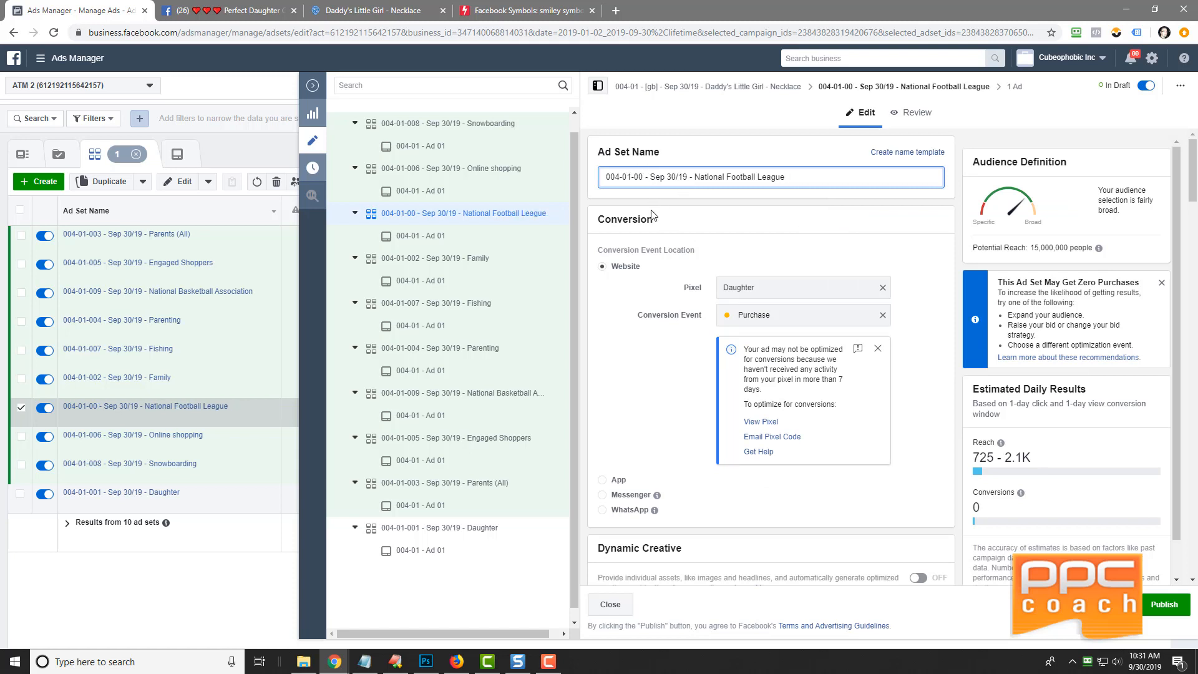
{"action": "type", "text": "10"}
{"action": "left_click", "coordinate": [722, 223]}
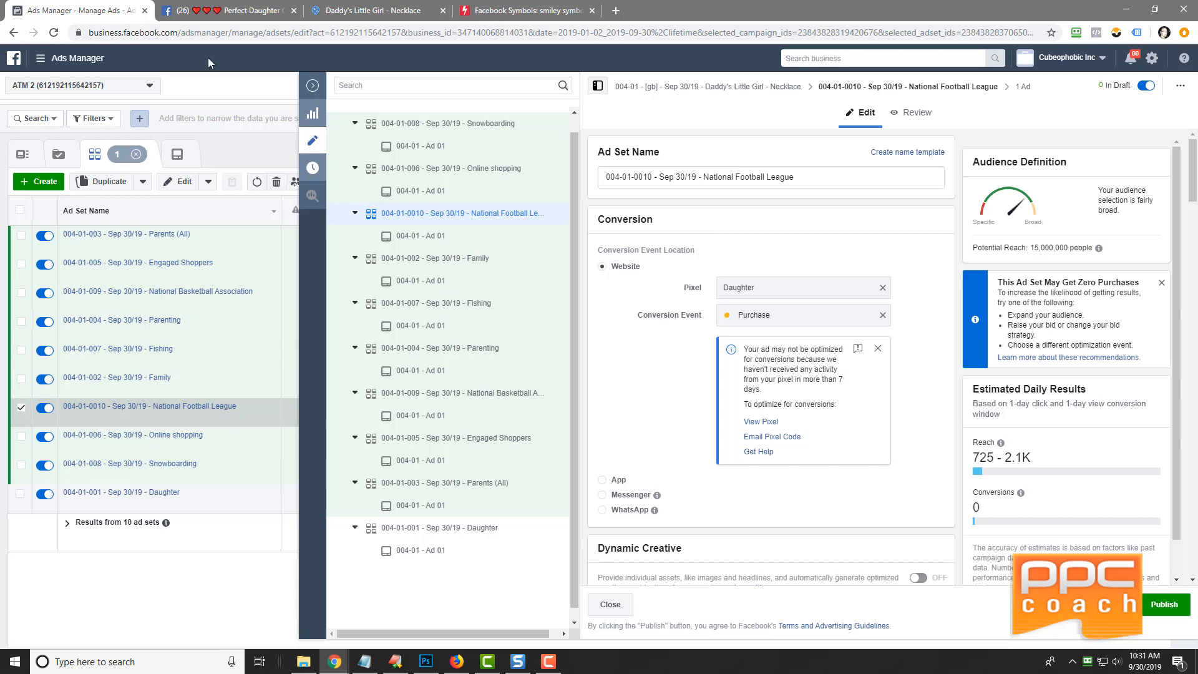
- Close the ad set editor, then review and publish all draft ad sets together with their ads
{"action": "left_click", "coordinate": [311, 87]}
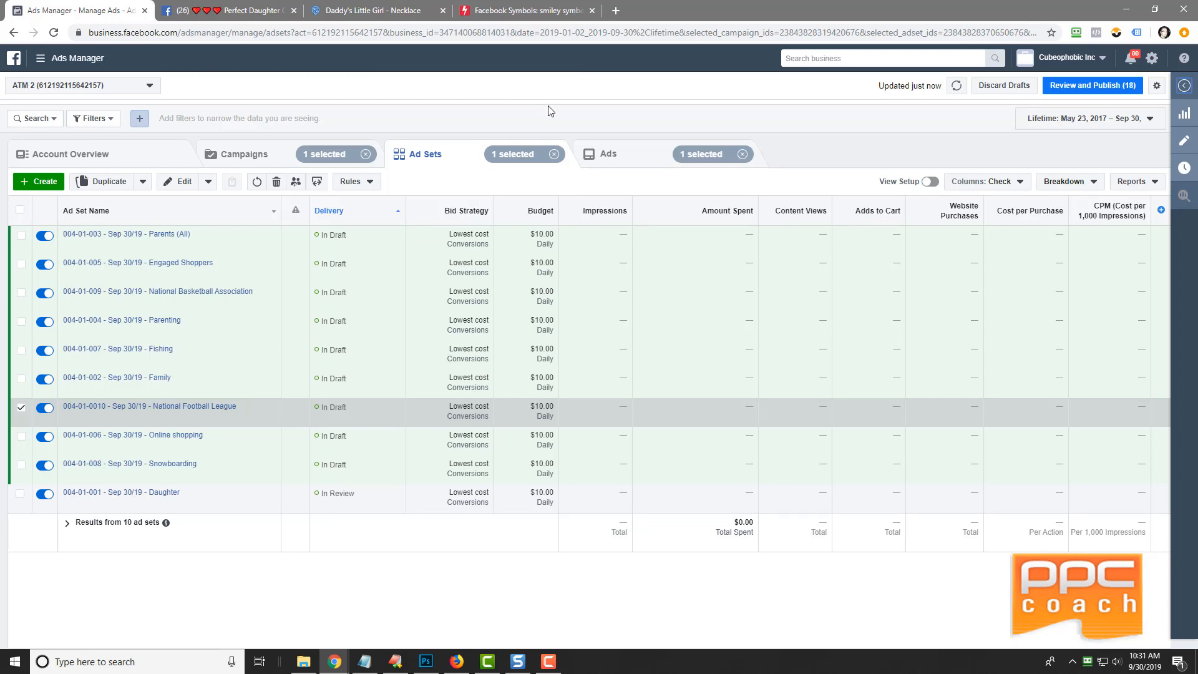
{"action": "left_click", "coordinate": [1094, 86]}
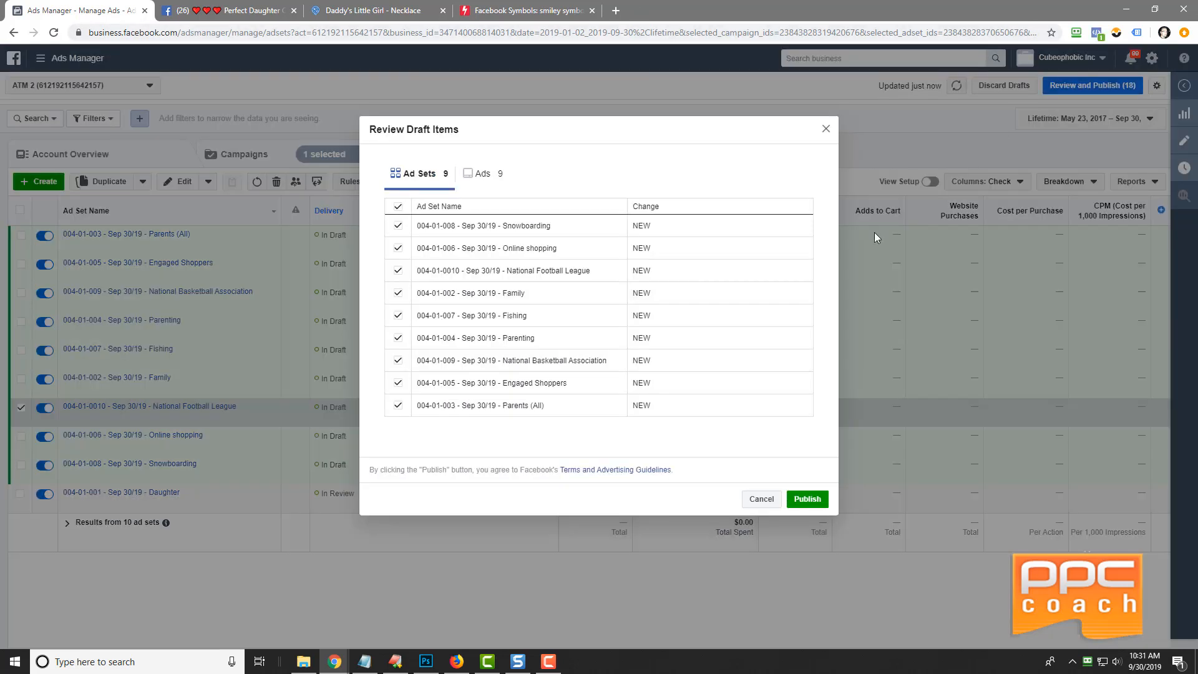
{"action": "left_click", "coordinate": [807, 499]}
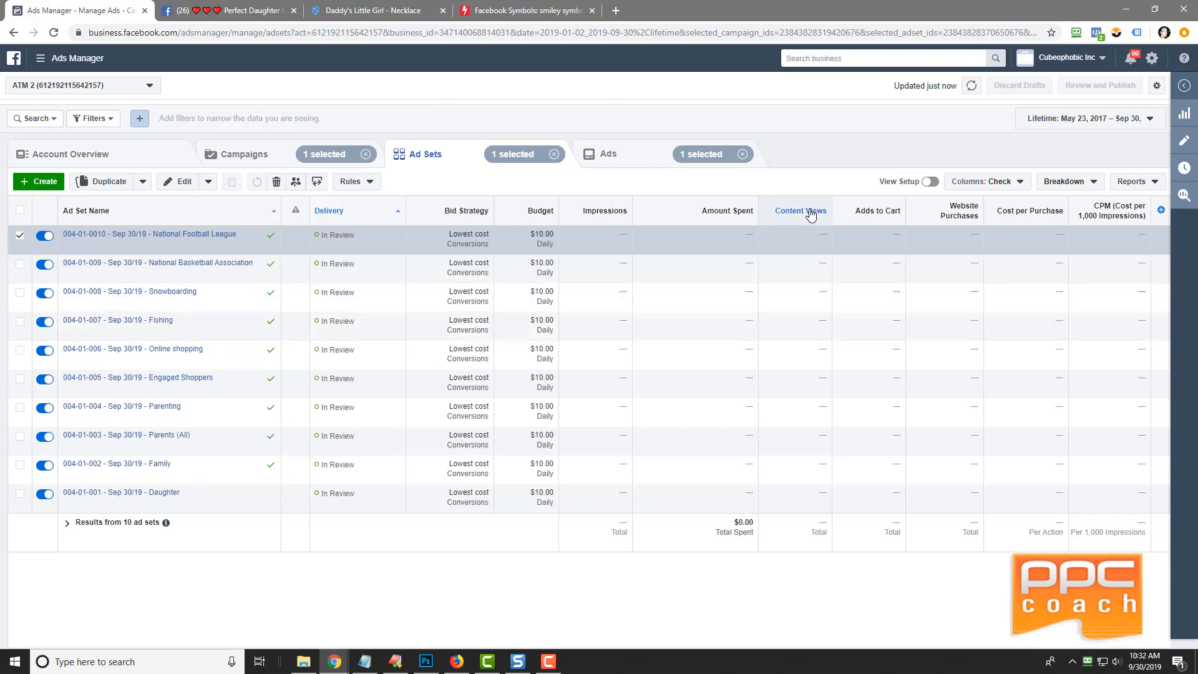
- Review the performance columns from Content Views to CPM in the ad set table, along with the available column presets
{"action": "mouse_move", "coordinate": [800, 215]}
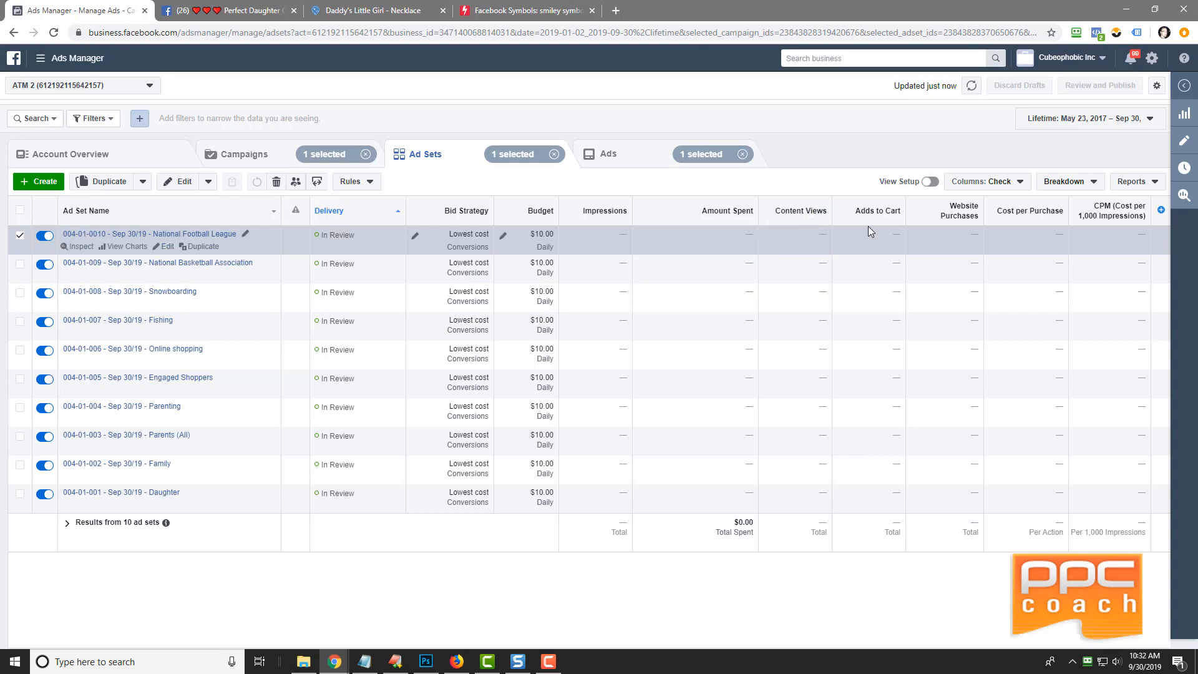
{"action": "mouse_move", "coordinate": [878, 216]}
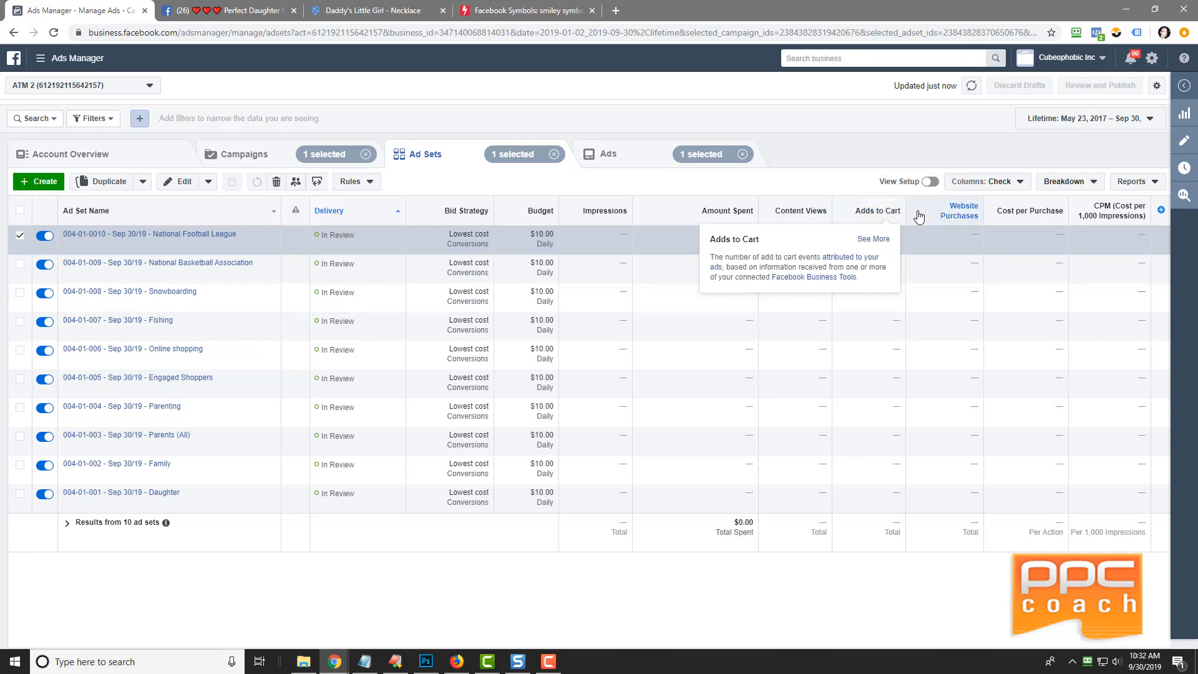
{"action": "mouse_move", "coordinate": [1025, 214]}
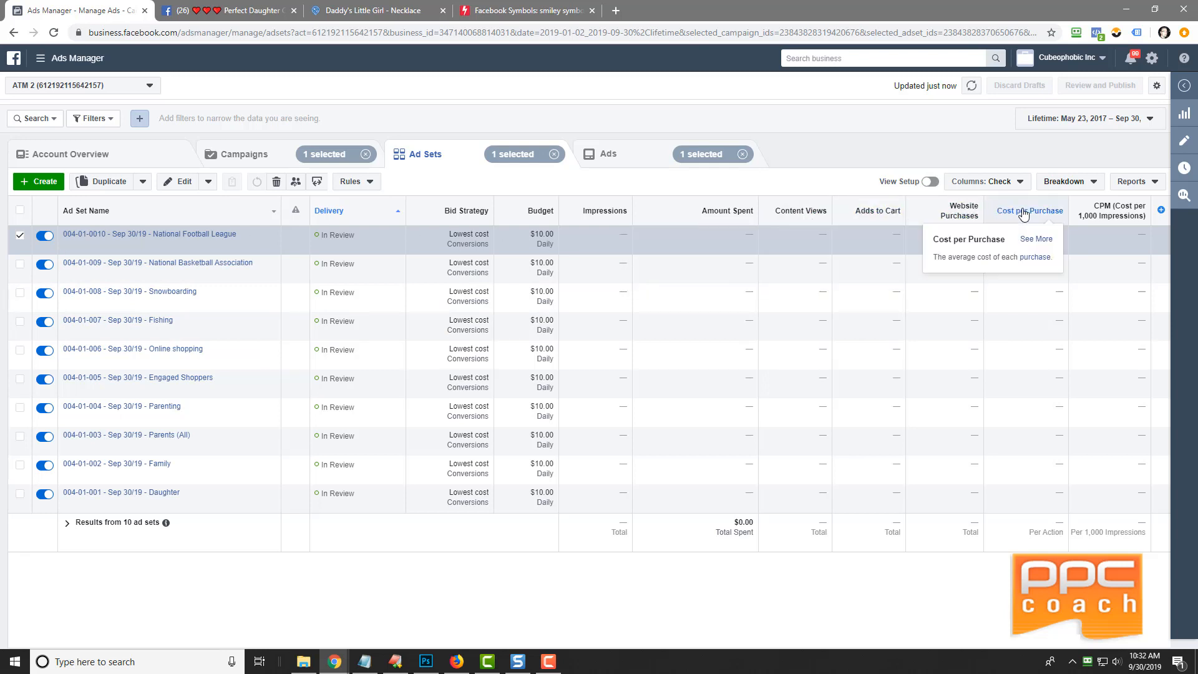
{"action": "mouse_move", "coordinate": [1121, 210]}
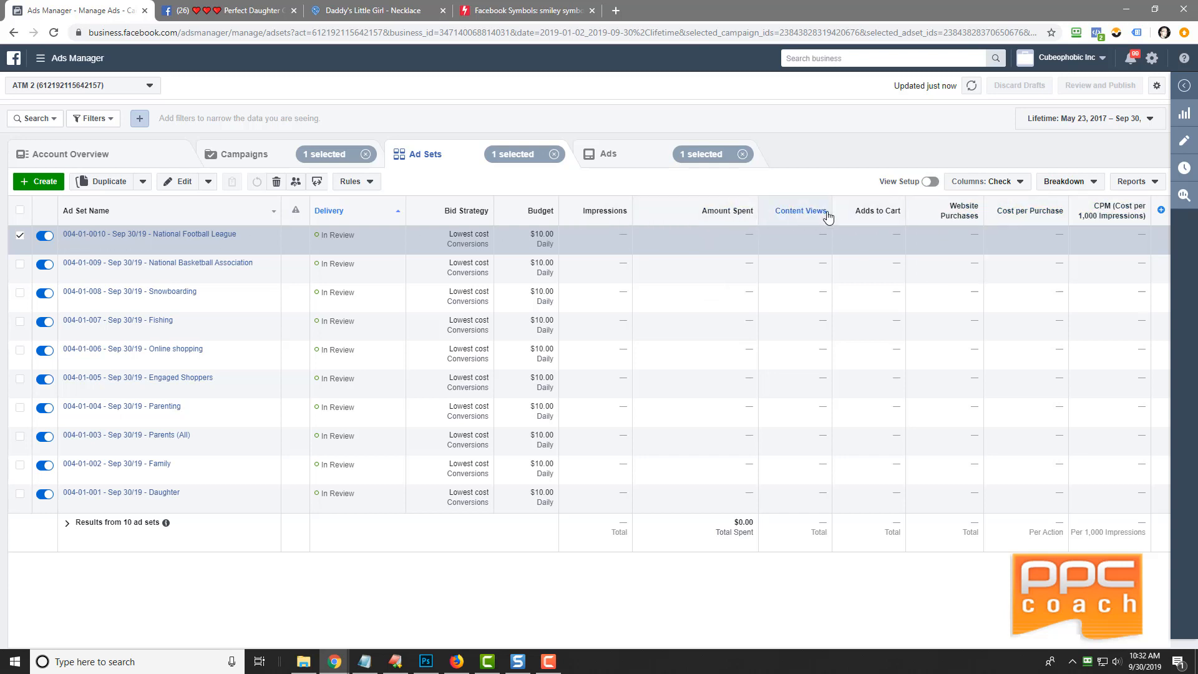
{"action": "left_click", "coordinate": [990, 185]}
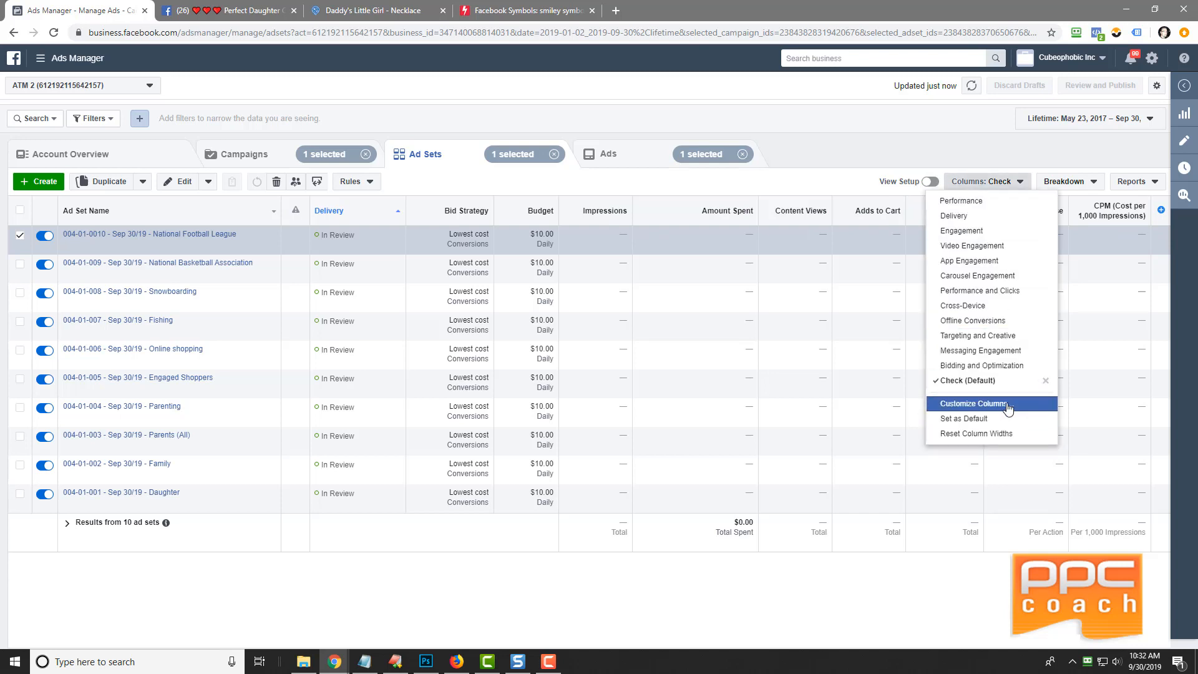
{"action": "left_click", "coordinate": [927, 123]}
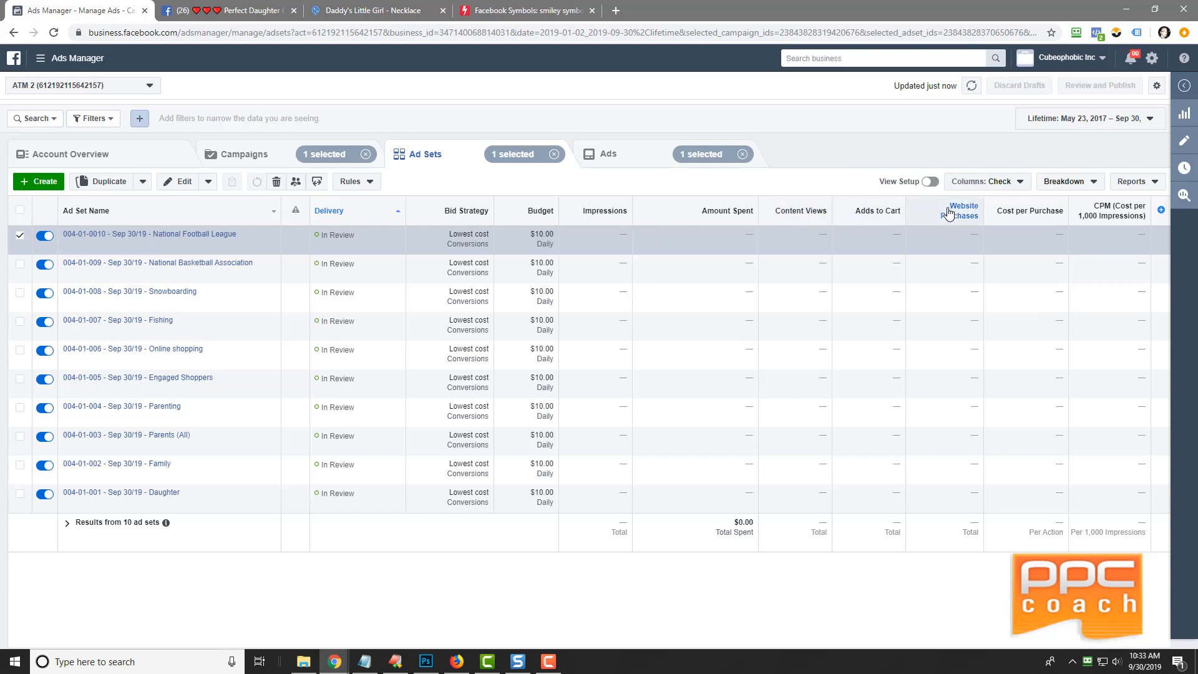
{"action": "mouse_move", "coordinate": [960, 206]}
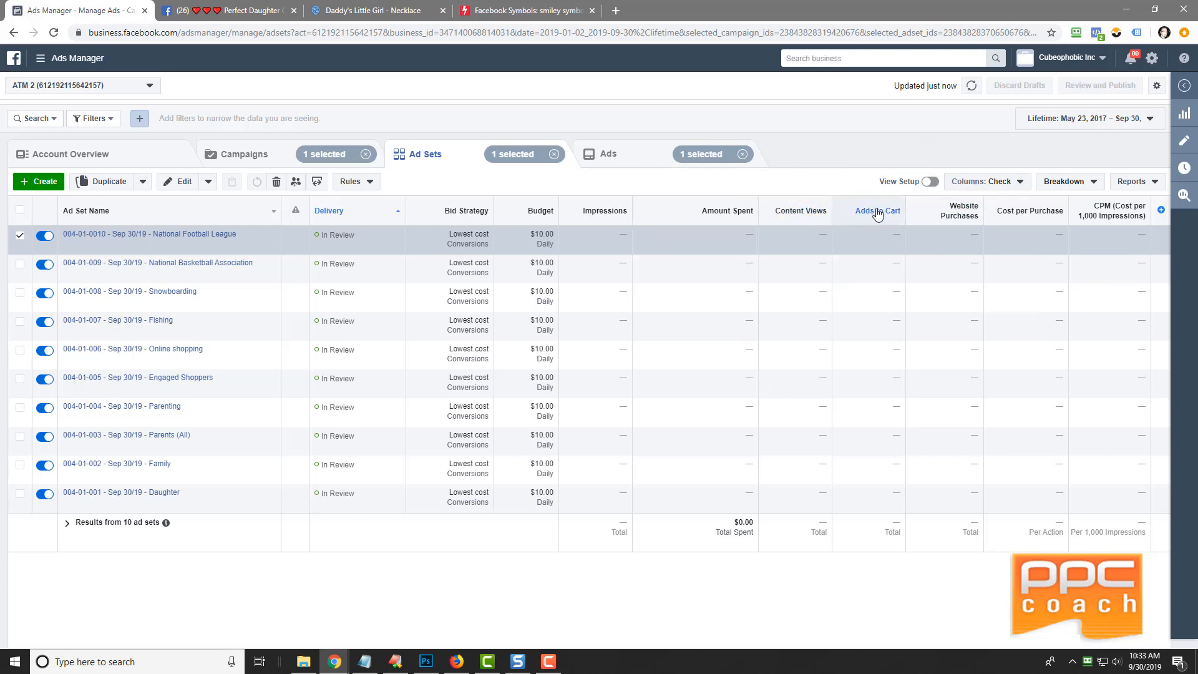
{"action": "mouse_move", "coordinate": [884, 212]}
- Open the National Basketball Association ad set for editing and look through the suggested interests in its detailed targeting
{"action": "left_click", "coordinate": [241, 154]}
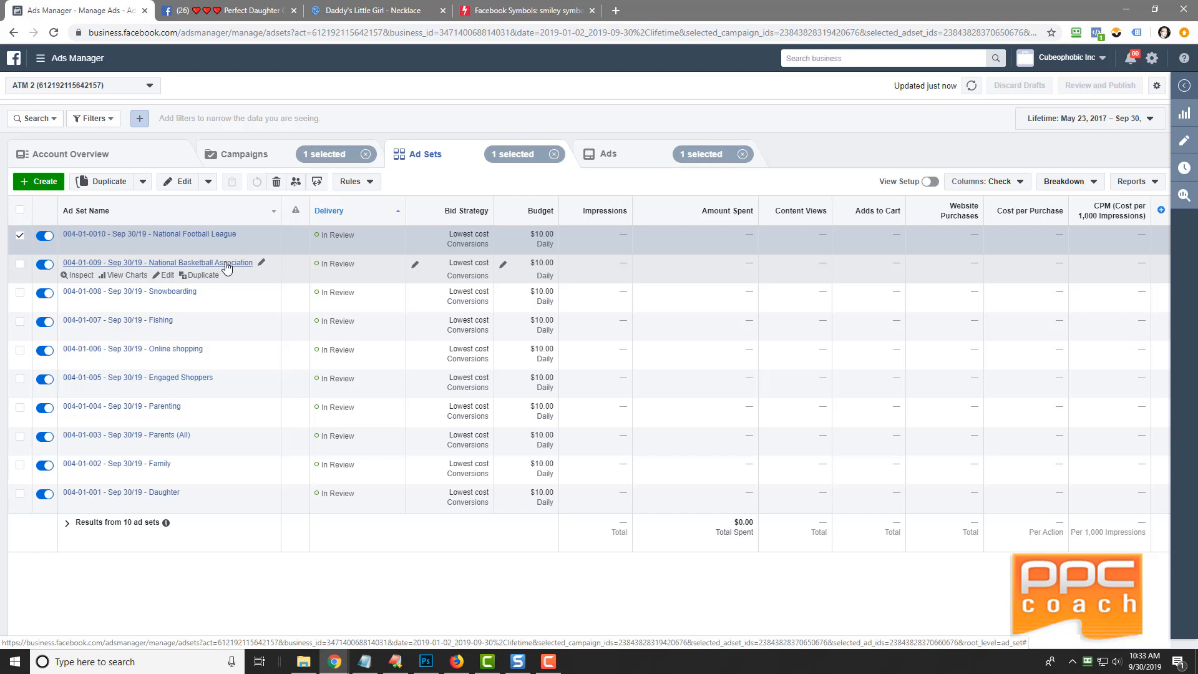
{"action": "left_click", "coordinate": [167, 278]}
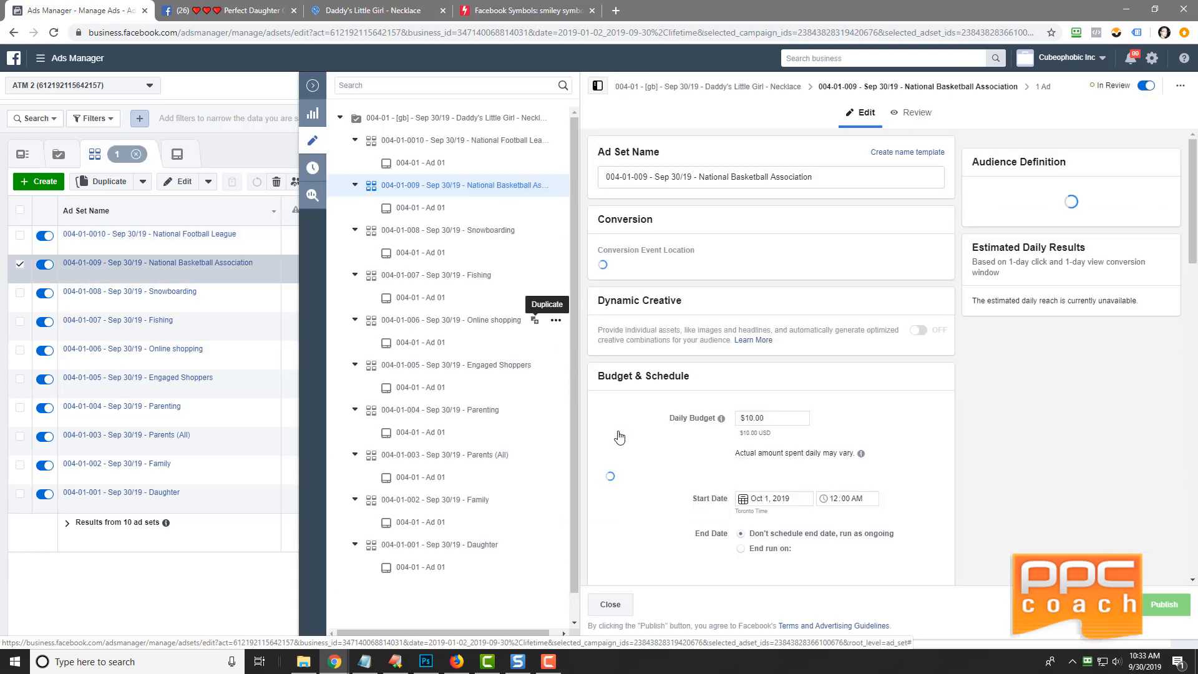
{"action": "scroll", "coordinate": [645, 340], "scroll_direction": "down", "scroll_amount": 15}
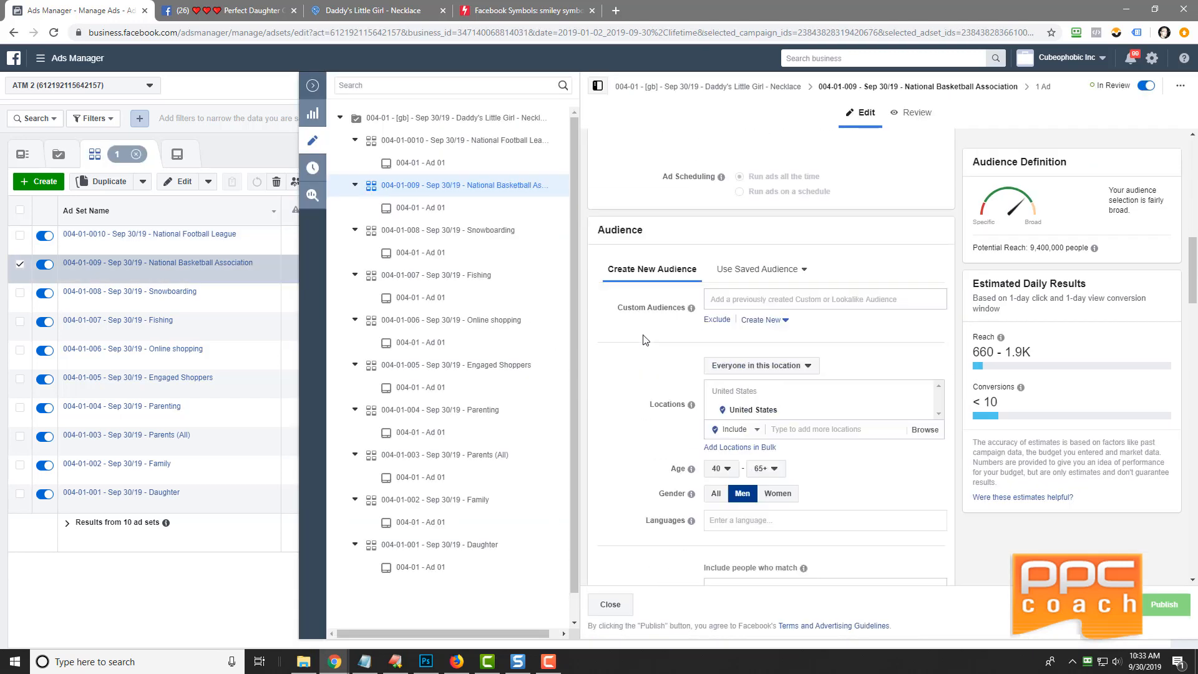
{"action": "scroll", "coordinate": [645, 340], "scroll_direction": "down", "scroll_amount": 5}
{"action": "left_click", "coordinate": [894, 292]}
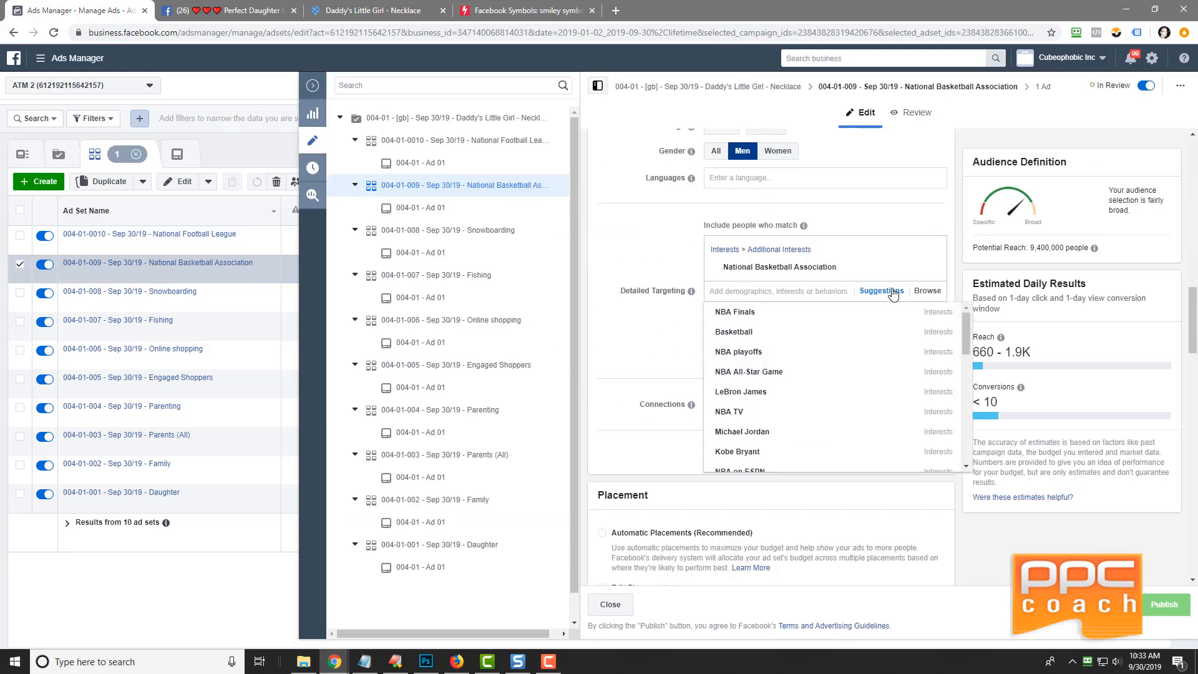
{"action": "mouse_move", "coordinate": [811, 374]}
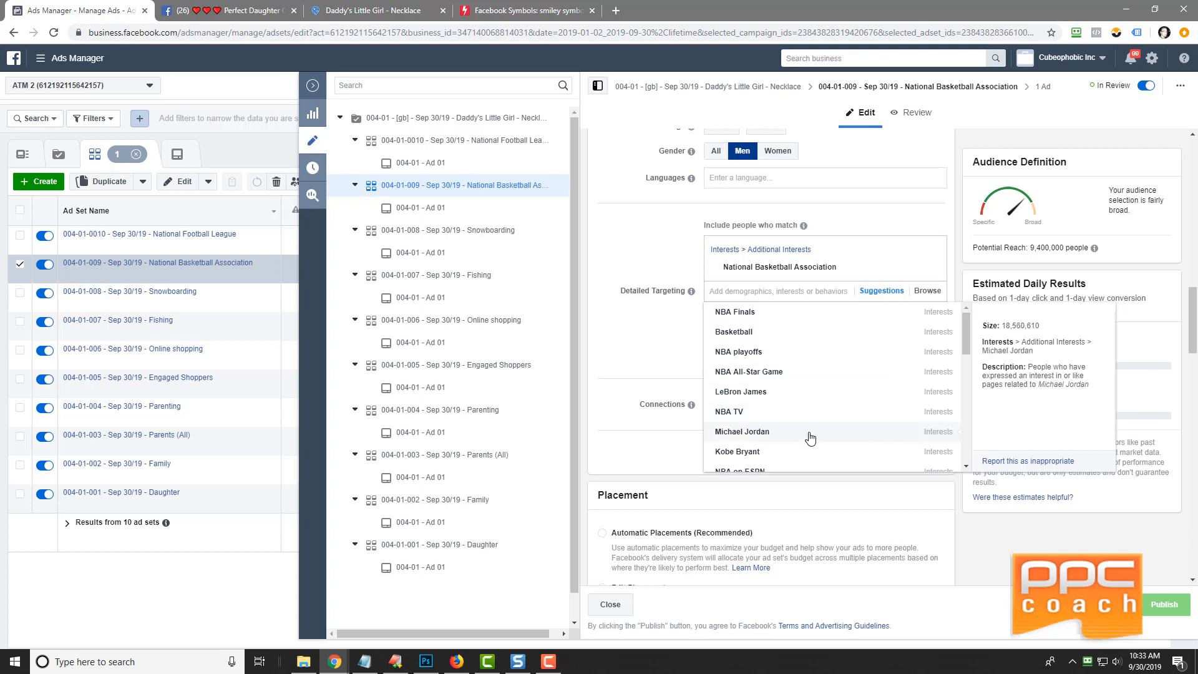
{"action": "scroll", "coordinate": [808, 400], "scroll_direction": "down", "scroll_amount": 2}
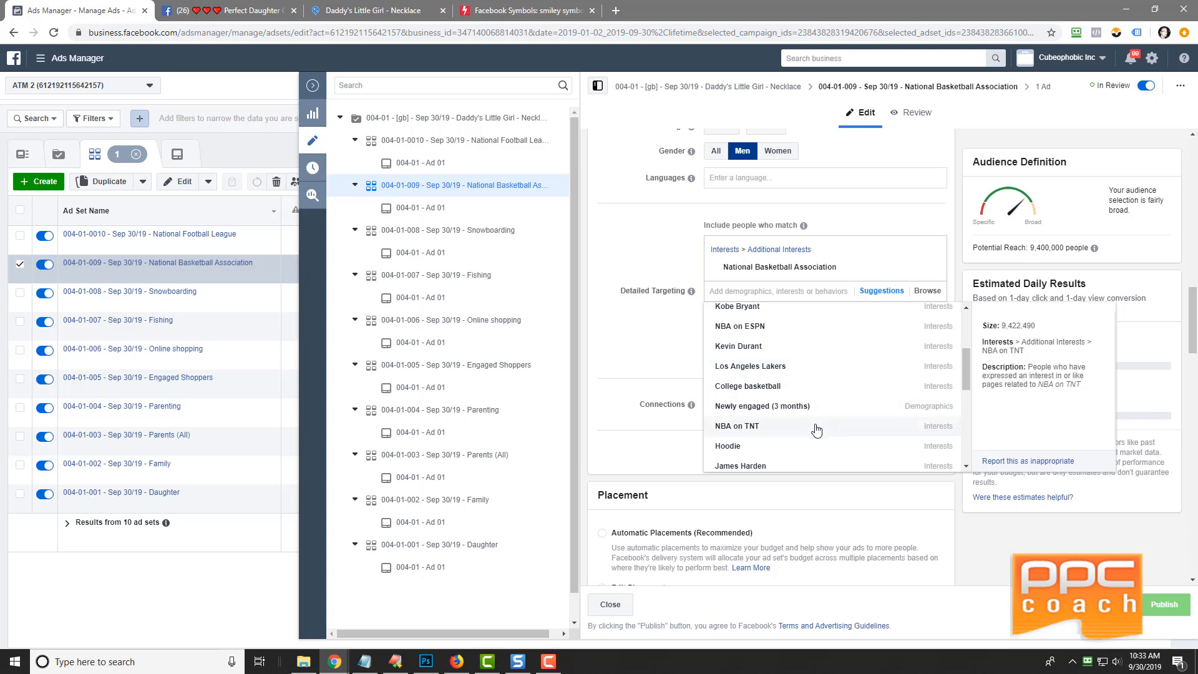
{"action": "scroll", "coordinate": [815, 447], "scroll_direction": "down", "scroll_amount": 2}
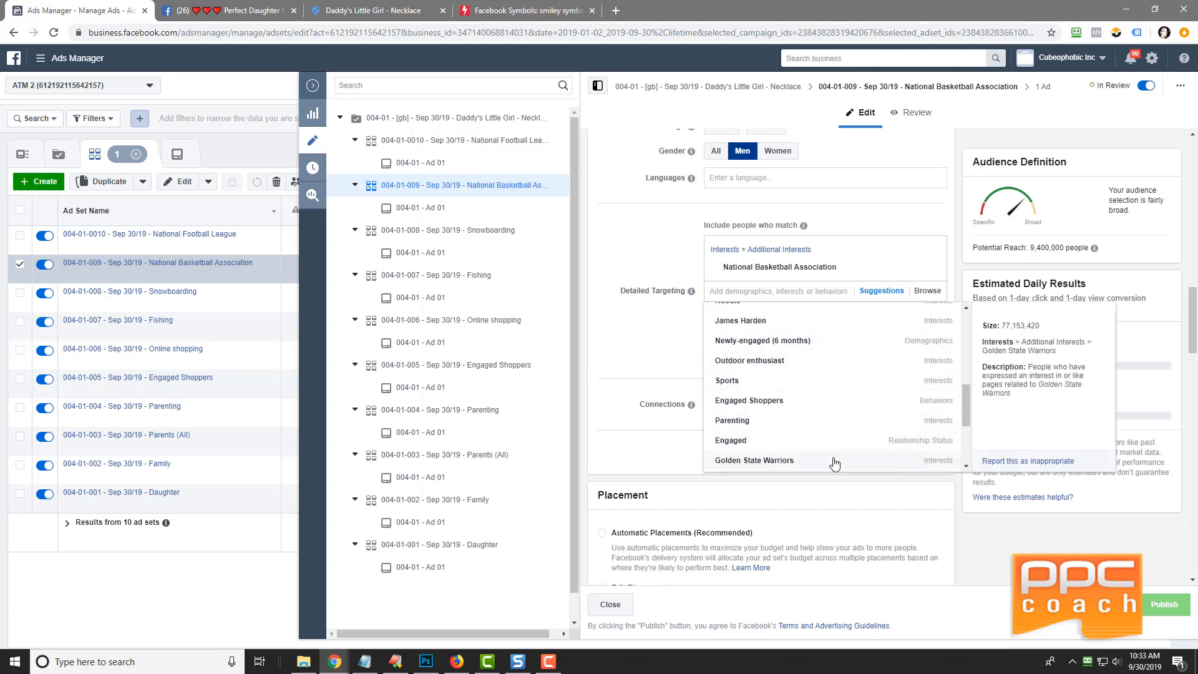
{"action": "scroll", "coordinate": [822, 401], "scroll_direction": "down", "scroll_amount": 2}
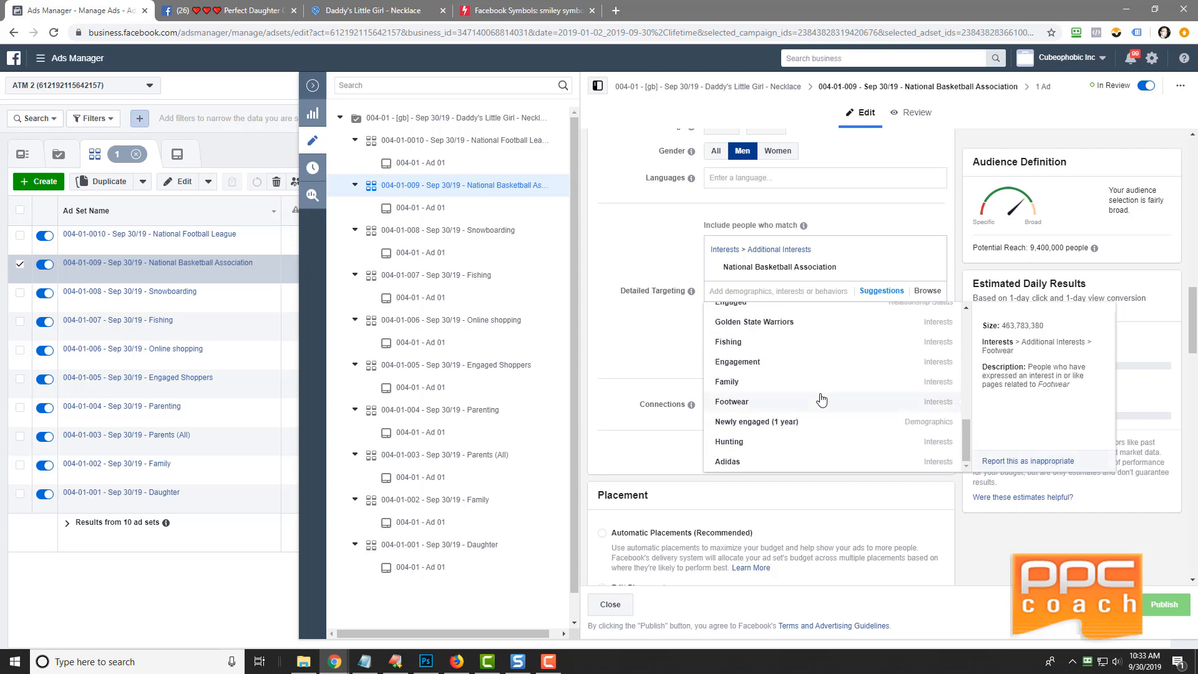
{"action": "scroll", "coordinate": [821, 401], "scroll_direction": "down", "scroll_amount": 2}
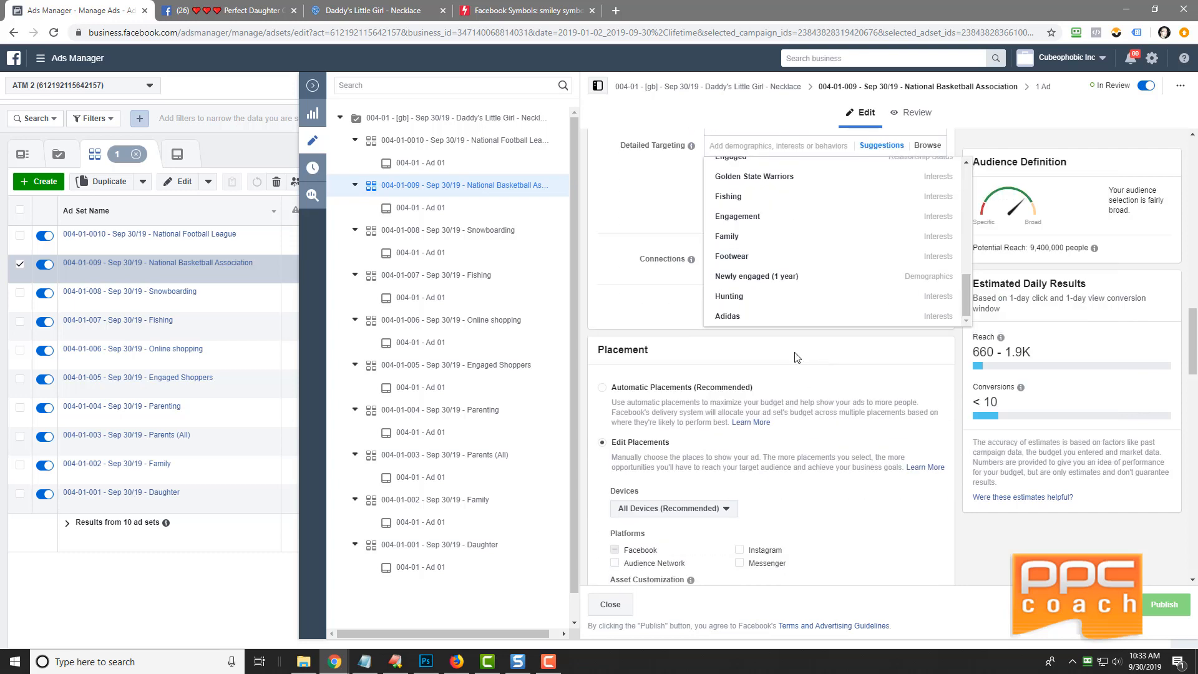
{"action": "left_click", "coordinate": [640, 215]}
{"action": "scroll", "coordinate": [643, 206], "scroll_direction": "up", "scroll_amount": 10}
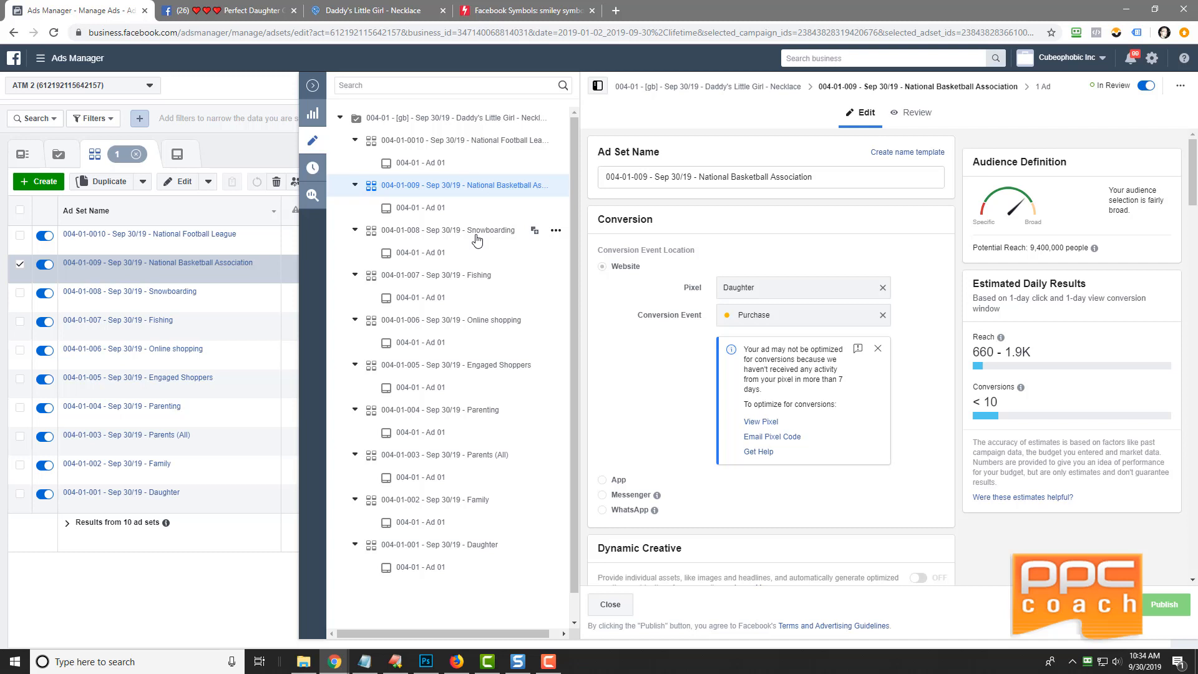
- Open the Fishing ad set and look through the suggested interests in its detailed targeting
{"action": "left_click", "coordinate": [445, 275]}
{"action": "scroll", "coordinate": [659, 384], "scroll_direction": "down", "scroll_amount": 10}
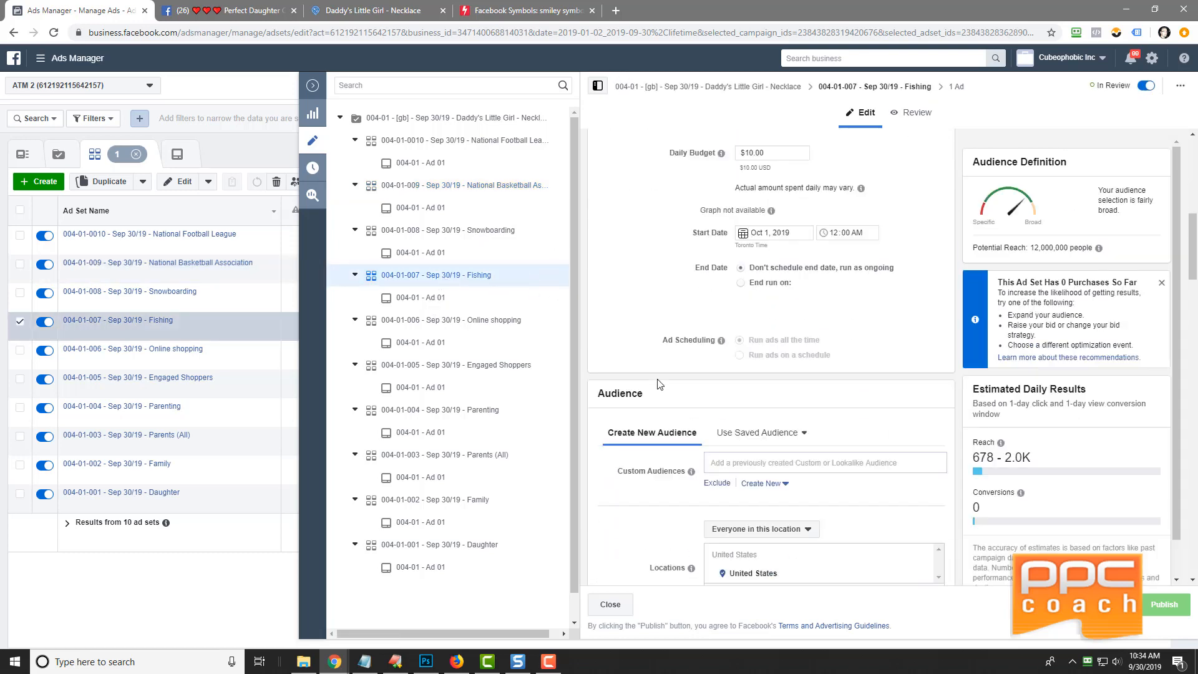
{"action": "scroll", "coordinate": [660, 383], "scroll_direction": "down", "scroll_amount": 6}
{"action": "left_click", "coordinate": [882, 436]}
{"action": "scroll", "coordinate": [609, 382], "scroll_direction": "down", "scroll_amount": 1}
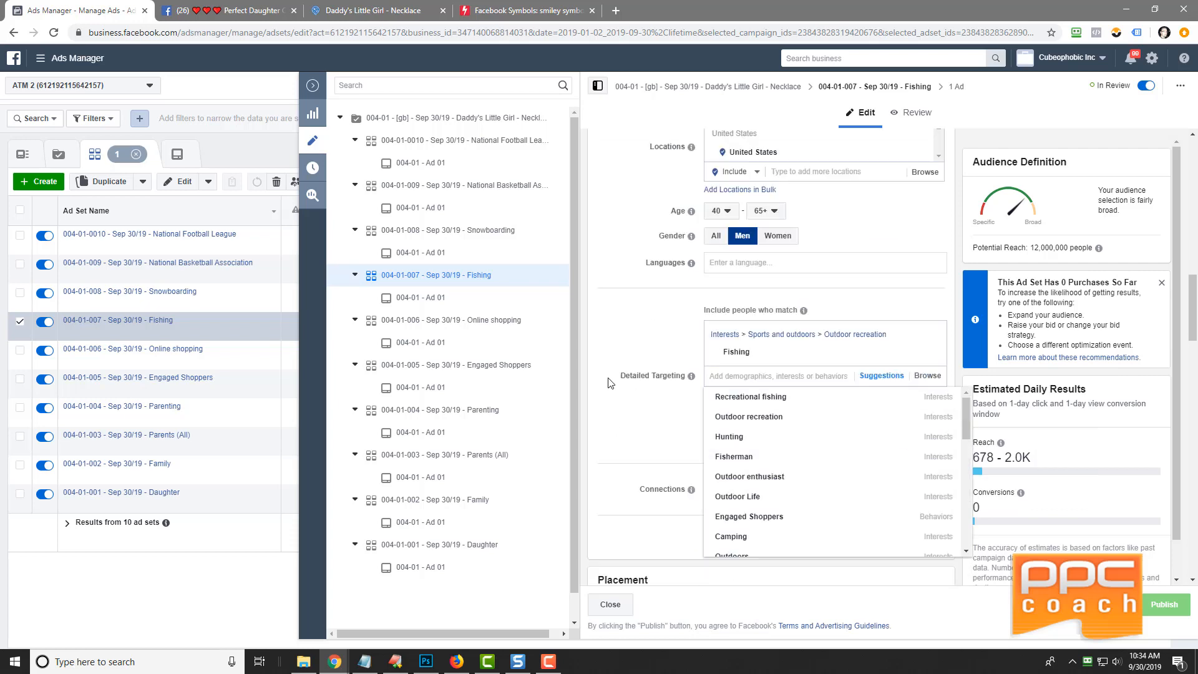
{"action": "scroll", "coordinate": [611, 383], "scroll_direction": "down", "scroll_amount": 1}
{"action": "mouse_move", "coordinate": [780, 408]}
{"action": "scroll", "coordinate": [782, 407], "scroll_direction": "down", "scroll_amount": 2}
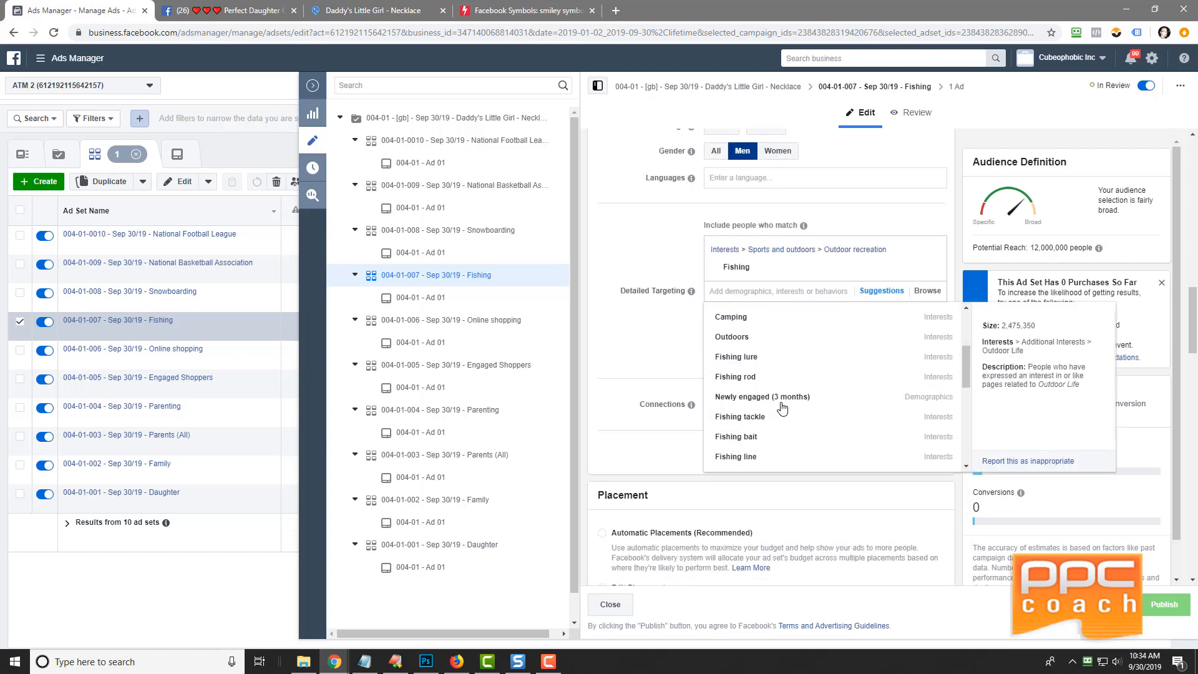
{"action": "scroll", "coordinate": [782, 407], "scroll_direction": "down", "scroll_amount": 1}
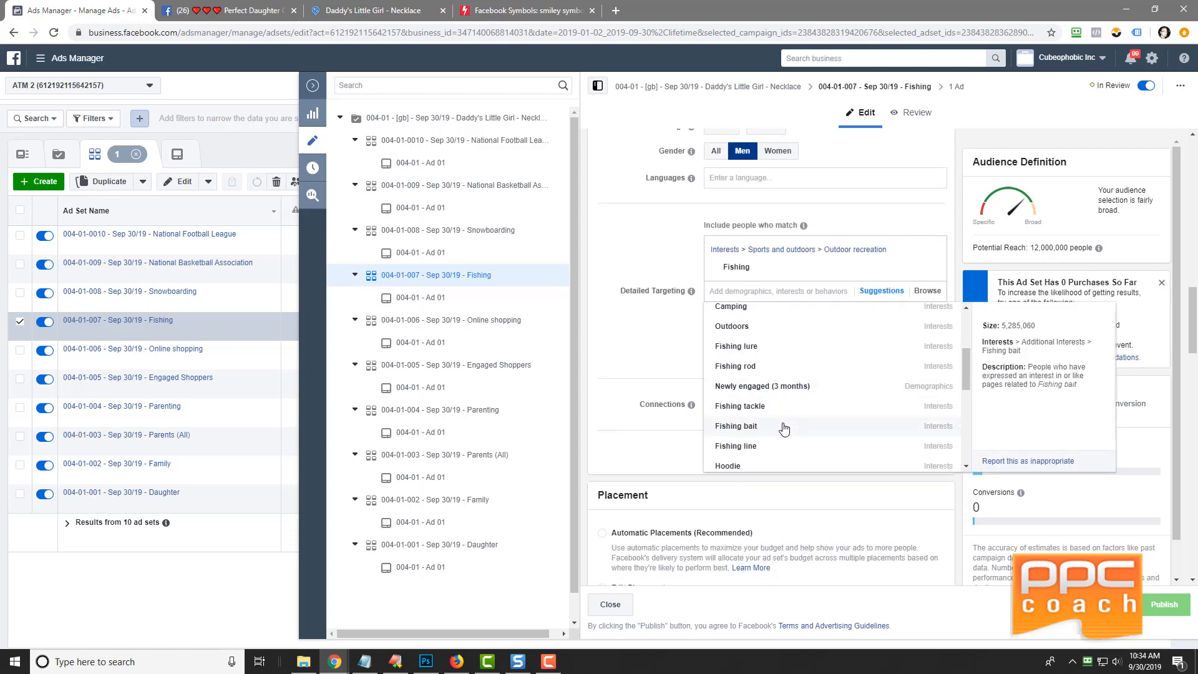
{"action": "scroll", "coordinate": [781, 447], "scroll_direction": "down", "scroll_amount": 2}
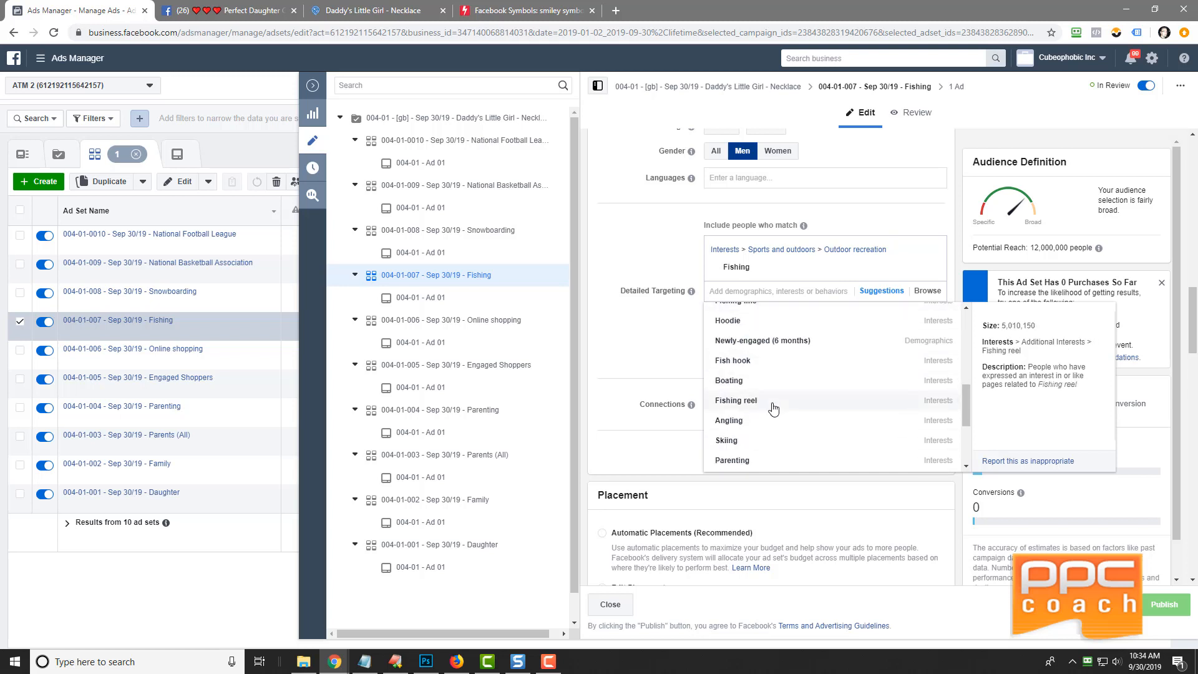
{"action": "scroll", "coordinate": [742, 400], "scroll_direction": "down", "scroll_amount": 2}
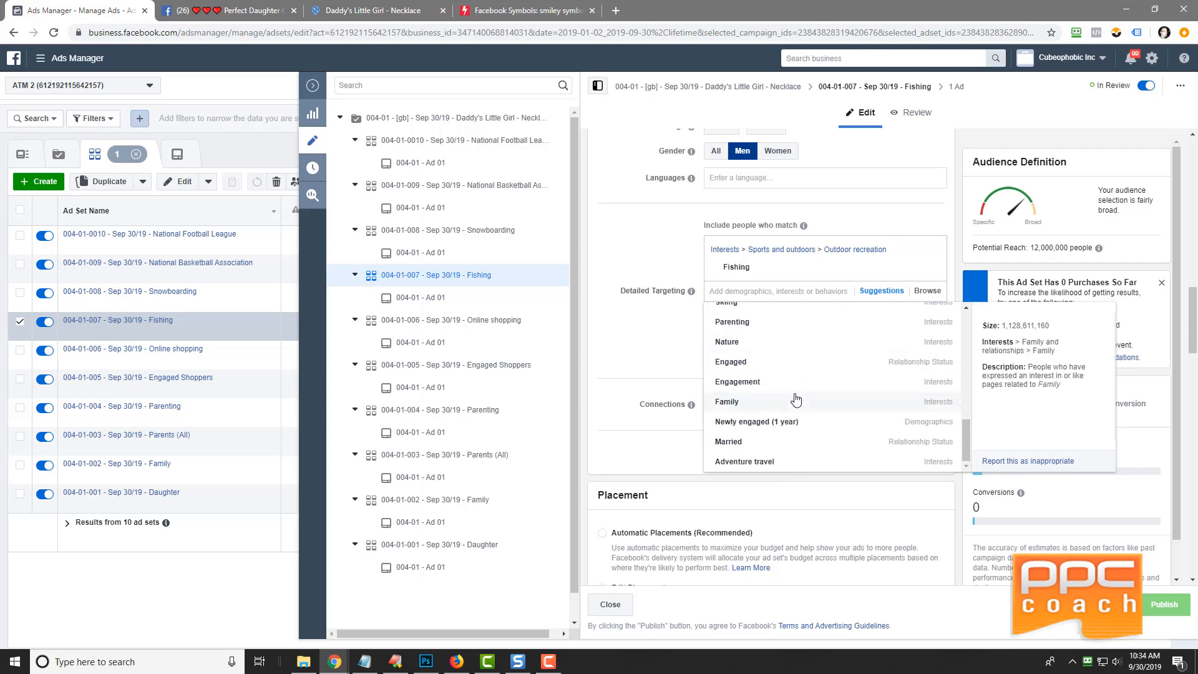
{"action": "left_click", "coordinate": [674, 348]}
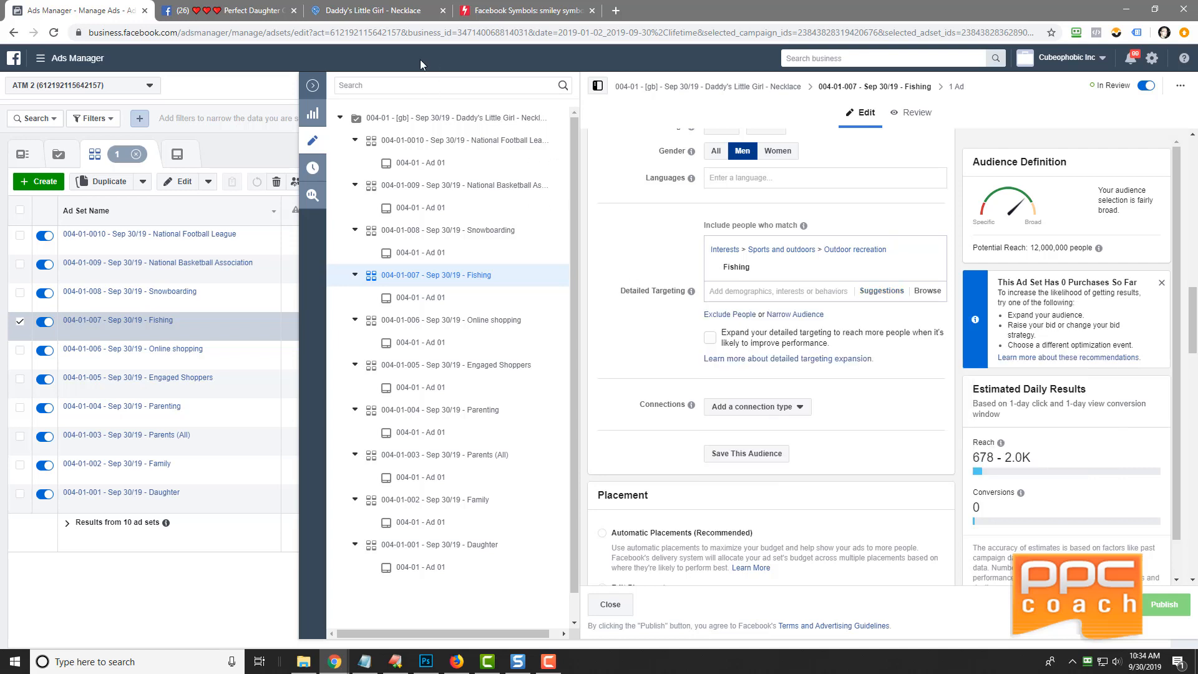
- Search Google for "top fishing brands" in a new browser tab and look over the listed brands
{"action": "left_click", "coordinate": [616, 11]}
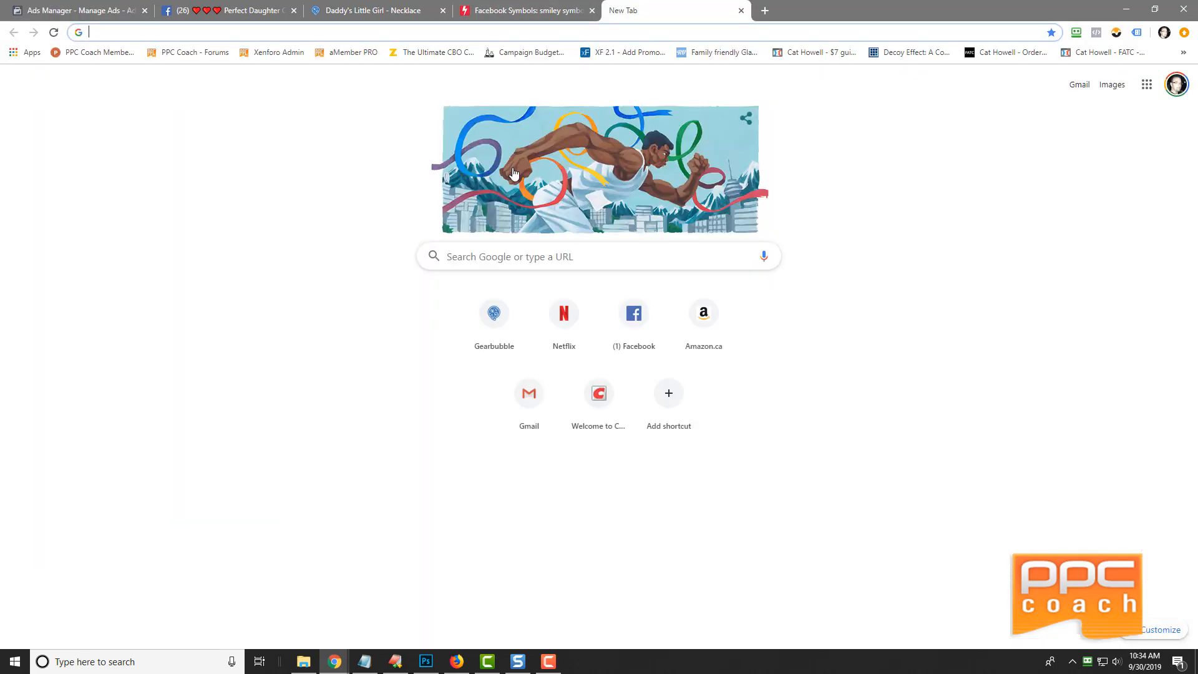
{"action": "left_click", "coordinate": [477, 251]}
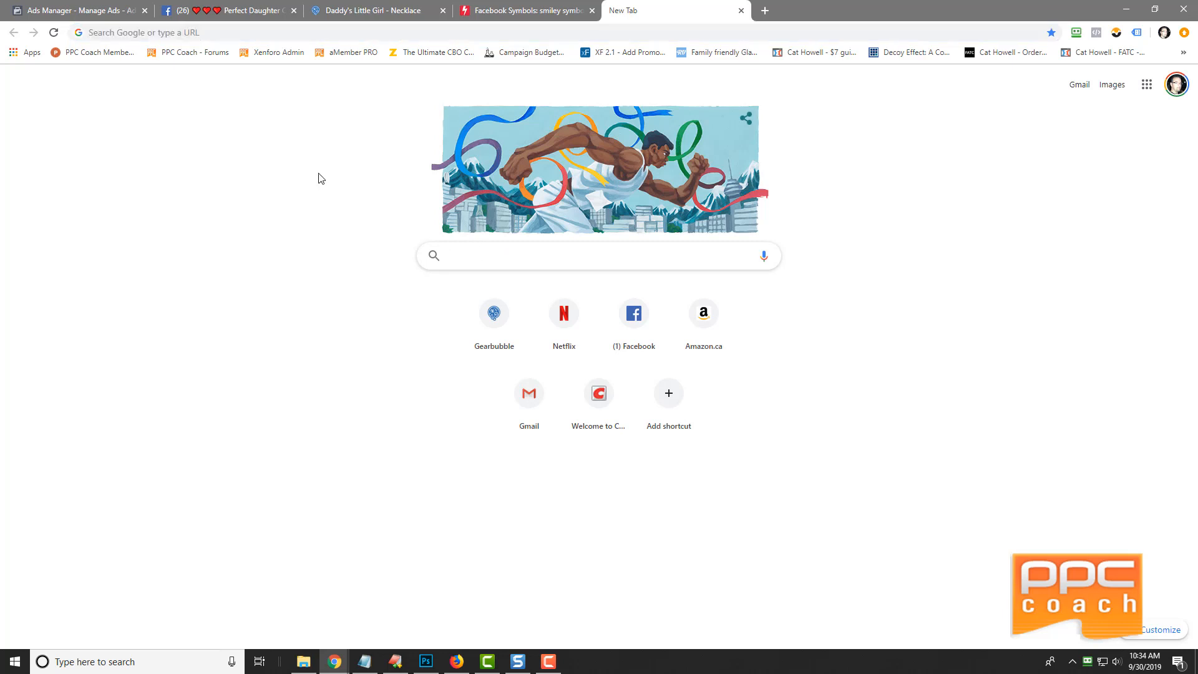
{"action": "type", "text": "top fishing bran"}
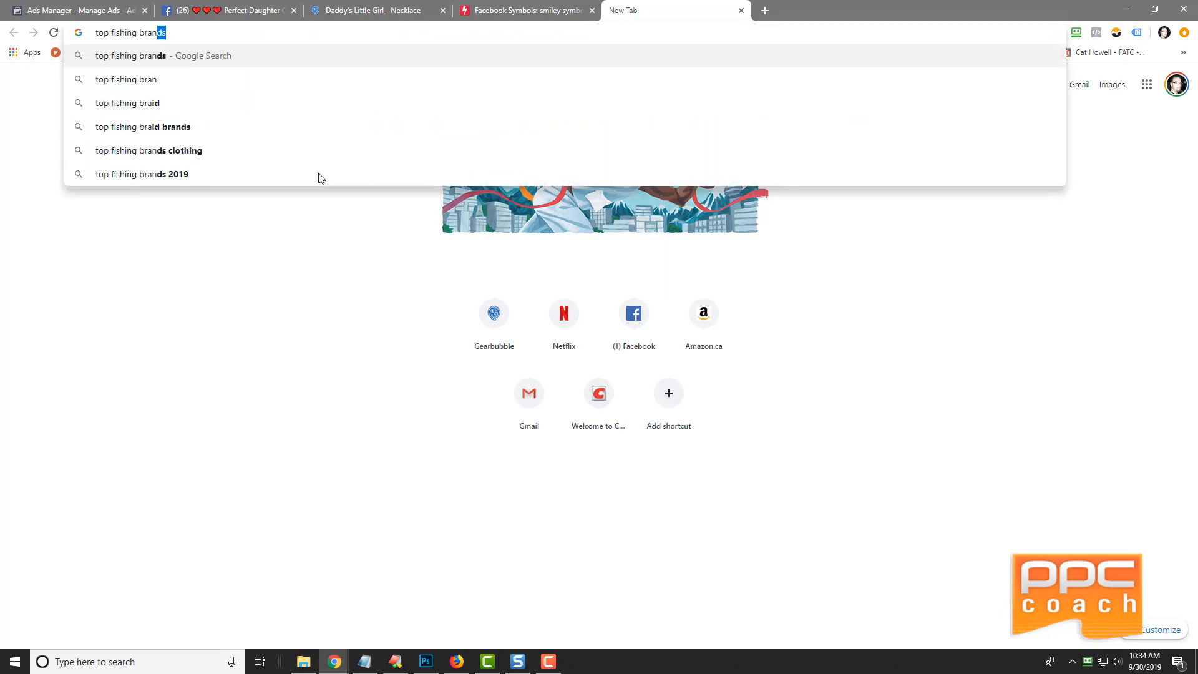
{"action": "type", "text": "ds"}
{"action": "key", "text": "Return"}
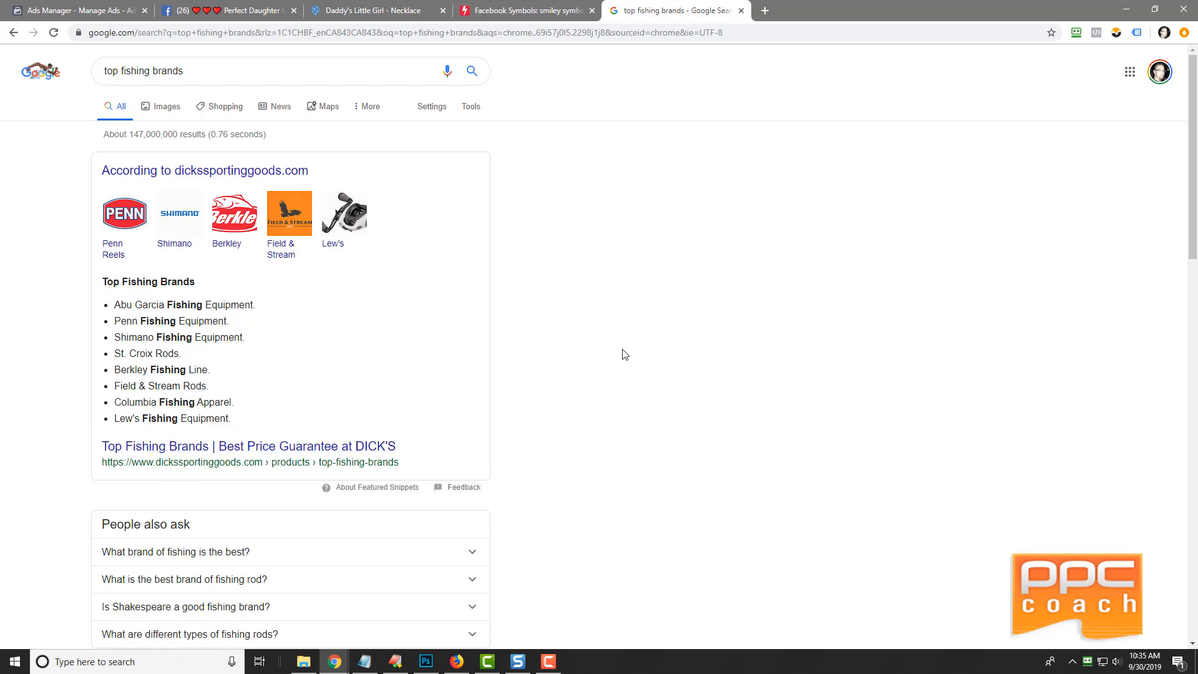
{"action": "scroll", "coordinate": [625, 354], "scroll_direction": "down", "scroll_amount": 2}
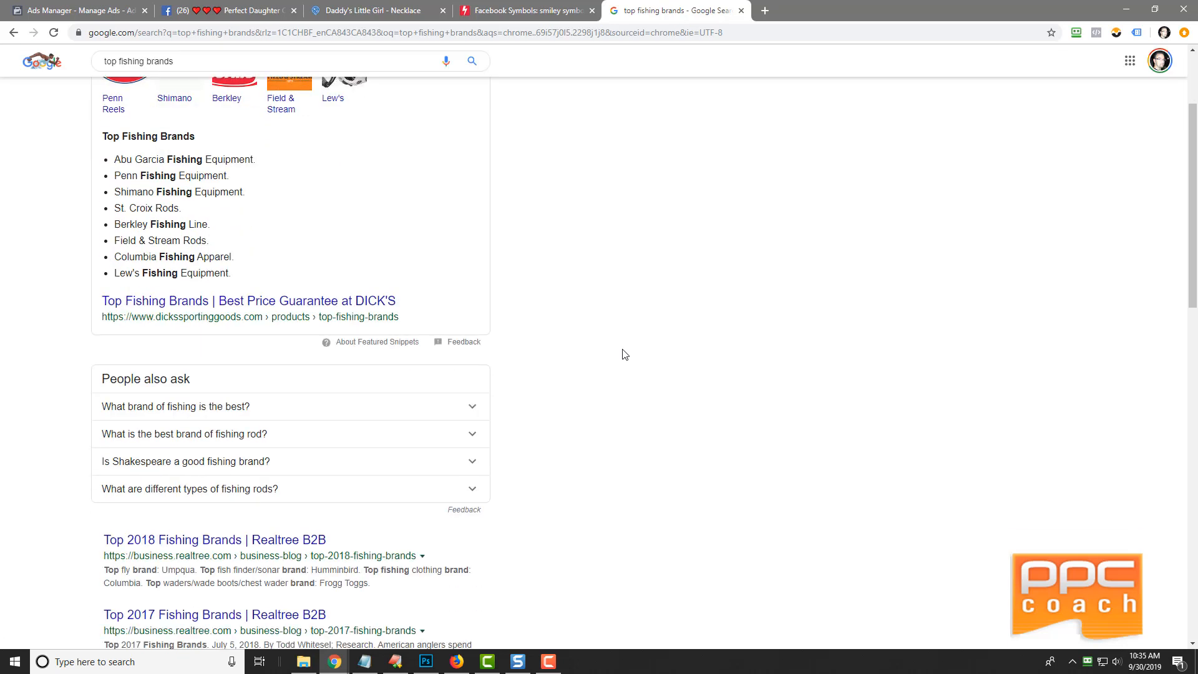
{"action": "scroll", "coordinate": [625, 355], "scroll_direction": "up", "scroll_amount": 2}
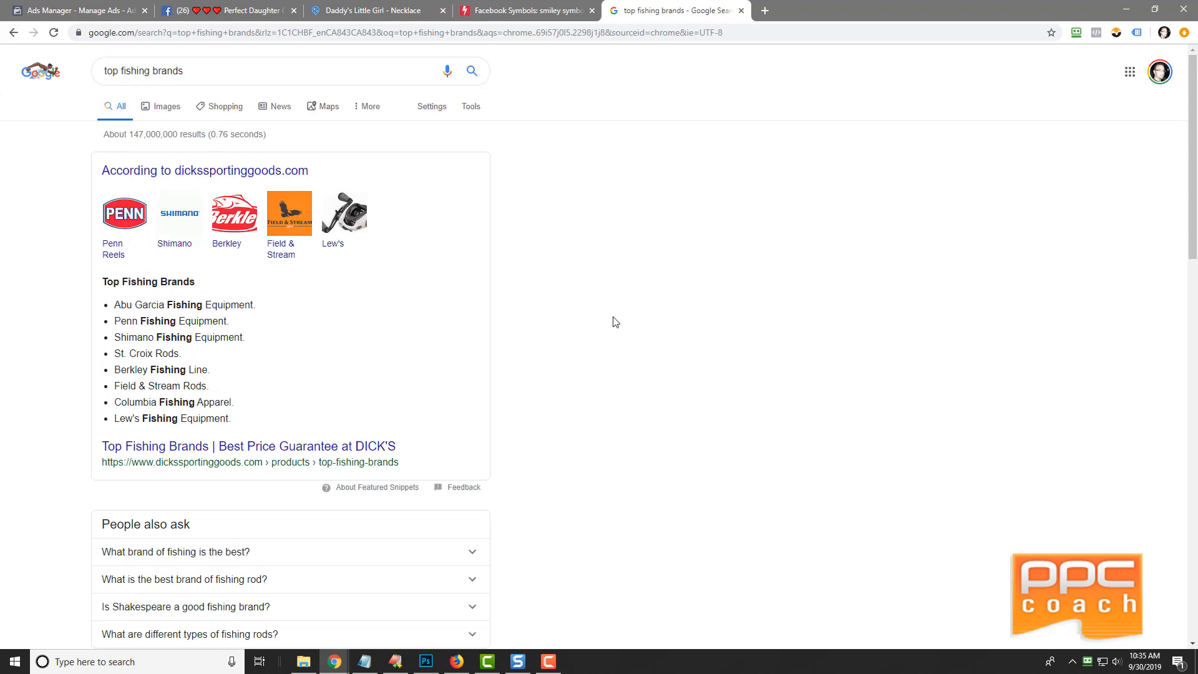
- Return to Ads Manager, close the Fishing ad set's editor and deselect that ad set in the table
{"action": "left_click", "coordinate": [81, 10]}
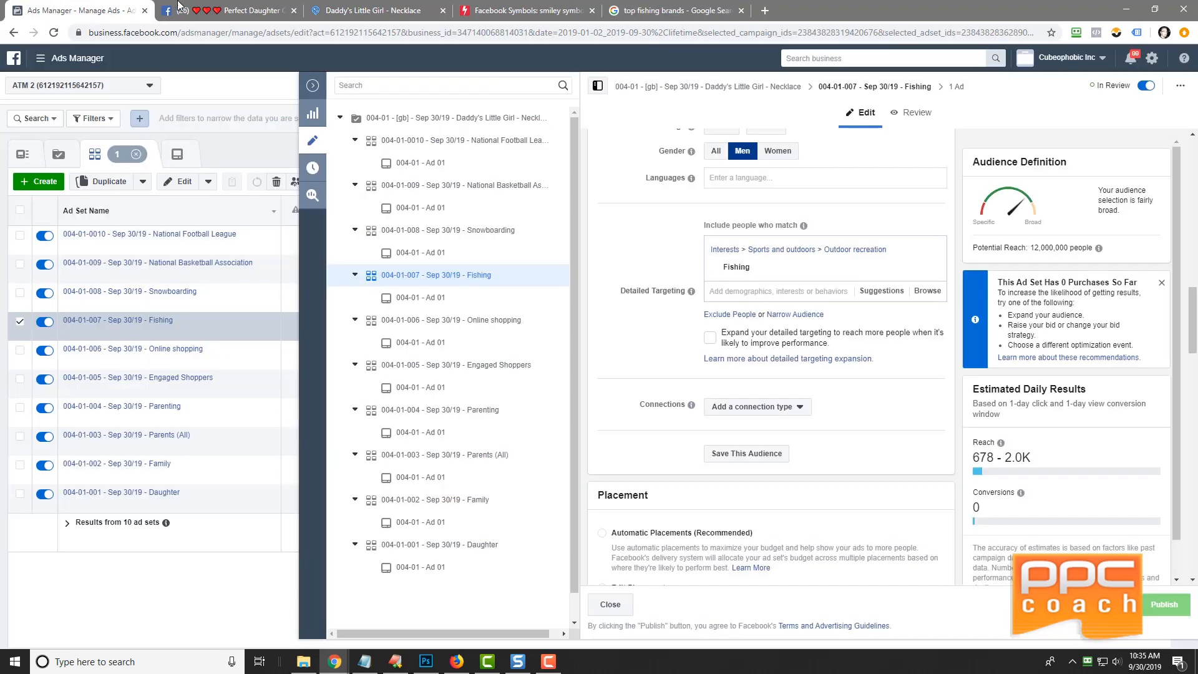
{"action": "left_click", "coordinate": [381, 8]}
{"action": "left_click", "coordinate": [50, 11]}
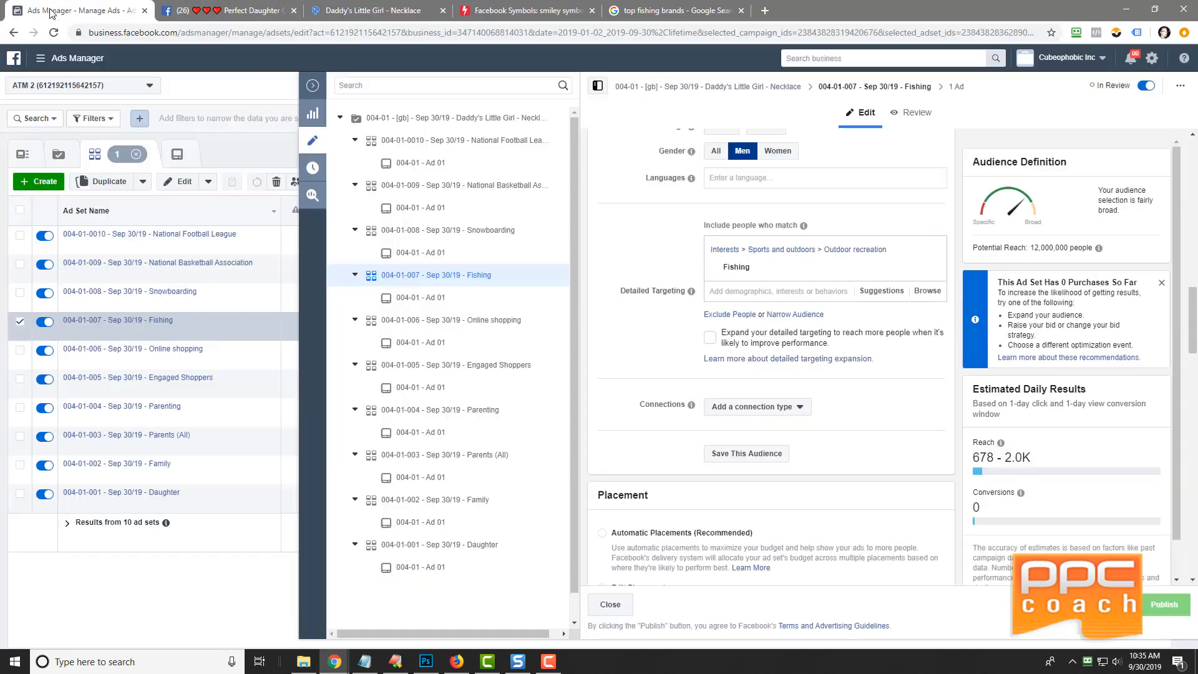
{"action": "left_click", "coordinate": [313, 85]}
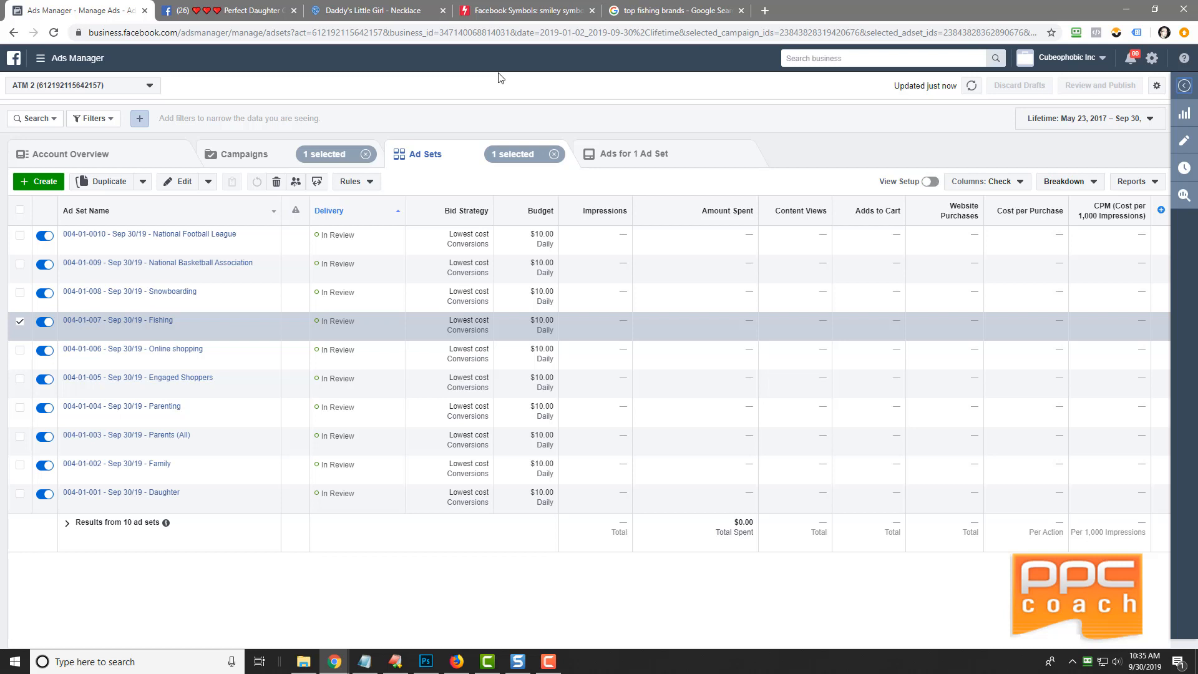
{"action": "left_click", "coordinate": [19, 324]}
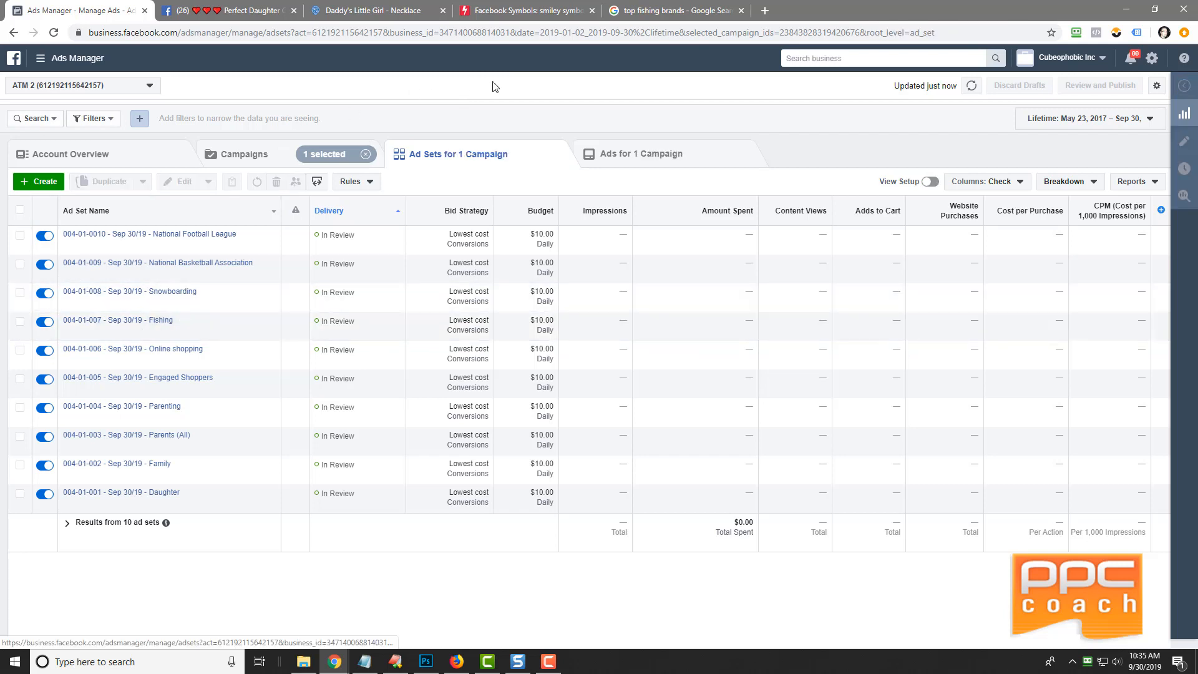